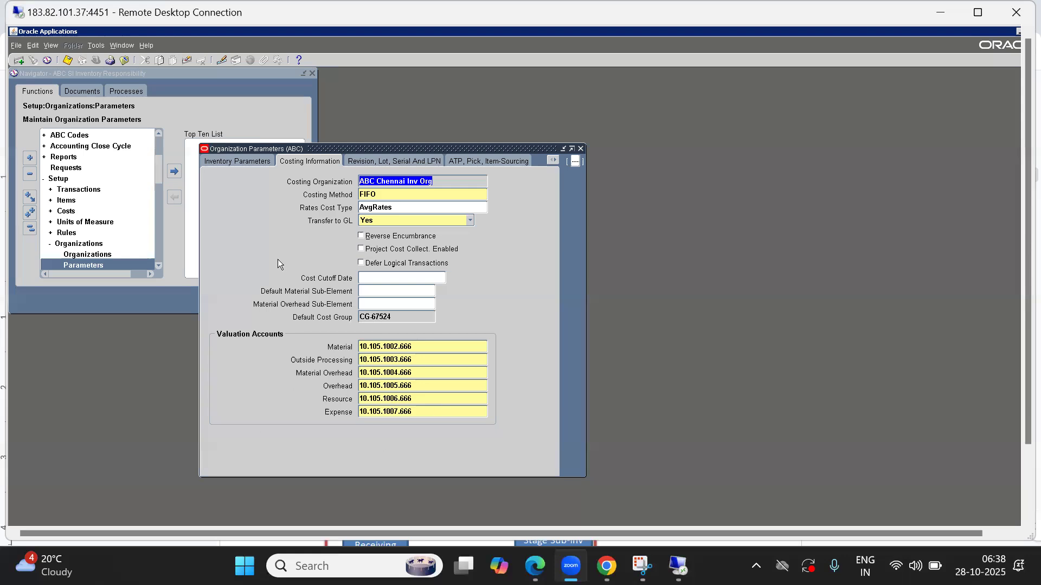
Close the organization parameters, switch to Chrome and review the FIFO rows on the ABC costing sheet of the Oracle SCM Training Examples workbook
{"action": "left_click", "coordinate": [581, 148]}
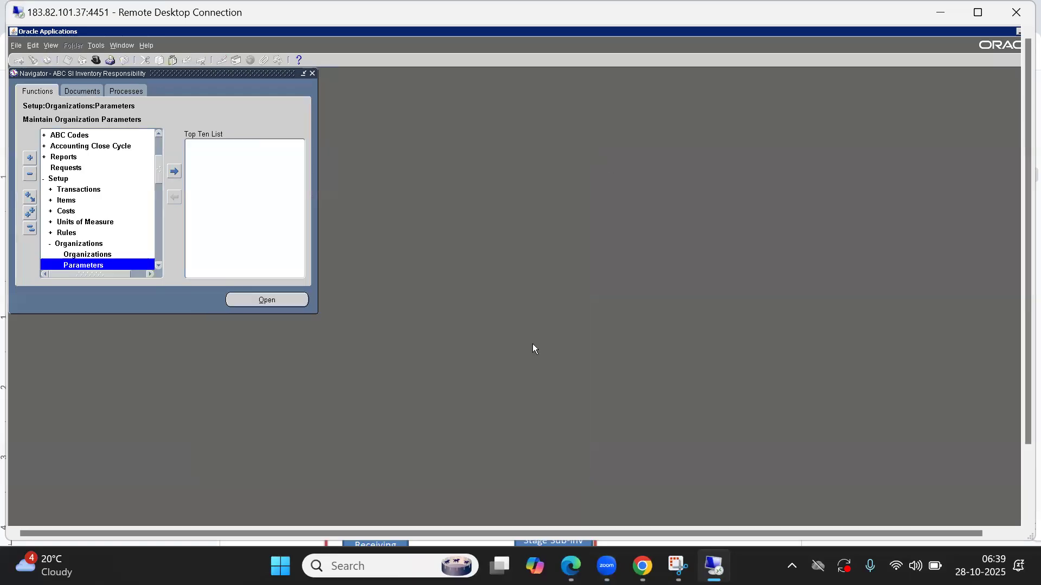
{"action": "mouse_move", "coordinate": [607, 566]}
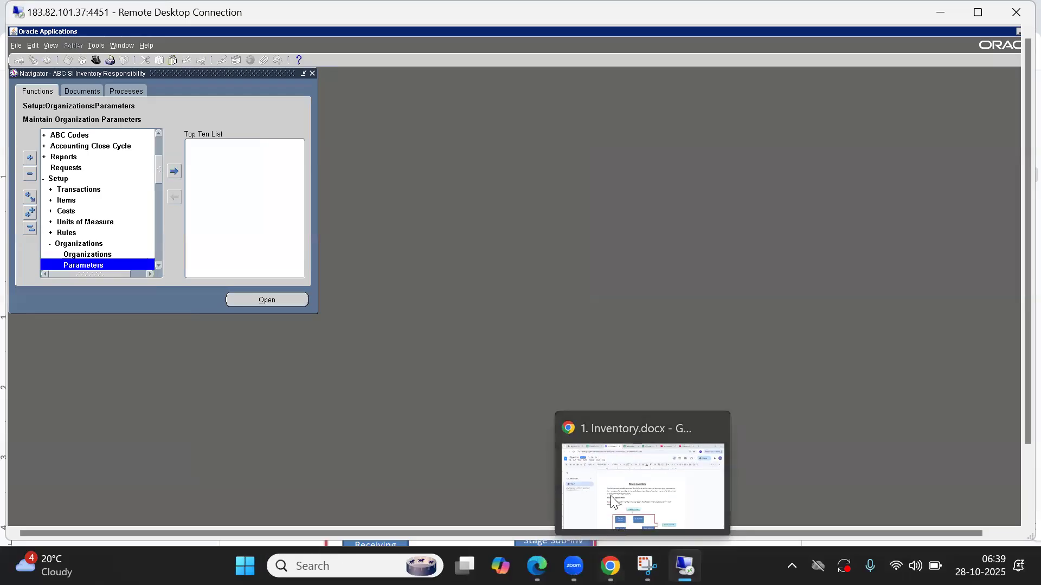
{"action": "left_click", "coordinate": [607, 488]}
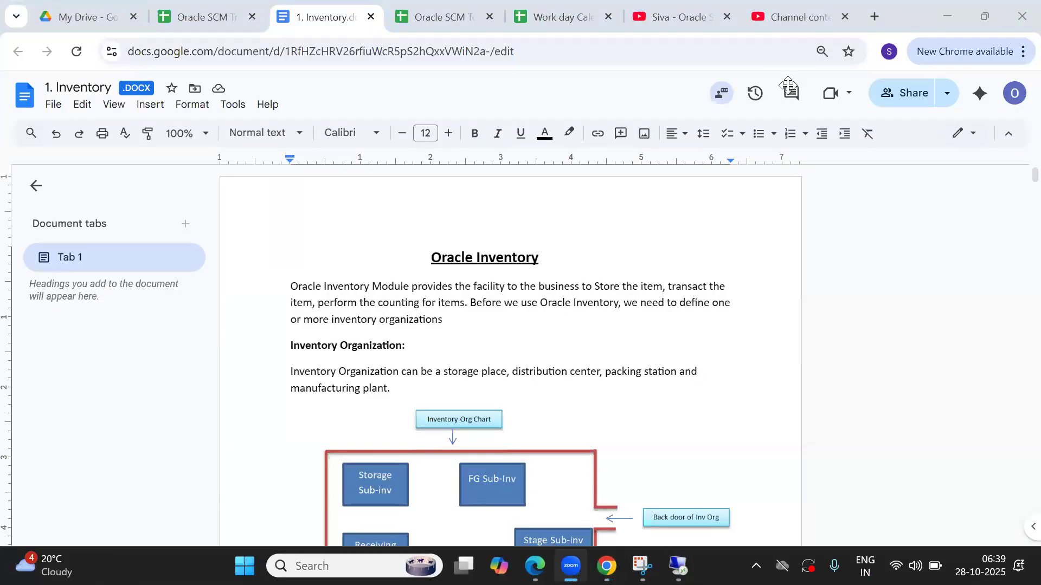
{"action": "left_click", "coordinate": [203, 17]}
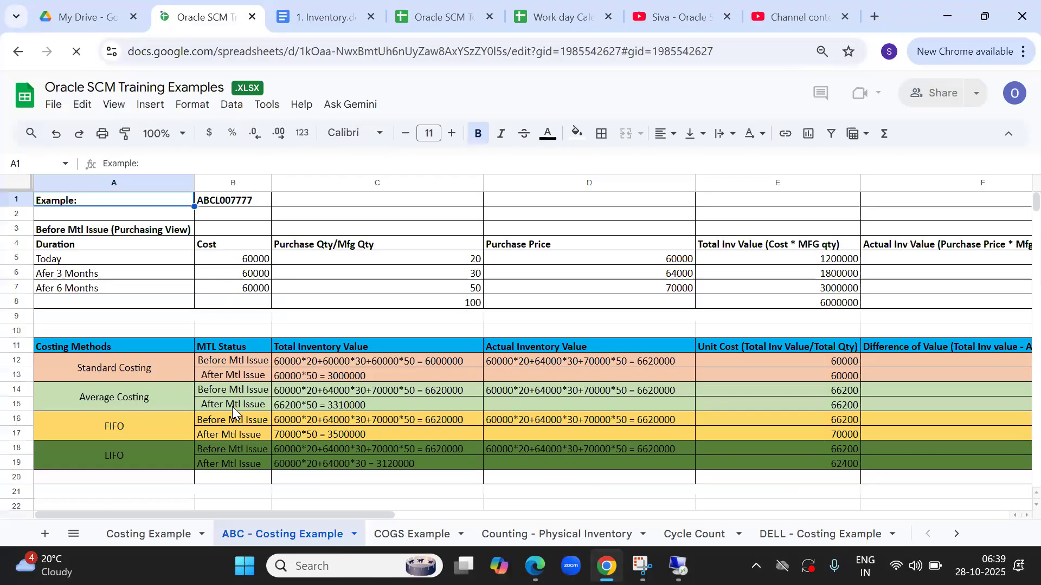
{"action": "left_click", "coordinate": [124, 427]}
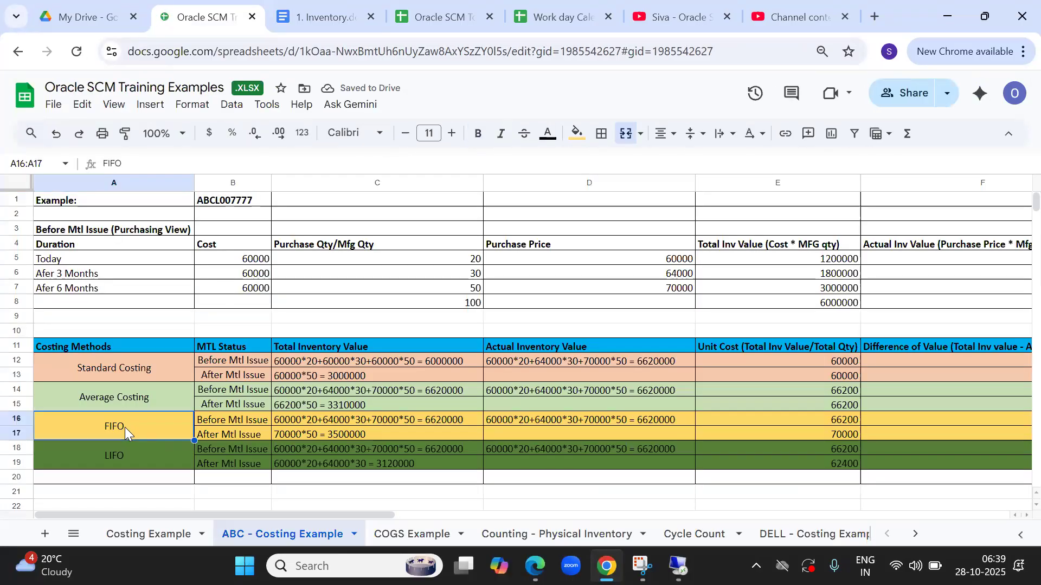
{"action": "key", "text": "Right"}
{"action": "key", "text": "Right"}
{"action": "key", "text": "Right"}
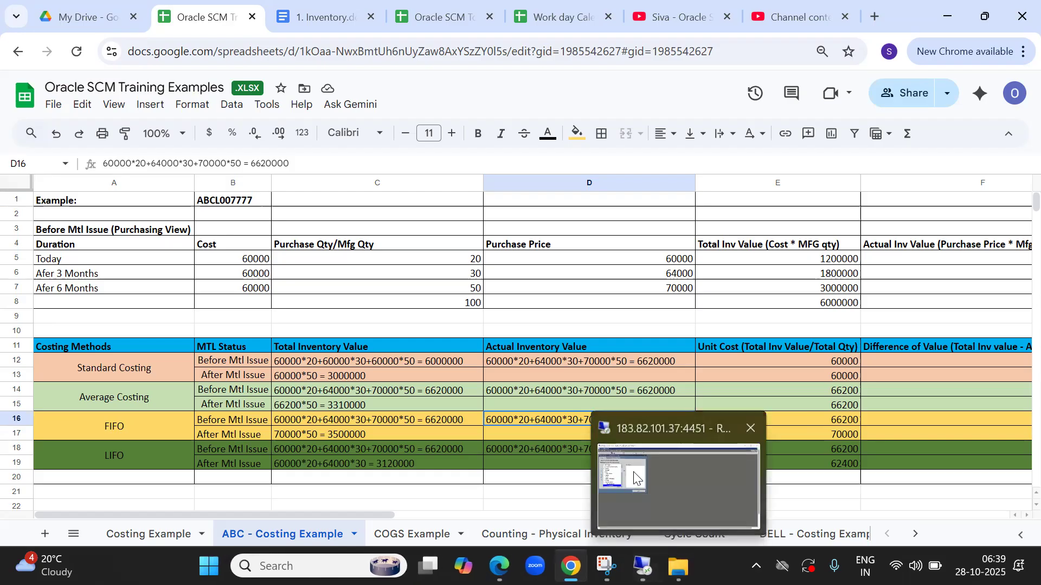
Return to the Oracle remote session, check the inventory accounting periods of the ABC organization and close the form
{"action": "left_click", "coordinate": [651, 477]}
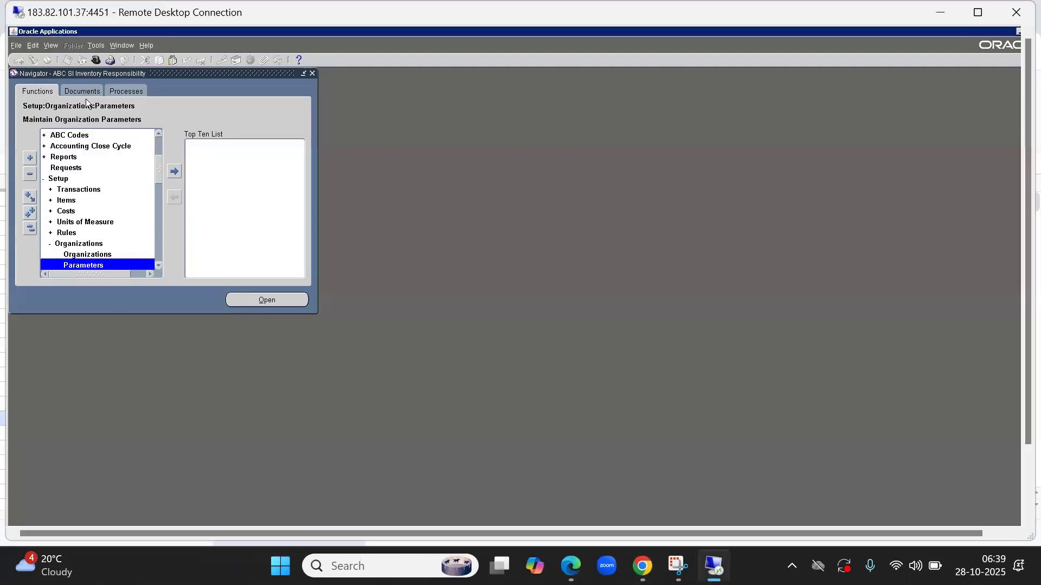
{"action": "left_click", "coordinate": [29, 230]}
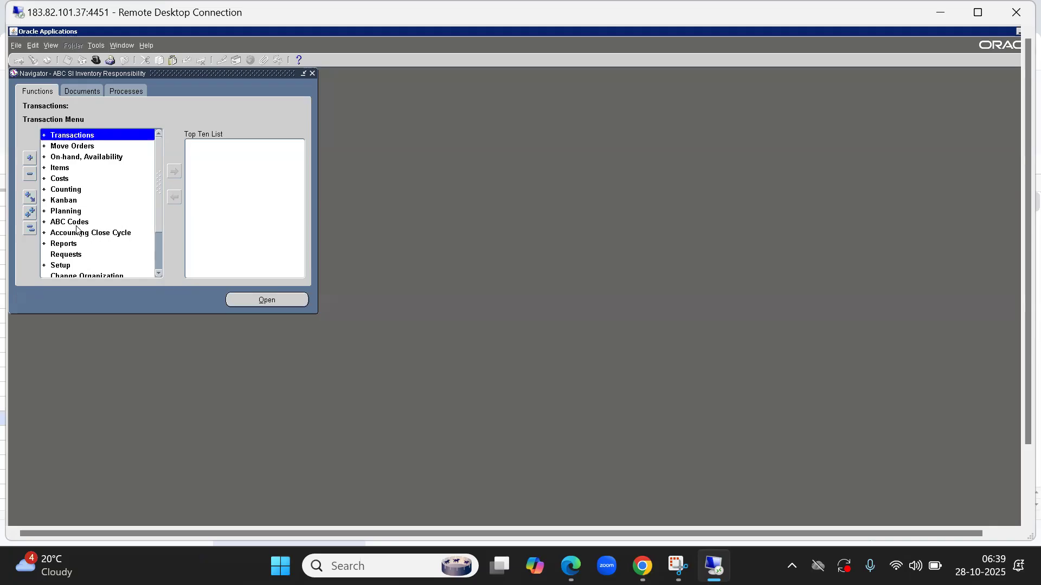
{"action": "double_click", "coordinate": [101, 237]}
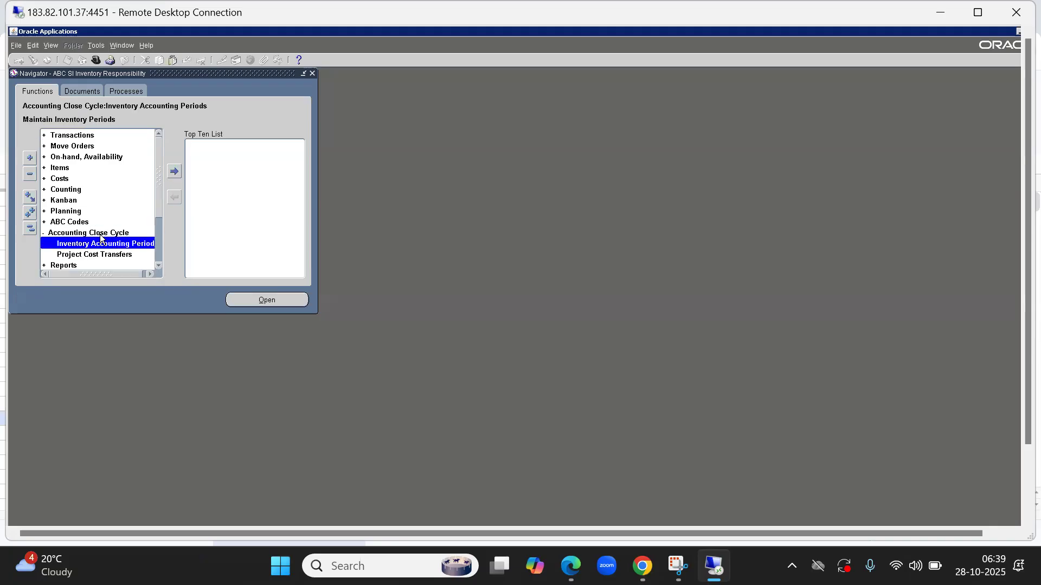
{"action": "double_click", "coordinate": [101, 242]}
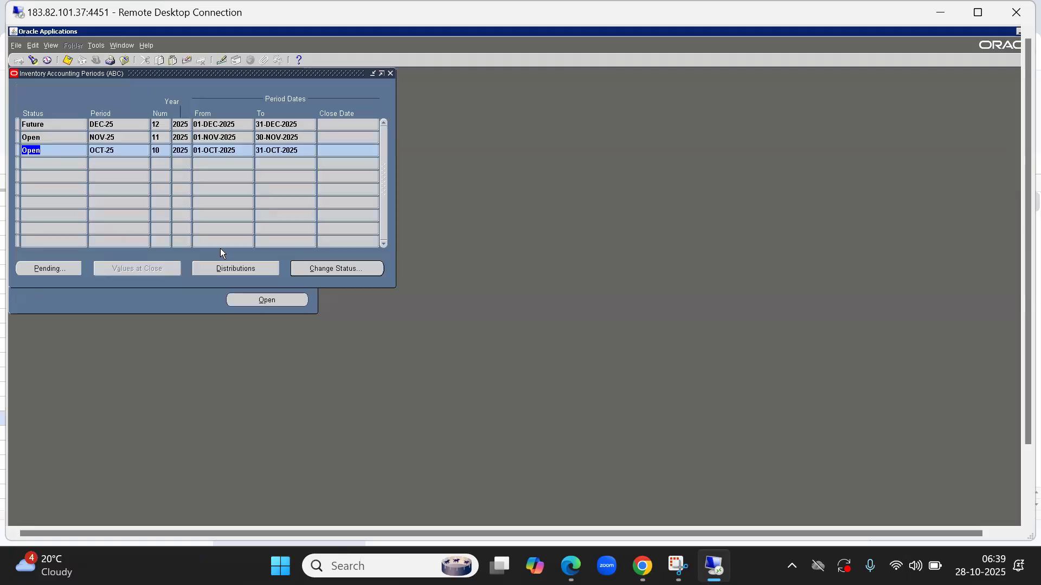
{"action": "key", "text": "alt+f"}
{"action": "key", "text": "c"}
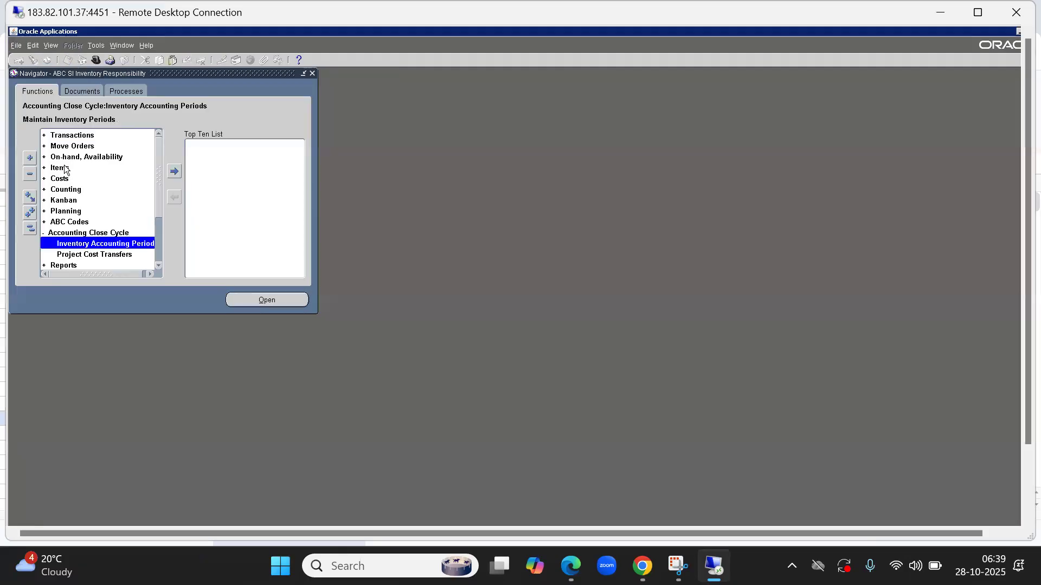
Open the Subinventories form from the organization setup functions, leaving it out of query mode
{"action": "left_click", "coordinate": [29, 229]}
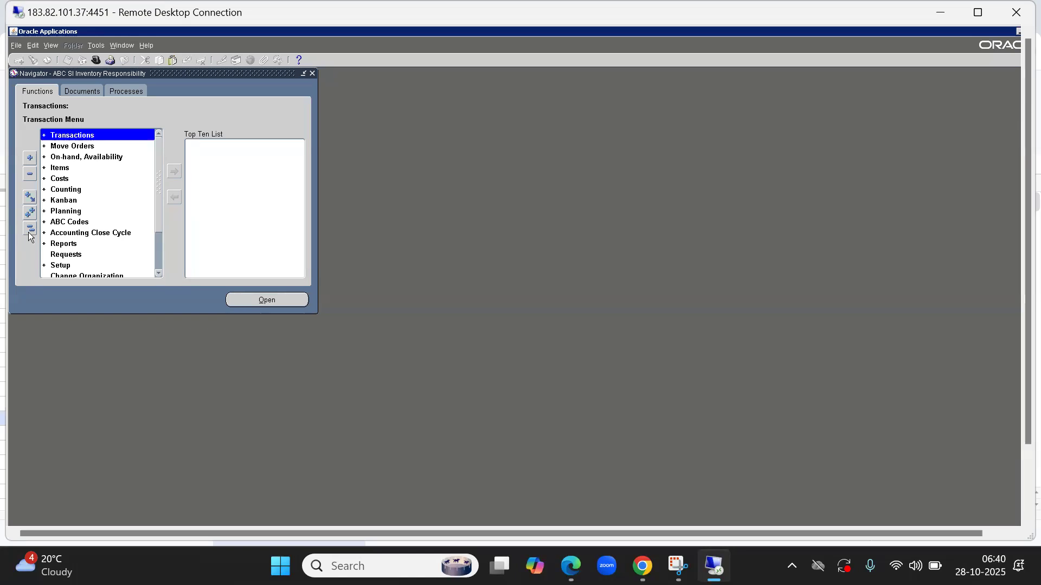
{"action": "key", "text": "s"}
{"action": "key", "text": "o"}
{"action": "key", "text": "s"}
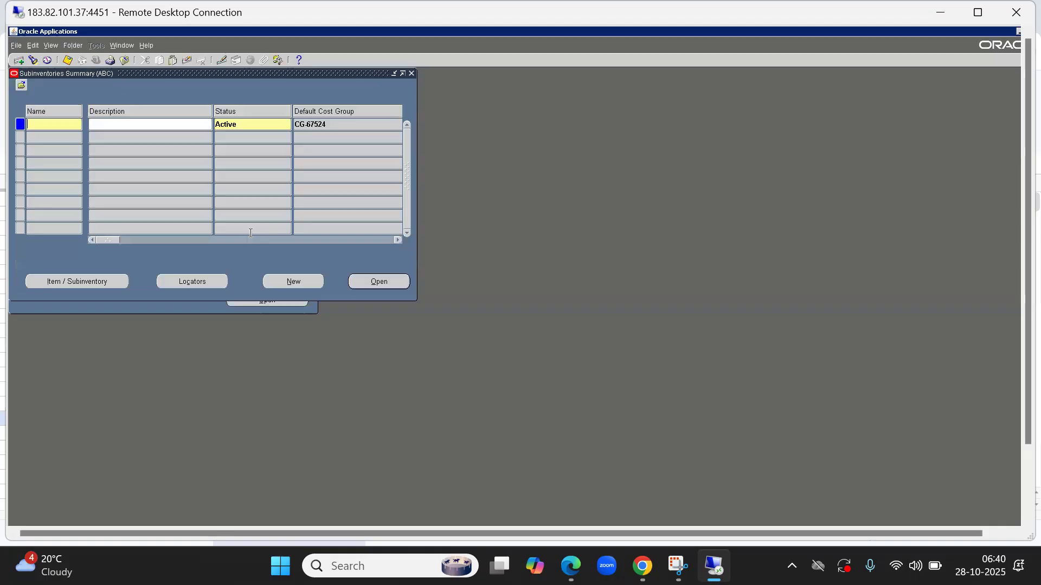
{"action": "key", "text": "F11"}
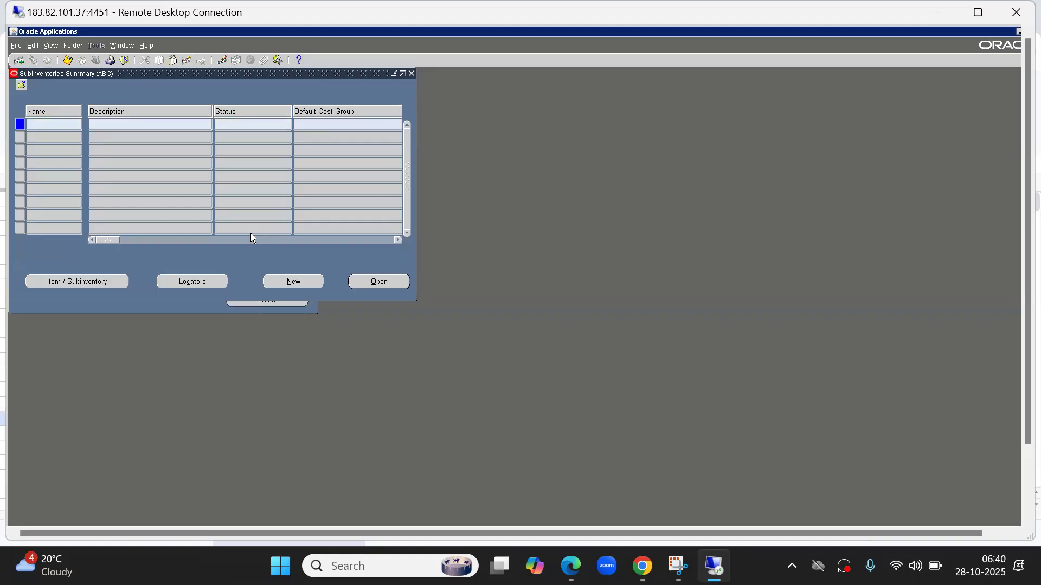
{"action": "key", "text": "F4"}
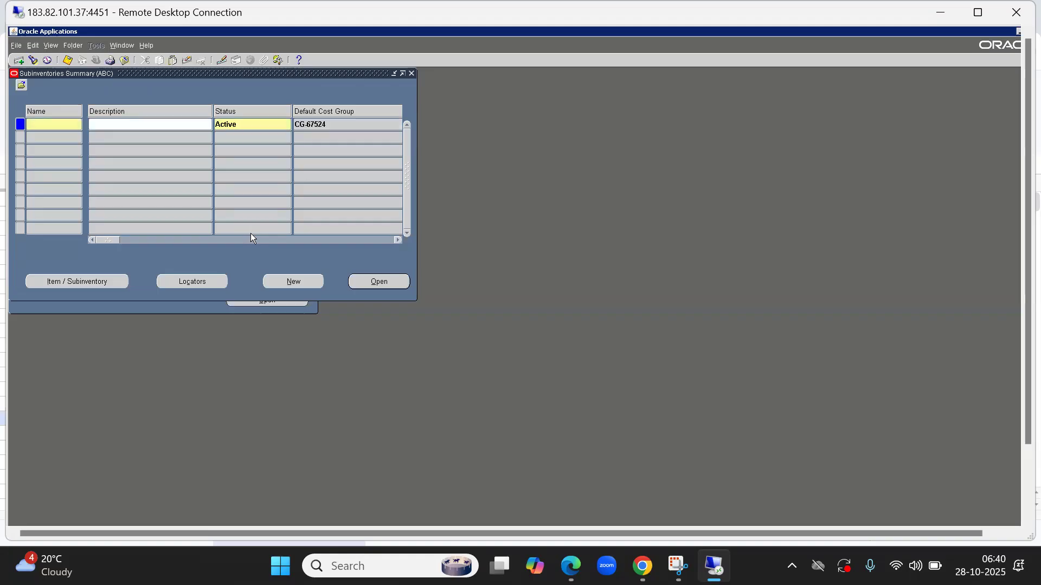
Create a subinventory named ABC FG in the ABC organization, save it and close the form
{"action": "left_click", "coordinate": [394, 285]}
{"action": "type", "text": "AB"}
{"action": "key", "text": "BackSpace"}
{"action": "key", "text": "BackSpace"}
{"action": "type", "text": "ABC FG"}
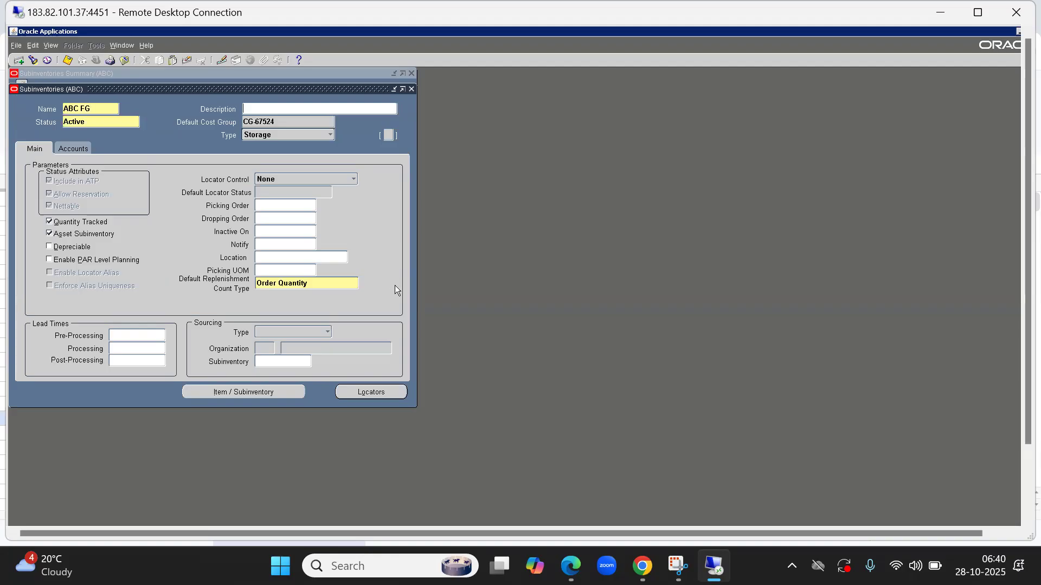
{"action": "key", "text": "ctrl+s"}
{"action": "key", "text": "alt+f"}
{"action": "key", "text": "c"}
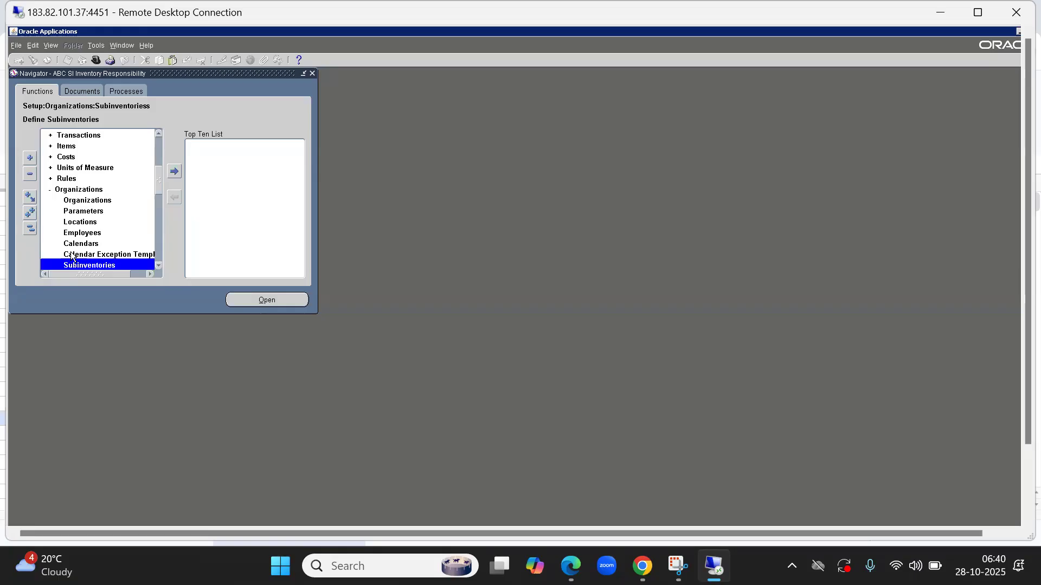
Open the Miscellaneous Transaction form from the inventory transactions functions
{"action": "left_click", "coordinate": [29, 229]}
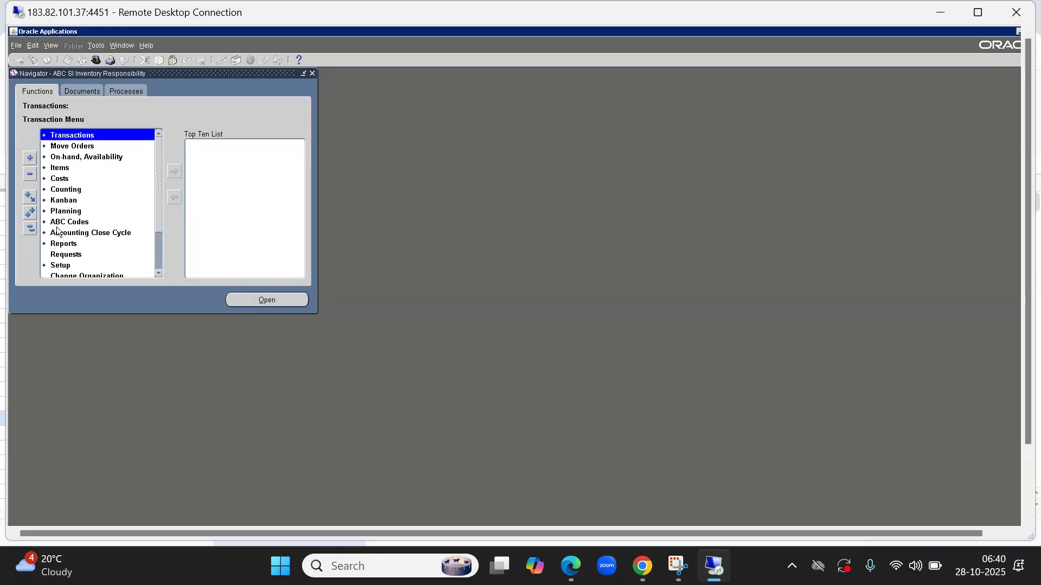
{"action": "key", "text": "Down"}
{"action": "key", "text": "Up"}
{"action": "key", "text": "Right"}
{"action": "key", "text": "Down"}
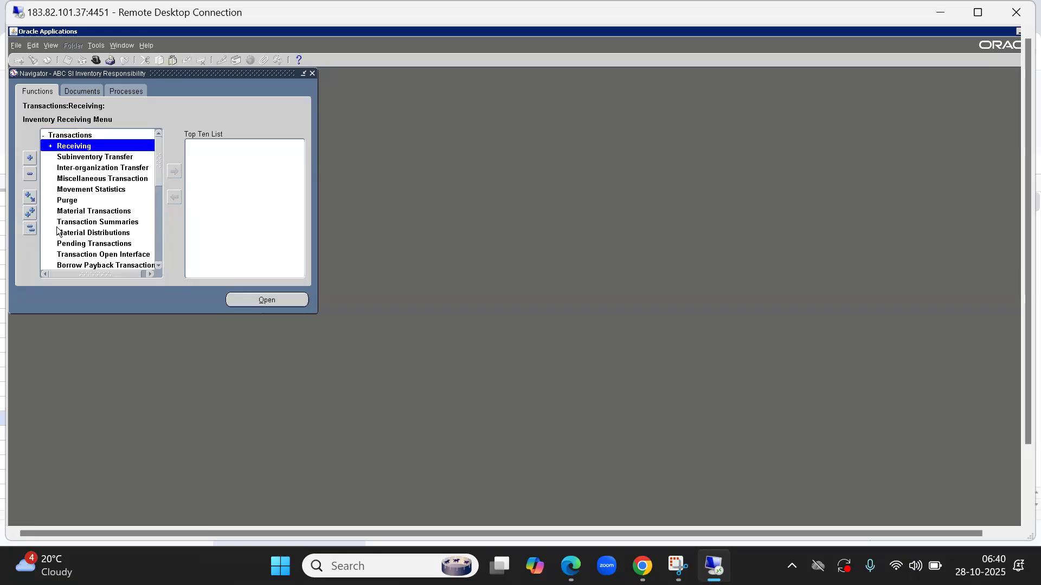
{"action": "key", "text": "Down"}
{"action": "key", "text": "Down"}
{"action": "key", "text": "Down"}
{"action": "key", "text": "Return"}
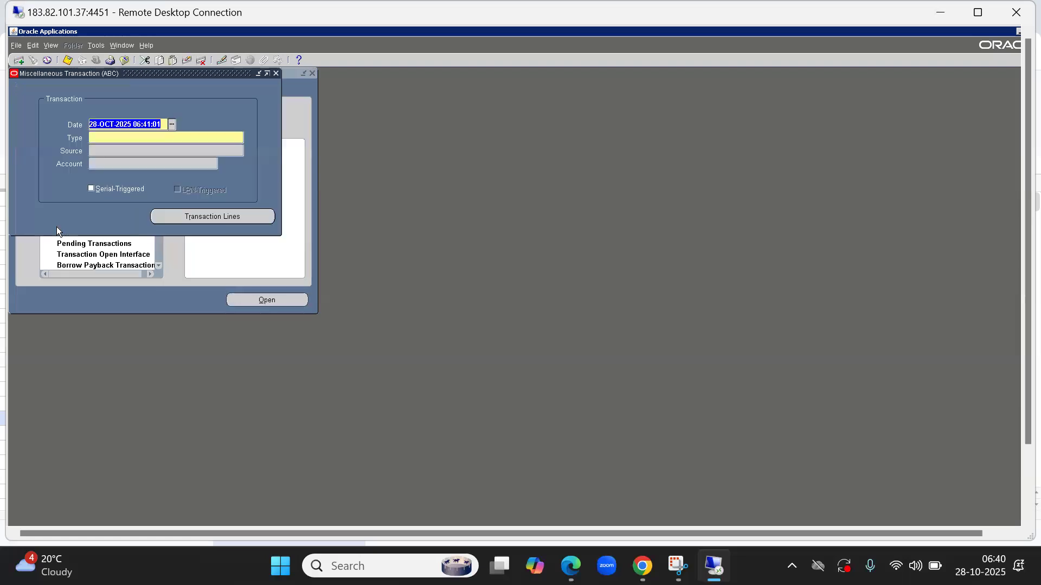
Set the transaction type to Miscellaneous receipt and open the transaction lines
{"action": "type", "text": "M"}
{"action": "key", "text": "Tab"}
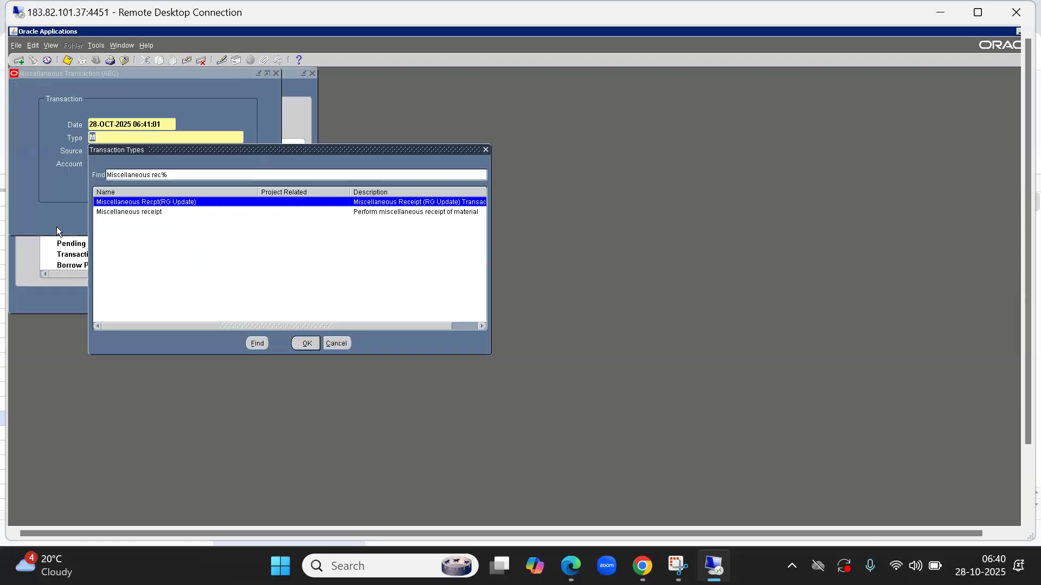
{"action": "key", "text": "Return"}
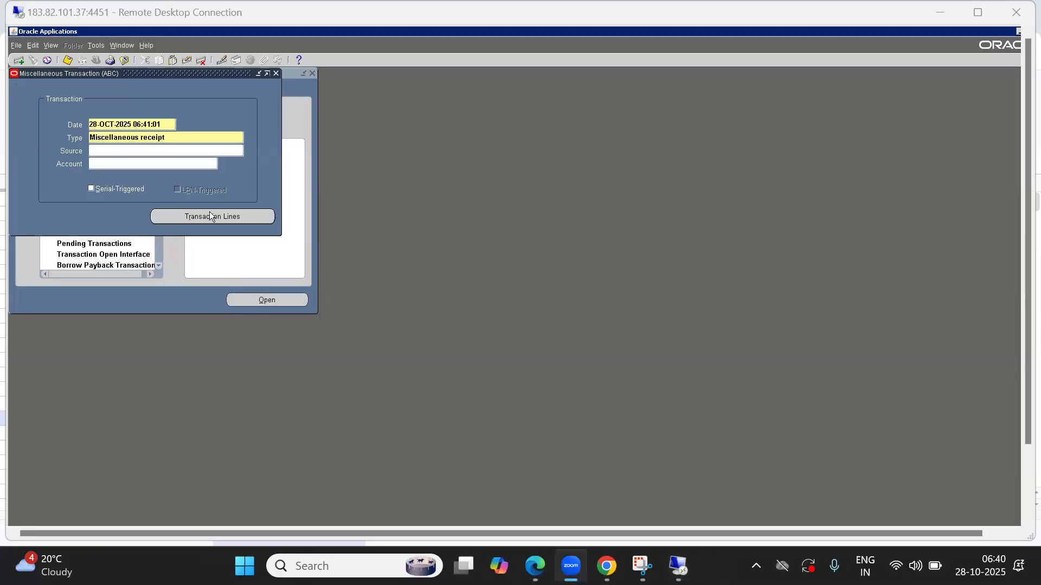
{"action": "left_click", "coordinate": [192, 217]}
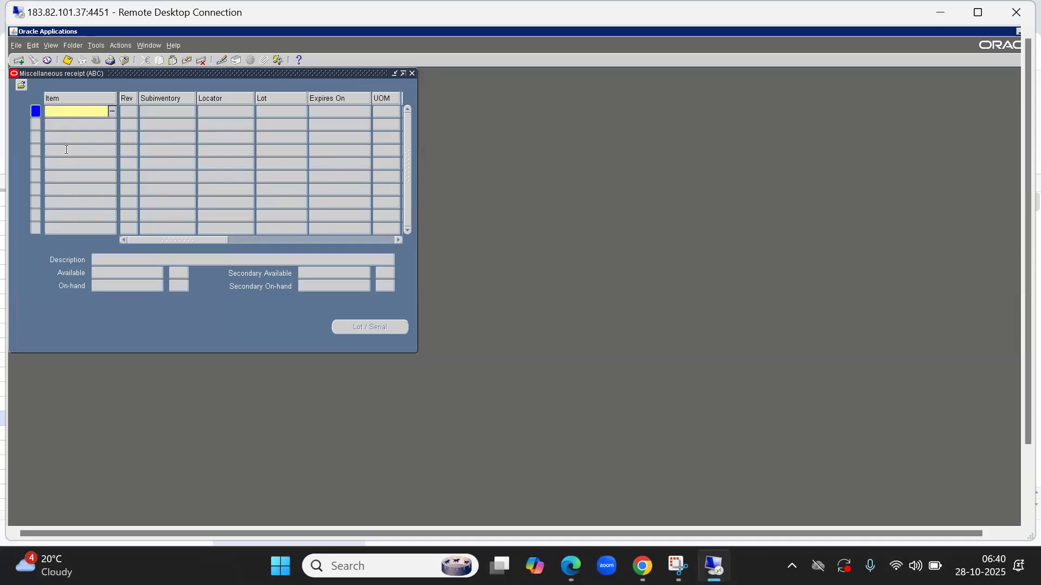
Try to choose an item for the first receipt line by searching with the wildcard %
{"action": "type", "text": "%"}
{"action": "key", "text": "Tab"}
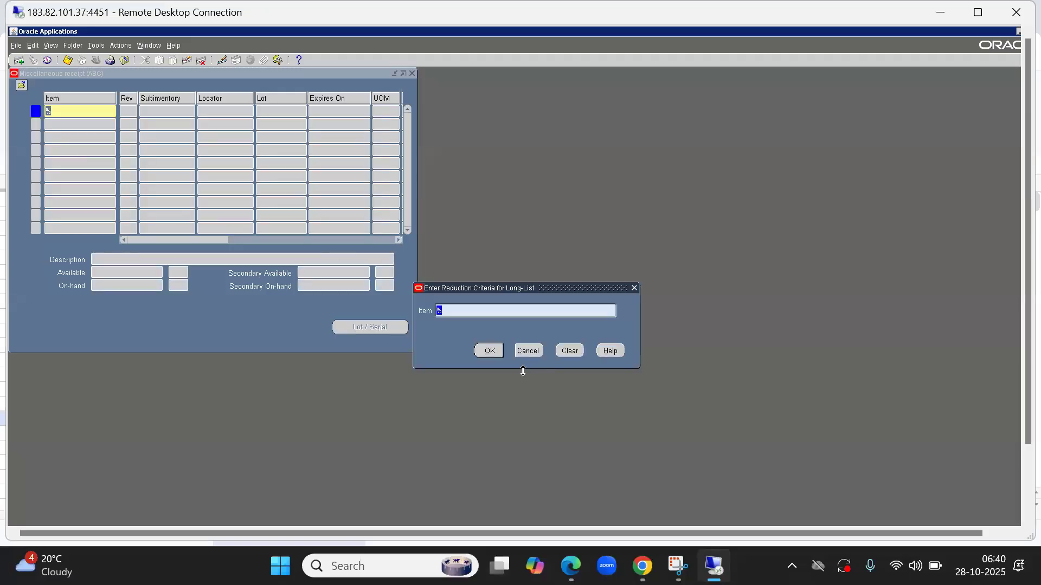
{"action": "left_click", "coordinate": [485, 352]}
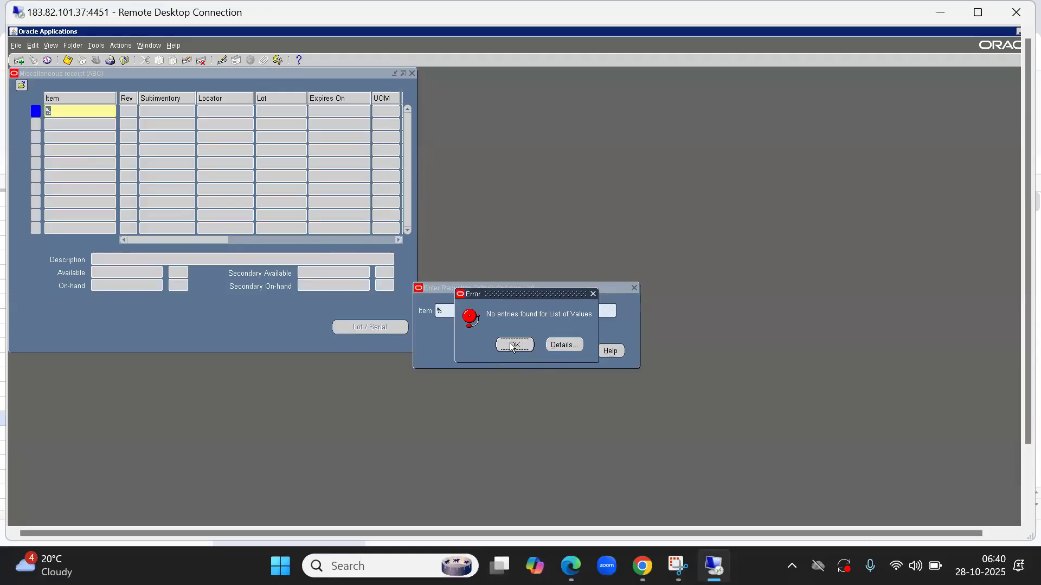
{"action": "left_click", "coordinate": [514, 345]}
{"action": "left_click", "coordinate": [527, 353]}
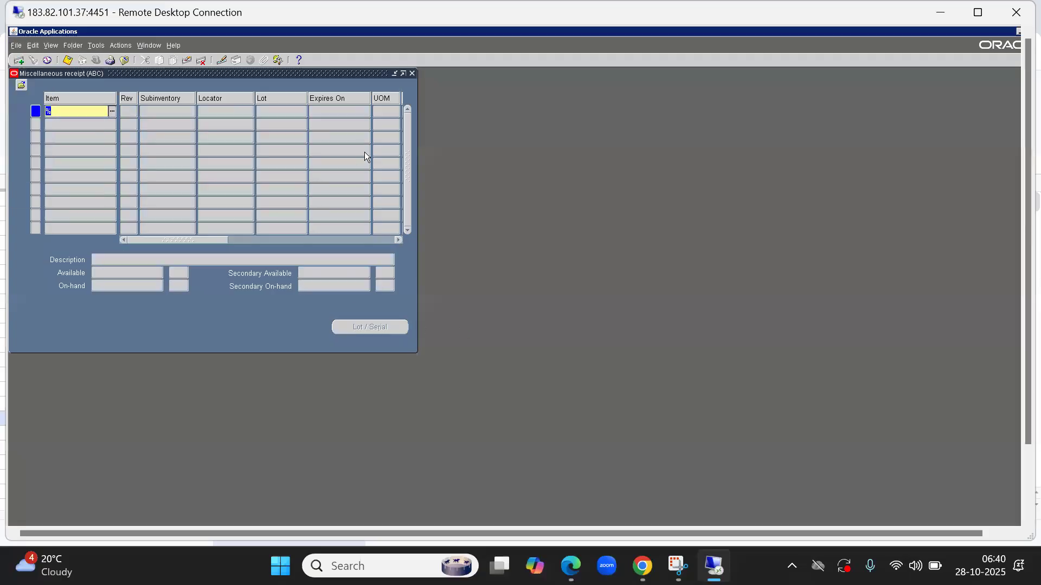
Cancel the item search and close the Miscellaneous receipt form without receiving any item
{"action": "key", "text": "ctrl+l"}
{"action": "left_click", "coordinate": [522, 351]}
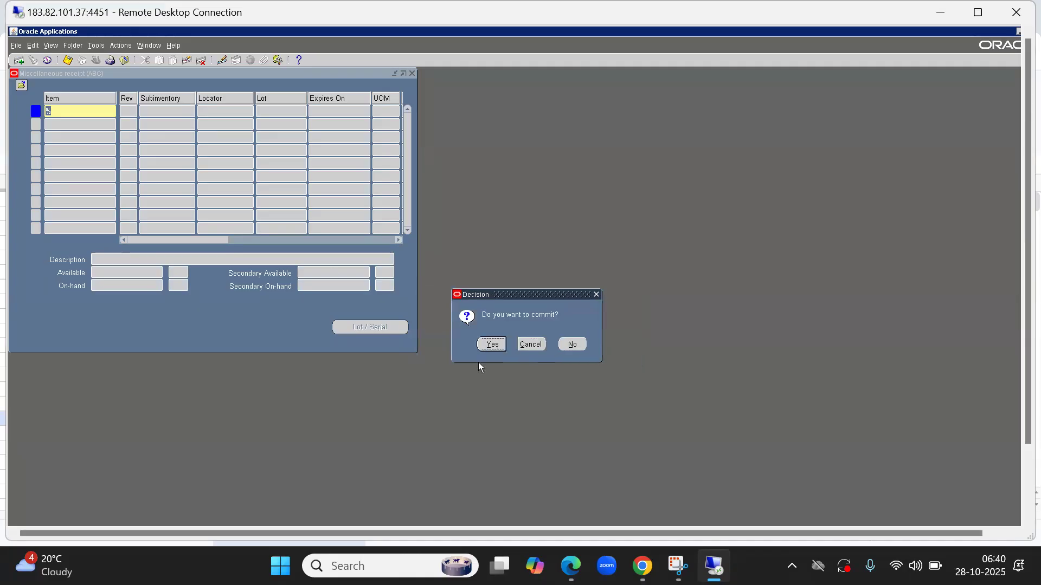
{"action": "left_click", "coordinate": [489, 346]}
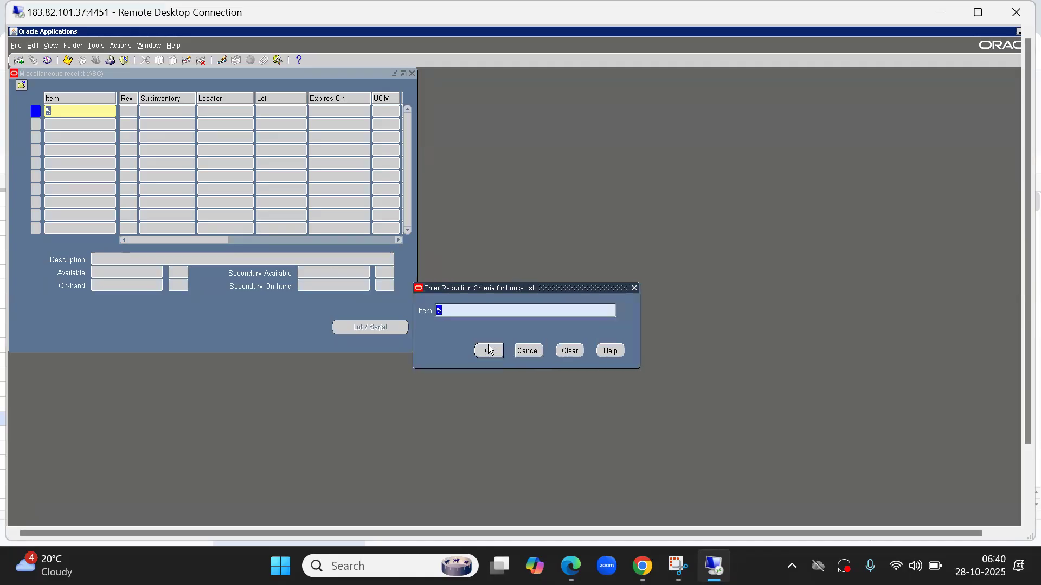
{"action": "left_click", "coordinate": [523, 350]}
{"action": "left_click", "coordinate": [570, 352]}
{"action": "left_click", "coordinate": [521, 351]}
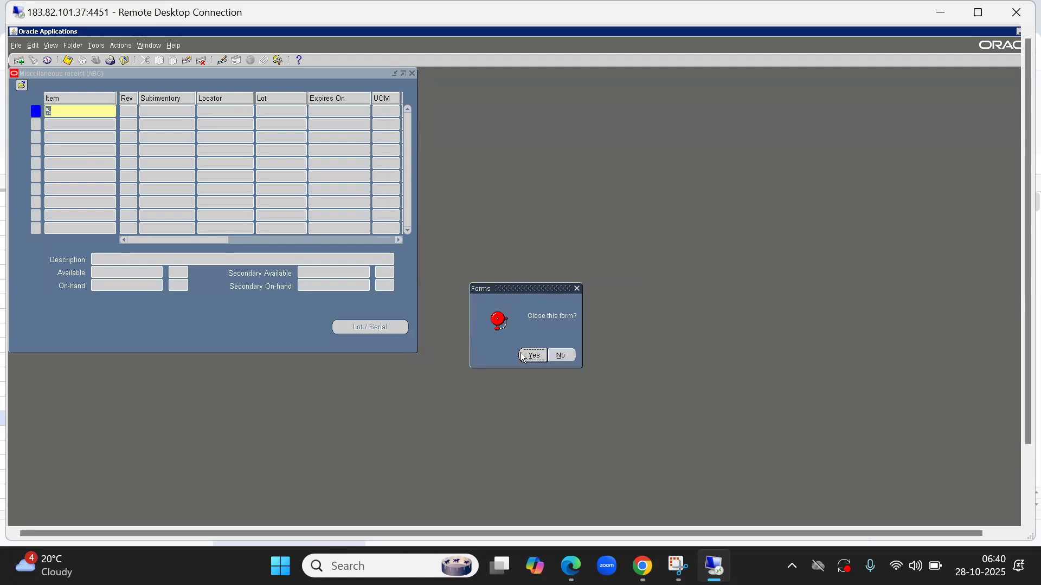
{"action": "left_click", "coordinate": [532, 356]}
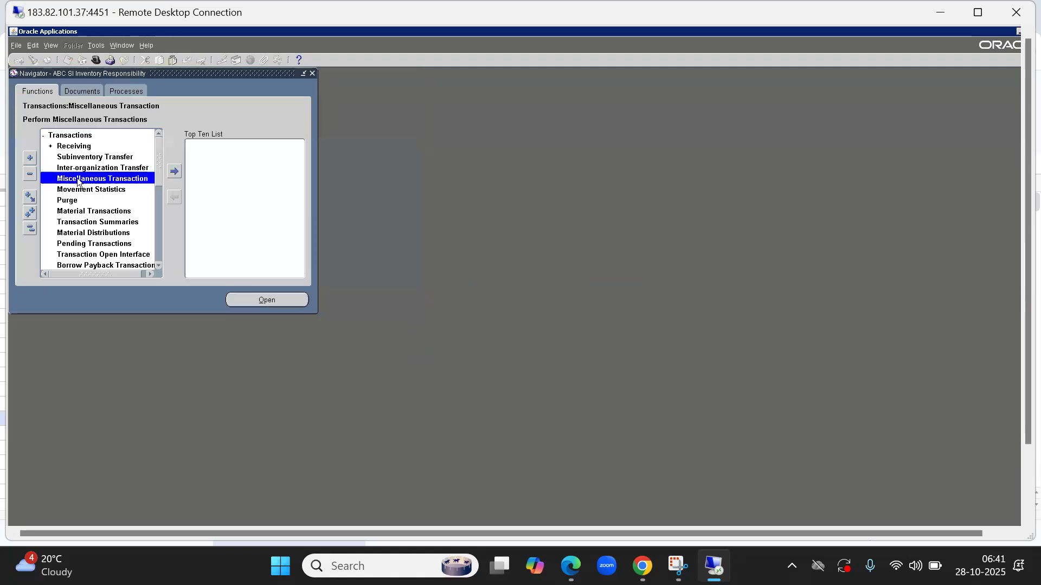
Open the Master Items form from the inventory Items functions
{"action": "left_click", "coordinate": [30, 228]}
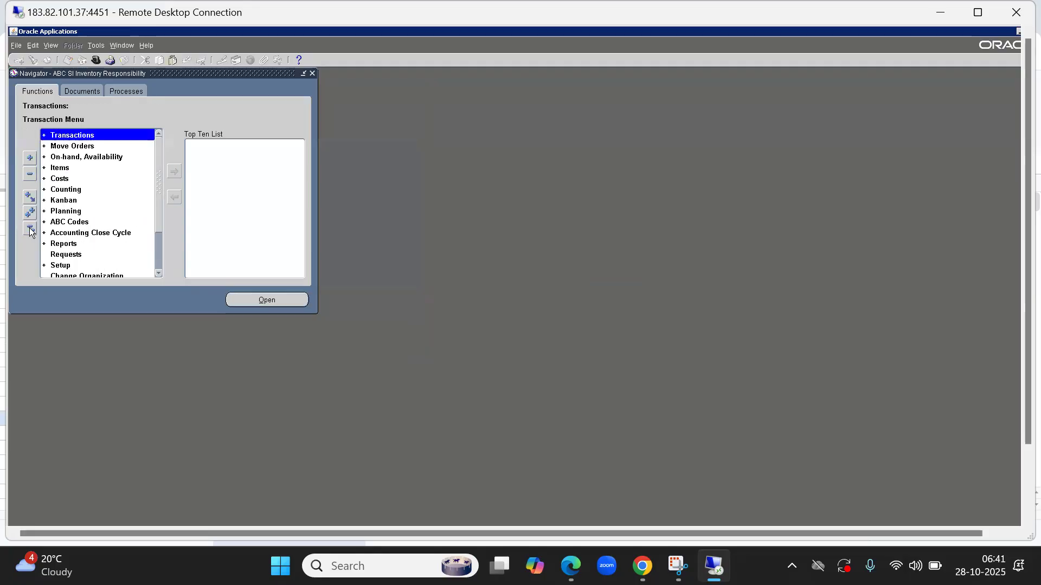
{"action": "key", "text": "Down"}
{"action": "key", "text": "Down"}
{"action": "key", "text": "Down"}
{"action": "key", "text": "Return"}
{"action": "key", "text": "Return"}
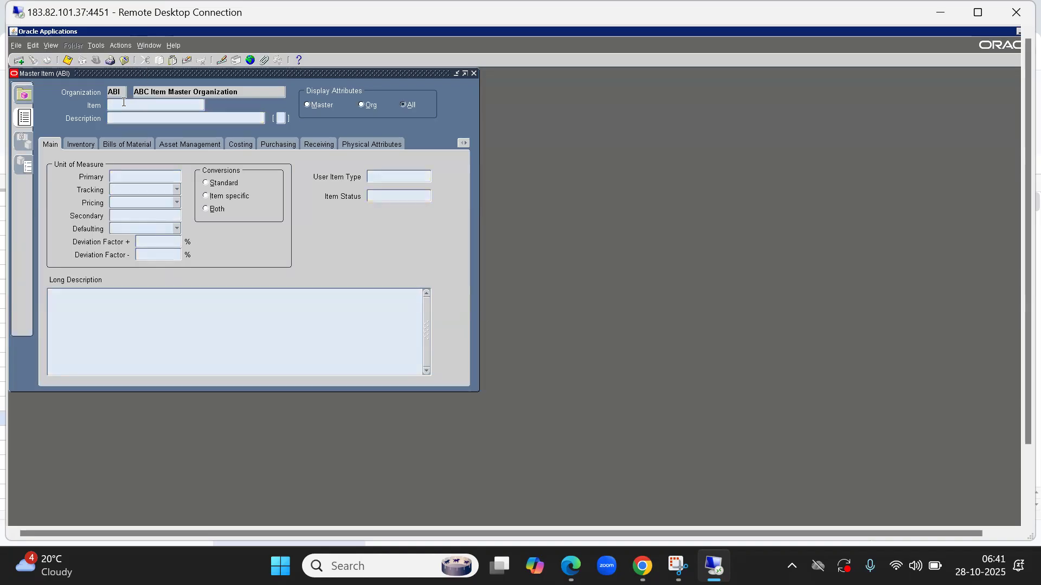
Query the ABC item master organization for item ABCL00889
{"action": "type", "text": "%"}
{"action": "type", "text": "89"}
{"action": "double_click", "coordinate": [123, 104]}
{"action": "key", "text": "Left"}
{"action": "key", "text": "BackSpace"}
{"action": "type", "text": "9"}
{"action": "key", "text": "ctrl+F11"}
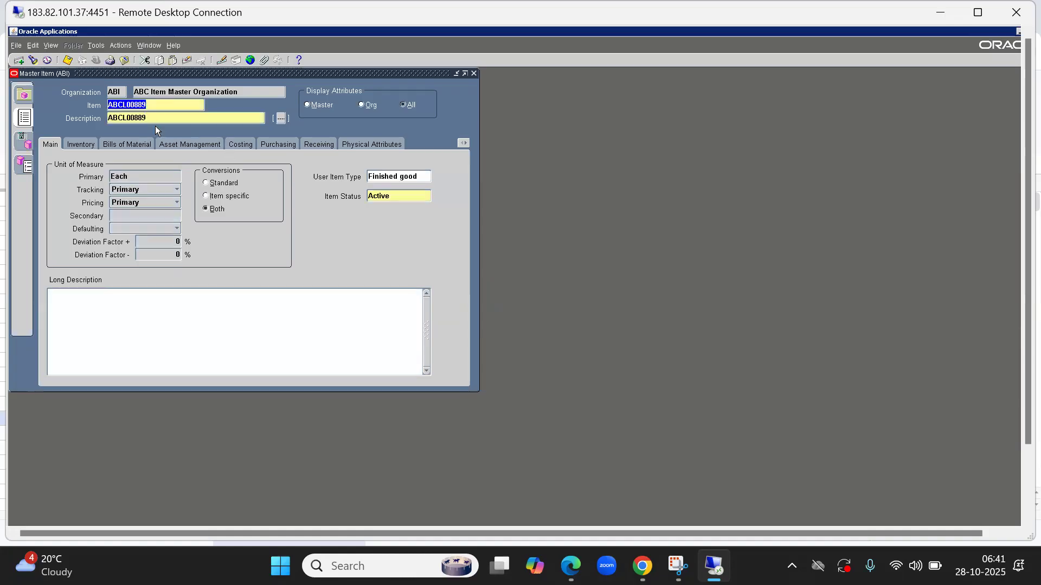
Assign item ABCL00889 to ABC Chennai Inv Org, save the organization assignment and close the Master Item form
{"action": "left_click", "coordinate": [101, 47]}
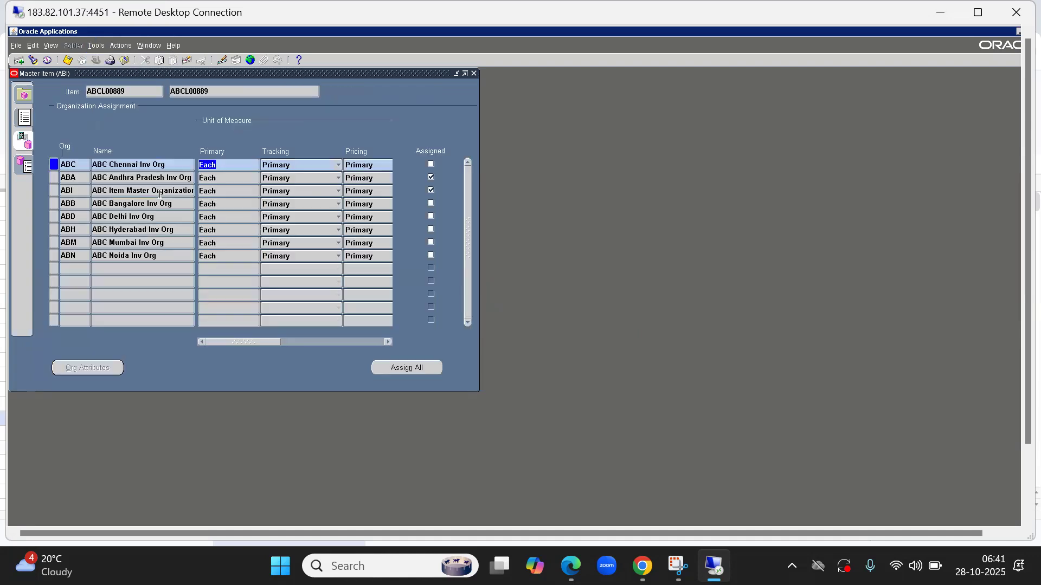
{"action": "left_click", "coordinate": [431, 177]}
{"action": "left_click", "coordinate": [431, 164]}
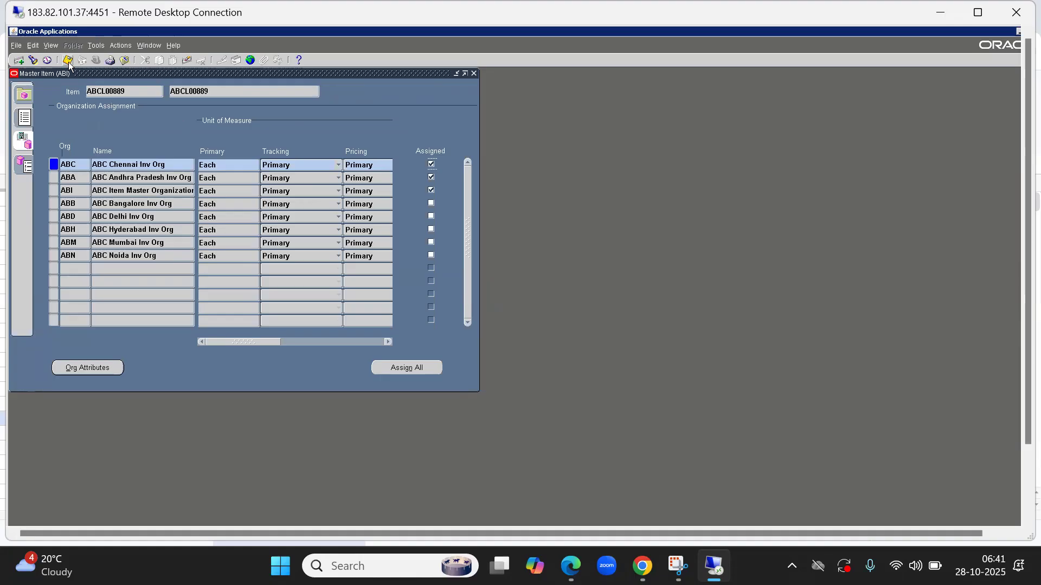
{"action": "key", "text": "F4"}
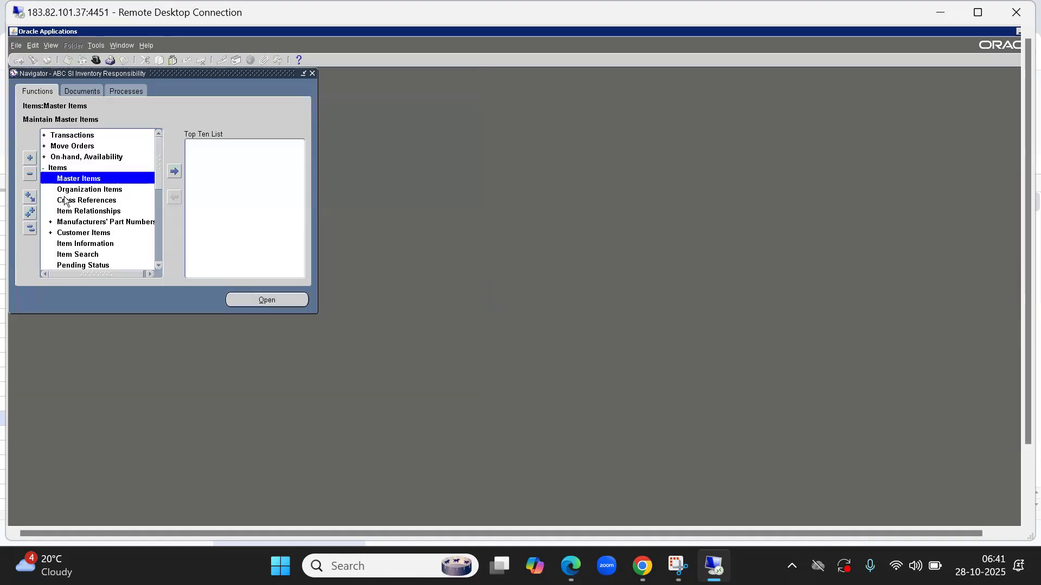
Collapse the function list and open the Miscellaneous Transaction form from the Transactions functions
{"action": "left_click", "coordinate": [29, 231]}
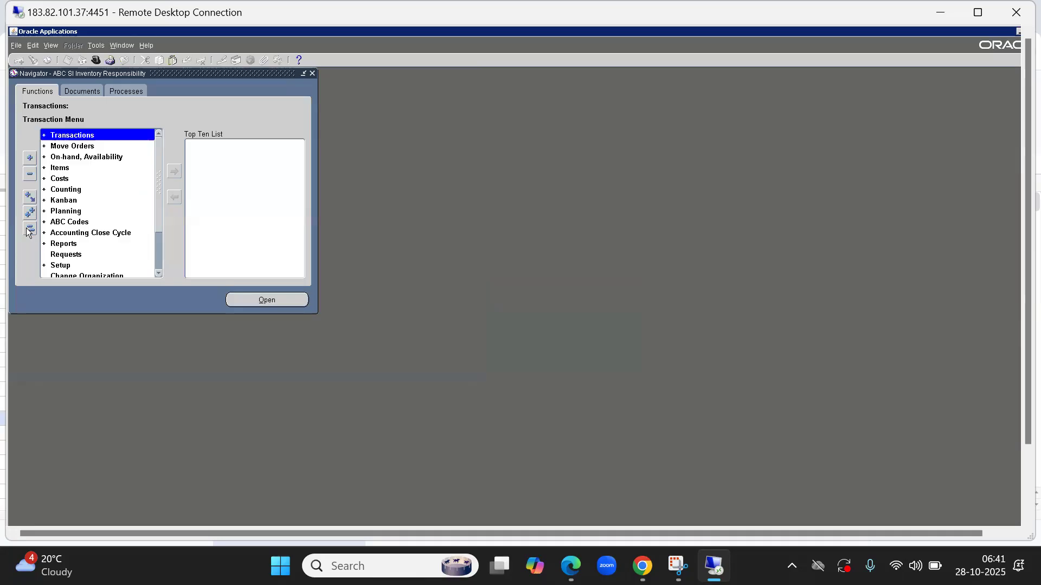
{"action": "key", "text": "Return"}
{"action": "key", "text": "Down"}
{"action": "key", "text": "Down"}
{"action": "key", "text": "Down"}
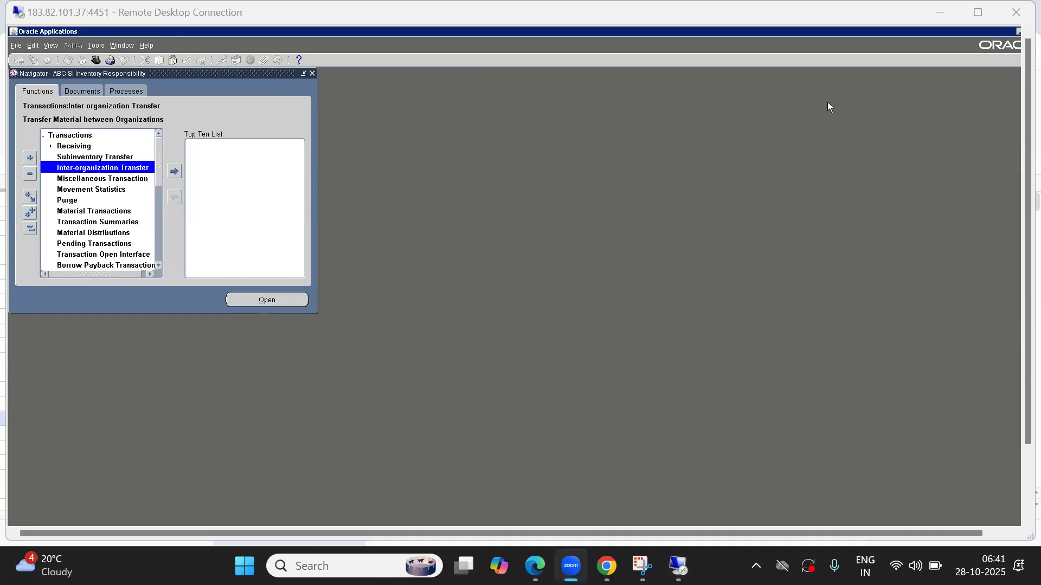
{"action": "double_click", "coordinate": [97, 179]}
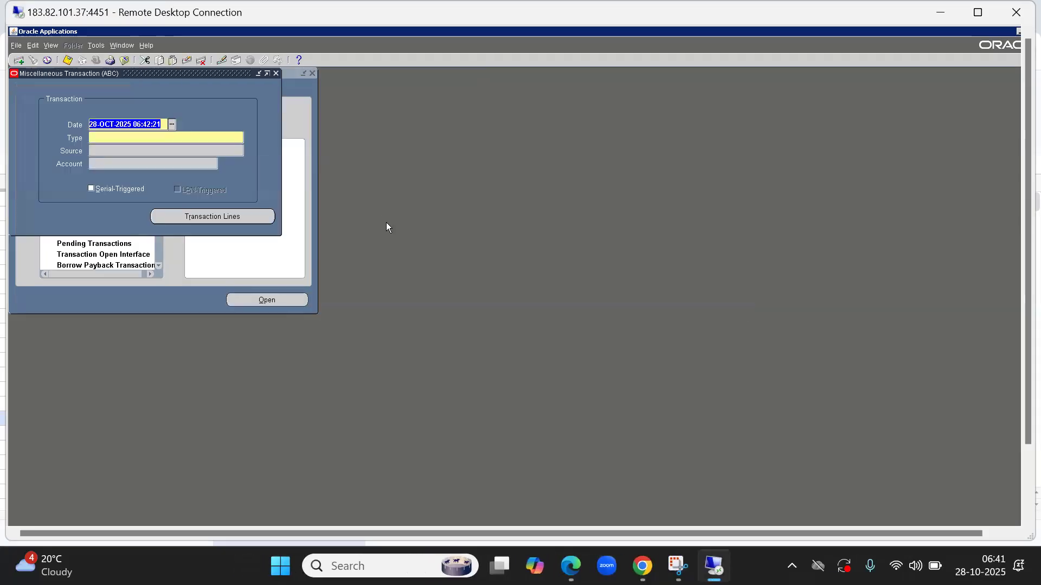
Set the transaction type to Miscellaneous receipt and open the transaction lines
{"action": "key", "text": "Tab"}
{"action": "type", "text": "M"}
{"action": "key", "text": "Tab"}
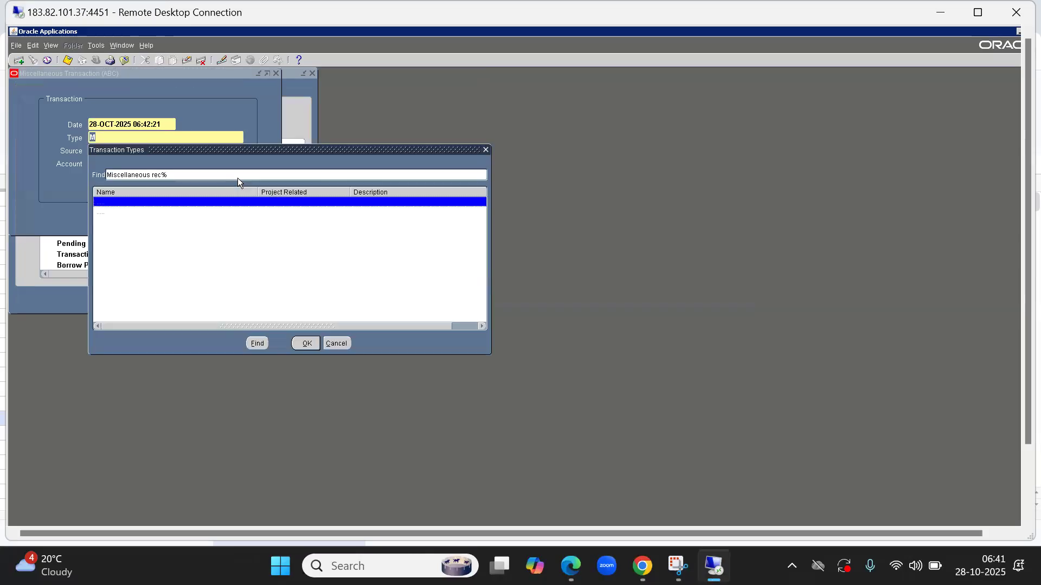
{"action": "key", "text": "Return"}
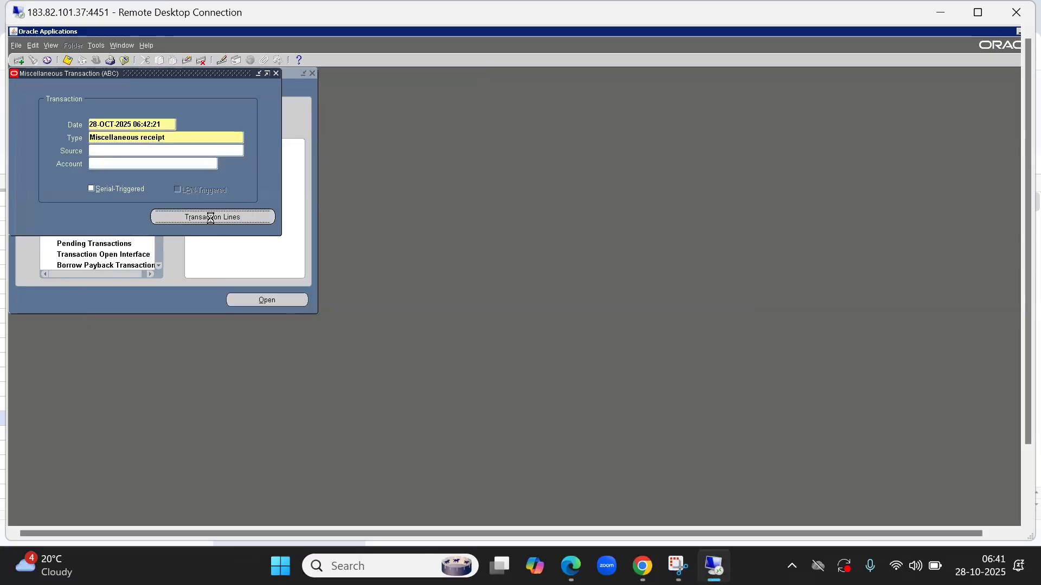
Enter item ABCL00889 with subinventory ABC FG on the first receipt line
{"action": "type", "text": "ABCL00889"}
{"action": "key", "text": "Tab"}
{"action": "type", "text": "ABC FG"}
{"action": "key", "text": "Tab"}
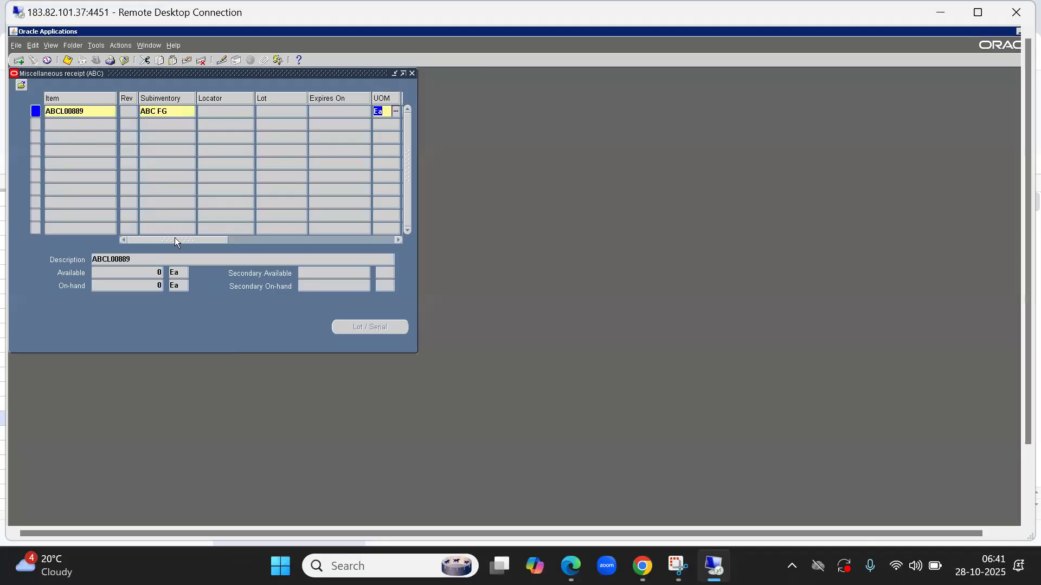
Set the receipt line's quantity to 20 and its unit cost to 60000
{"action": "left_click_drag", "start_coordinate": [172, 240], "coordinate": [235, 241]}
{"action": "left_click", "coordinate": [248, 114]}
{"action": "type", "text": "20"}
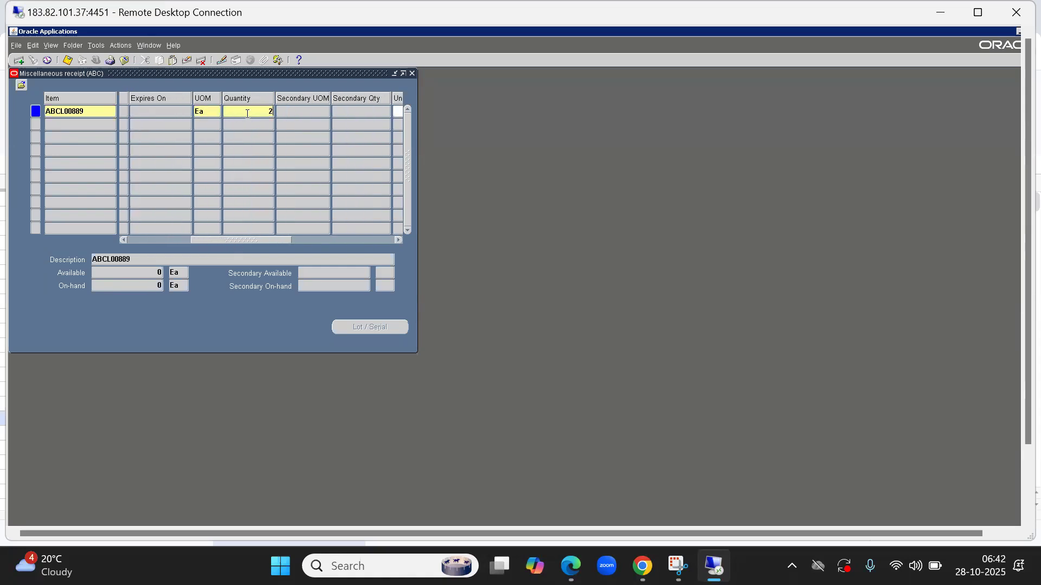
{"action": "key", "text": "Tab"}
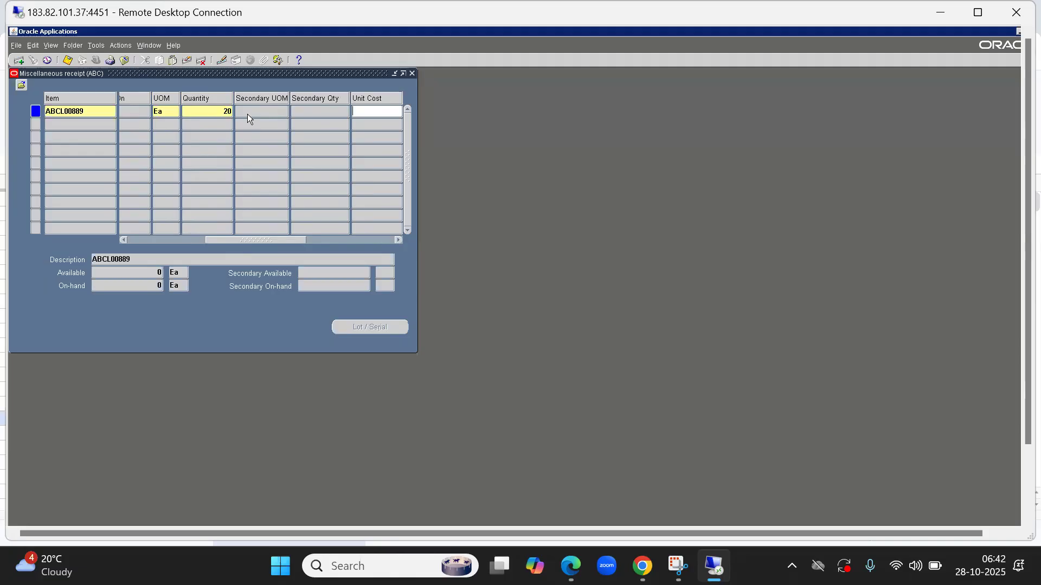
{"action": "type", "text": "60000"}
{"action": "key", "text": "Tab"}
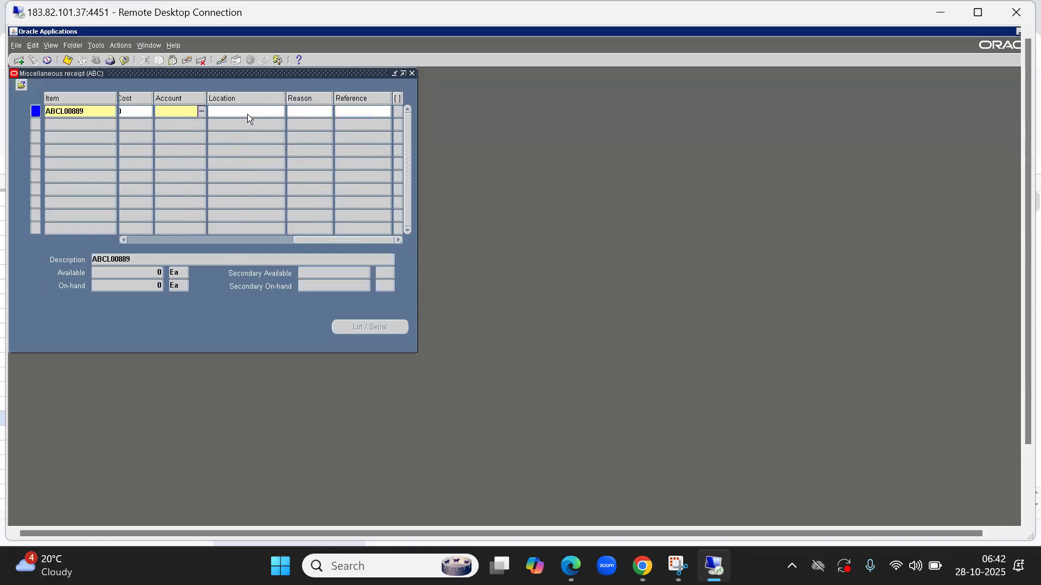
Charge the receipt line to account 10.105.1019, choosing the ABC Location segment from its list of values
{"action": "type", "text": "10.105.1019."}
{"action": "key", "text": "Tab"}
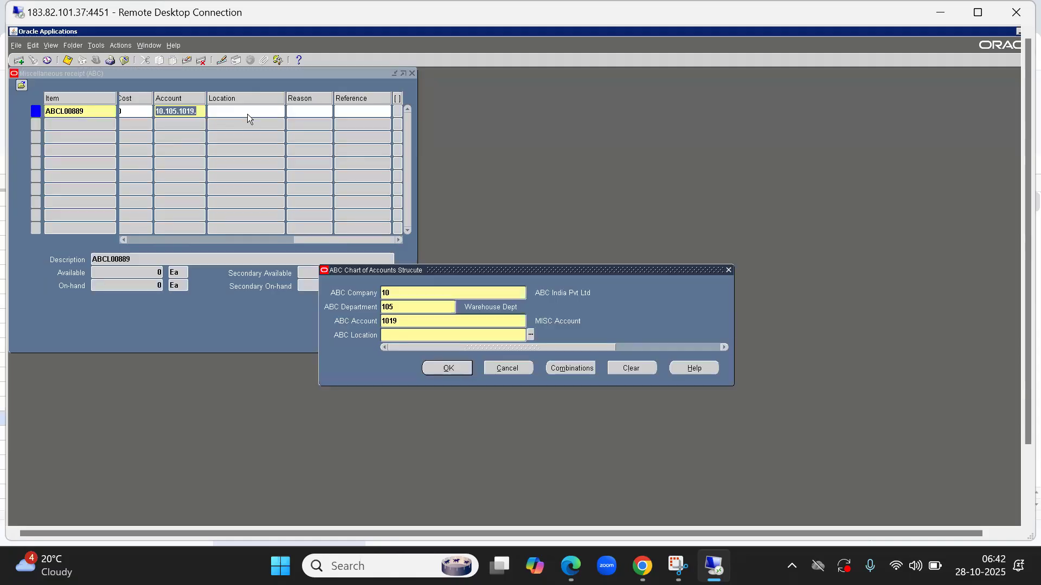
{"action": "key", "text": "ctrl+l"}
{"action": "key", "text": "Down"}
{"action": "key", "text": "Down"}
{"action": "key", "text": "Down"}
{"action": "key", "text": "Down"}
{"action": "key", "text": "Down"}
{"action": "key", "text": "Return"}
{"action": "left_click", "coordinate": [454, 368]}
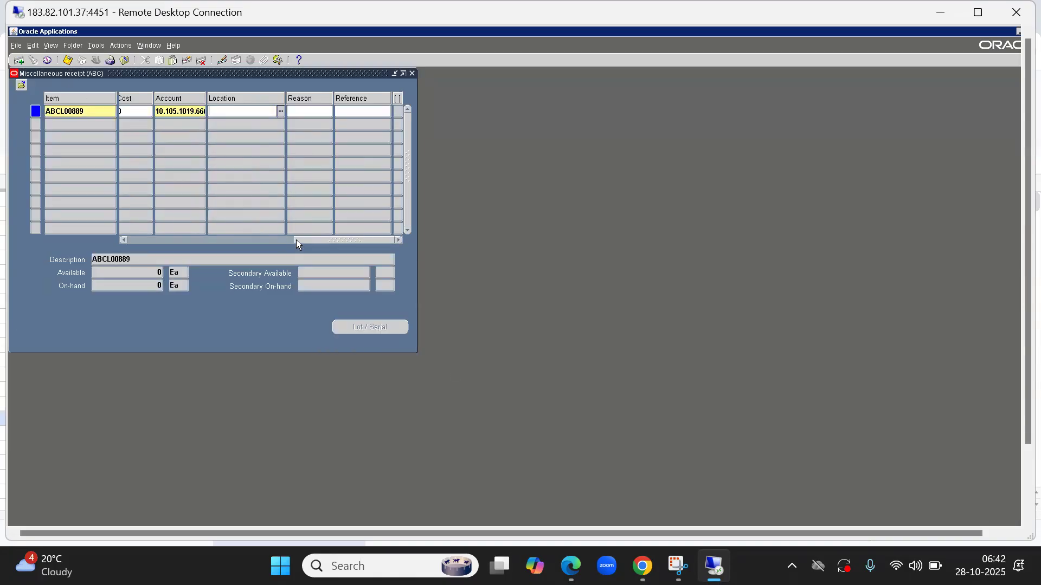
Check the unit cost on the receipt line, save the miscellaneous receipt and close its form
{"action": "left_click_drag", "start_coordinate": [299, 238], "coordinate": [223, 241]}
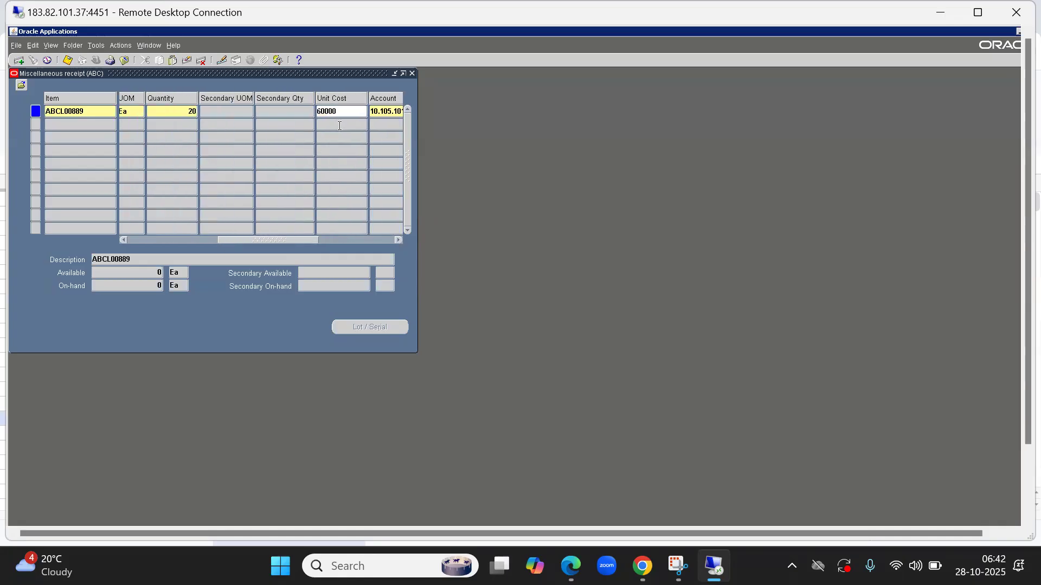
{"action": "left_click", "coordinate": [340, 111]}
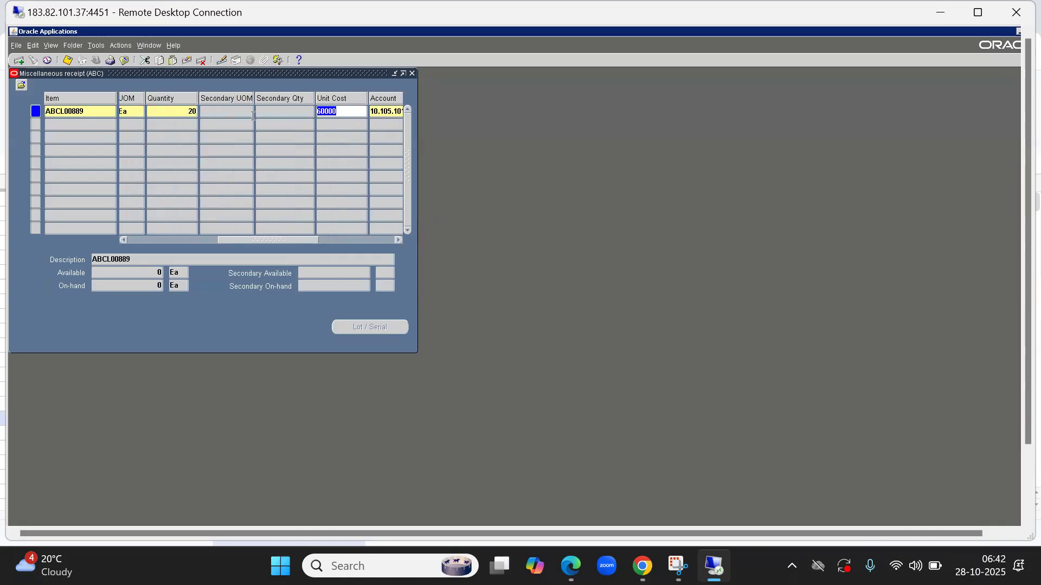
{"action": "left_click", "coordinate": [68, 61]}
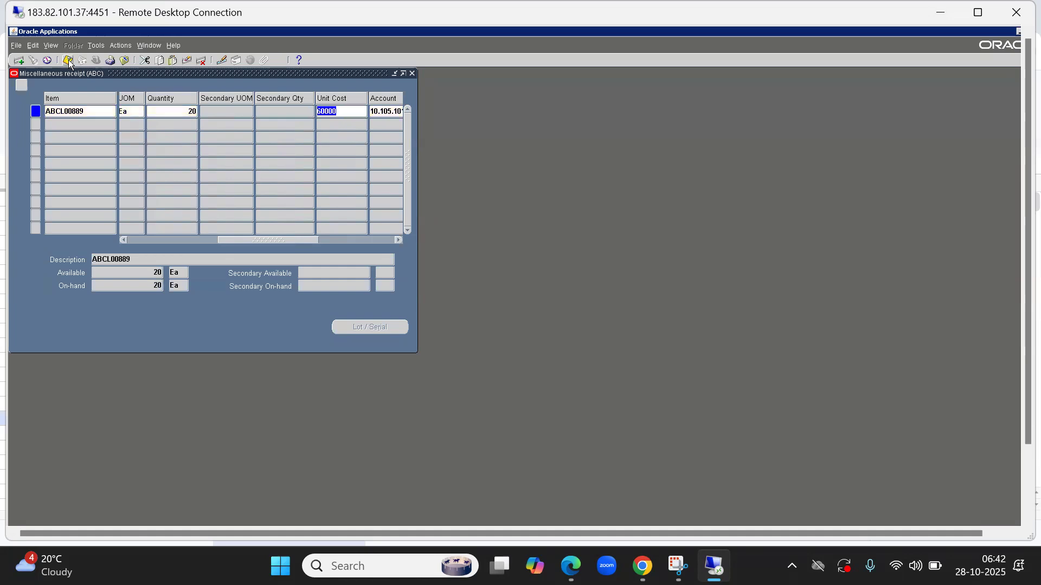
{"action": "key", "text": "alt+f"}
{"action": "key", "text": "c"}
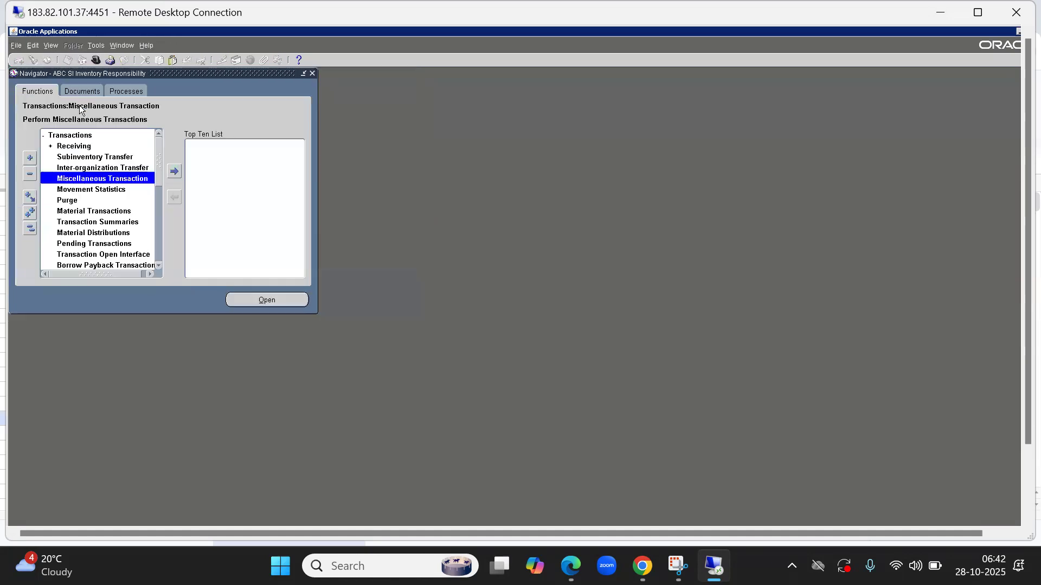
Query the material transactions dated 28-OCT-2025 and rerun the search until the receipt's distributions can be opened
{"action": "left_click", "coordinate": [96, 211]}
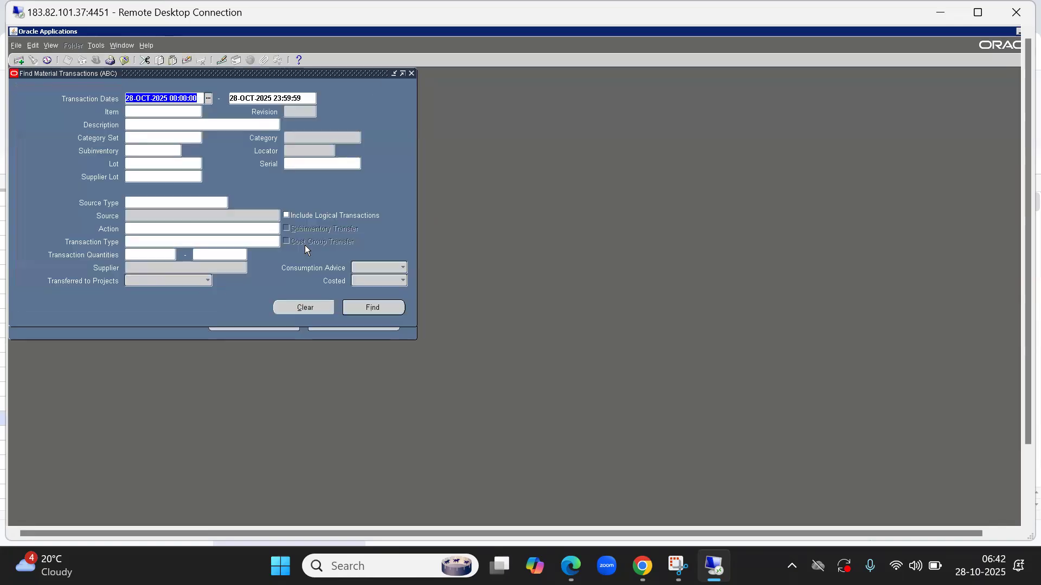
{"action": "left_click", "coordinate": [385, 308]}
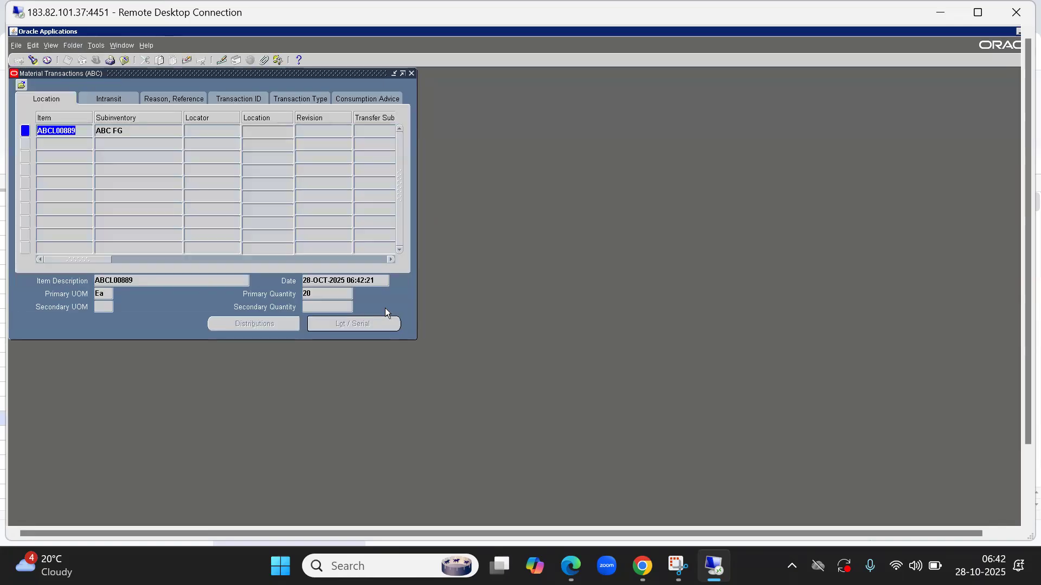
{"action": "left_click", "coordinate": [33, 60]}
{"action": "left_click", "coordinate": [383, 306]}
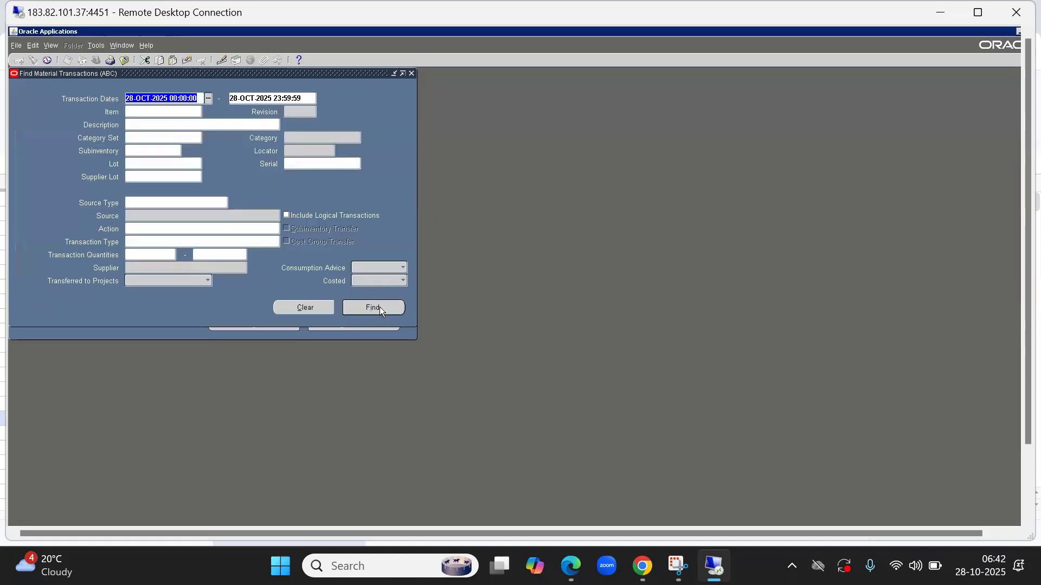
{"action": "left_click", "coordinate": [379, 307]}
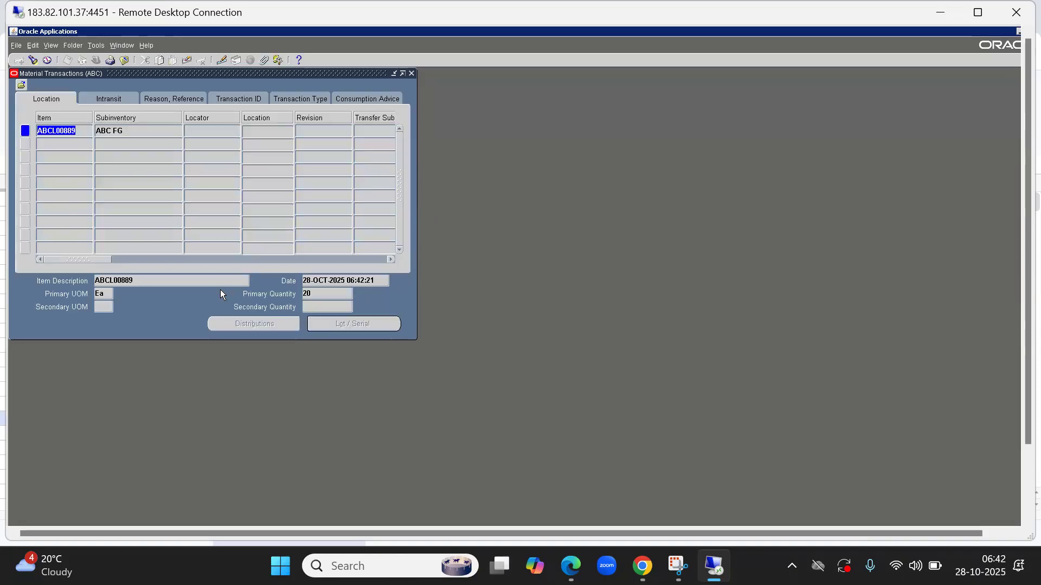
{"action": "left_click", "coordinate": [33, 60]}
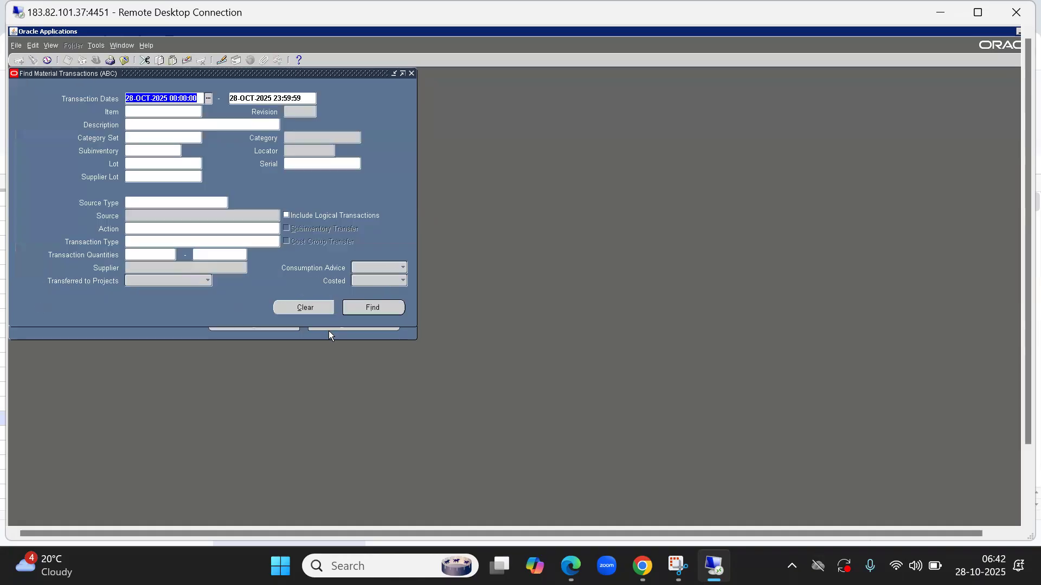
{"action": "left_click", "coordinate": [379, 308]}
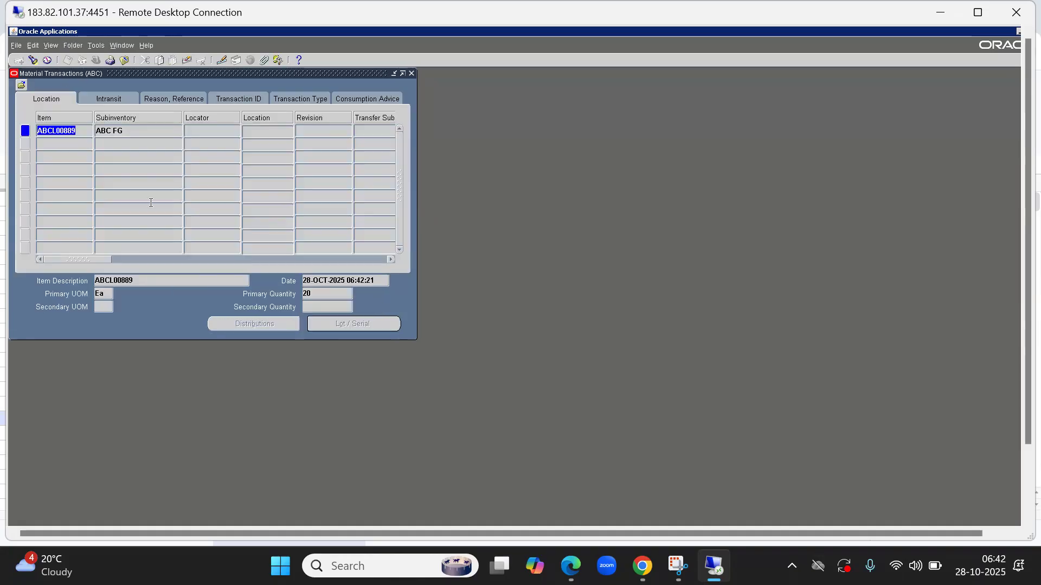
{"action": "left_click", "coordinate": [33, 60]}
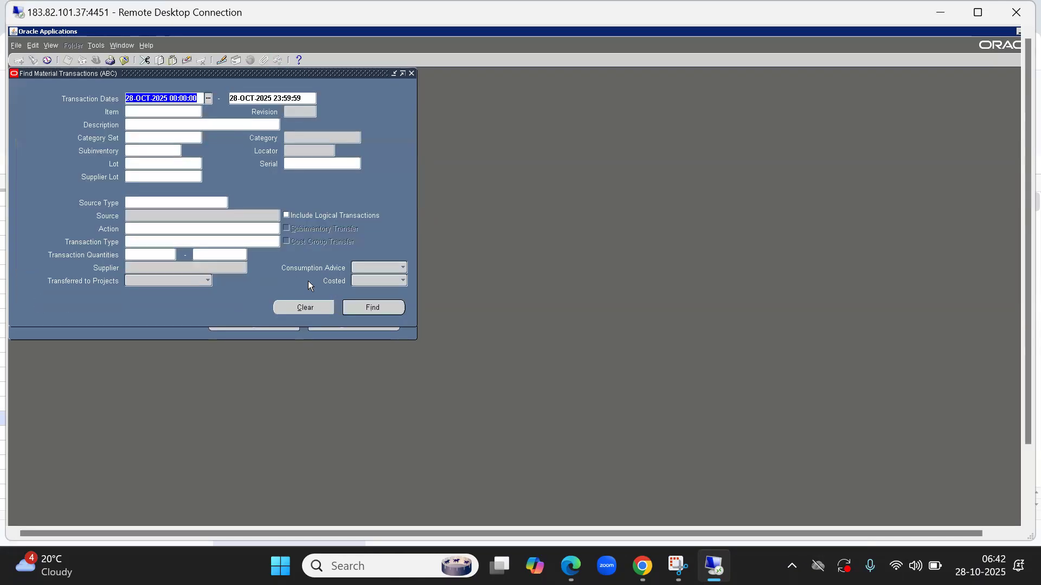
{"action": "left_click", "coordinate": [392, 307]}
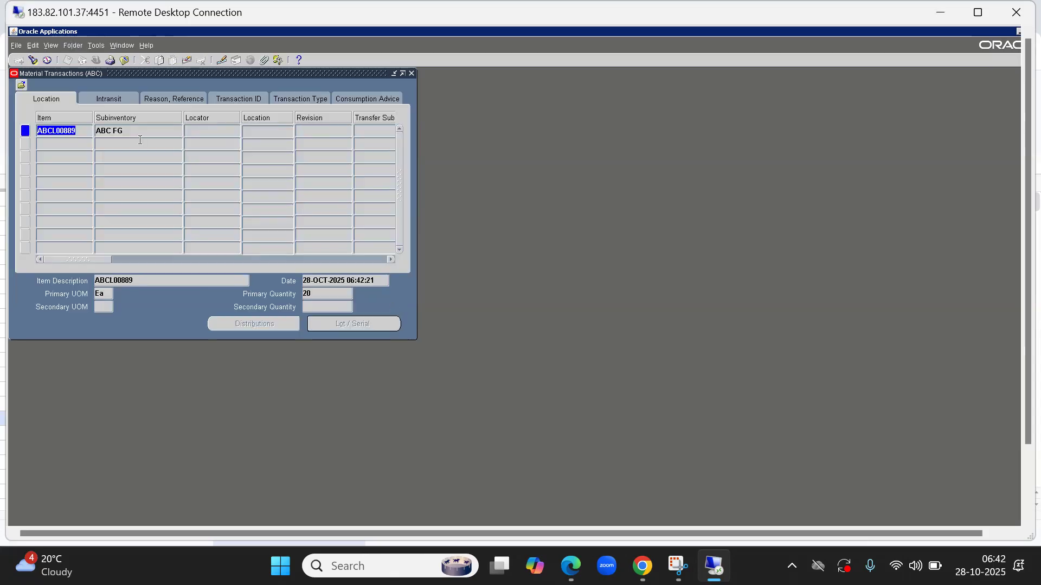
{"action": "left_click", "coordinate": [33, 60]}
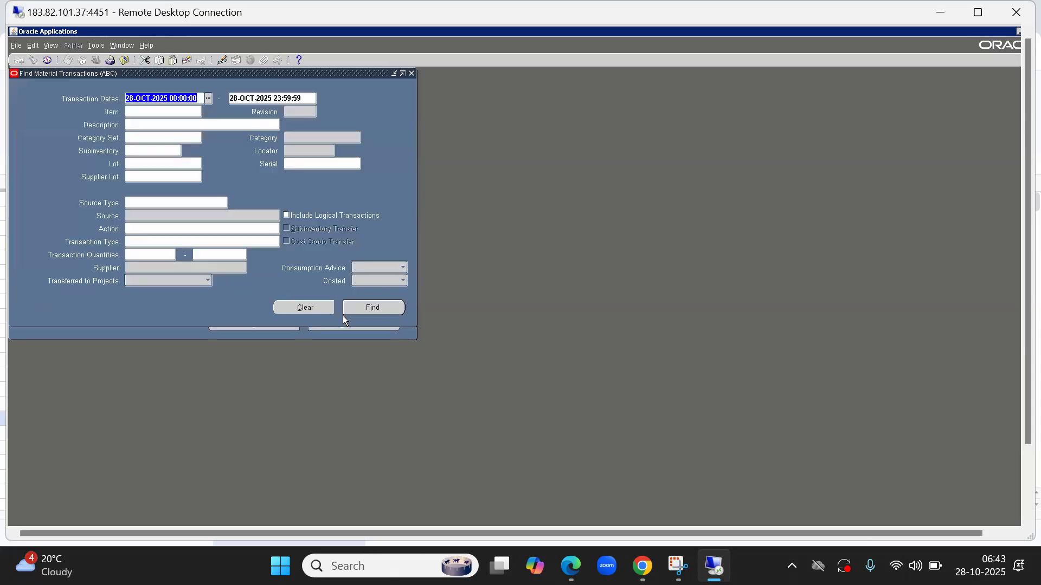
{"action": "left_click", "coordinate": [361, 307]}
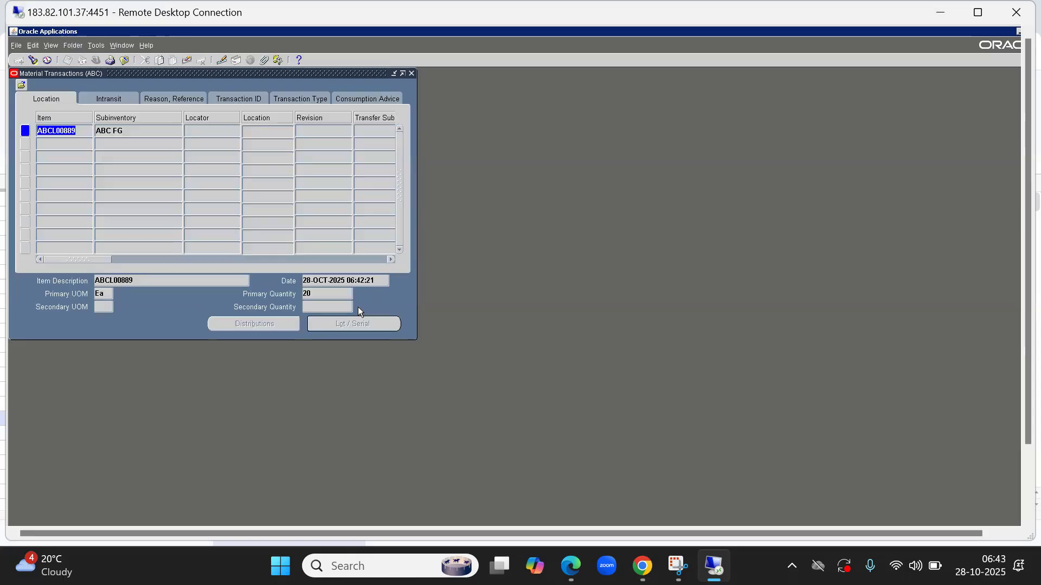
{"action": "left_click", "coordinate": [33, 60]}
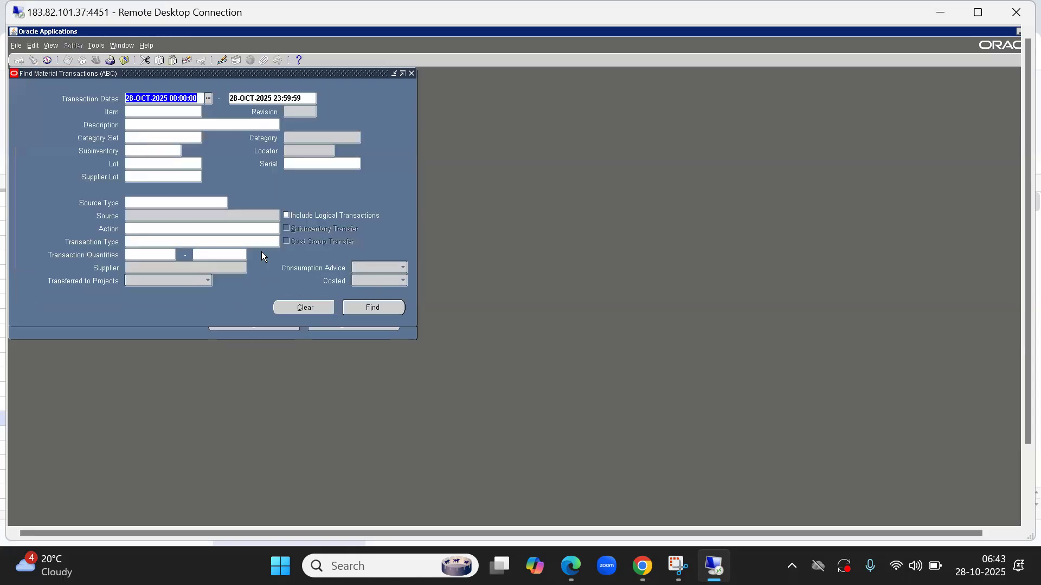
{"action": "left_click", "coordinate": [355, 306]}
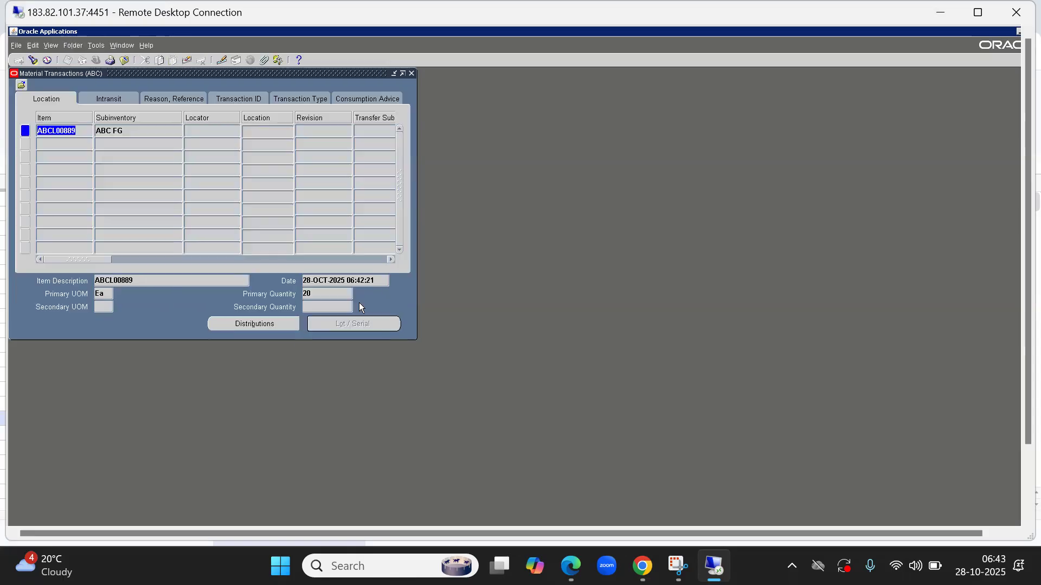
Open the accounting distributions of the ABCL00889 receipt and close the transaction forms after viewing them
{"action": "left_click", "coordinate": [255, 325]}
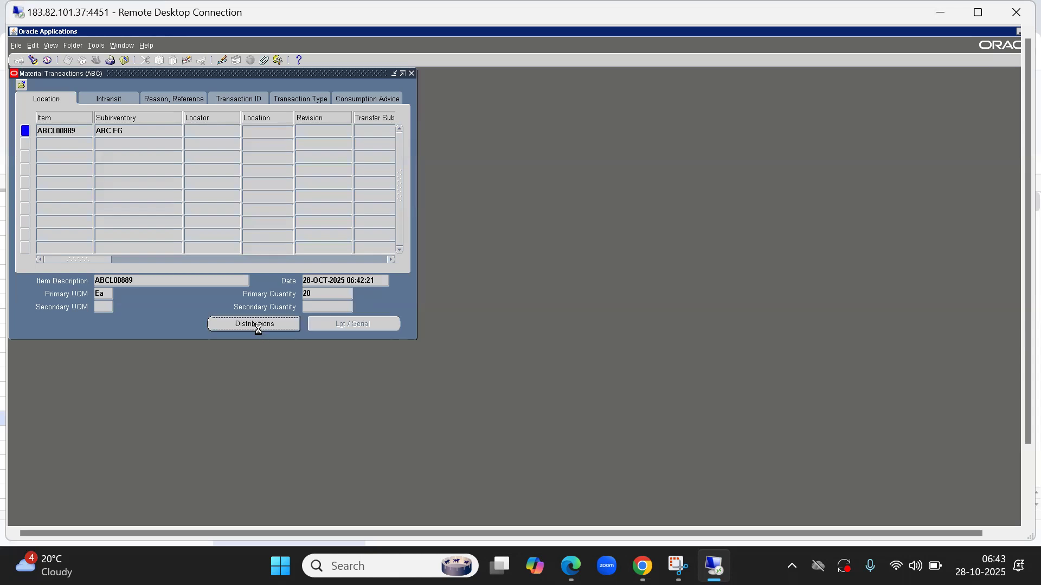
{"action": "key", "text": "F4"}
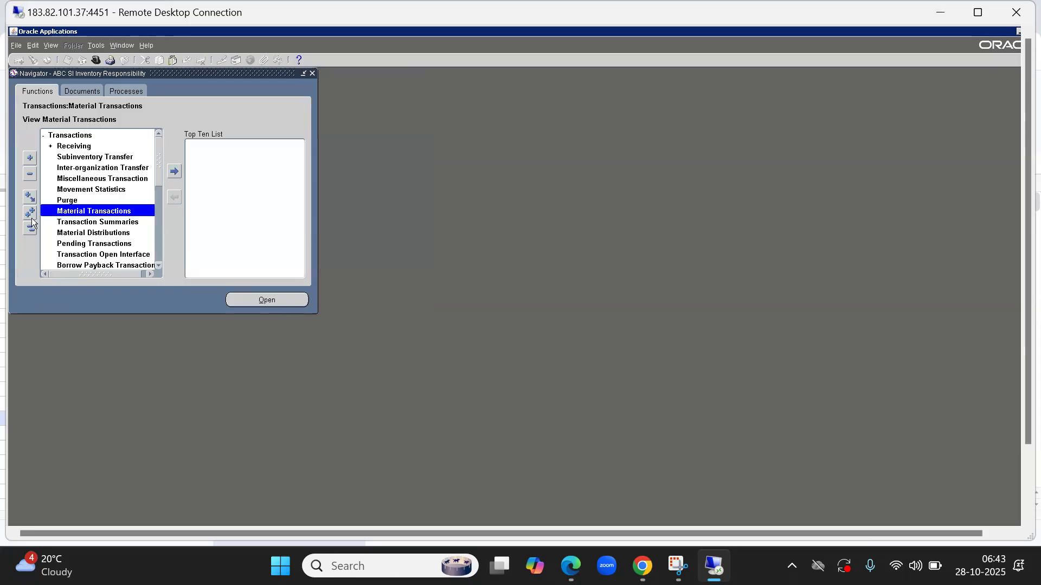
Collapse the function list and open the Item Costs form from the Costs functions
{"action": "left_click", "coordinate": [32, 231]}
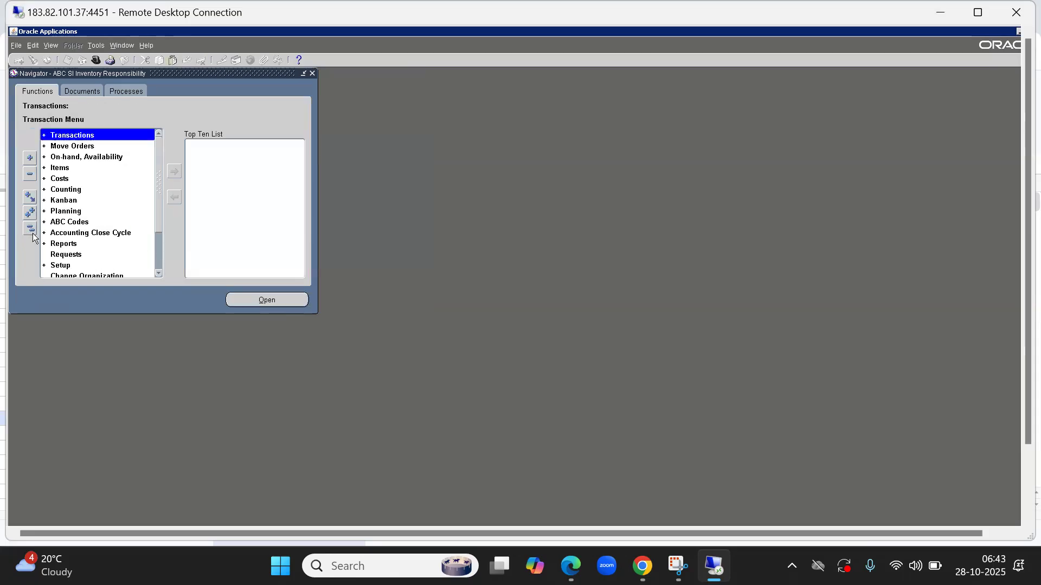
{"action": "key", "text": "Down"}
{"action": "key", "text": "Down"}
{"action": "key", "text": "Down"}
{"action": "key", "text": "Down"}
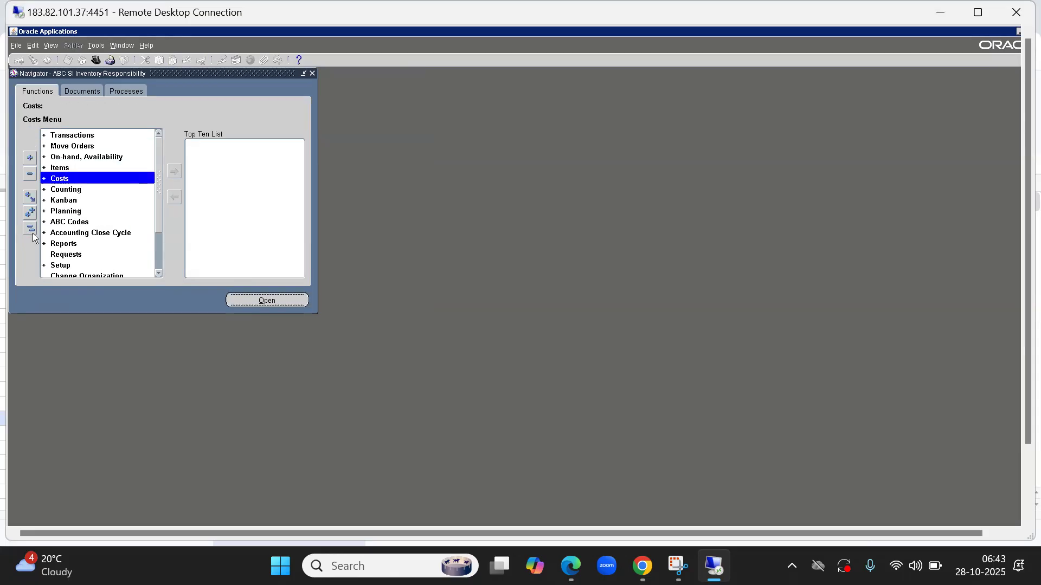
{"action": "key", "text": "Return"}
{"action": "key", "text": "Return"}
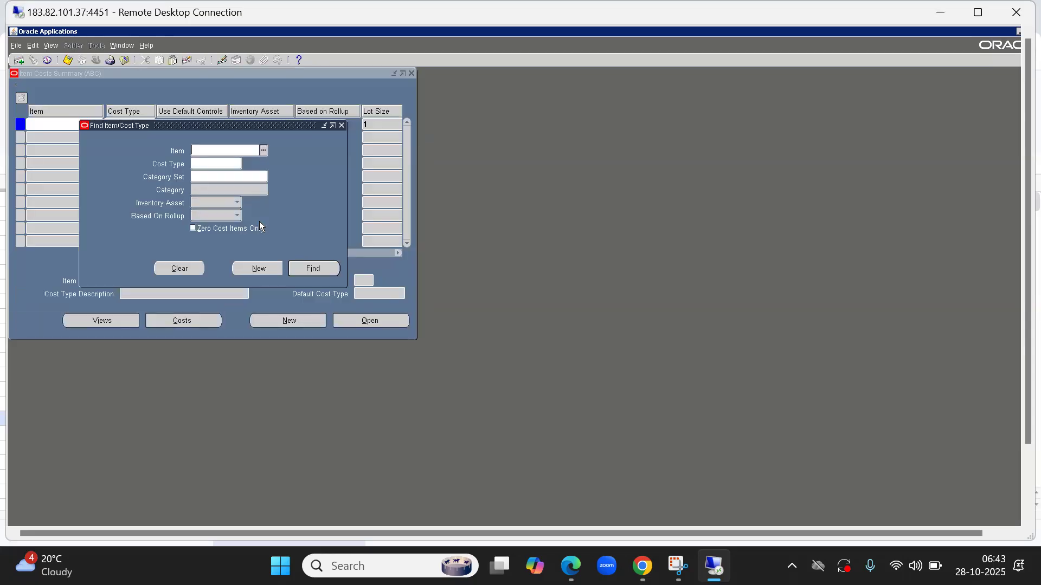
Find the item costs of ABCL00889, open its details to examine quantity, extended value and unit cost, and close the cost forms
{"action": "type", "text": "ABCL00889"}
{"action": "key", "text": "Return"}
{"action": "left_click", "coordinate": [400, 319]}
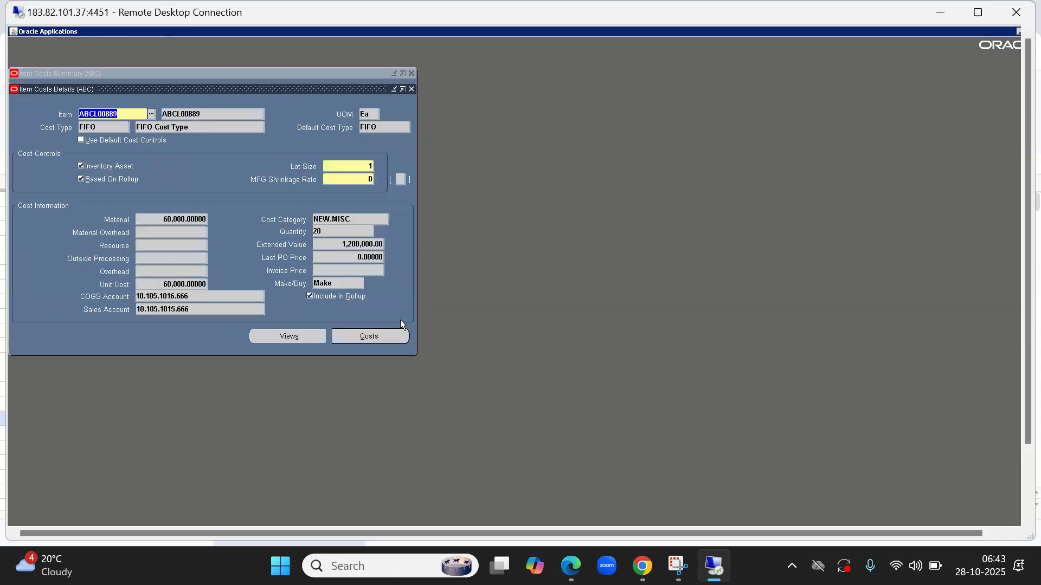
{"action": "left_click", "coordinate": [331, 230]}
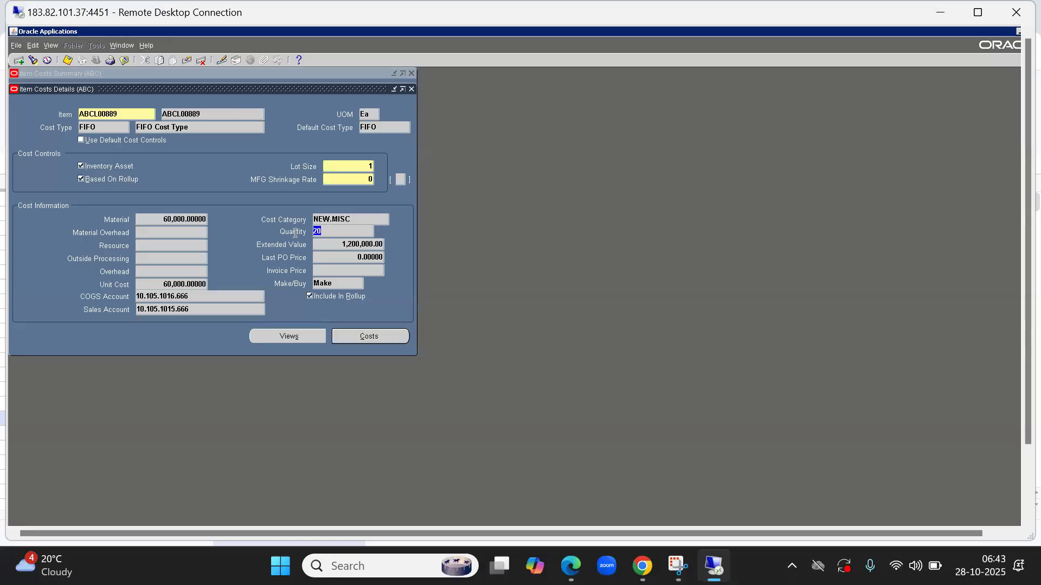
{"action": "left_click", "coordinate": [351, 244]}
{"action": "left_click", "coordinate": [161, 282]}
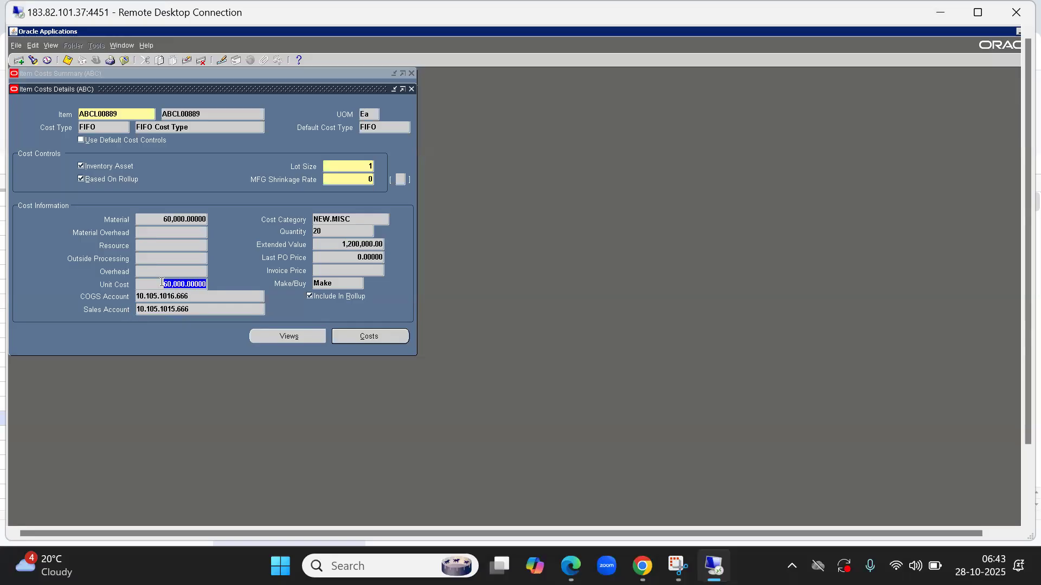
{"action": "left_click_drag", "start_coordinate": [164, 282], "coordinate": [189, 282]}
{"action": "key", "text": "F4"}
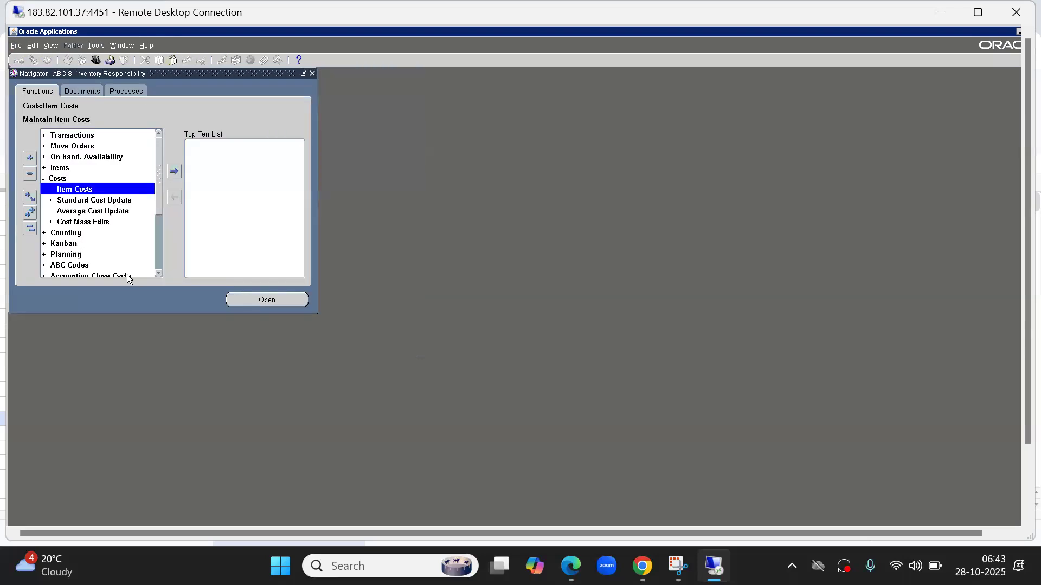
Collapse the function list and open the Miscellaneous Transaction form from the Transactions functions
{"action": "left_click", "coordinate": [30, 228]}
{"action": "key", "text": "Down"}
{"action": "key", "text": "Down"}
{"action": "key", "text": "Down"}
{"action": "left_click", "coordinate": [267, 300]}
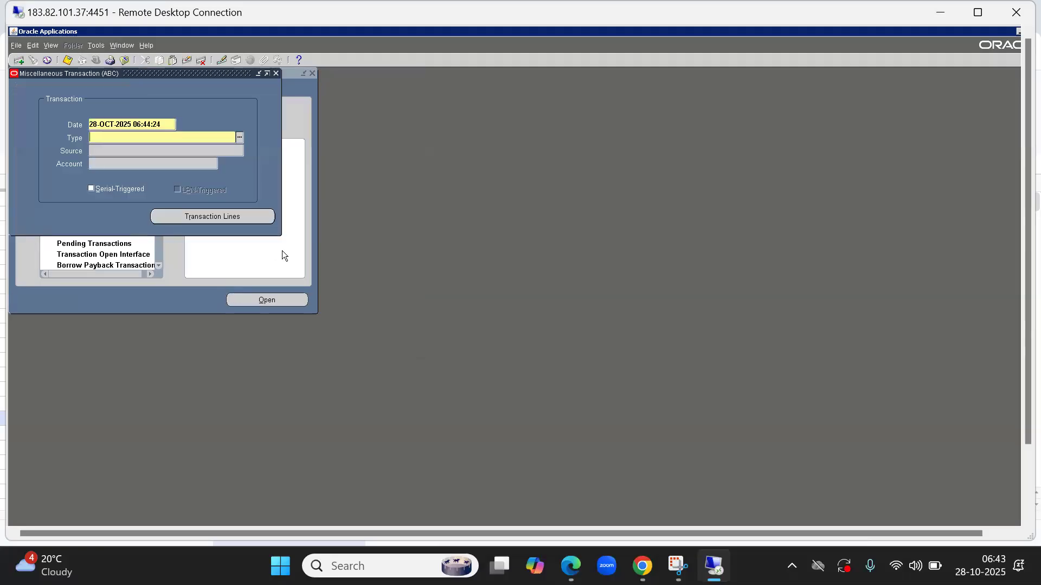
Set the transaction type to Miscellaneous receipt and open its transaction lines
{"action": "type", "text": "M"}
{"action": "key", "text": "Tab"}
{"action": "key", "text": "Return"}
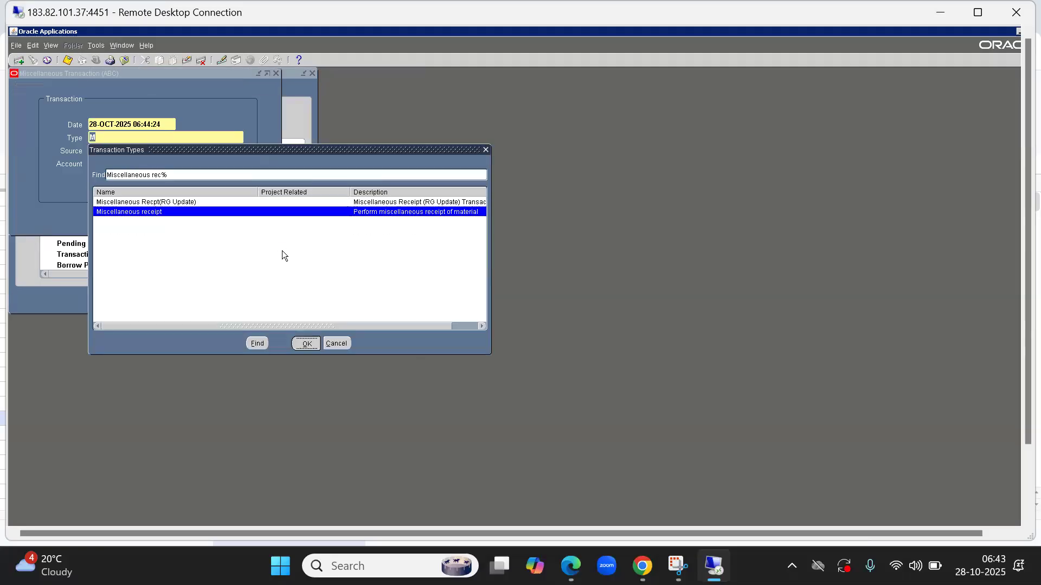
{"action": "left_click", "coordinate": [211, 216]}
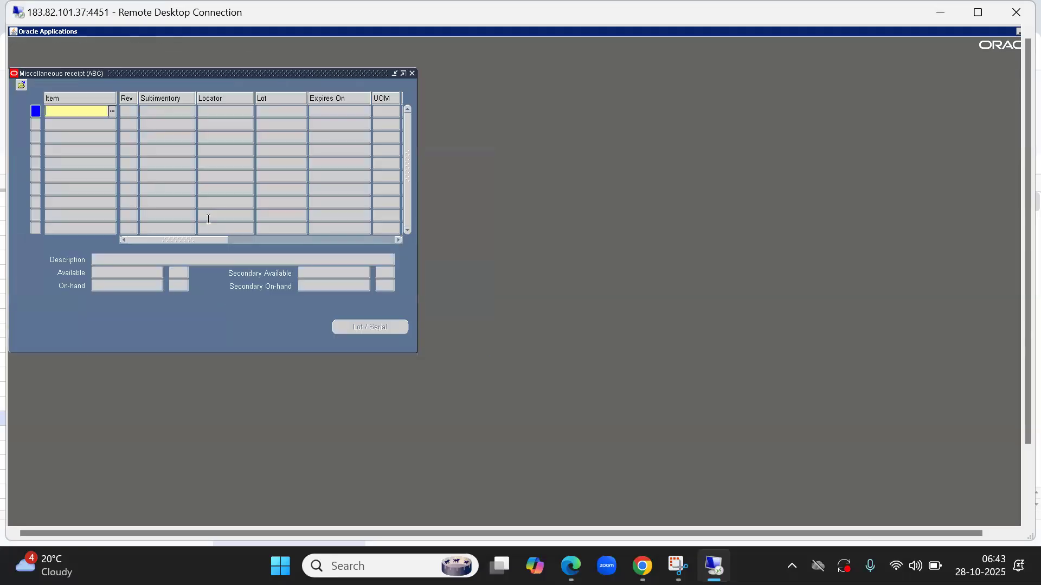
Enter a receipt line for item ABCL00889 into subinventory ABC FG with a quantity of 30
{"action": "type", "text": "ABCL00889"}
{"action": "key", "text": "Tab"}
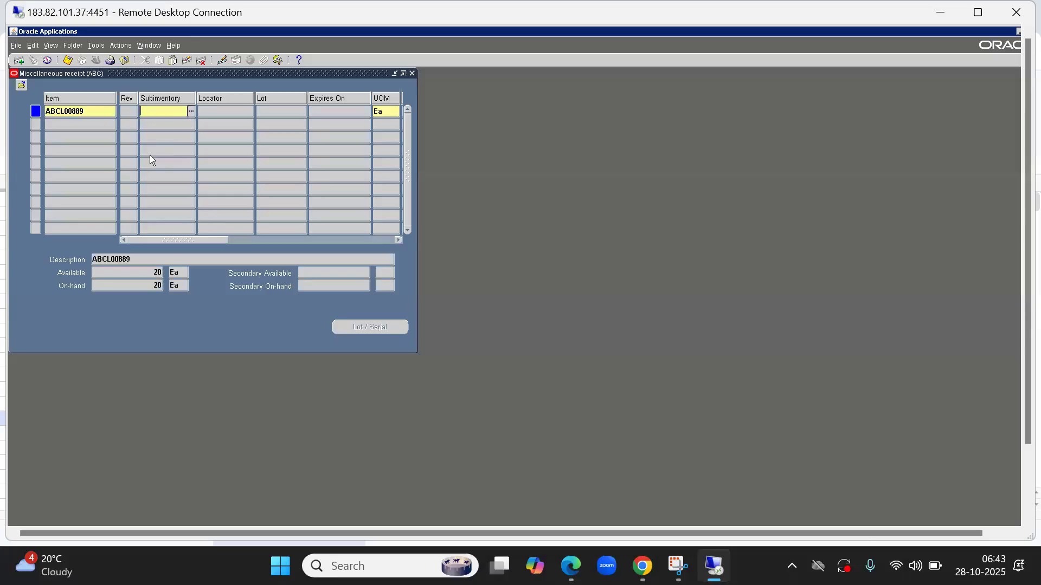
{"action": "type", "text": "%"}
{"action": "key", "text": "Tab"}
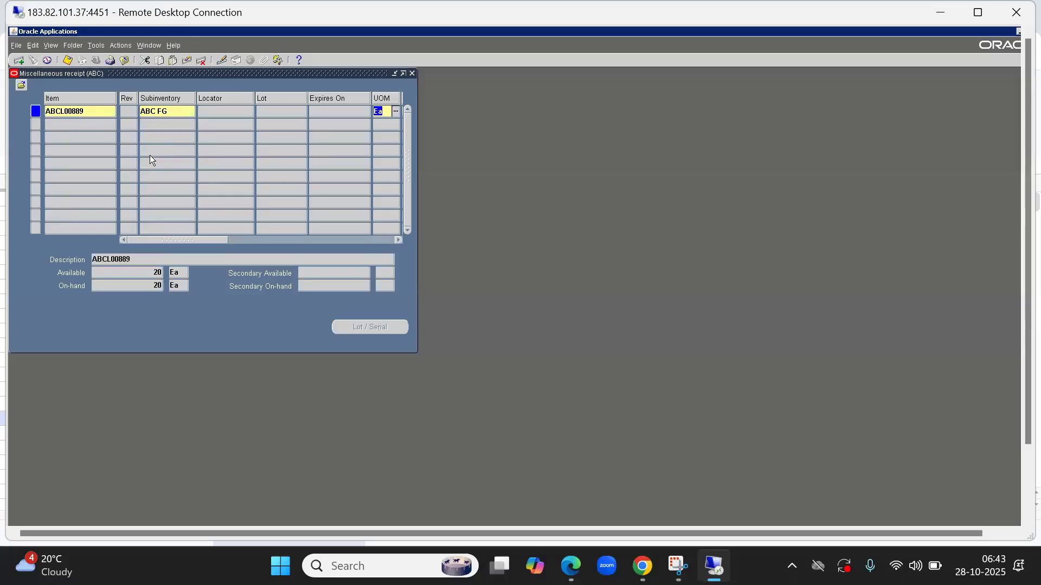
{"action": "key", "text": "Tab"}
{"action": "type", "text": "30"}
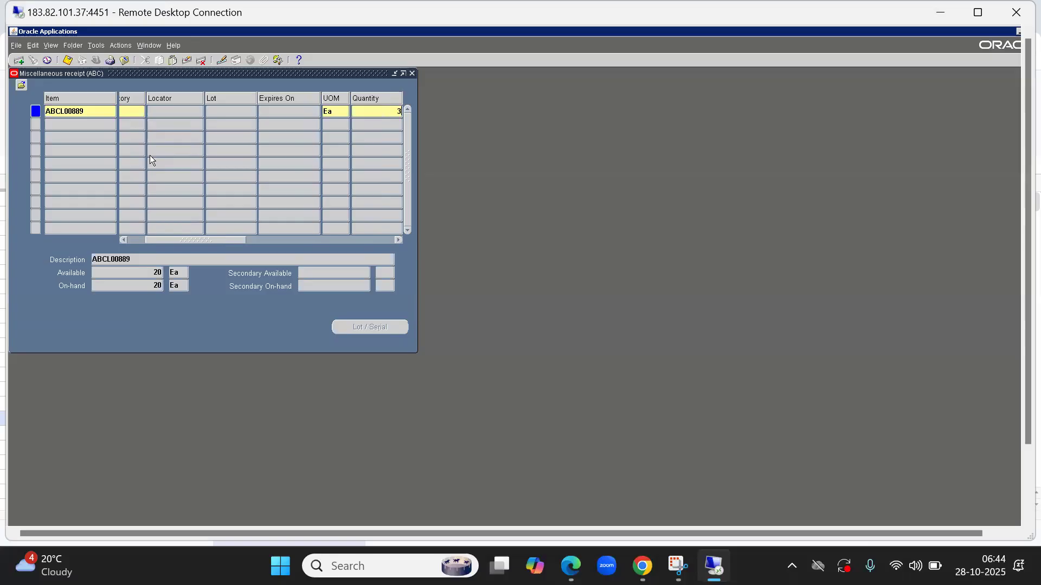
{"action": "key", "text": "Tab"}
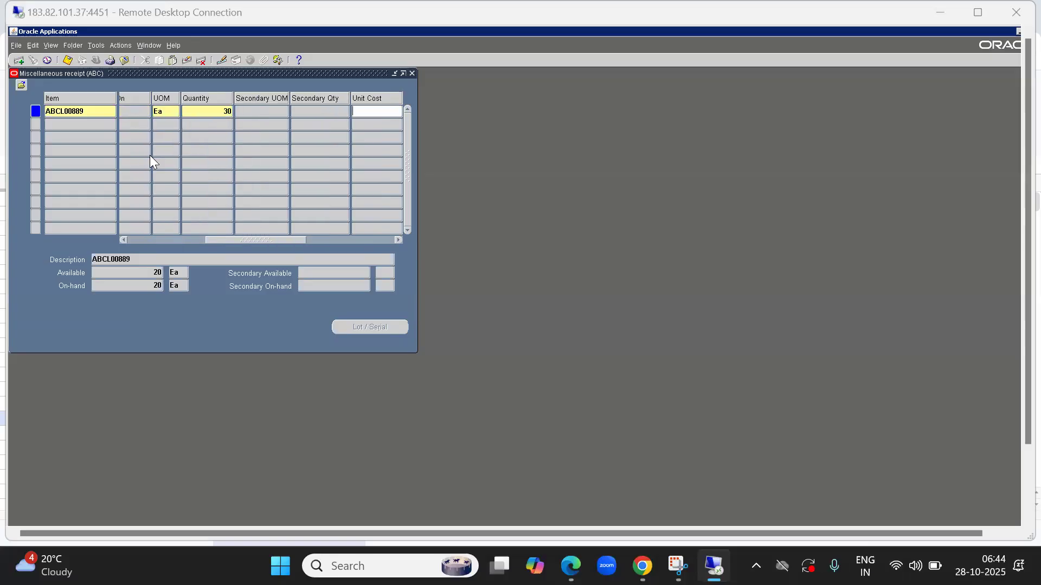
Look up the second purchase price in the ABC costing example spreadsheet and enter 64000 as the receipt line's unit cost
{"action": "key", "text": "alt+Tab"}
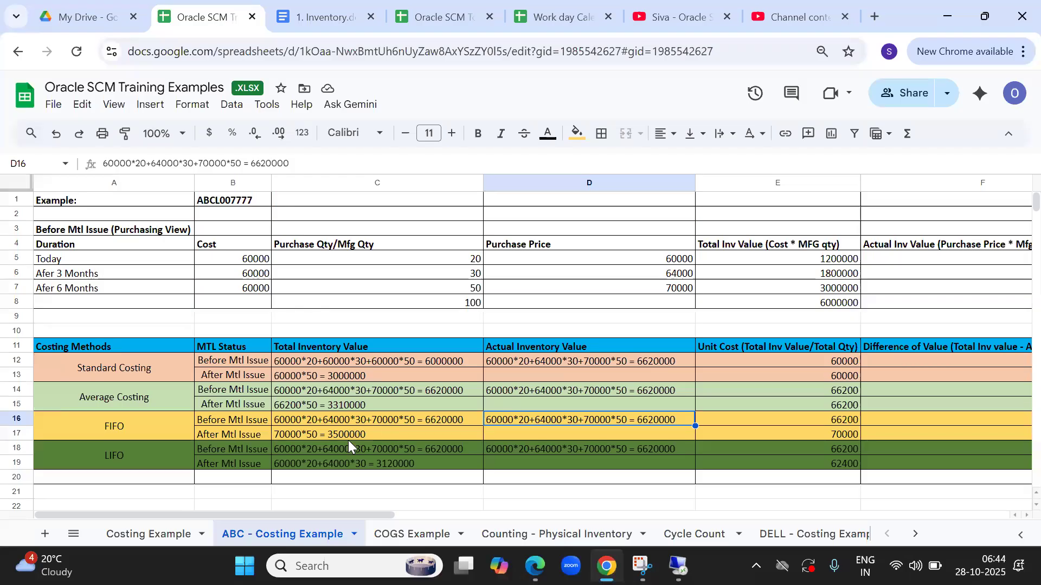
{"action": "left_click", "coordinate": [376, 435]}
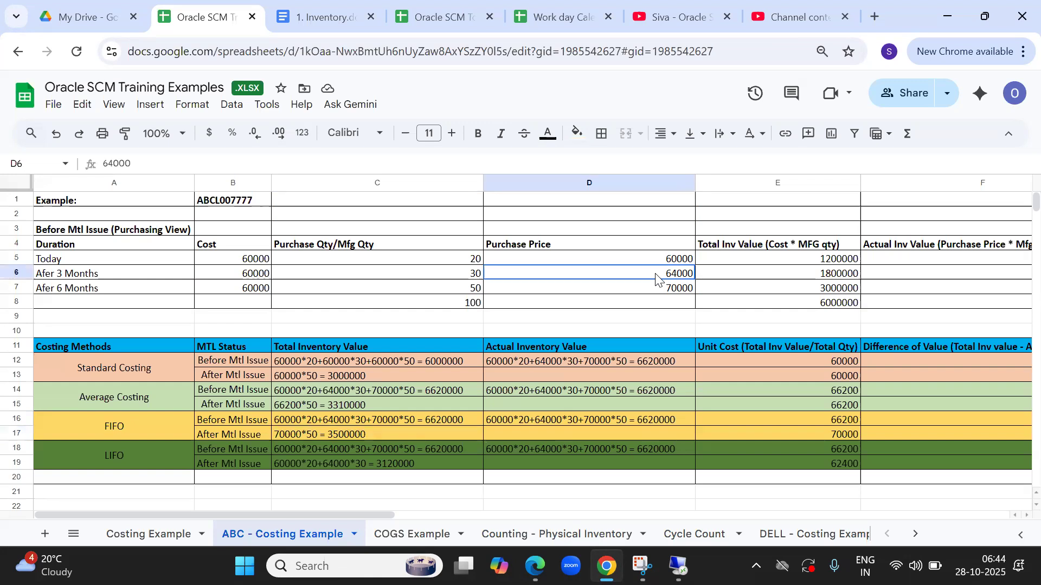
{"action": "key", "text": "alt+Tab"}
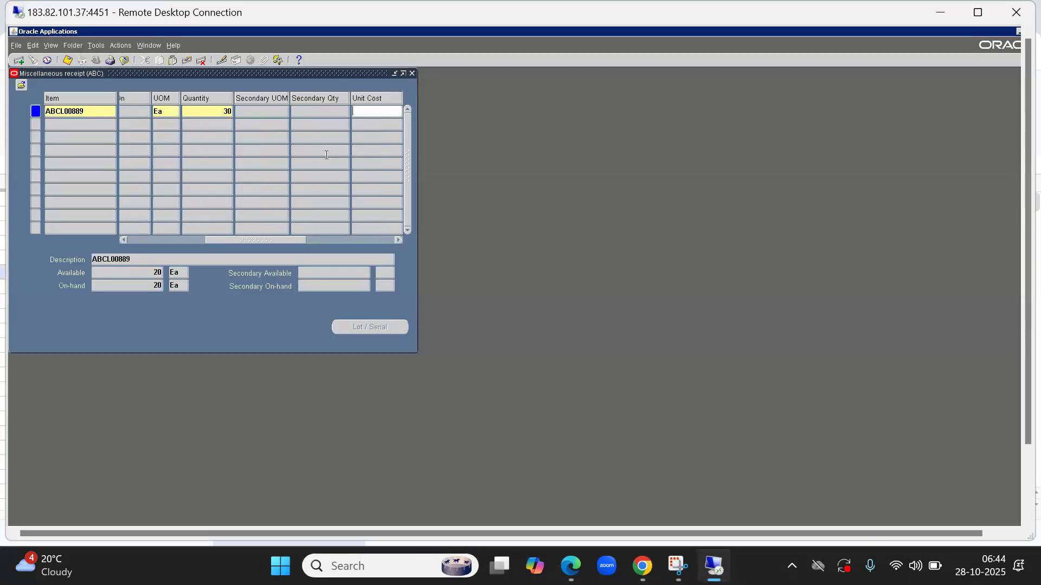
{"action": "type", "text": "64000"}
{"action": "key", "text": "Tab"}
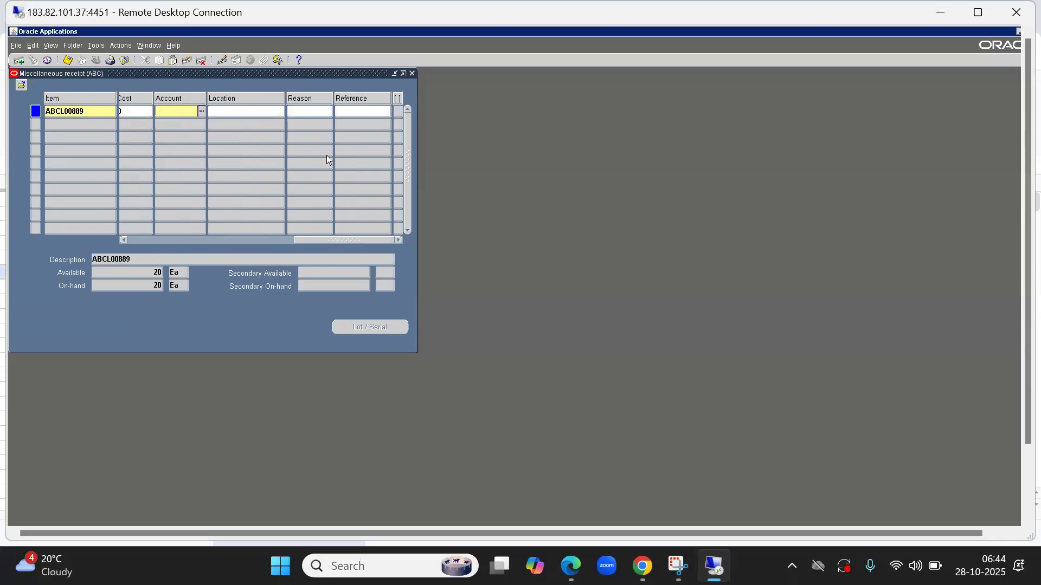
Enter the 10.105.1019 account on the receipt line, save the miscellaneous receipt and close its form
{"action": "type", "text": "10"}
{"action": "type", "text": "."}
{"action": "type", "text": "105"}
{"action": "type", "text": ".1019"}
{"action": "type", "text": ".66"}
{"action": "key", "text": "Tab"}
{"action": "left_click_drag", "start_coordinate": [318, 240], "coordinate": [293, 244]}
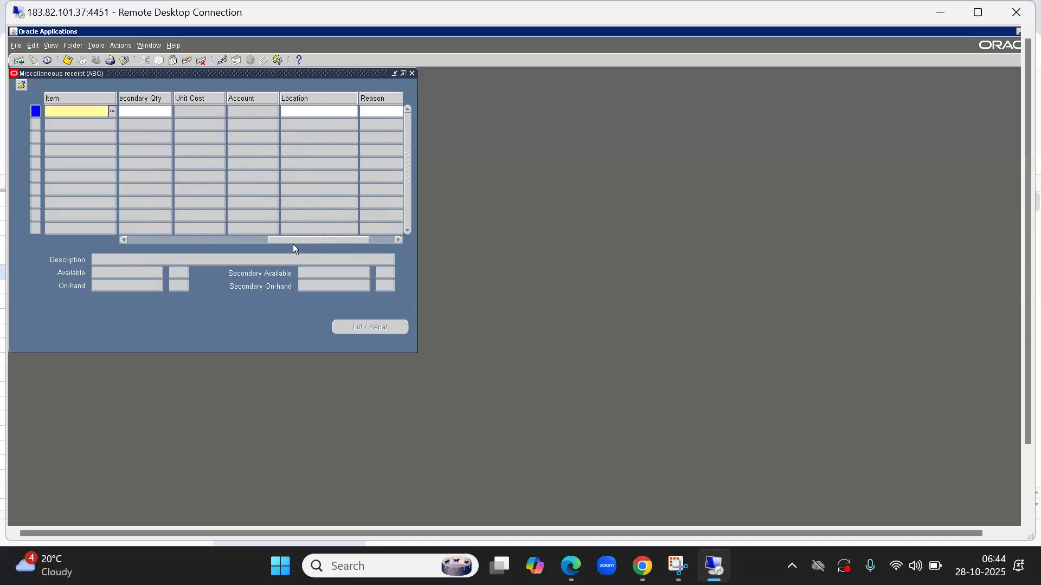
{"action": "key", "text": "alt+f"}
{"action": "key", "text": "c"}
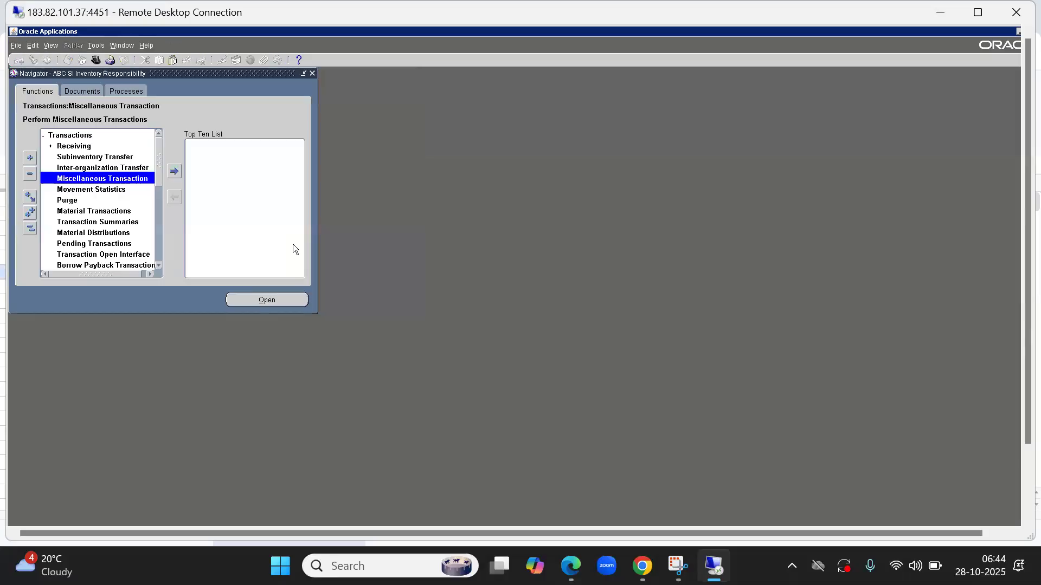
Collapse the function list and open the Item Costs form from the Costs functions
{"action": "left_click", "coordinate": [31, 230]}
{"action": "key", "text": "Down"}
{"action": "key", "text": "Down"}
{"action": "key", "text": "Down"}
{"action": "key", "text": "Down"}
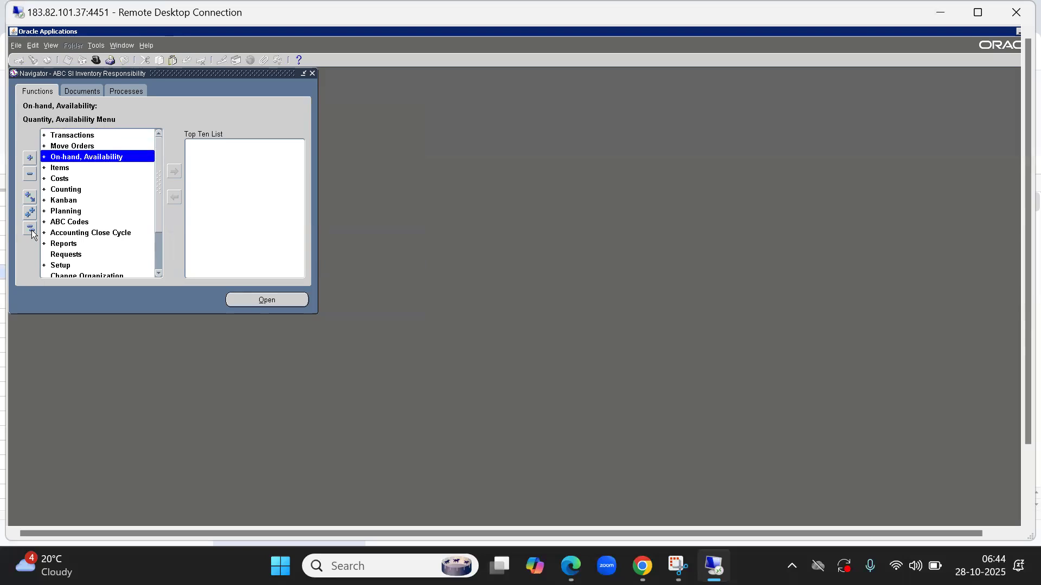
{"action": "key", "text": "Right"}
{"action": "key", "text": "Down"}
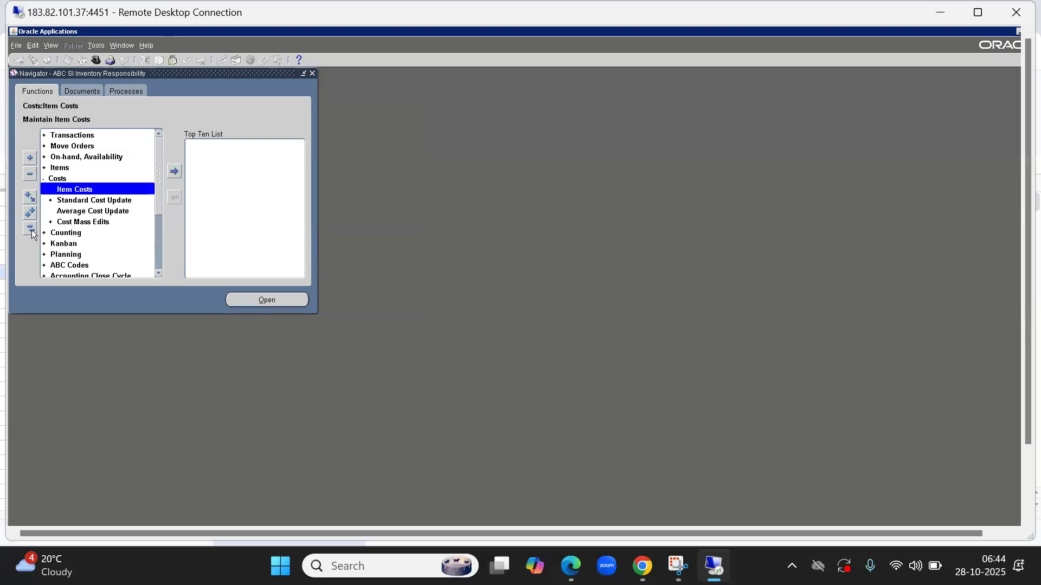
{"action": "key", "text": "Return"}
Find item ABCL00889 and open its cost details to examine the unit cost, quantity and extended value
{"action": "type", "text": "ABCL00889"}
{"action": "key", "text": "Tab"}
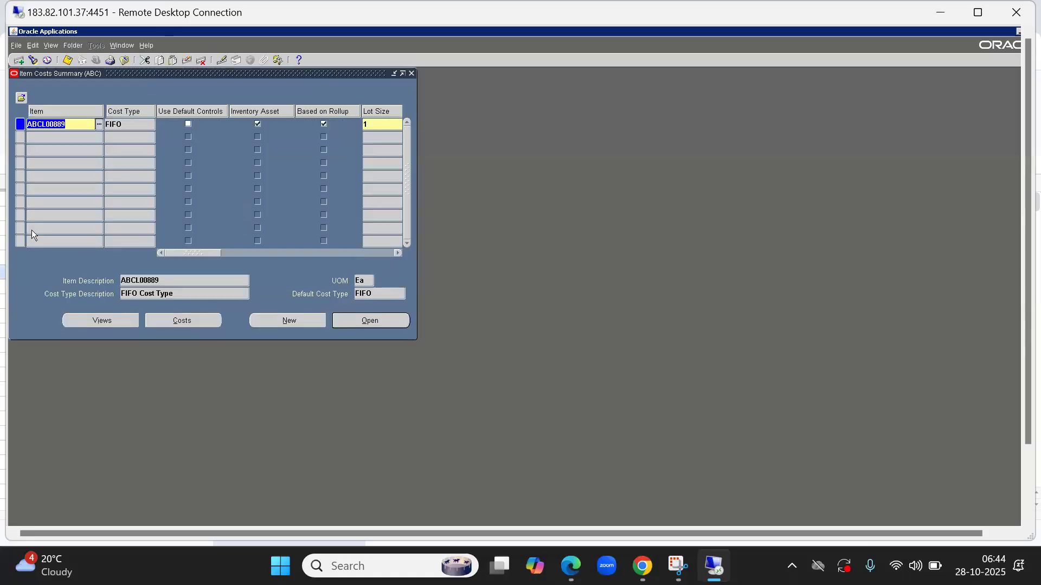
{"action": "left_click", "coordinate": [371, 328]}
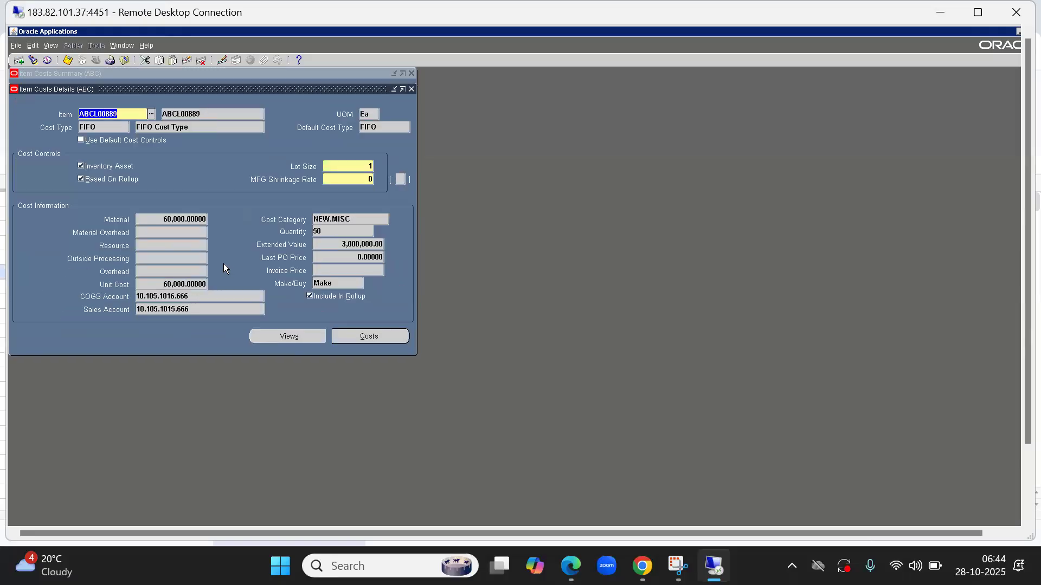
{"action": "left_click", "coordinate": [163, 284]}
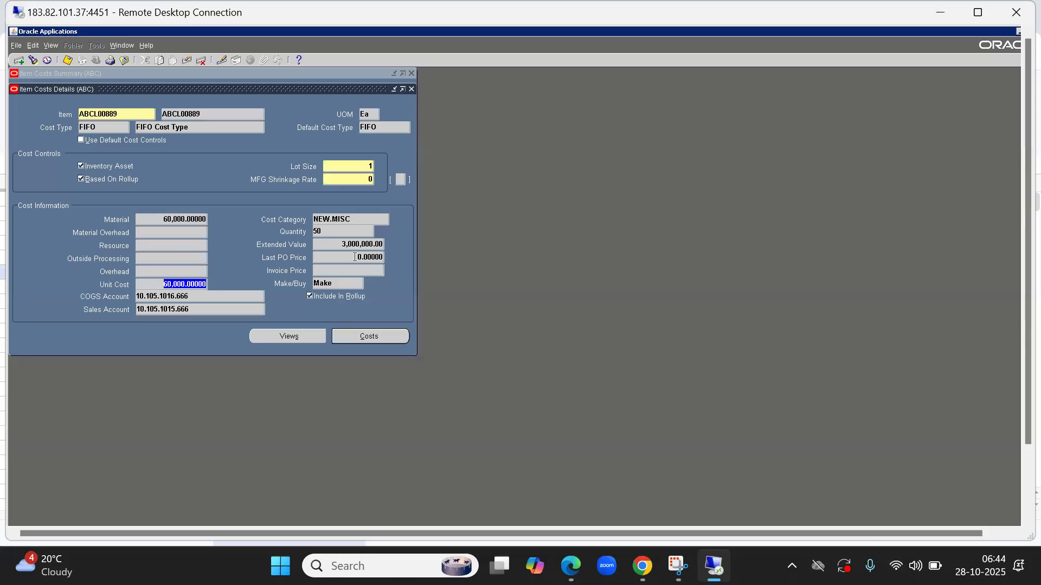
{"action": "left_click", "coordinate": [326, 231]}
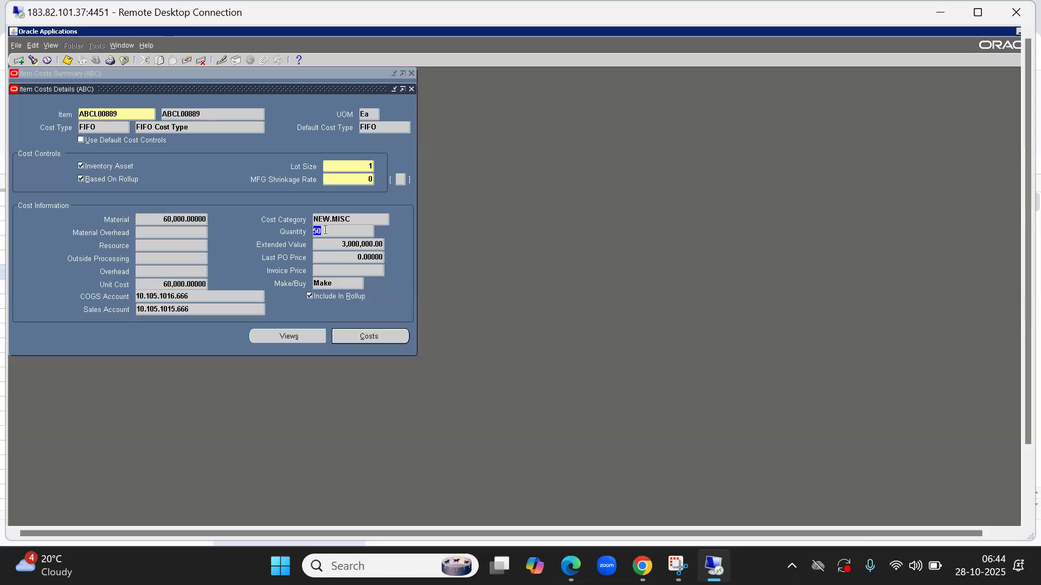
{"action": "left_click", "coordinate": [342, 245]}
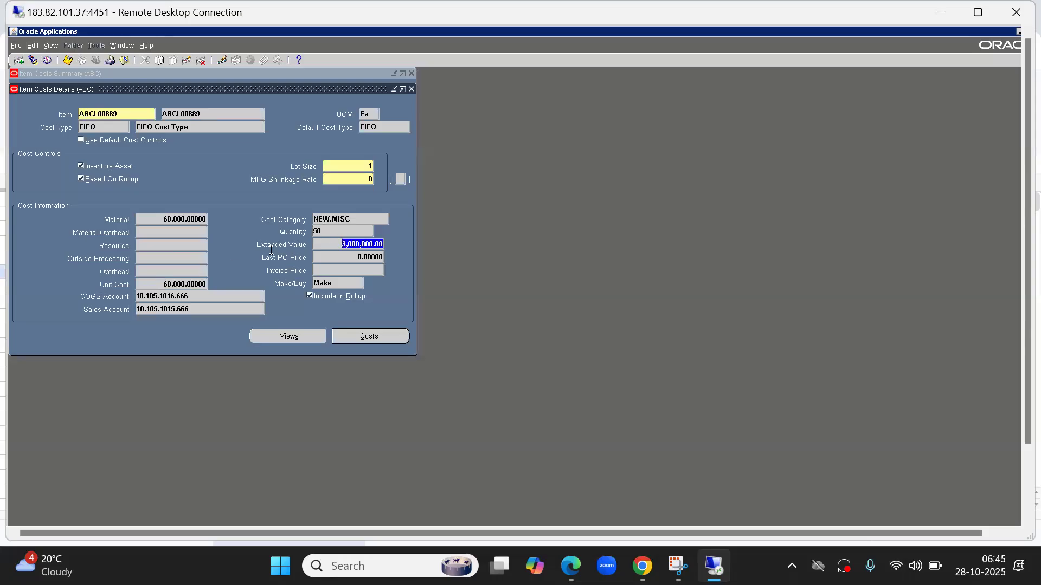
{"action": "left_click", "coordinate": [161, 284]}
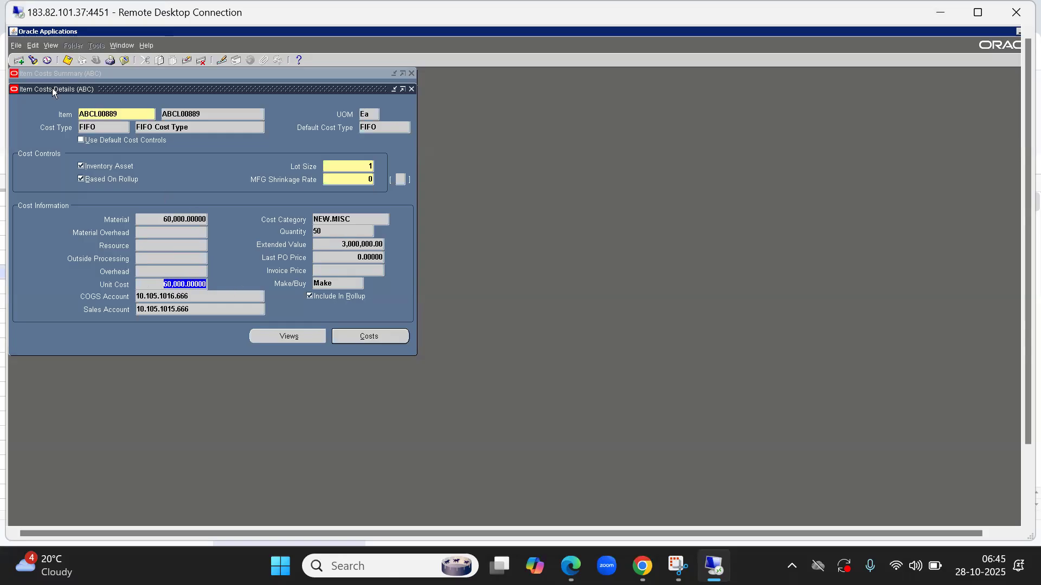
Rerun the item cost search for ABCL00889 to check the refreshed unit cost, and close the cost forms
{"action": "left_click", "coordinate": [33, 60]}
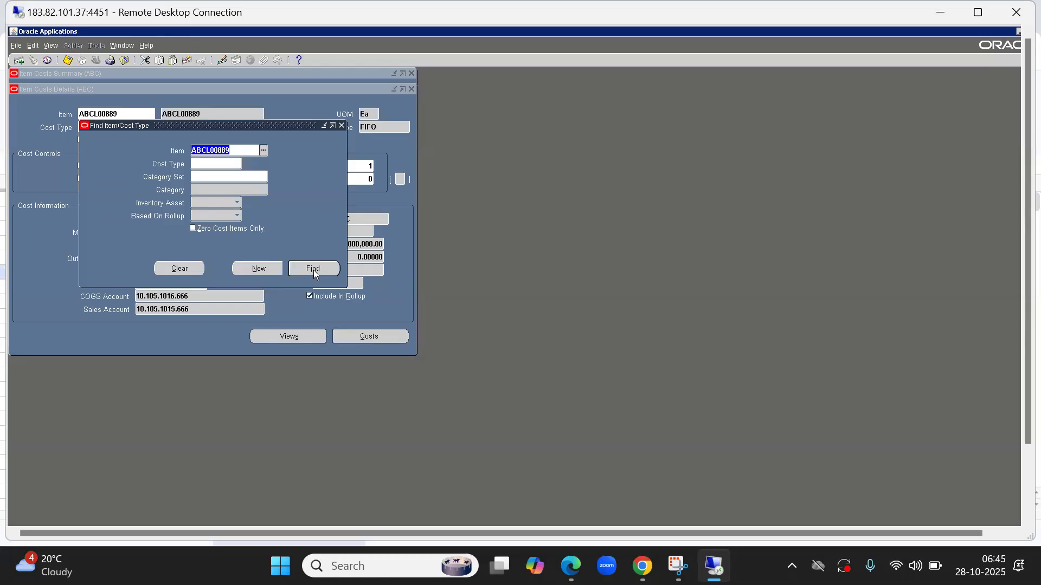
{"action": "left_click", "coordinate": [313, 269]}
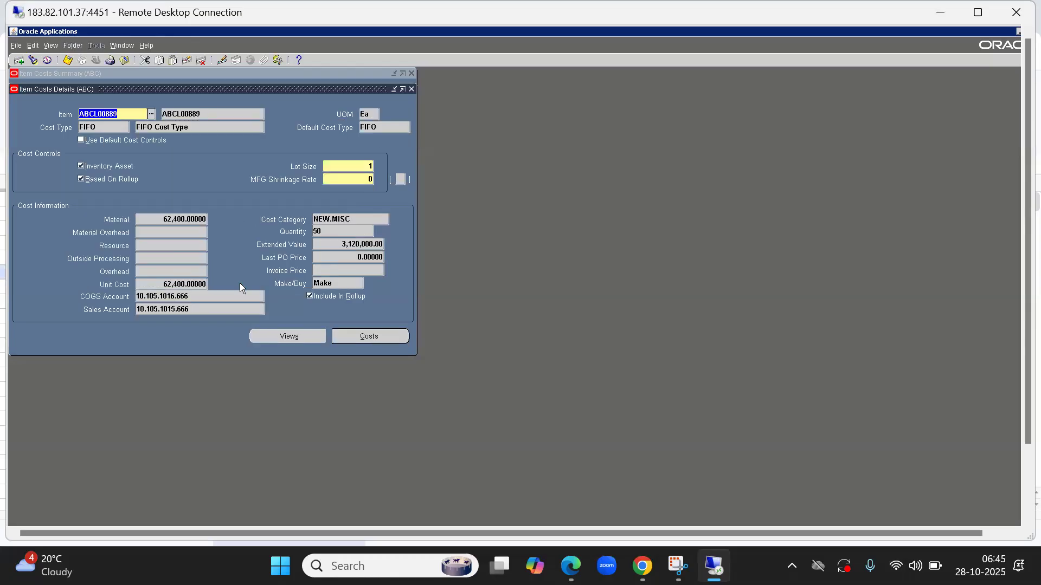
{"action": "left_click", "coordinate": [163, 284]}
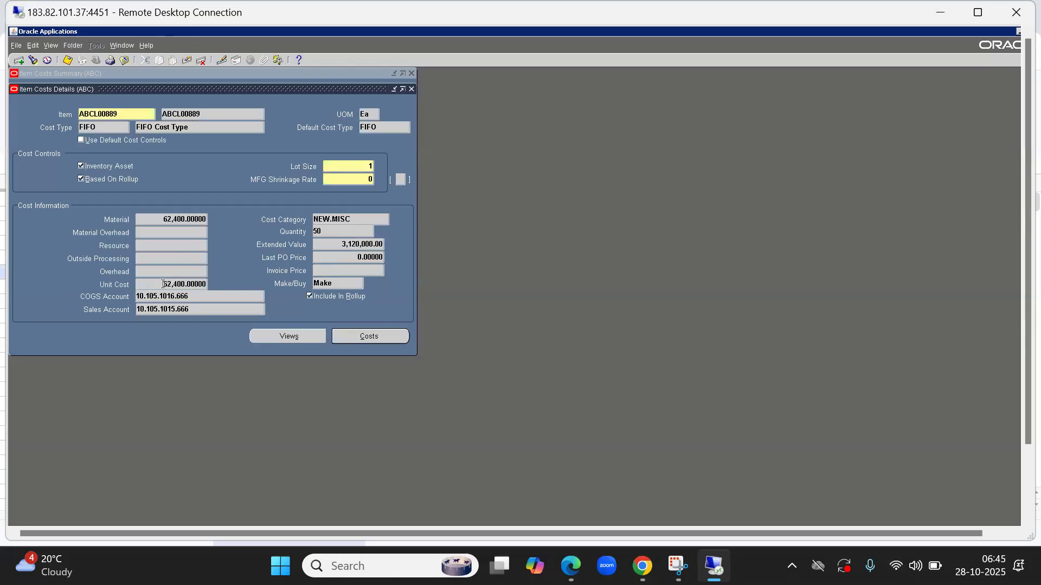
{"action": "left_click_drag", "start_coordinate": [162, 284], "coordinate": [183, 284]}
{"action": "key", "text": "alt+f"}
{"action": "key", "text": "c"}
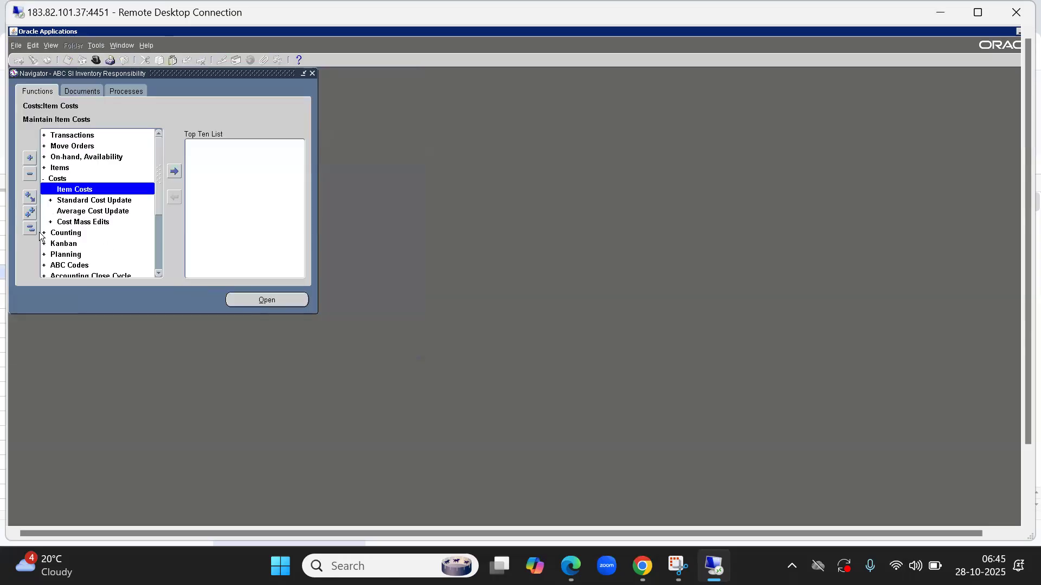
Expand the Transactions functions and open the Miscellaneous Transaction form
{"action": "double_click", "coordinate": [75, 134]}
{"action": "key", "text": "Down"}
{"action": "key", "text": "Down"}
{"action": "key", "text": "Down"}
{"action": "key", "text": "Down"}
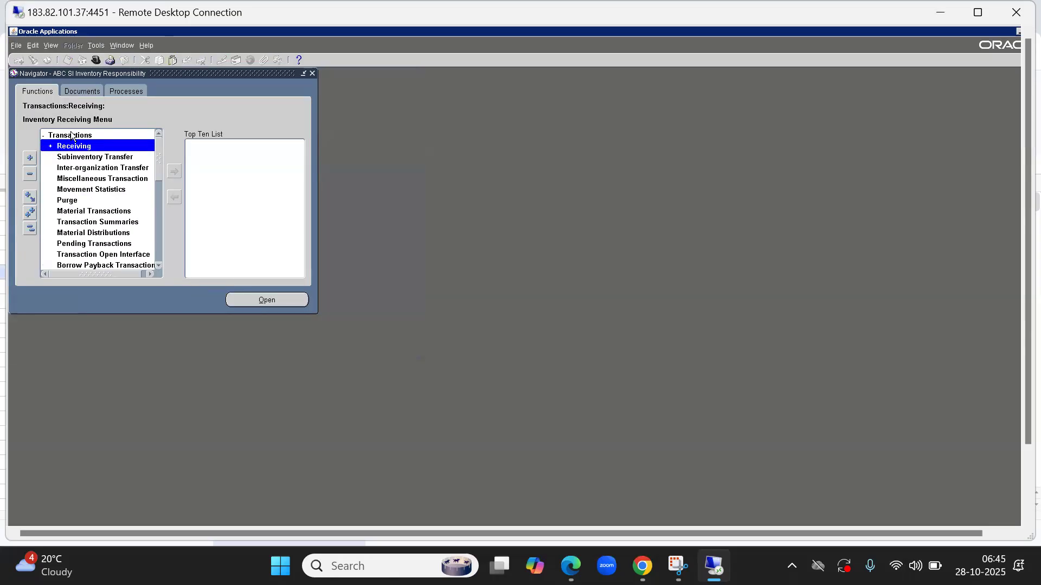
{"action": "key", "text": "Return"}
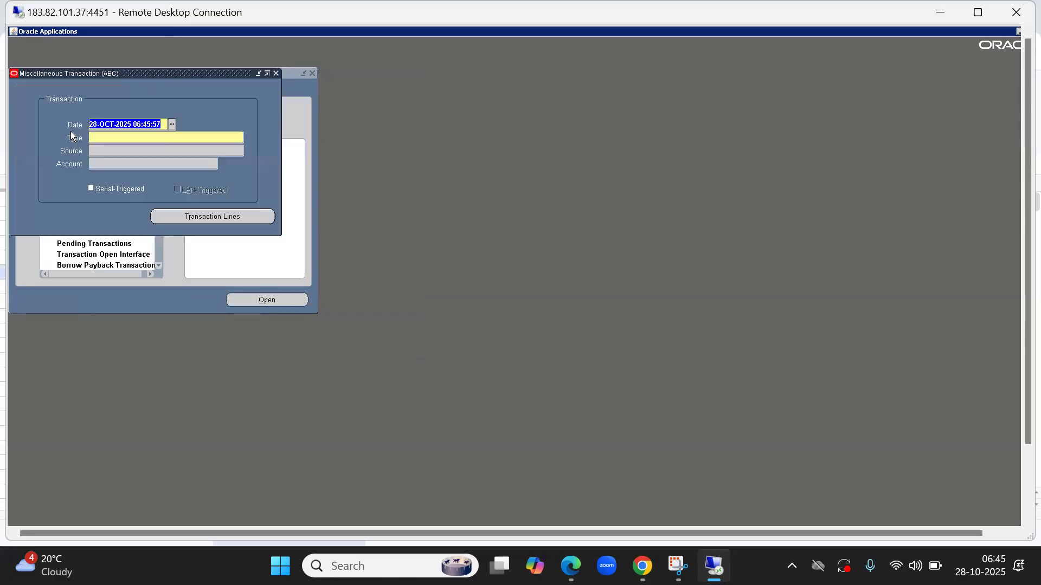
Choose Miscellaneous receipt as the transaction type and open the transaction lines
{"action": "type", "text": "m"}
{"action": "key", "text": "Tab"}
{"action": "type", "text": "r"}
{"action": "key", "text": "Down"}
{"action": "key", "text": "Return"}
{"action": "key", "text": "alt+l"}
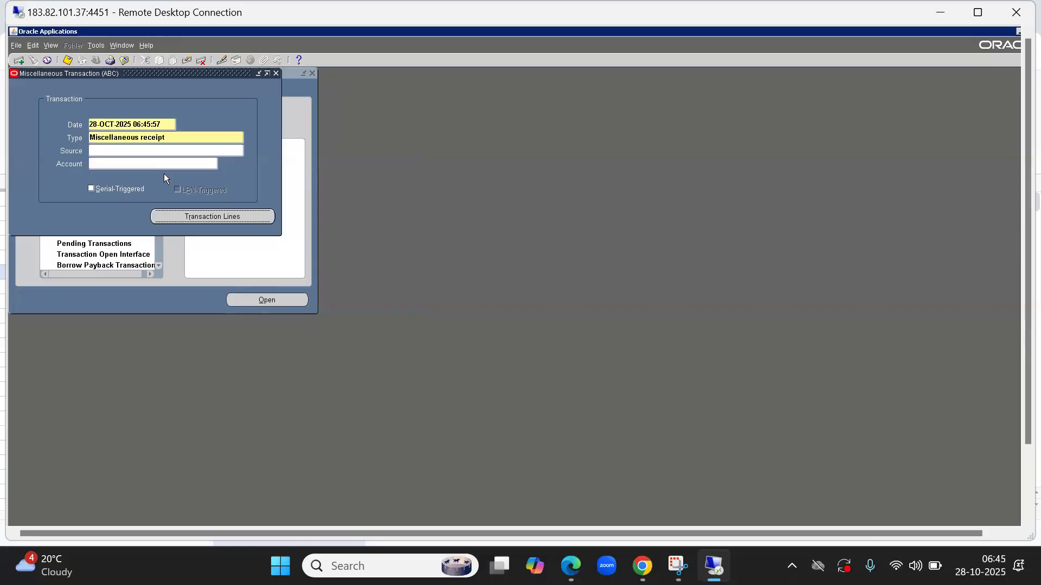
Enter a receipt line for item ABCL00889 into subinventory ABC FG with a quantity of 50
{"action": "type", "text": "%"}
{"action": "key", "text": "Tab"}
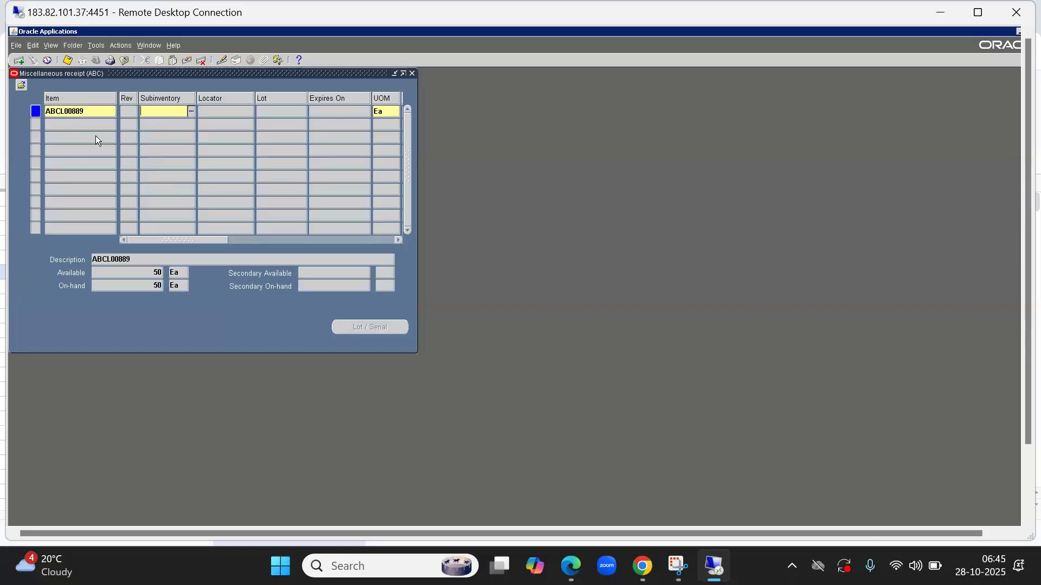
{"action": "type", "text": "%"}
{"action": "key", "text": "Tab"}
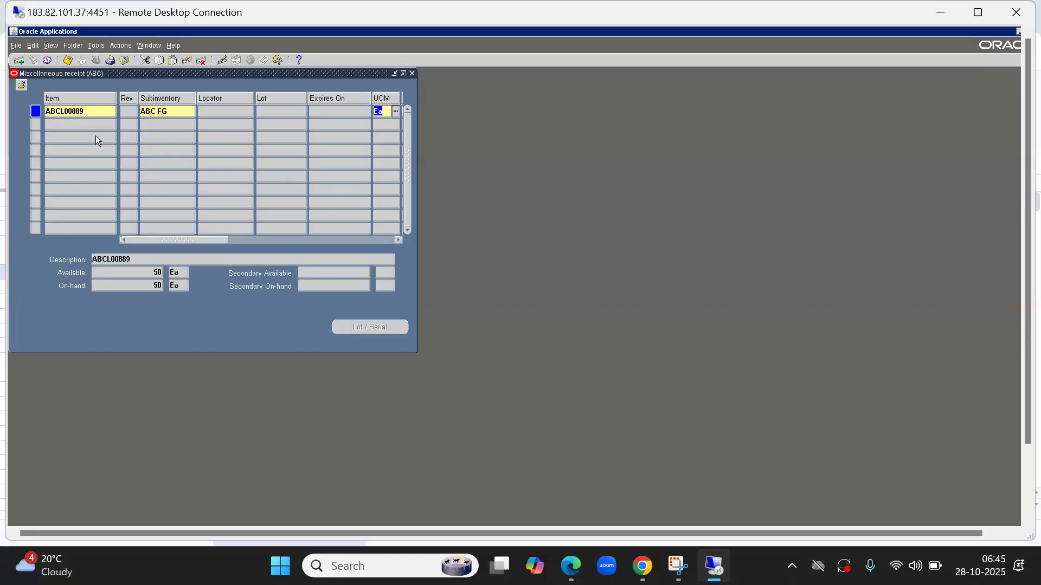
{"action": "key", "text": "Tab"}
{"action": "type", "text": "50"}
{"action": "key", "text": "Tab"}
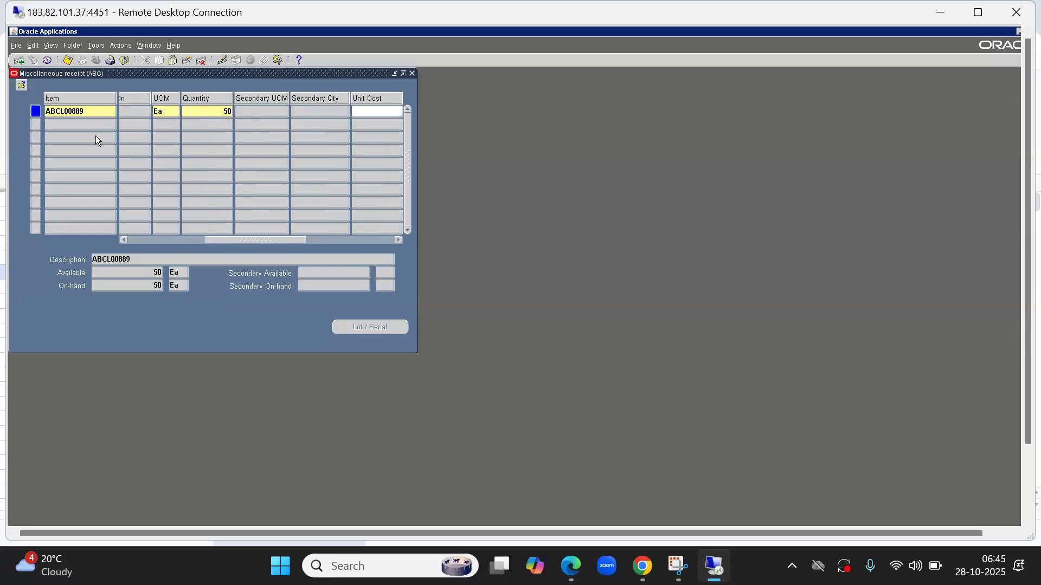
Set the receipt line's unit cost to 70000 and its charge account to 10.105.1019.666, save the receipt, and close the form
{"action": "type", "text": "70000"}
{"action": "key", "text": "Tab"}
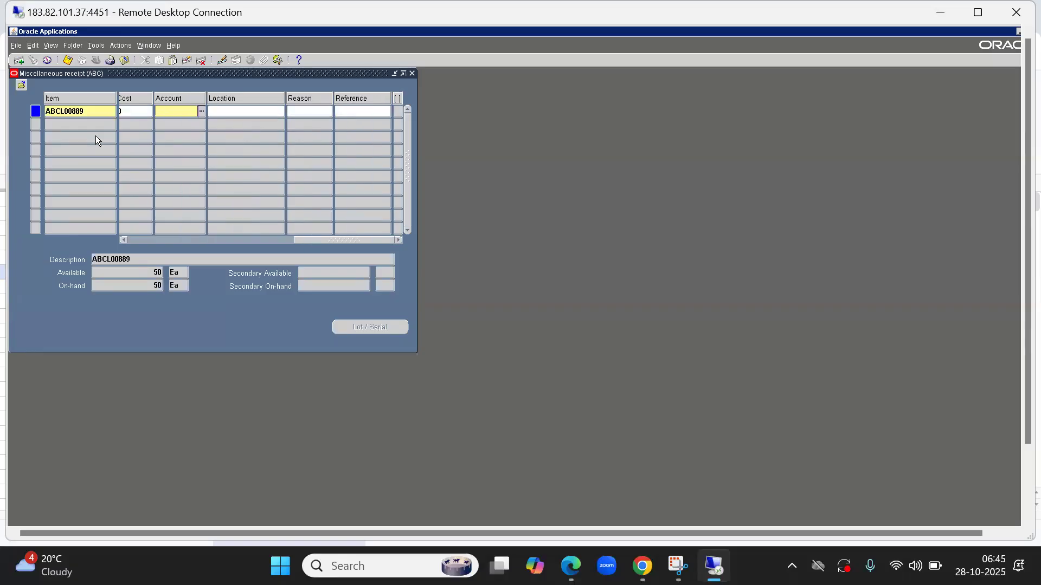
{"action": "type", "text": "10.105.1019.666"}
{"action": "key", "text": "Tab"}
{"action": "left_click_drag", "start_coordinate": [305, 238], "coordinate": [264, 242]}
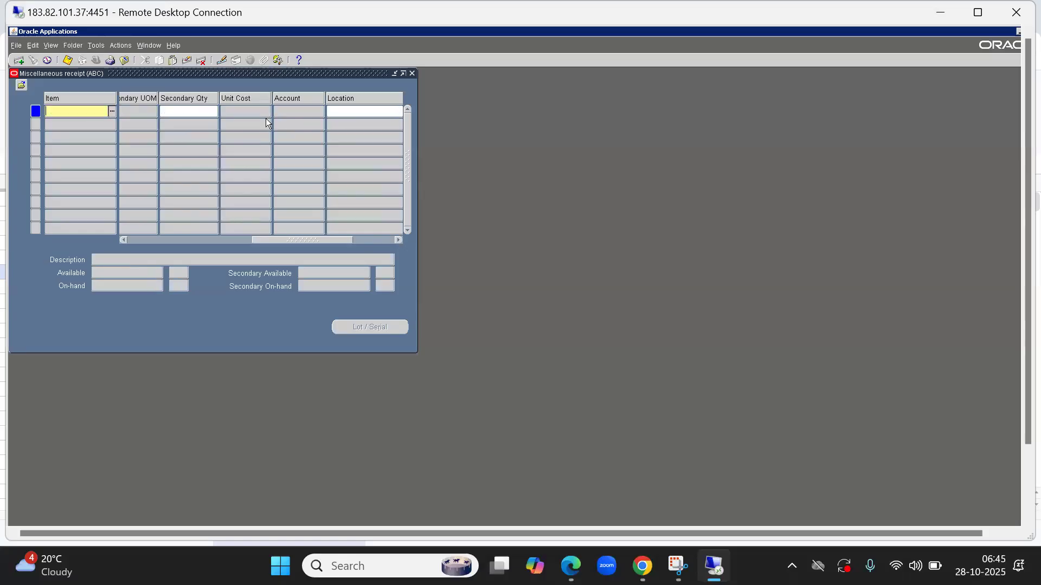
{"action": "key", "text": "alt+f"}
{"action": "key", "text": "c"}
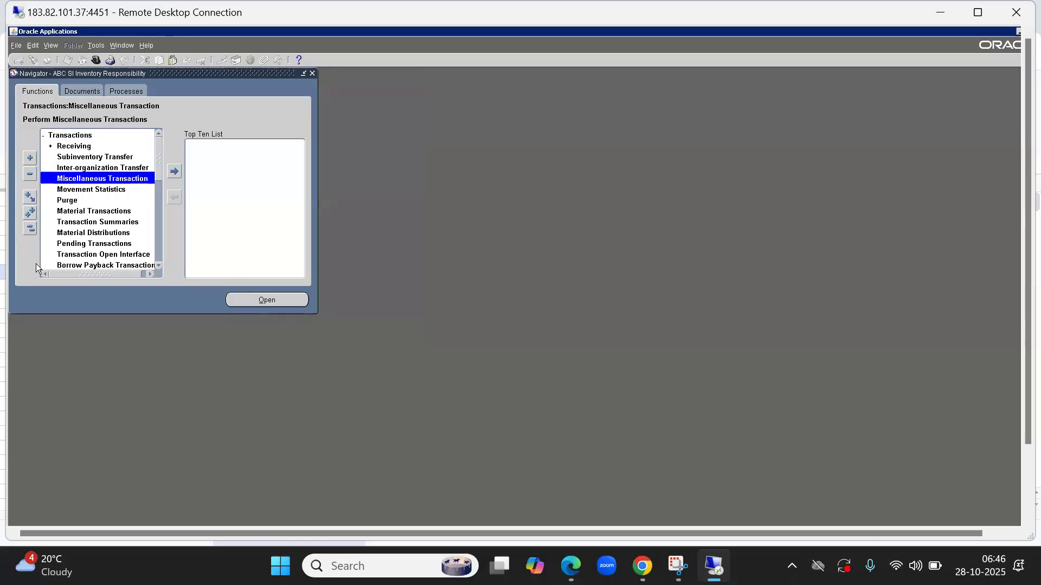
Collapse the function list, query item ABCL00889 in Item Costs, and open its FIFO cost details
{"action": "left_click", "coordinate": [31, 229]}
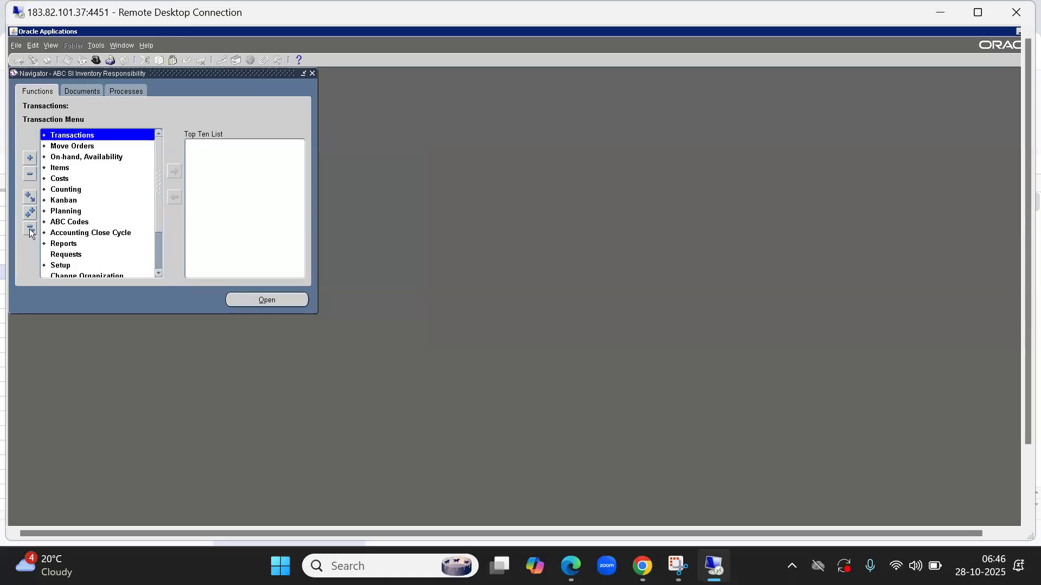
{"action": "key", "text": "c"}
{"action": "key", "text": "Return"}
{"action": "key", "text": "Return"}
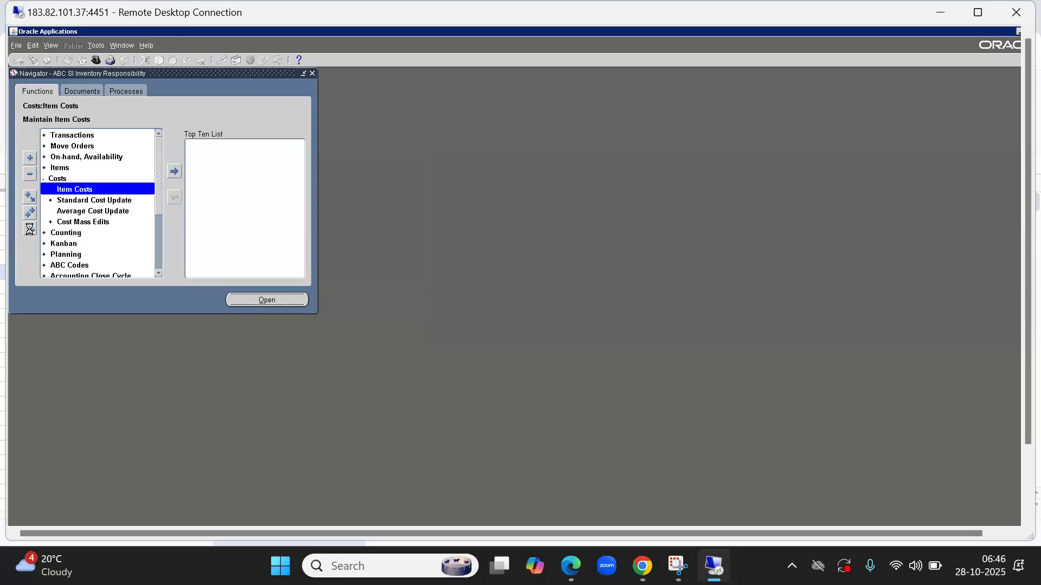
{"action": "type", "text": "ABCL00889"}
{"action": "key", "text": "Return"}
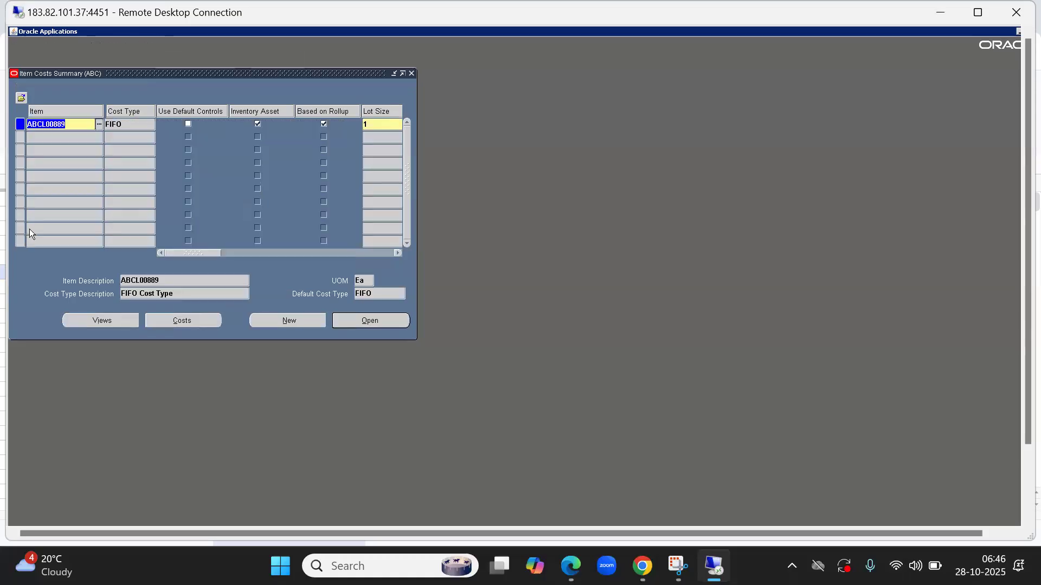
{"action": "left_click", "coordinate": [370, 321]}
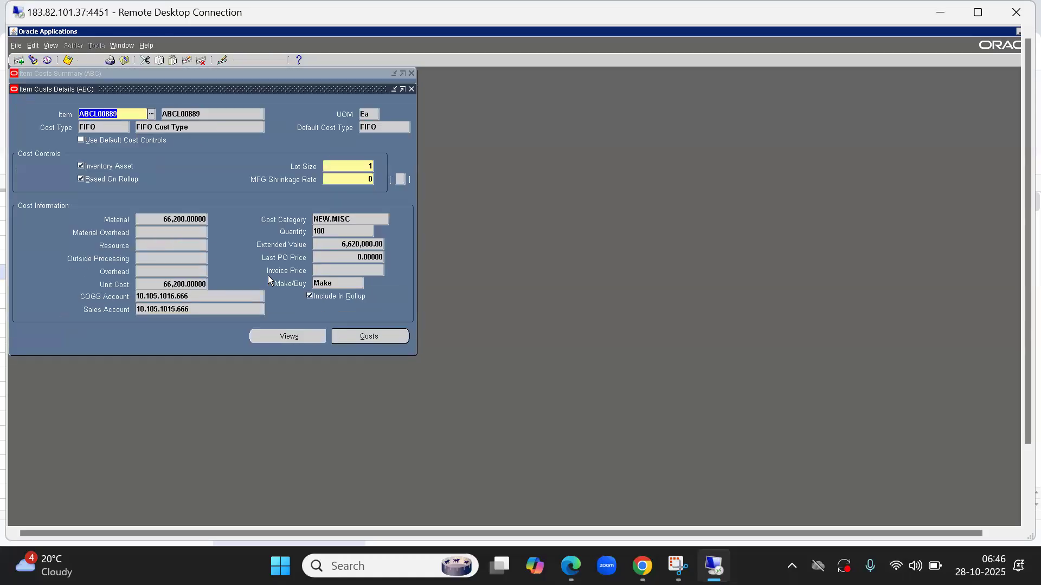
Check the quantity, extended value and unit cost in the cost details of ABCL00889
{"action": "left_click", "coordinate": [337, 230]}
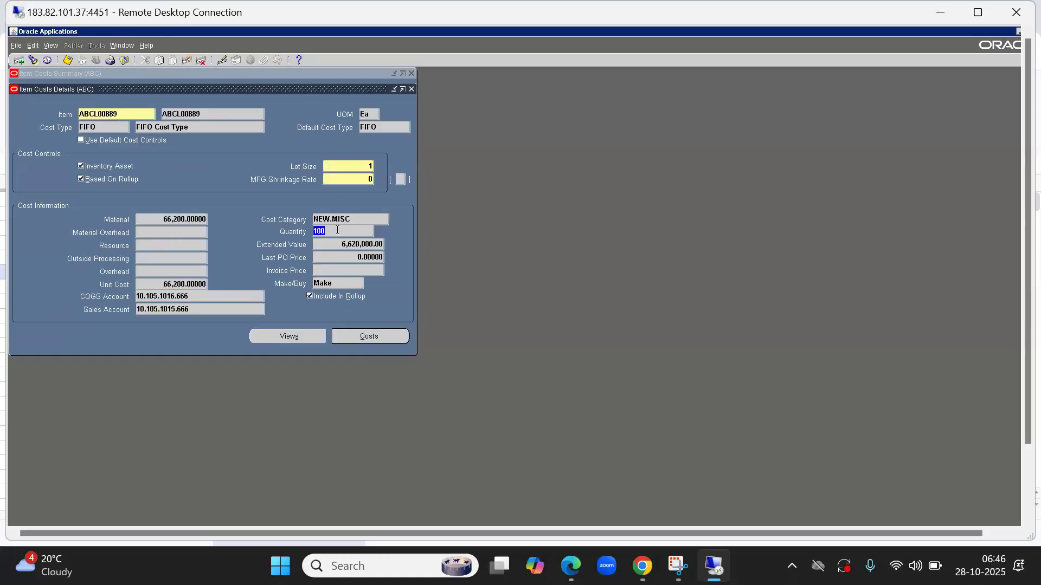
{"action": "left_click", "coordinate": [187, 284]}
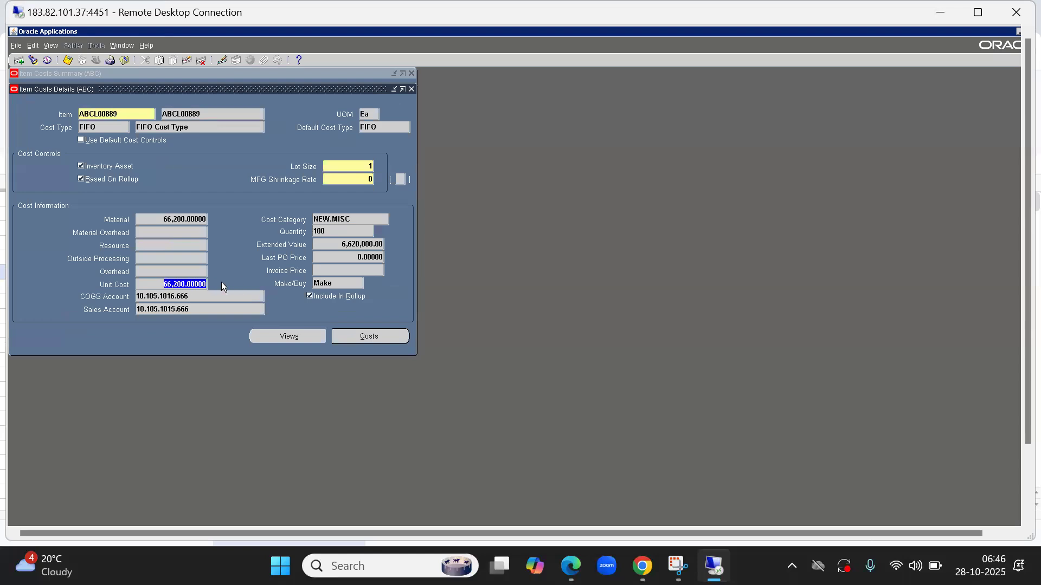
{"action": "left_click", "coordinate": [321, 230]}
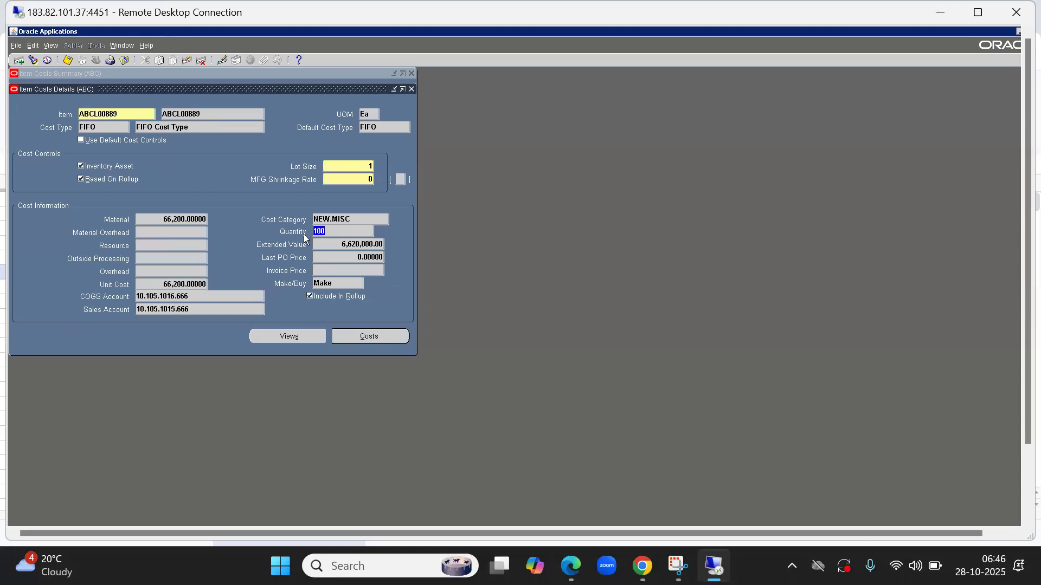
{"action": "left_click", "coordinate": [335, 231]}
{"action": "left_click_drag", "start_coordinate": [338, 244], "coordinate": [394, 243]}
{"action": "double_click", "coordinate": [163, 284]}
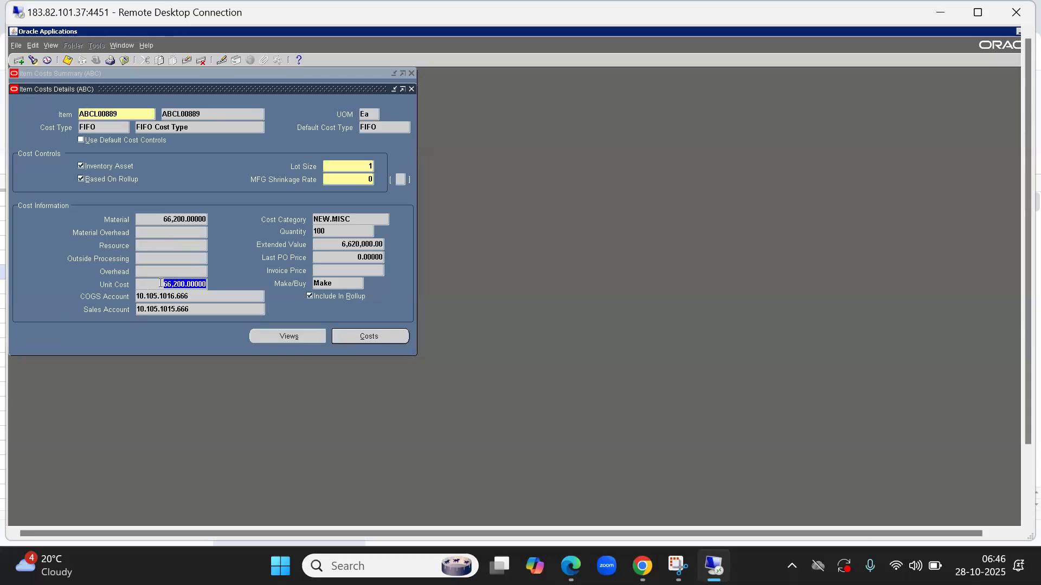
Switch to the costing example spreadsheet in Chrome and review the FIFO inventory value and unit cost before material issue
{"action": "key", "text": "alt+Tab"}
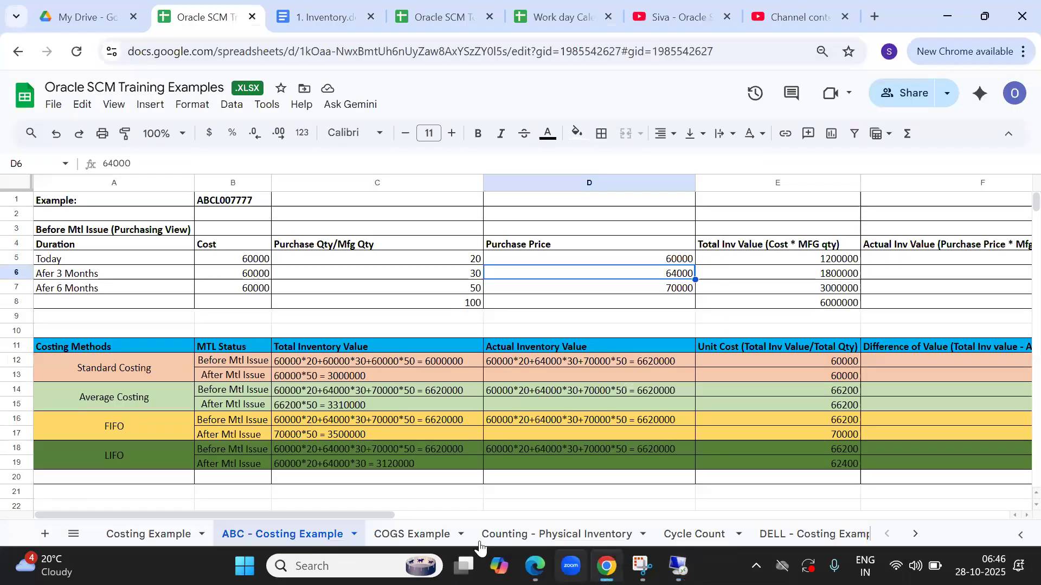
{"action": "left_click", "coordinate": [442, 421]}
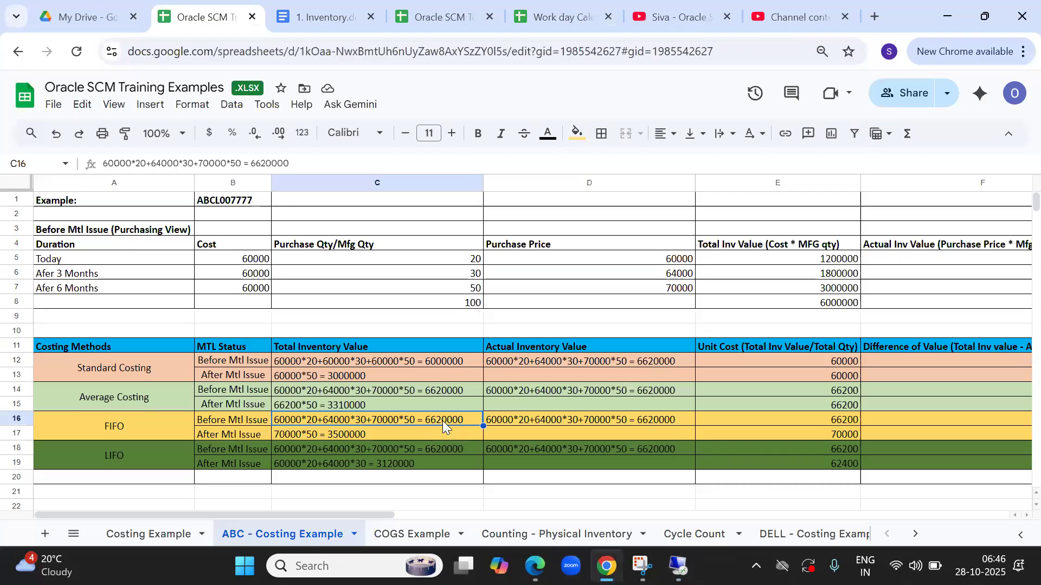
{"action": "key", "text": "Right"}
{"action": "key", "text": "Right"}
{"action": "scroll", "coordinate": [442, 421], "scroll_direction": "right", "scroll_amount": 5}
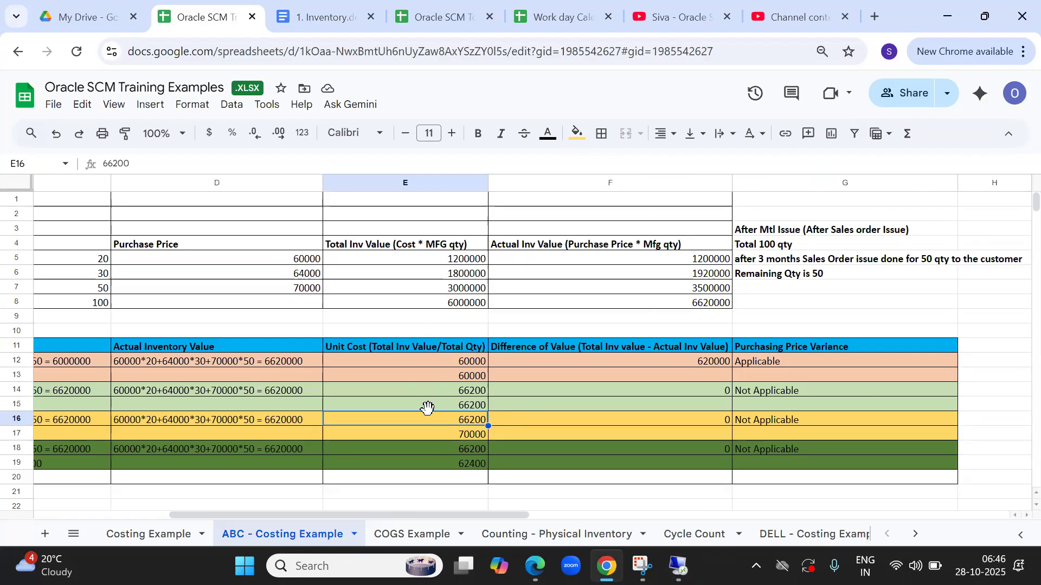
{"action": "left_click", "coordinate": [285, 420]}
{"action": "key", "text": "Left"}
{"action": "key", "text": "Left"}
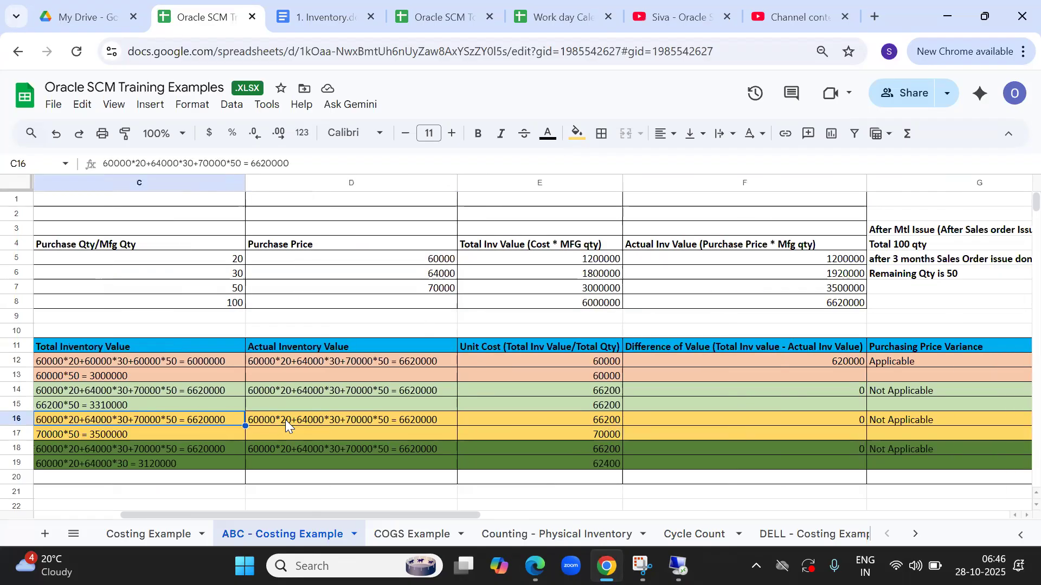
{"action": "key", "text": "Left"}
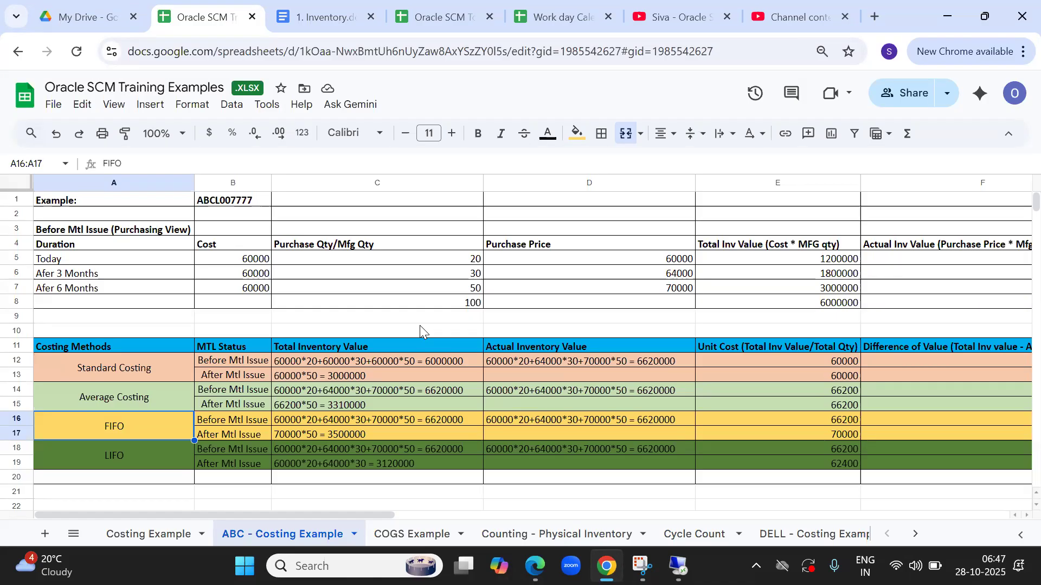
Examine the purchase quantities and prices in C5:D7, comparing the first two purchases with the third under FIFO
{"action": "left_click_drag", "start_coordinate": [450, 262], "coordinate": [607, 295]}
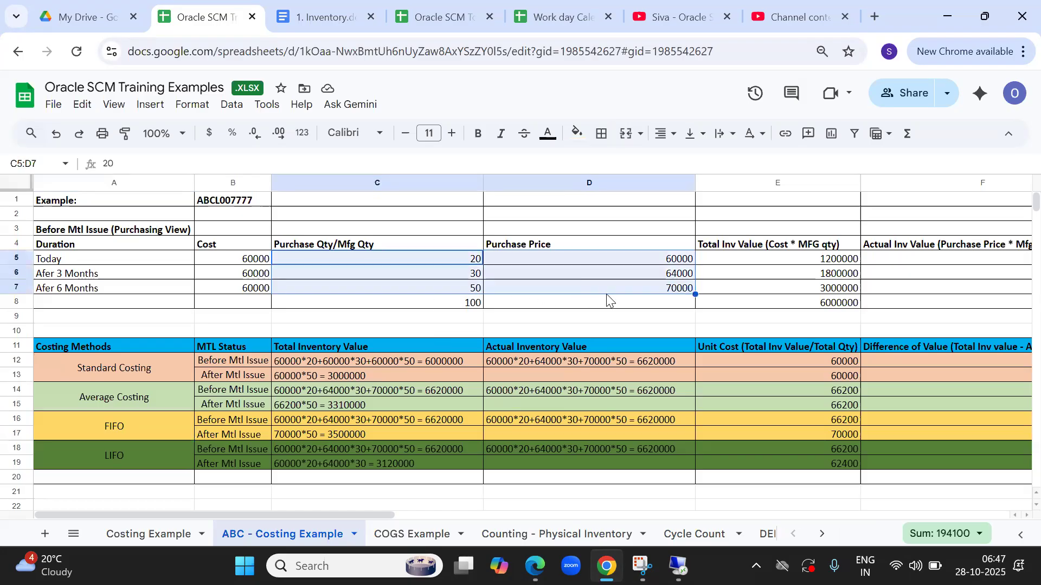
{"action": "left_click_drag", "start_coordinate": [423, 293], "coordinate": [507, 288]}
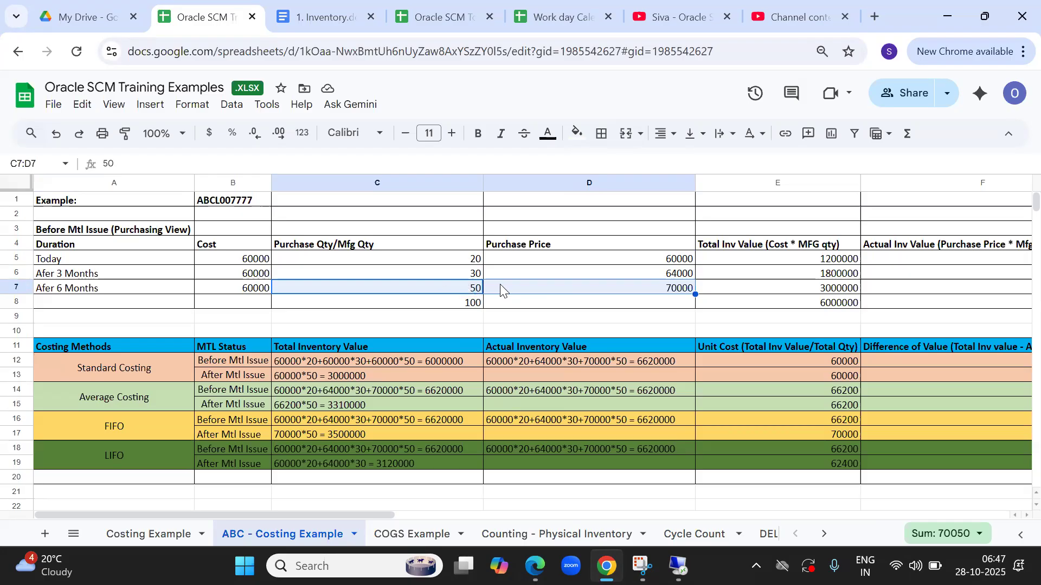
{"action": "left_click", "coordinate": [500, 286]}
{"action": "left_click_drag", "start_coordinate": [454, 285], "coordinate": [511, 293]}
{"action": "left_click", "coordinate": [449, 288]}
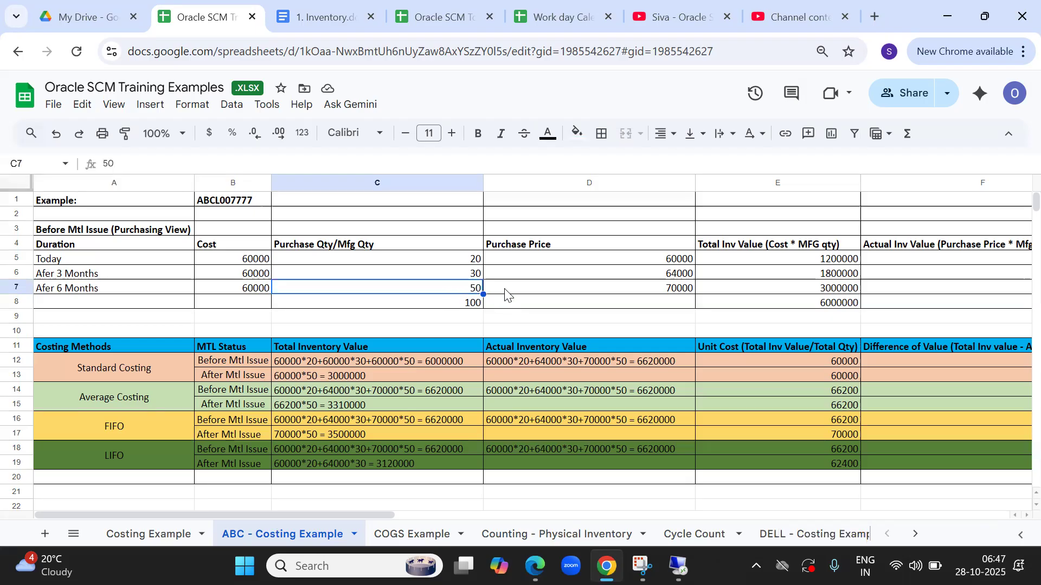
{"action": "left_click", "coordinate": [505, 293]}
{"action": "left_click", "coordinate": [450, 293]}
{"action": "left_click_drag", "start_coordinate": [401, 261], "coordinate": [539, 279]}
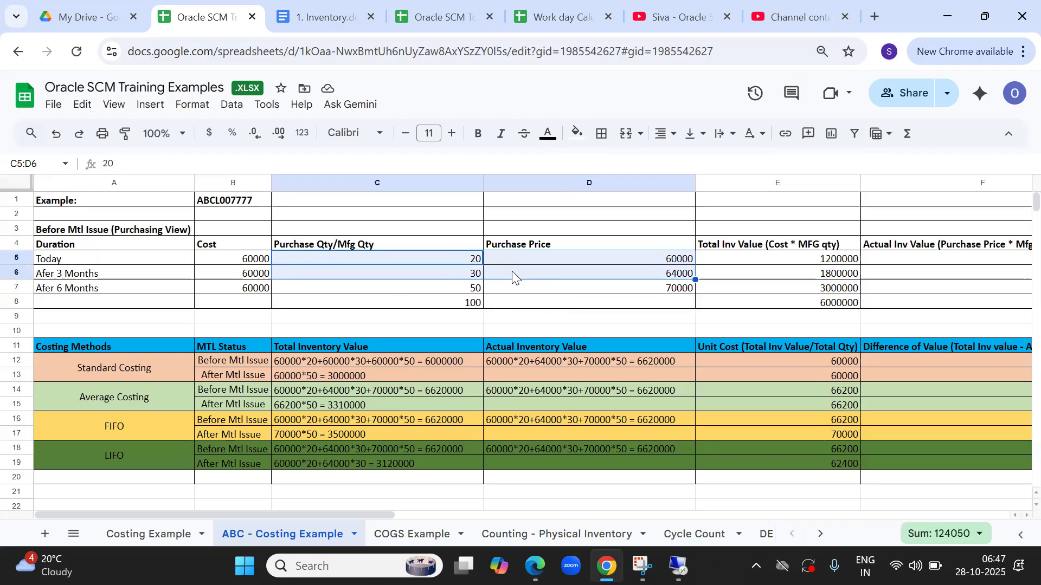
{"action": "left_click", "coordinate": [118, 426]}
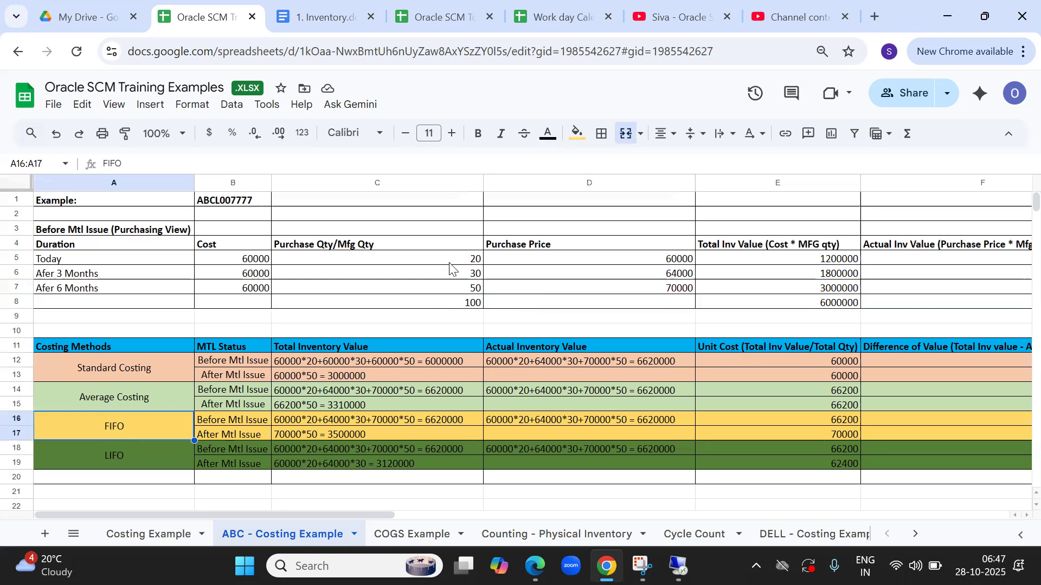
{"action": "left_click_drag", "start_coordinate": [436, 265], "coordinate": [544, 280]}
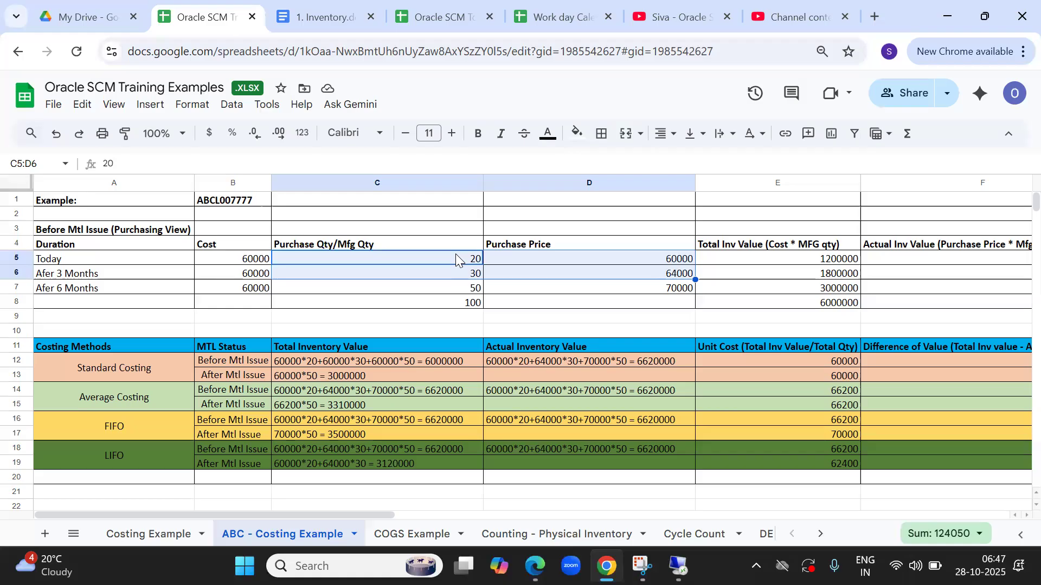
{"action": "left_click", "coordinate": [470, 287]}
{"action": "left_click_drag", "start_coordinate": [517, 293], "coordinate": [562, 291]}
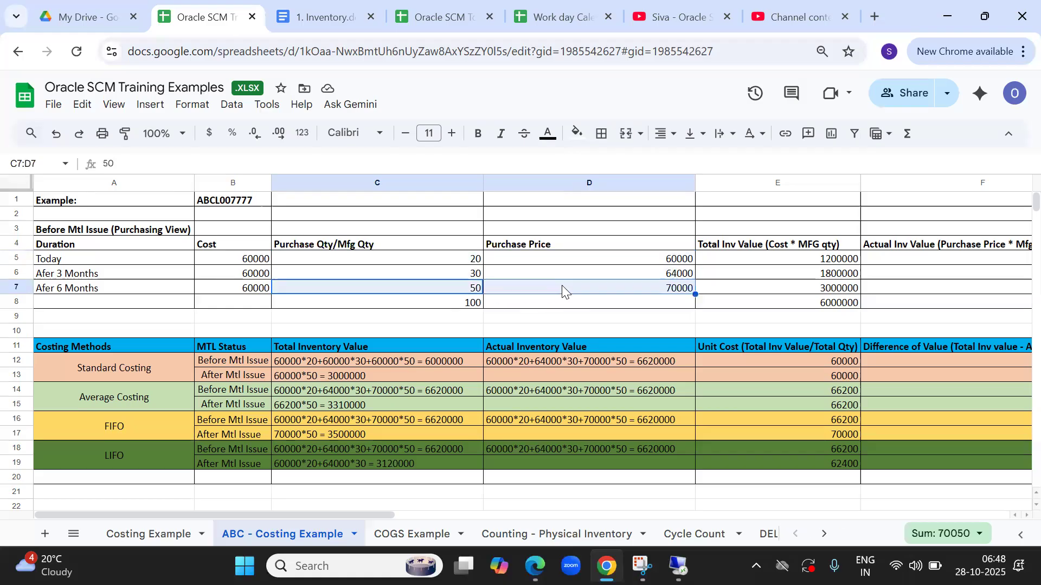
{"action": "left_click", "coordinate": [455, 264]}
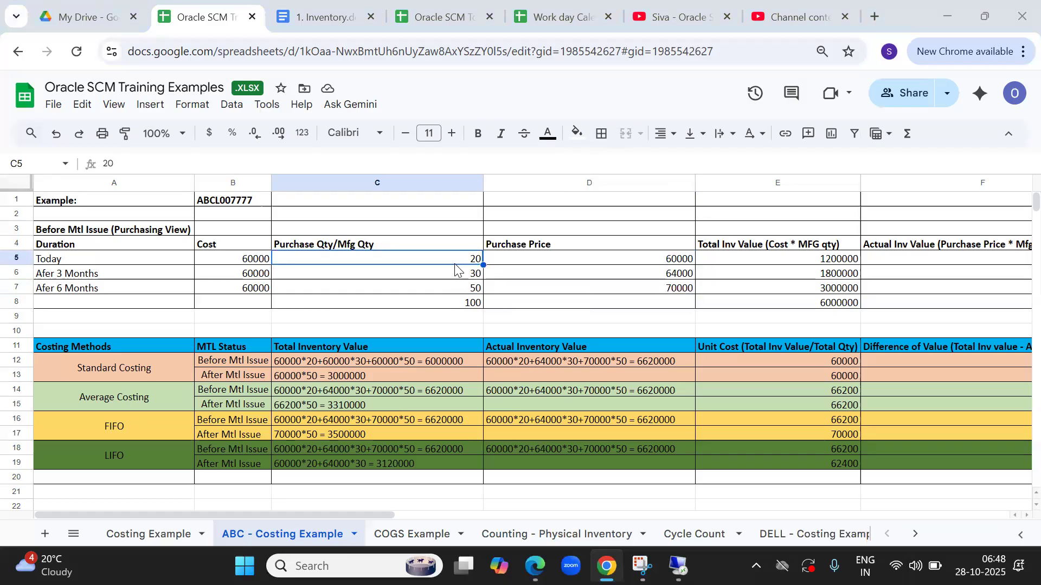
Switch back to Oracle Applications and recheck the unit cost, quantity and extended value of ABCL00889
{"action": "key", "text": "alt+Tab"}
{"action": "left_click", "coordinate": [166, 286]}
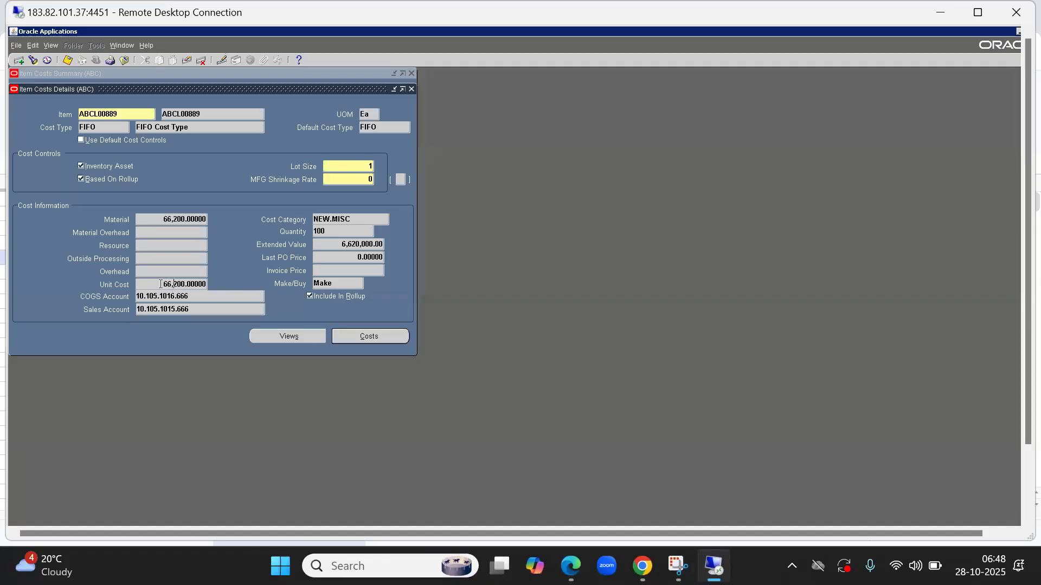
{"action": "double_click", "coordinate": [323, 230]}
{"action": "left_click", "coordinate": [336, 228]}
{"action": "left_click_drag", "start_coordinate": [336, 228], "coordinate": [310, 232]}
{"action": "left_click", "coordinate": [334, 244]}
Compare the spreadsheet's FIFO inventory value and unit cost after material issue with the unit cost in Oracle's item cost details
{"action": "key", "text": "alt+Tab"}
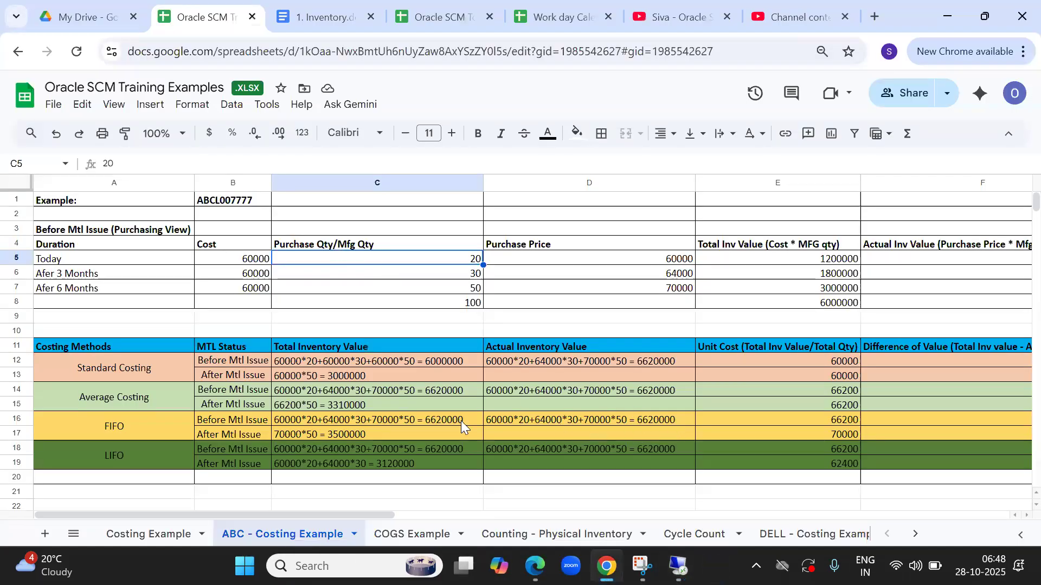
{"action": "double_click", "coordinate": [358, 434]}
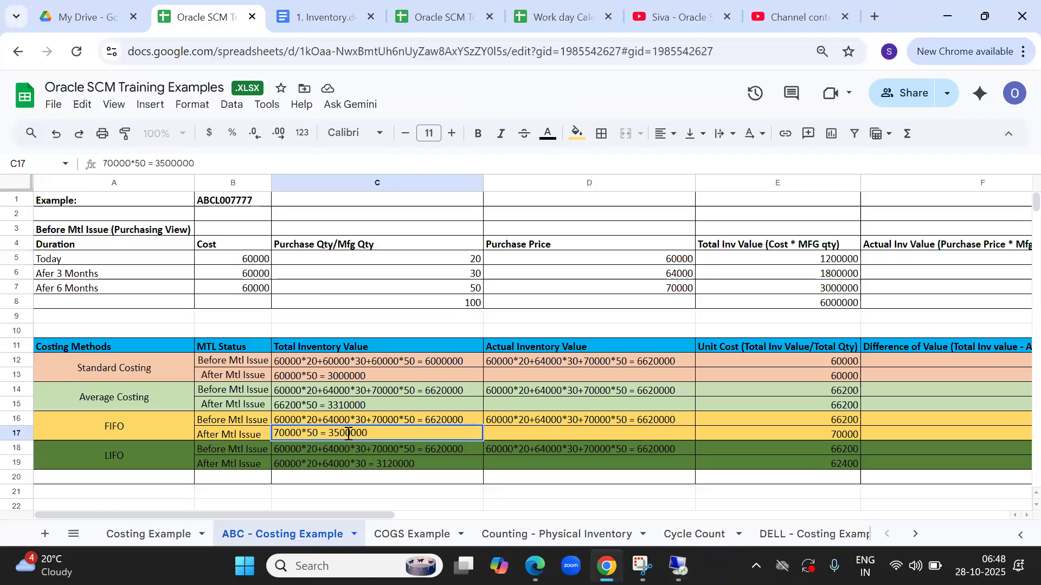
{"action": "double_click", "coordinate": [341, 433]}
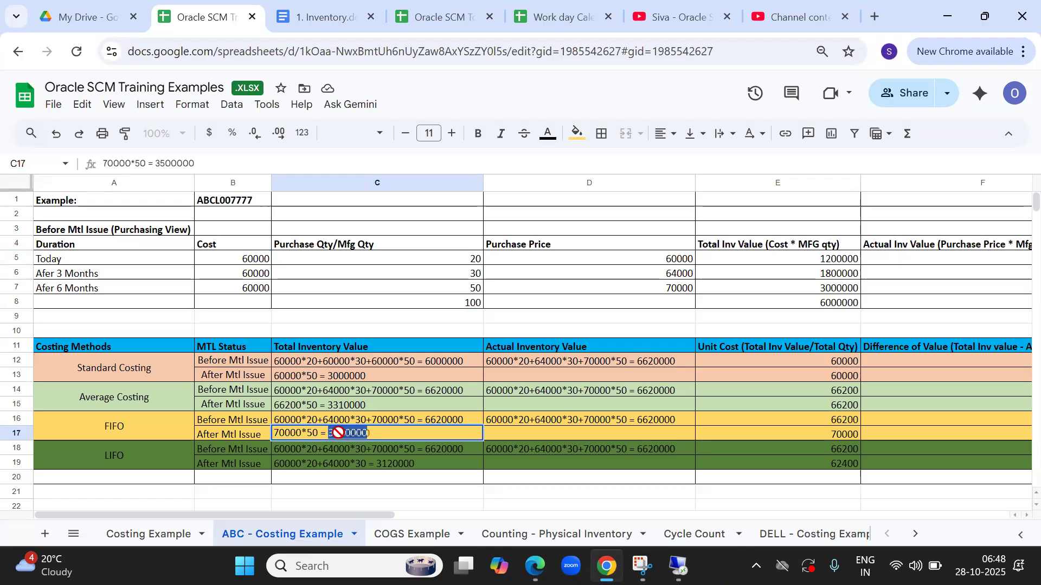
{"action": "left_click", "coordinate": [369, 433]}
{"action": "key", "text": "alt+Tab"}
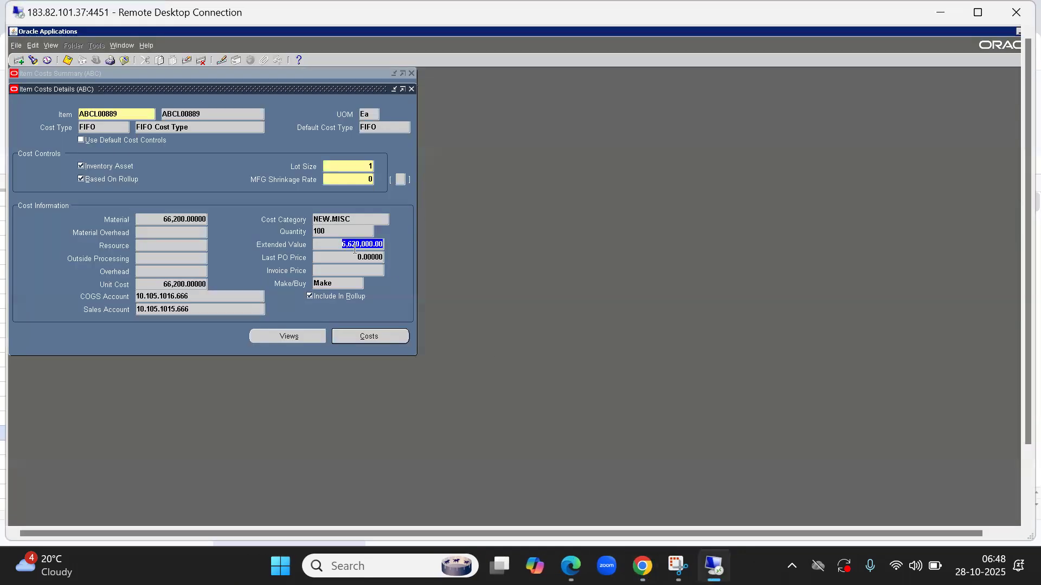
{"action": "left_click", "coordinate": [166, 283]}
{"action": "key", "text": "alt+Tab"}
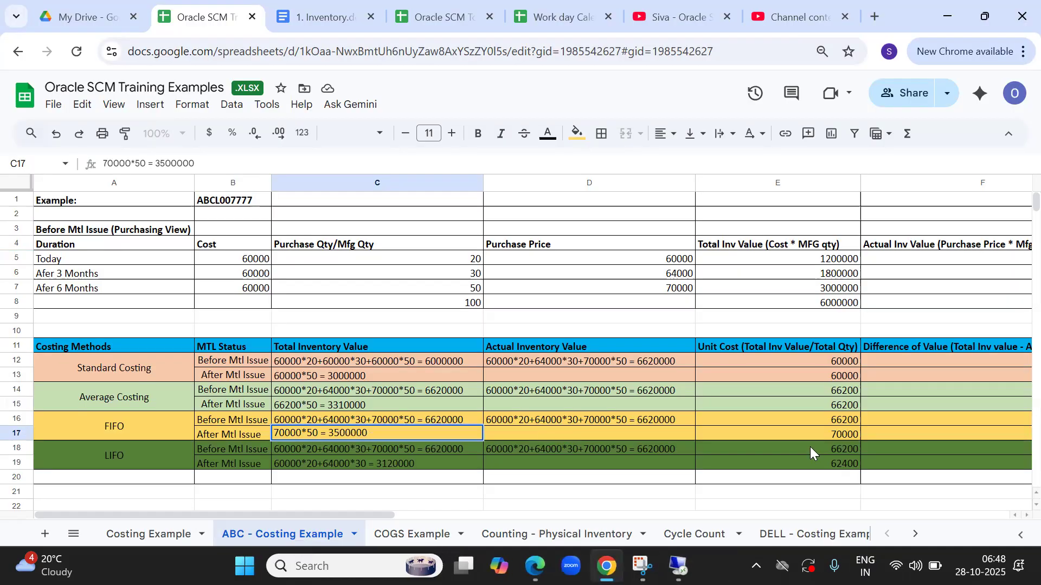
{"action": "left_click", "coordinate": [827, 432]}
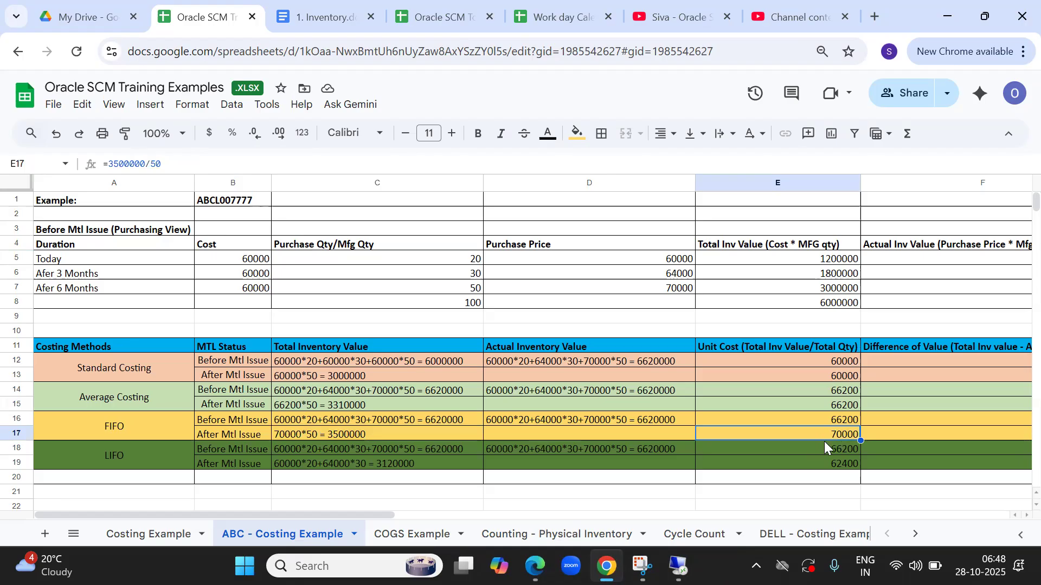
{"action": "key", "text": "alt+Tab"}
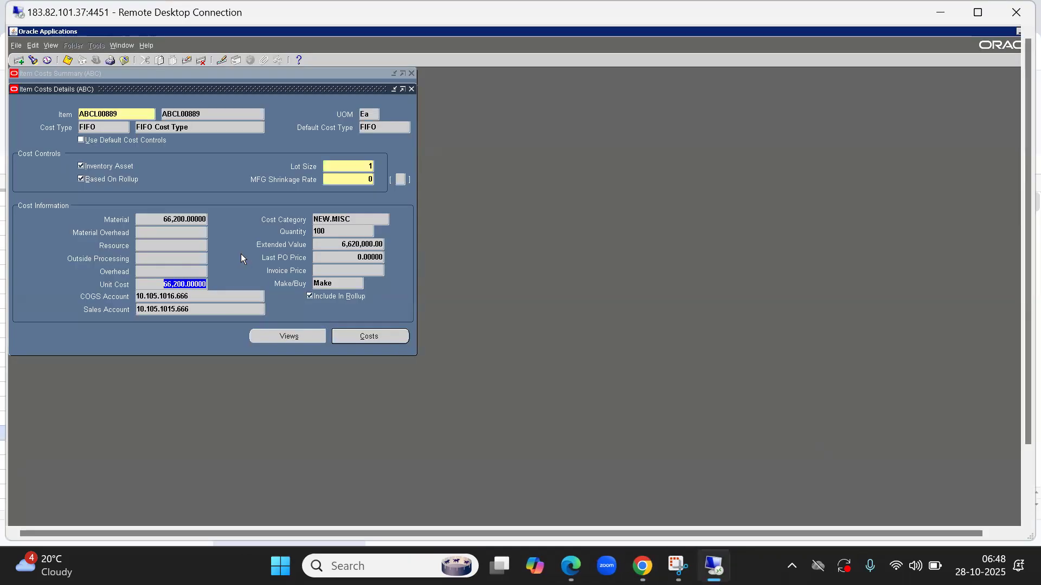
{"action": "key", "text": "alt+Tab"}
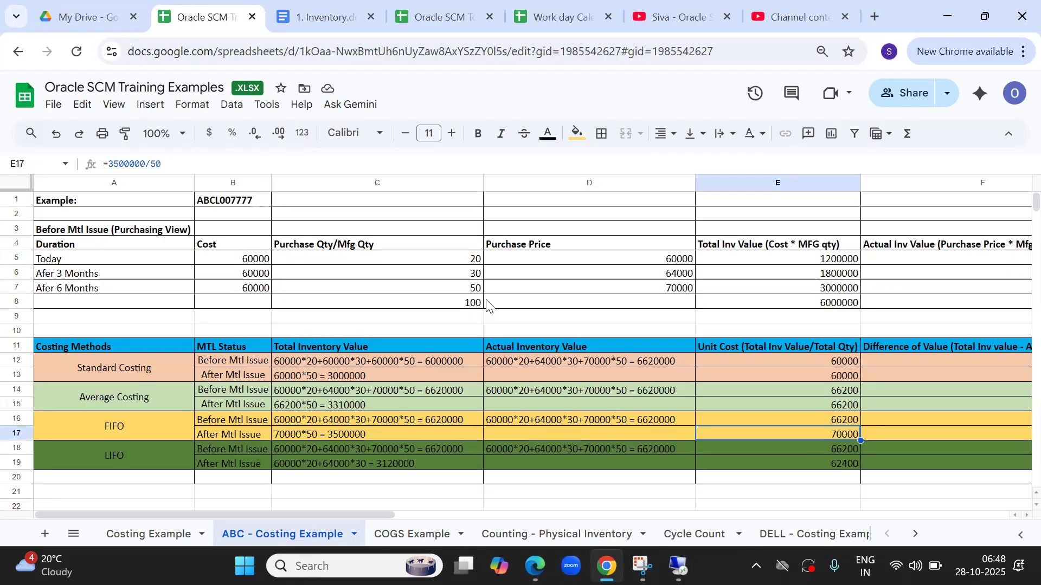
Review the third purchase's quantity and price in the spreadsheet, then return to Oracle Applications and close the item cost forms
{"action": "left_click_drag", "start_coordinate": [444, 289], "coordinate": [620, 293]}
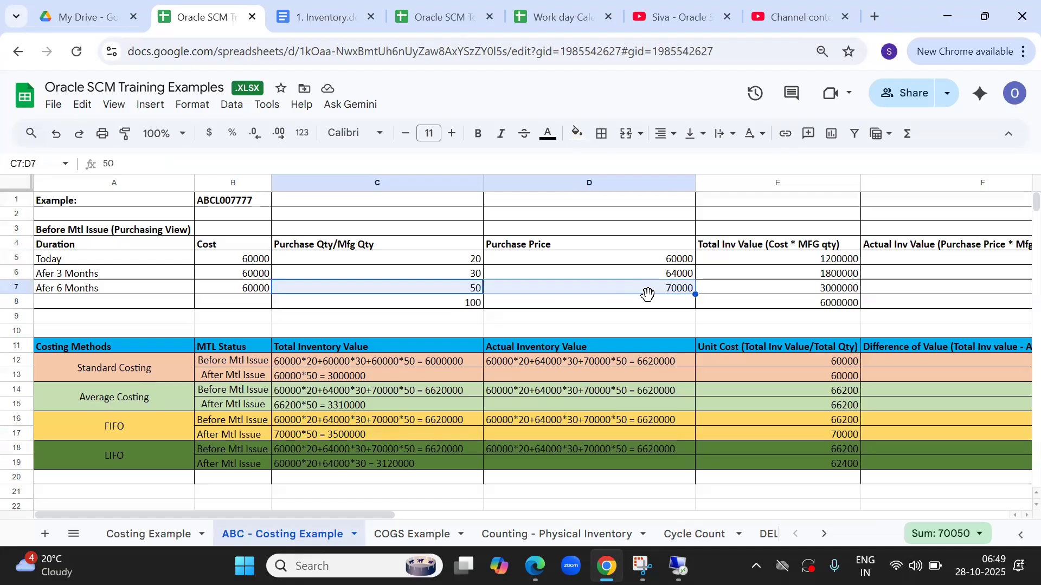
{"action": "left_click", "coordinate": [585, 304]}
{"action": "key", "text": "alt+Tab"}
{"action": "key", "text": "alt+f"}
{"action": "key", "text": "c"}
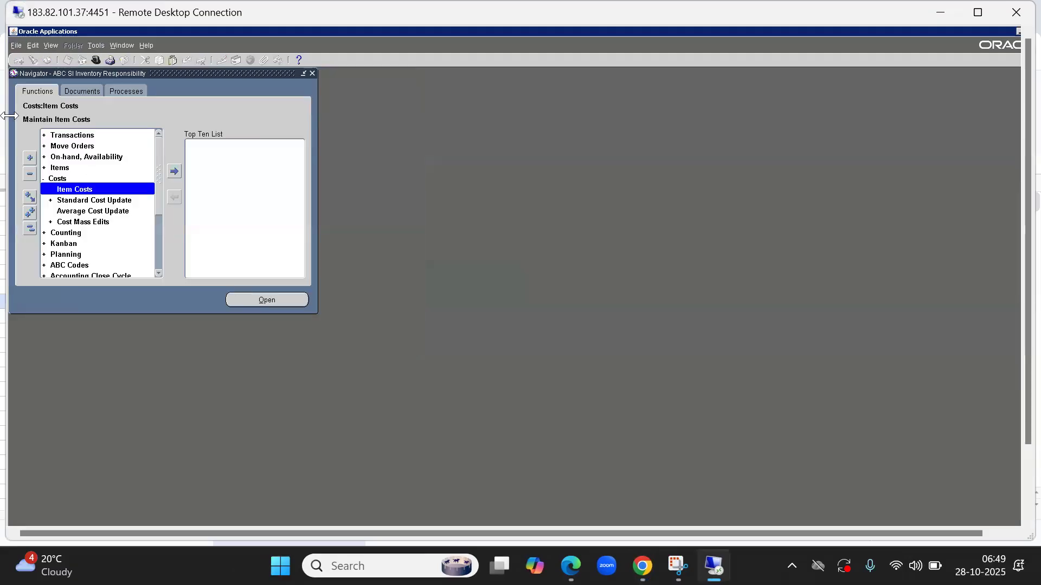
Open the Miscellaneous Transaction form for the ABC organization
{"action": "double_click", "coordinate": [69, 135]}
{"action": "key", "text": "Down"}
{"action": "key", "text": "Down"}
{"action": "key", "text": "Down"}
{"action": "key", "text": "Down"}
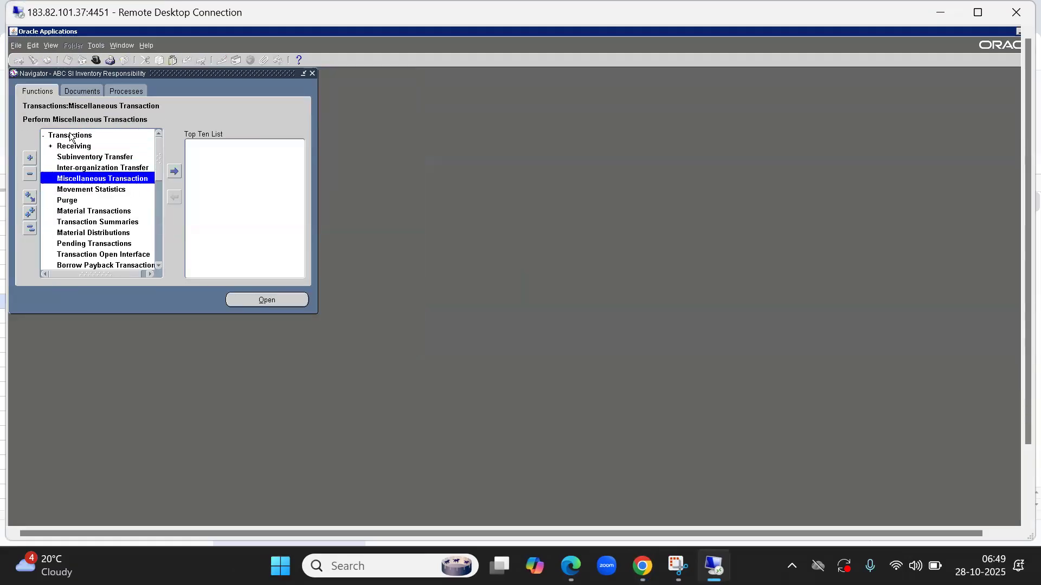
{"action": "key", "text": "Return"}
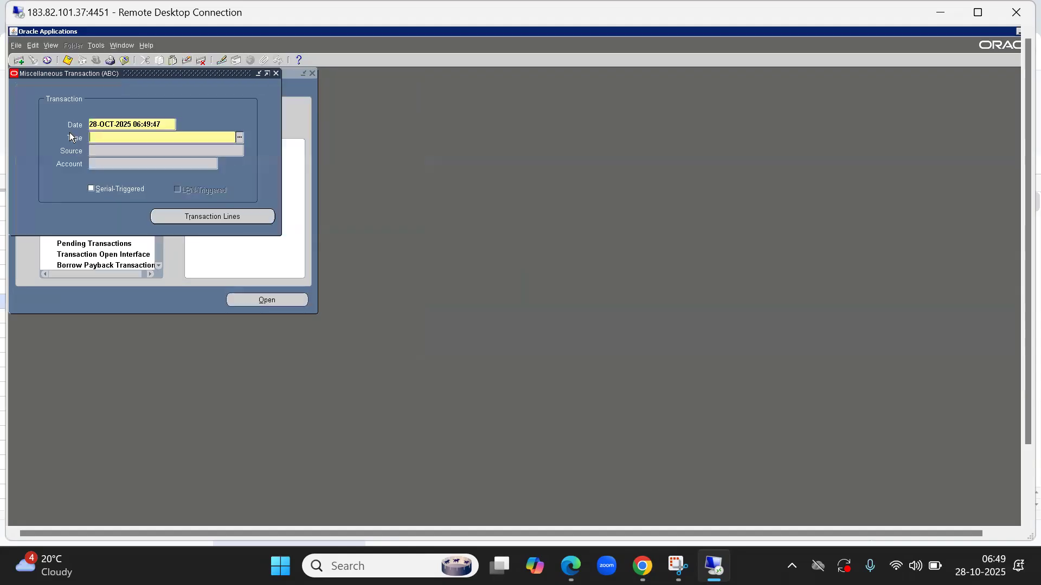
Set the transaction type to Miscellaneous issue and open the transaction lines
{"action": "key", "text": "Tab"}
{"action": "key", "text": "shift+Tab"}
{"action": "type", "text": "M"}
{"action": "key", "text": "Tab"}
{"action": "type", "text": "i"}
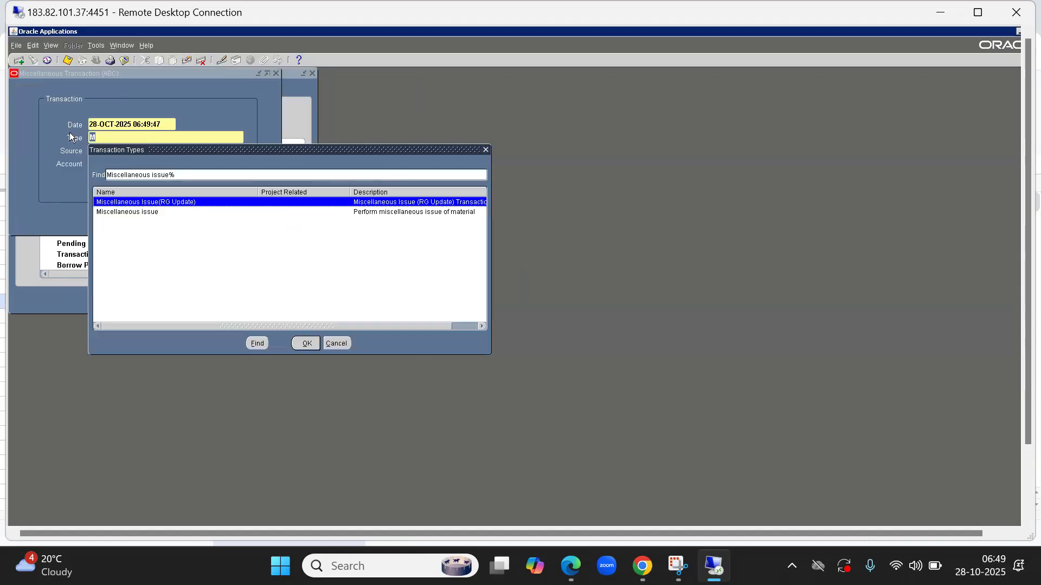
{"action": "key", "text": "Down"}
{"action": "key", "text": "Return"}
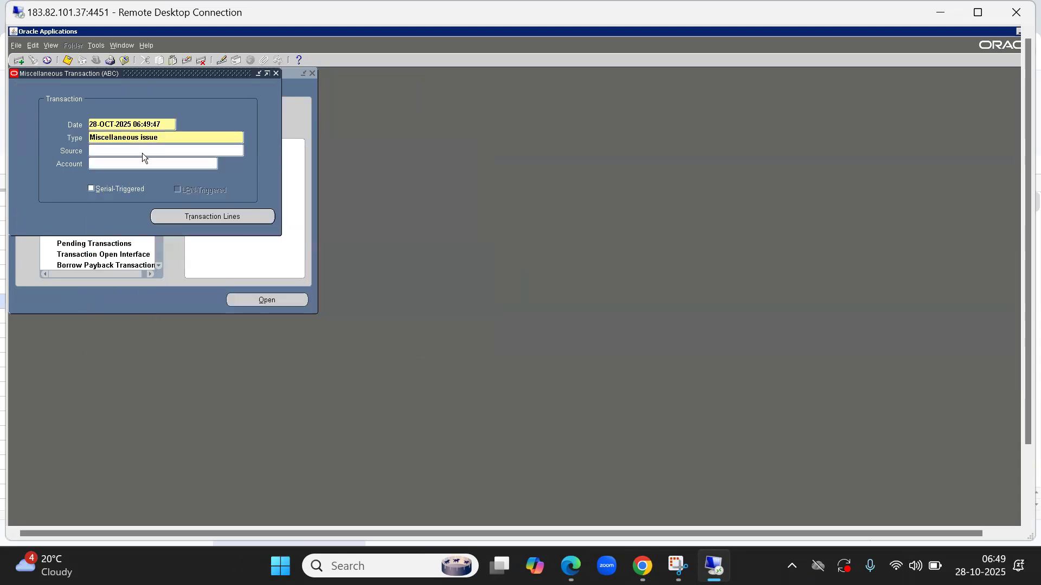
{"action": "left_click", "coordinate": [247, 216]}
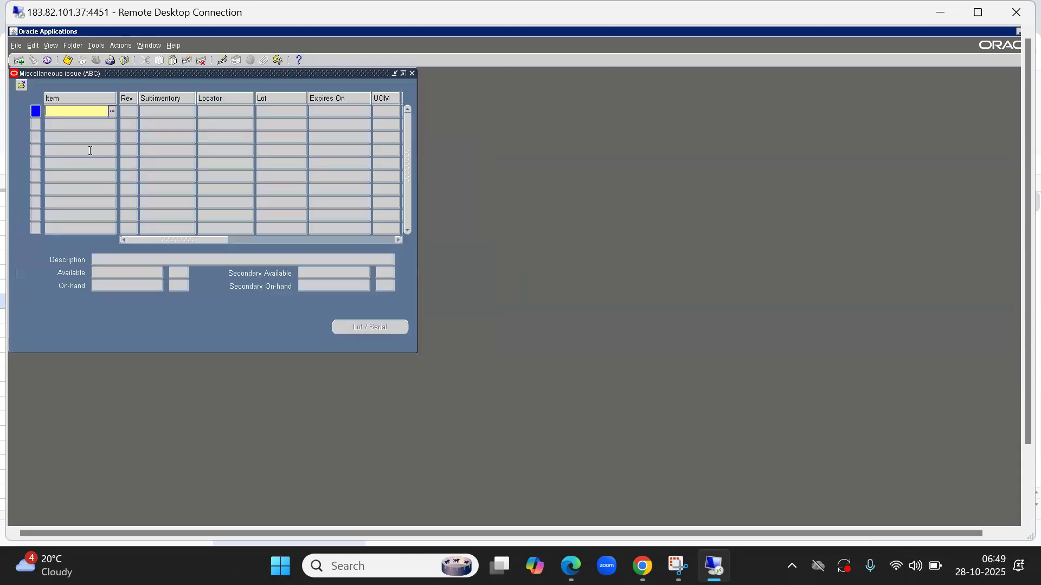
Enter an issue line for item ABCL00889 from subinventory ABC FG with a quantity of 50
{"action": "type", "text": "ABCL00889"}
{"action": "key", "text": "Tab"}
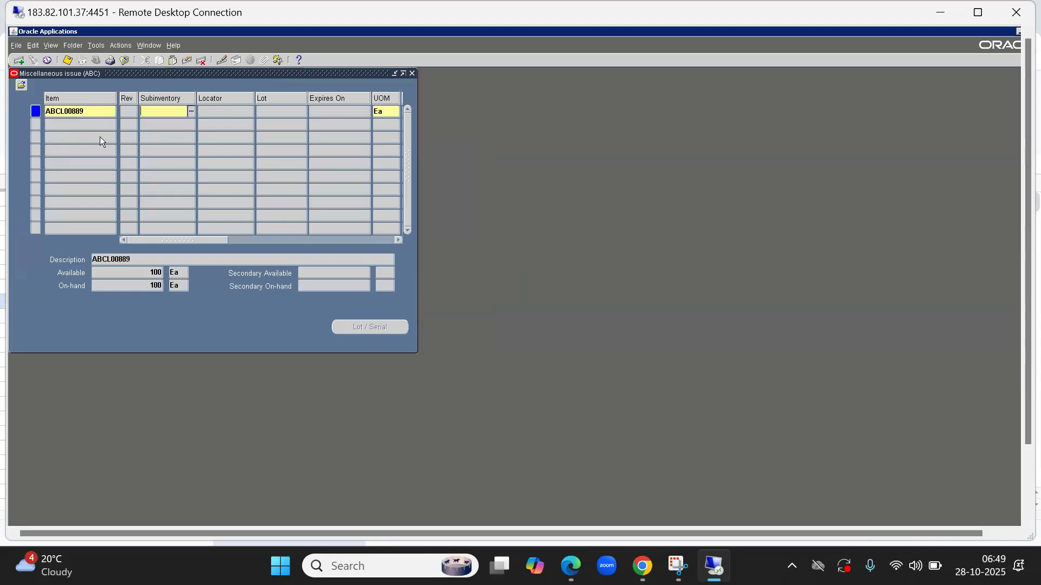
{"action": "type", "text": "ABC FG"}
{"action": "key", "text": "Tab"}
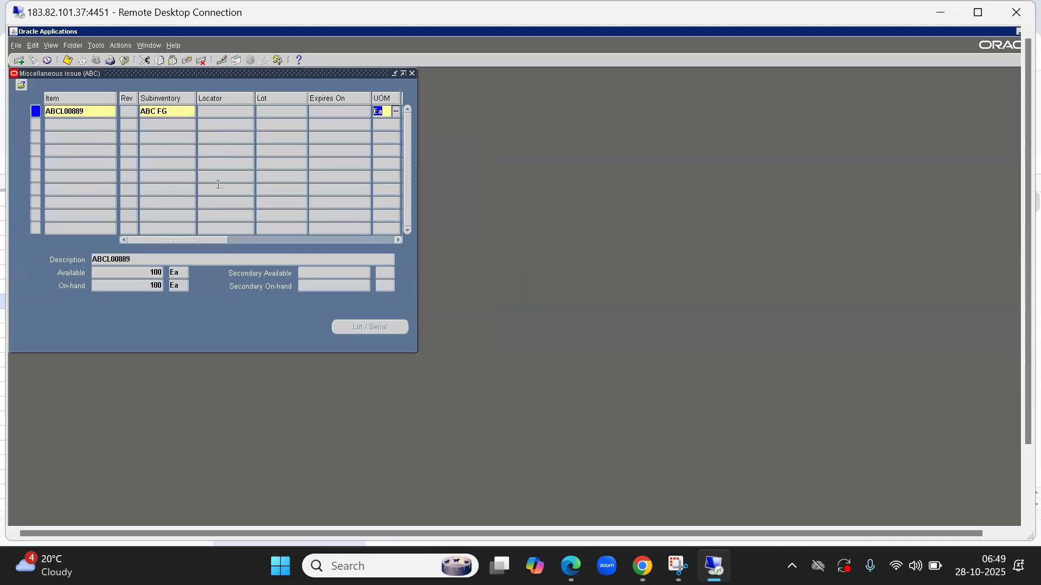
{"action": "left_click_drag", "start_coordinate": [179, 241], "coordinate": [229, 241]}
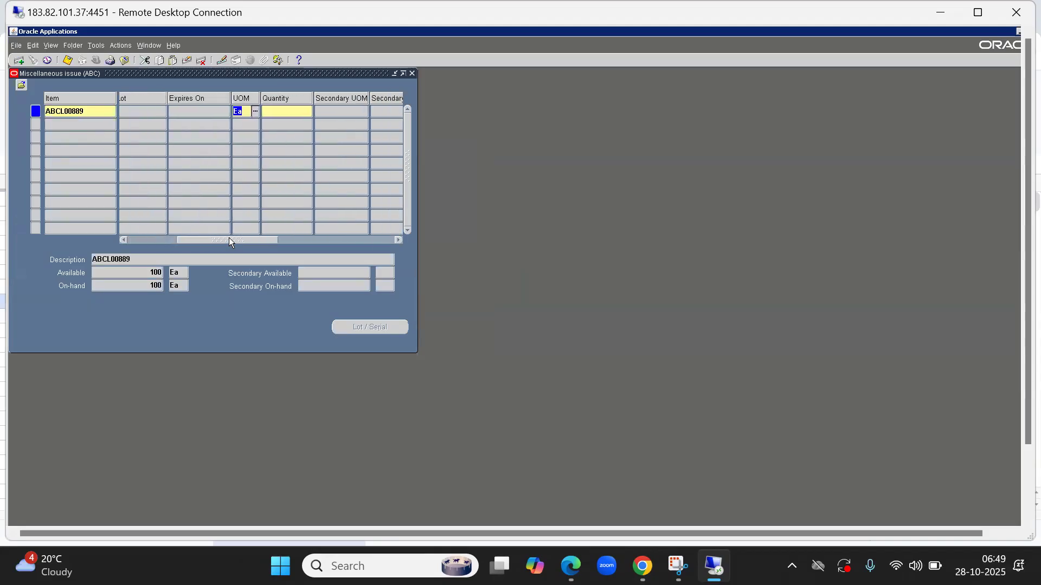
{"action": "left_click", "coordinate": [280, 112]}
{"action": "type", "text": "50"}
{"action": "key", "text": "Tab"}
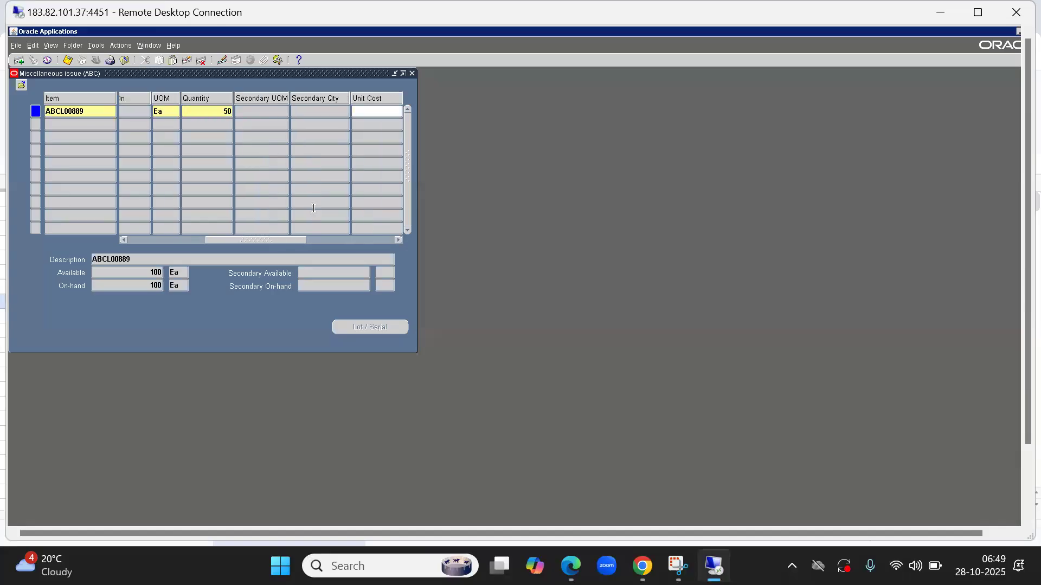
Assign the issue line's account with company 10, department 105, account 1019 and location 666
{"action": "left_click_drag", "start_coordinate": [250, 239], "coordinate": [366, 240]}
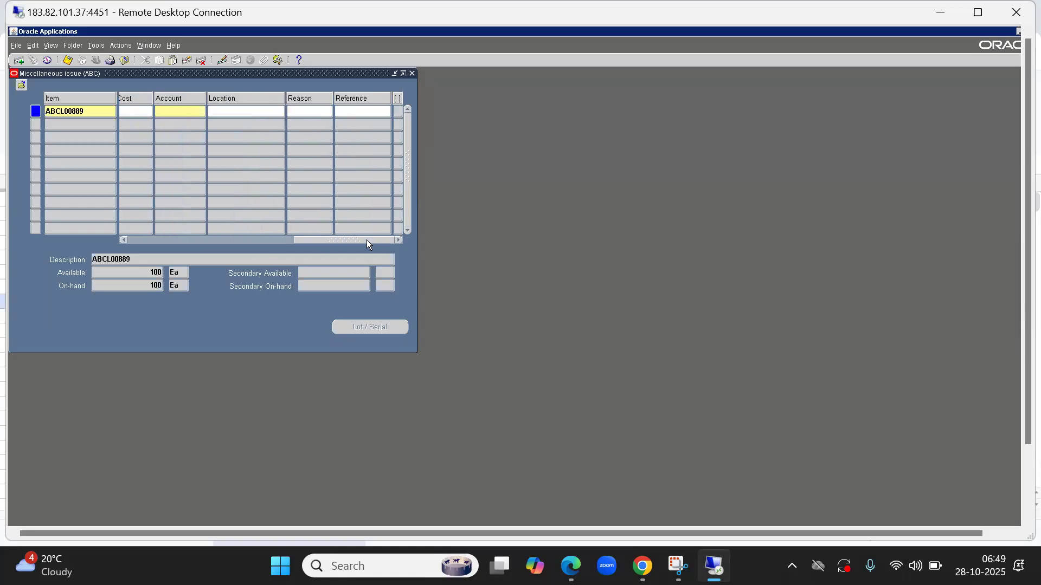
{"action": "left_click", "coordinate": [171, 113]}
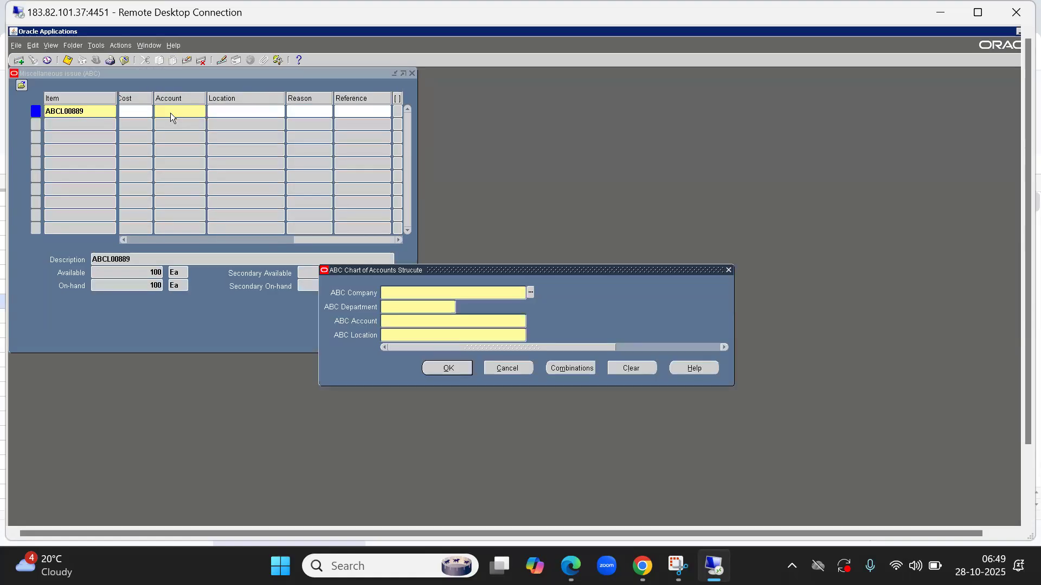
{"action": "type", "text": "10"}
{"action": "key", "text": "Tab"}
{"action": "type", "text": "105"}
{"action": "key", "text": "Tab"}
{"action": "type", "text": "1019"}
{"action": "key", "text": "Tab"}
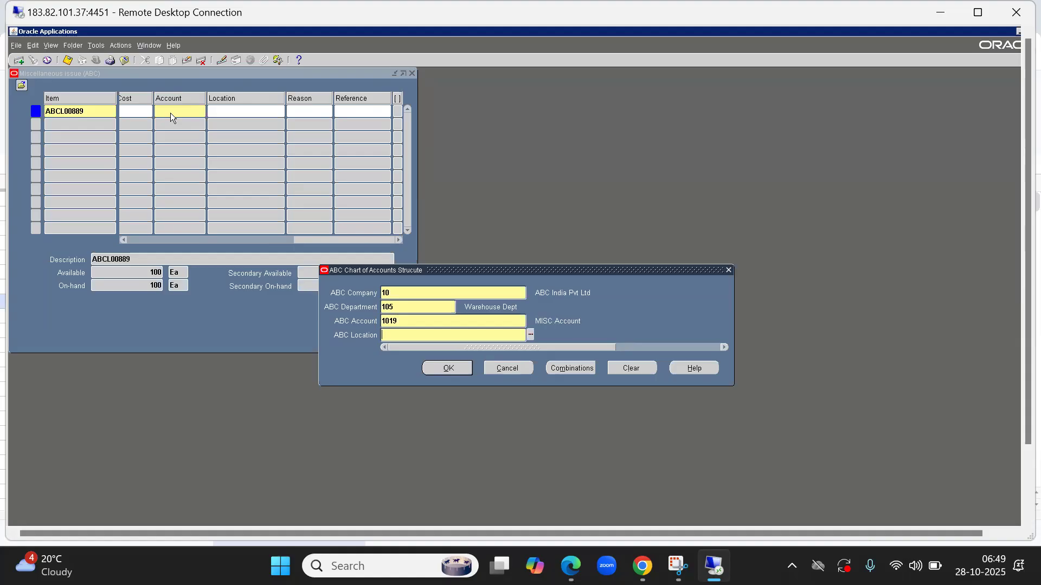
{"action": "type", "text": "666"}
{"action": "key", "text": "Tab"}
{"action": "left_click", "coordinate": [449, 368]}
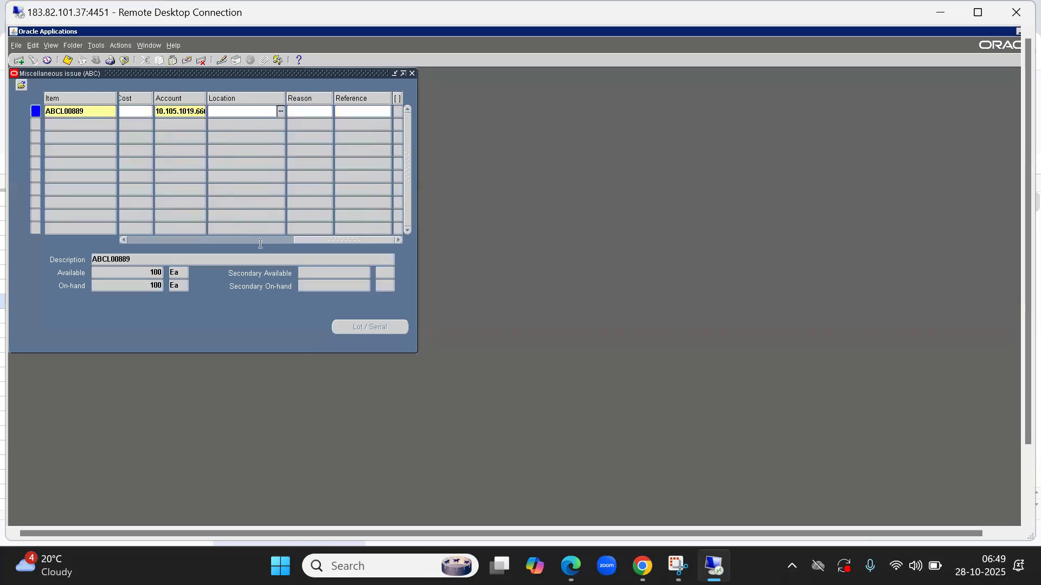
Save the miscellaneous issue of ABCL00889 and close the transaction forms
{"action": "left_click_drag", "start_coordinate": [302, 241], "coordinate": [109, 239]}
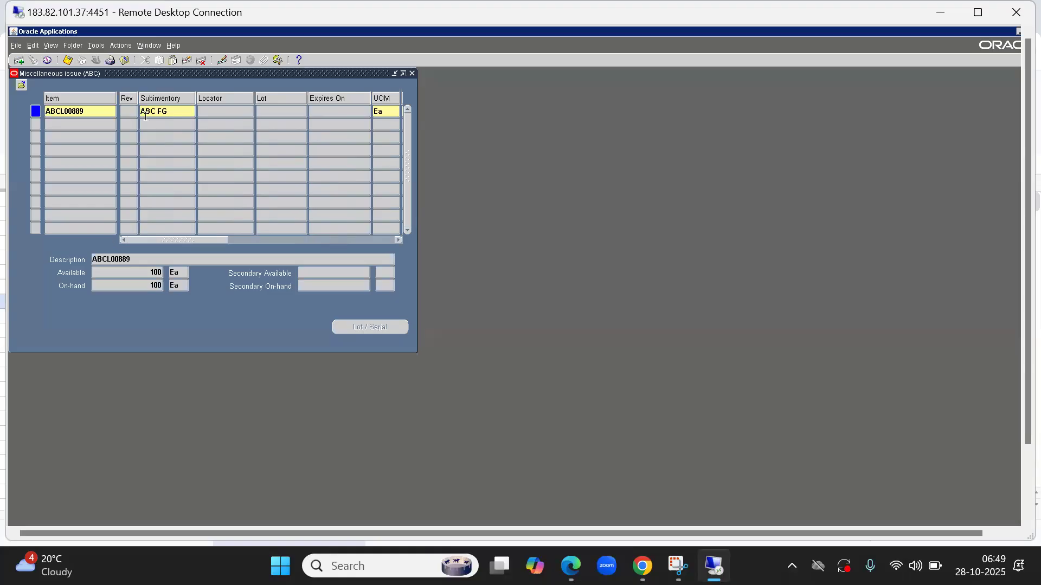
{"action": "left_click", "coordinate": [65, 61]}
{"action": "key", "text": "alt+f"}
{"action": "key", "text": "c"}
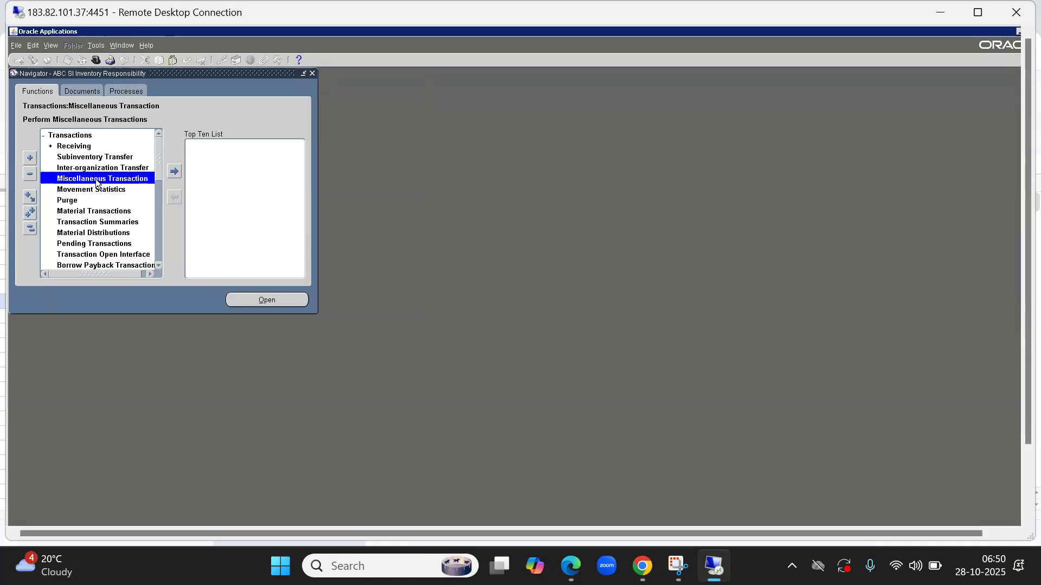
Find item ABCL00889 in Item Costs and open its FIFO cost details
{"action": "left_click", "coordinate": [30, 228]}
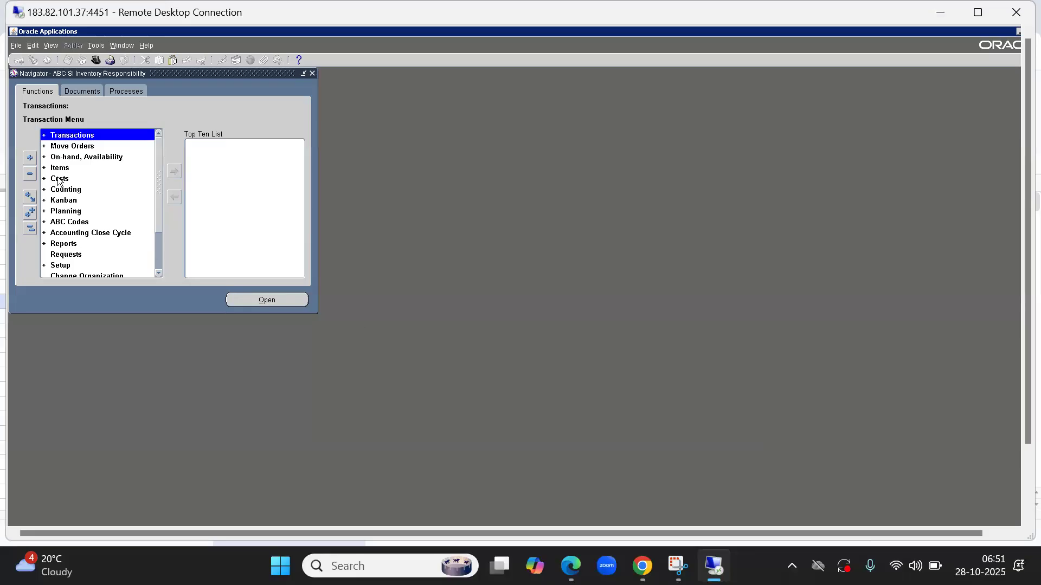
{"action": "double_click", "coordinate": [59, 179]}
{"action": "key", "text": "Down"}
{"action": "key", "text": "Up"}
{"action": "key", "text": "Return"}
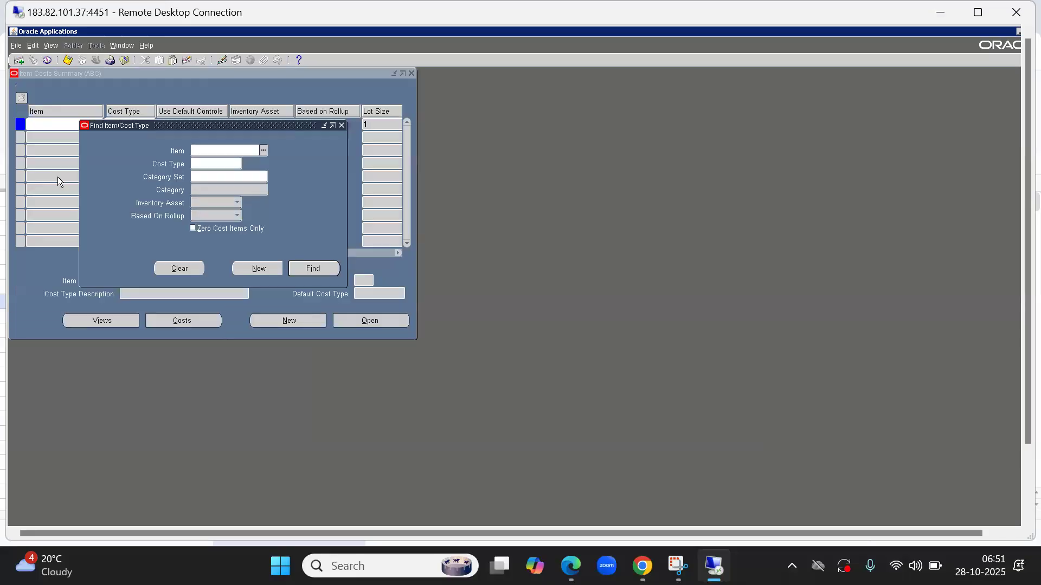
{"action": "type", "text": "ABCL00889"}
{"action": "key", "text": "Tab"}
{"action": "key", "text": "Return"}
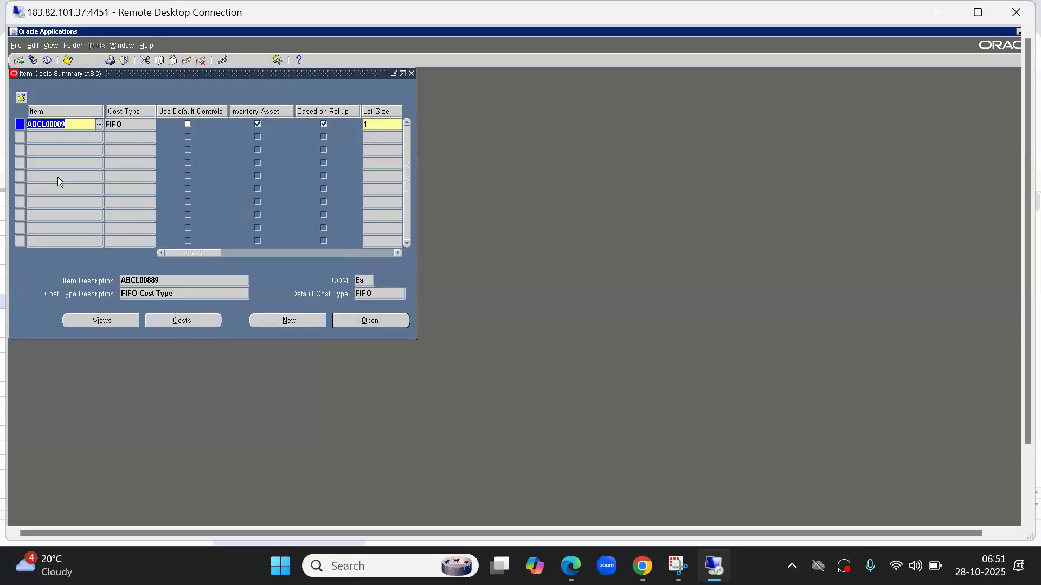
{"action": "left_click", "coordinate": [359, 321]}
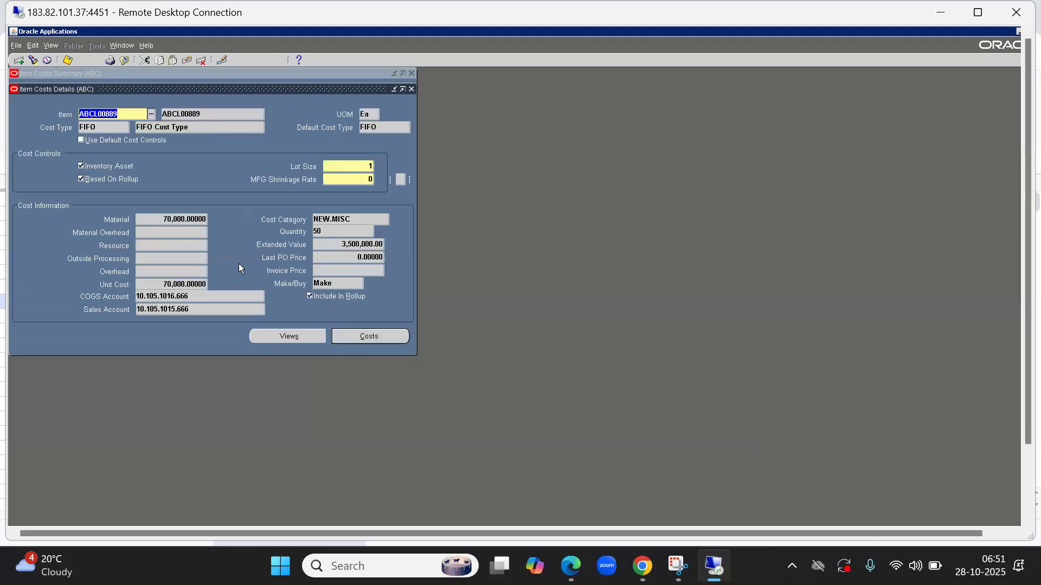
Check the quantity, extended value and unit cost of ABCL00889 against the spreadsheet's FIFO row after material issue
{"action": "double_click", "coordinate": [327, 231]}
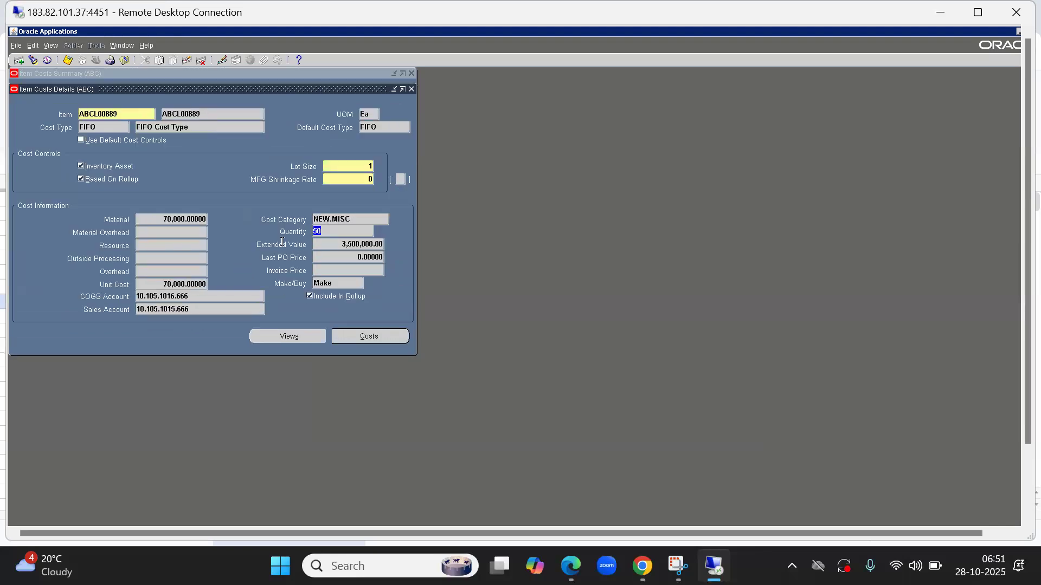
{"action": "double_click", "coordinate": [343, 244]}
{"action": "key", "text": "alt+Tab"}
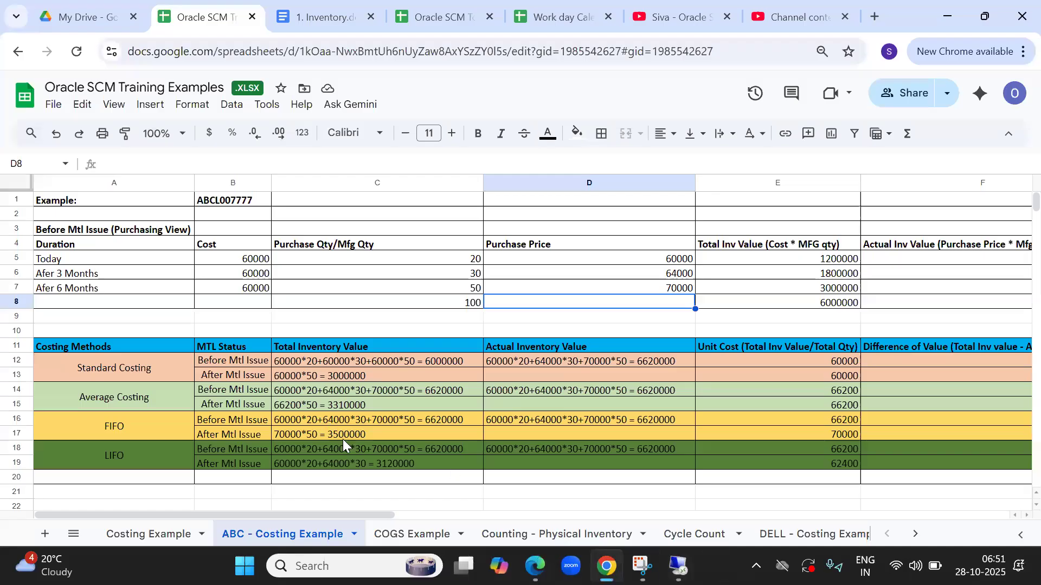
{"action": "key", "text": "alt+Tab"}
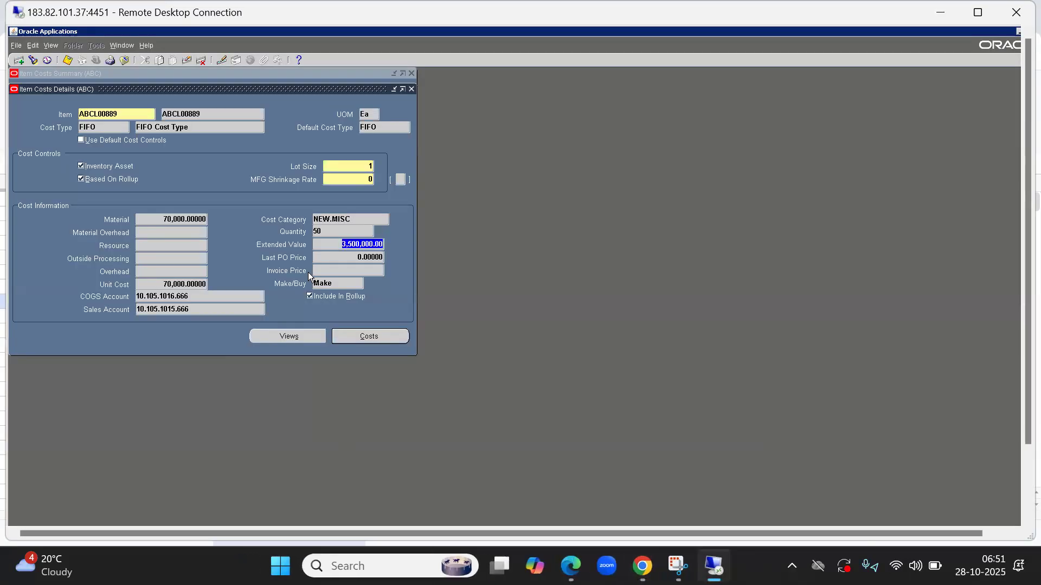
{"action": "left_click", "coordinate": [162, 284]}
{"action": "left_click_drag", "start_coordinate": [162, 284], "coordinate": [188, 282]}
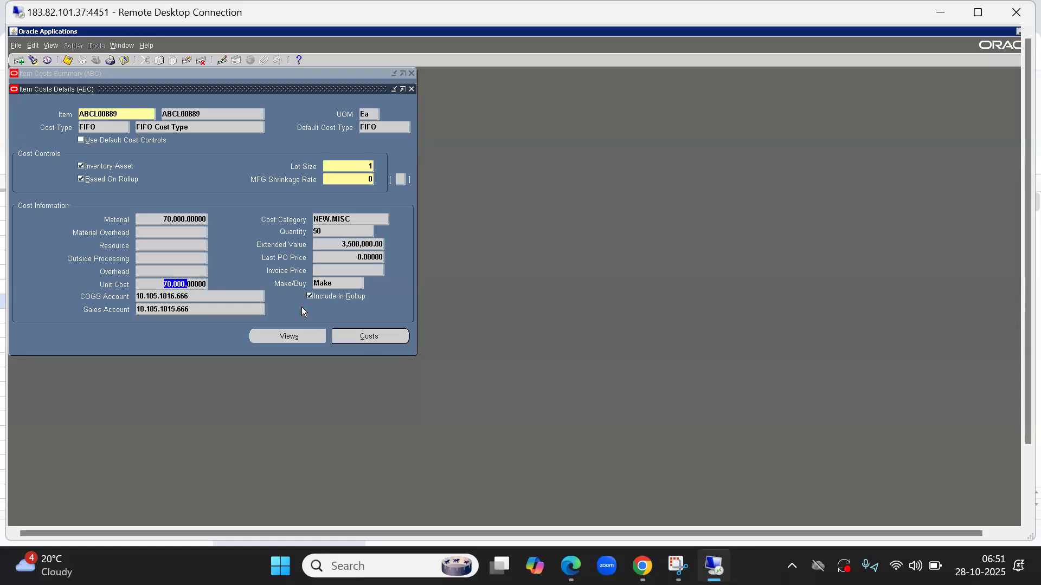
Switch to the costing spreadsheet, review FIFO's post-issue inventory value in C17 and unit cost in E17, and return to Oracle Applications
{"action": "key", "text": "alt+Tab"}
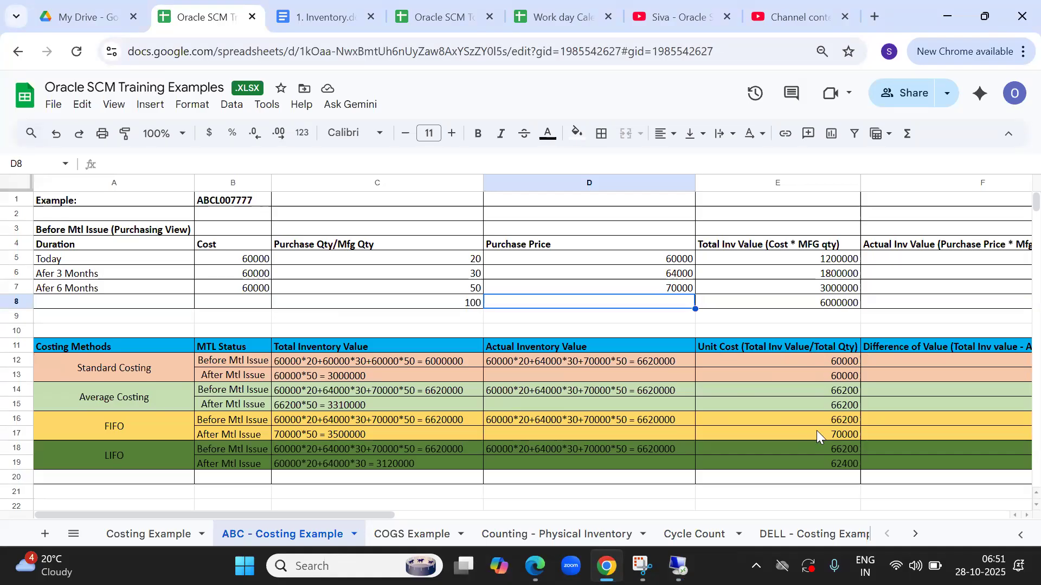
{"action": "left_click", "coordinate": [340, 432]}
{"action": "double_click", "coordinate": [339, 432]}
{"action": "double_click", "coordinate": [338, 432]}
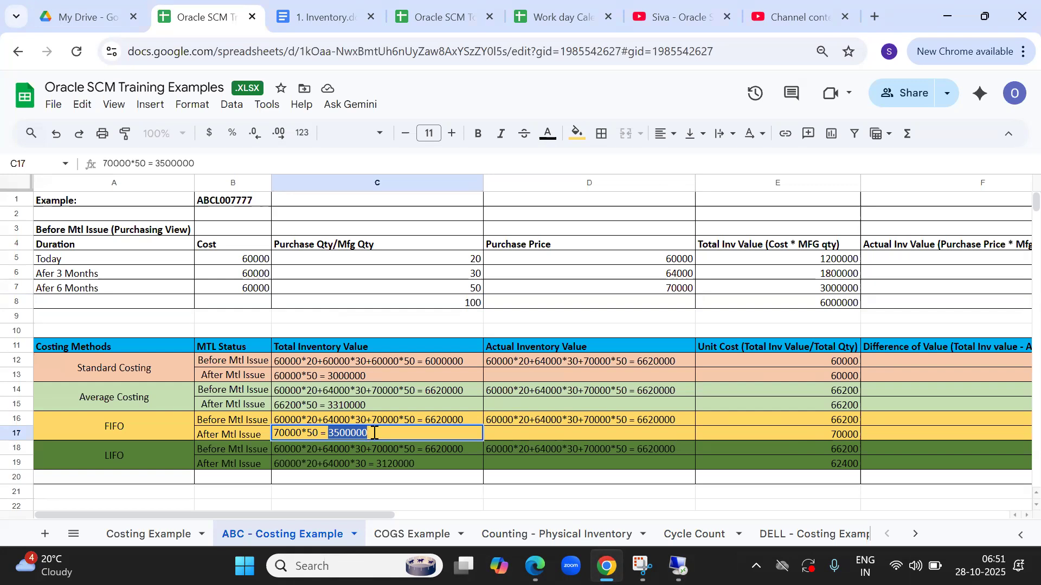
{"action": "left_click", "coordinate": [831, 438]}
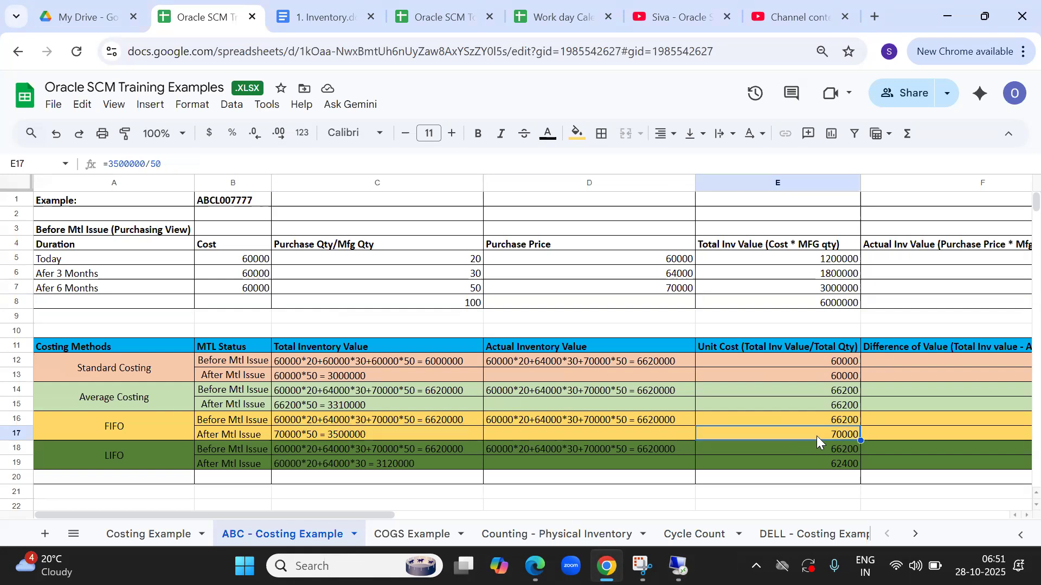
{"action": "key", "text": "alt+Tab"}
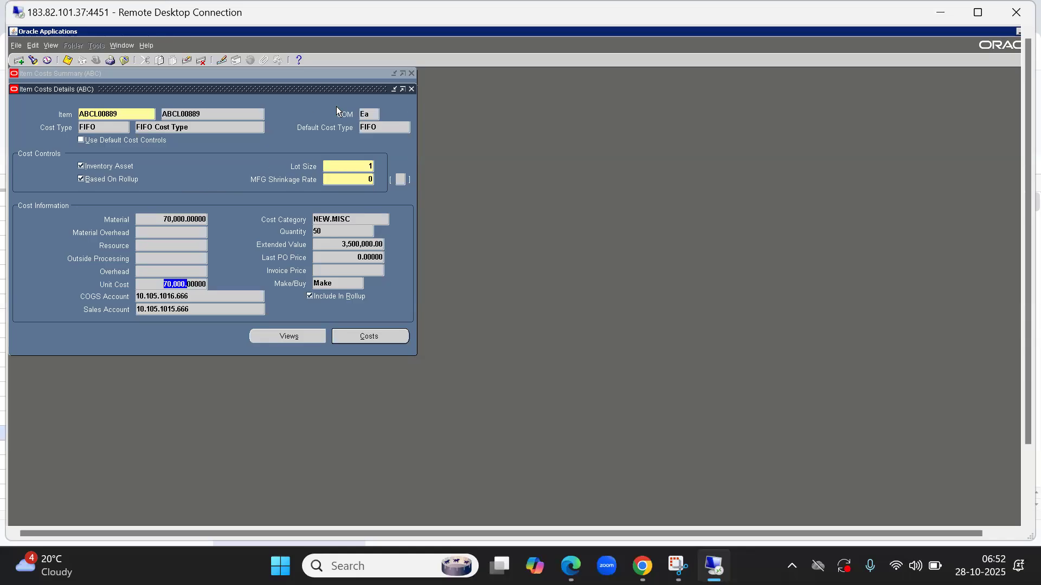
Close the item cost forms and switch to the ABC NI Inventory Responsibility
{"action": "left_click", "coordinate": [412, 88]}
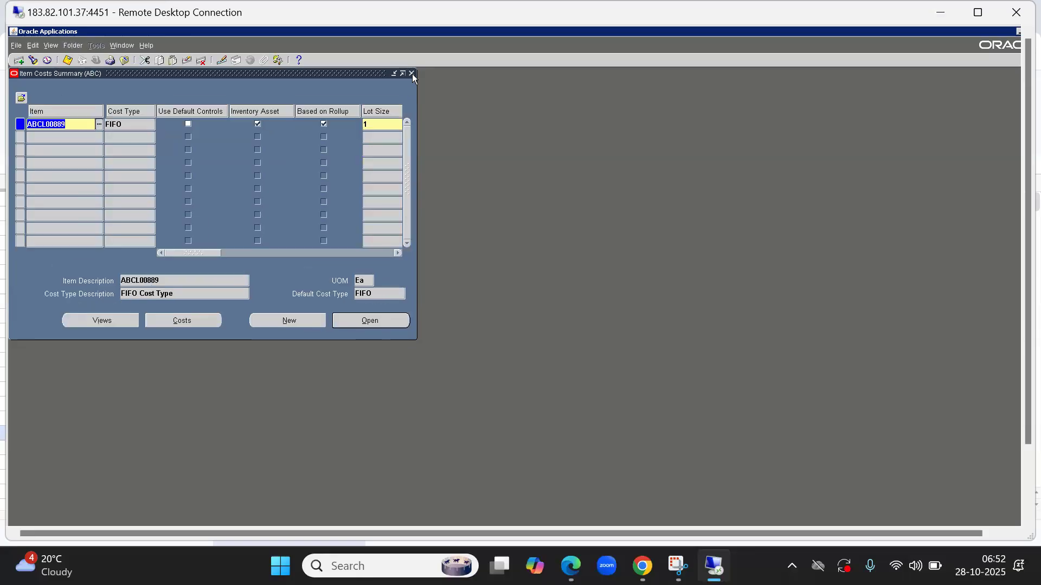
{"action": "left_click", "coordinate": [411, 73]}
{"action": "left_click", "coordinate": [30, 229]}
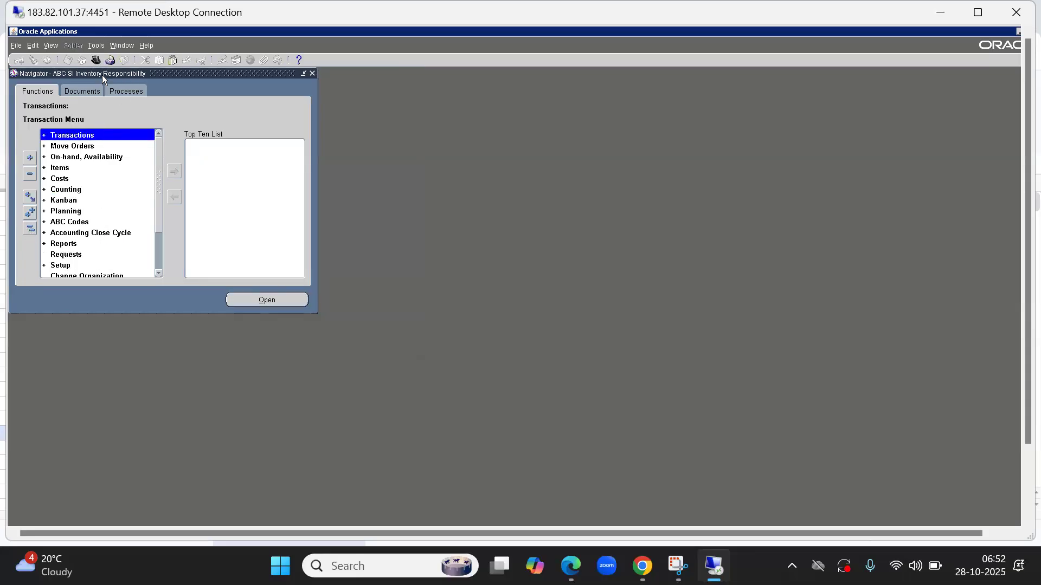
{"action": "left_click", "coordinate": [96, 59]}
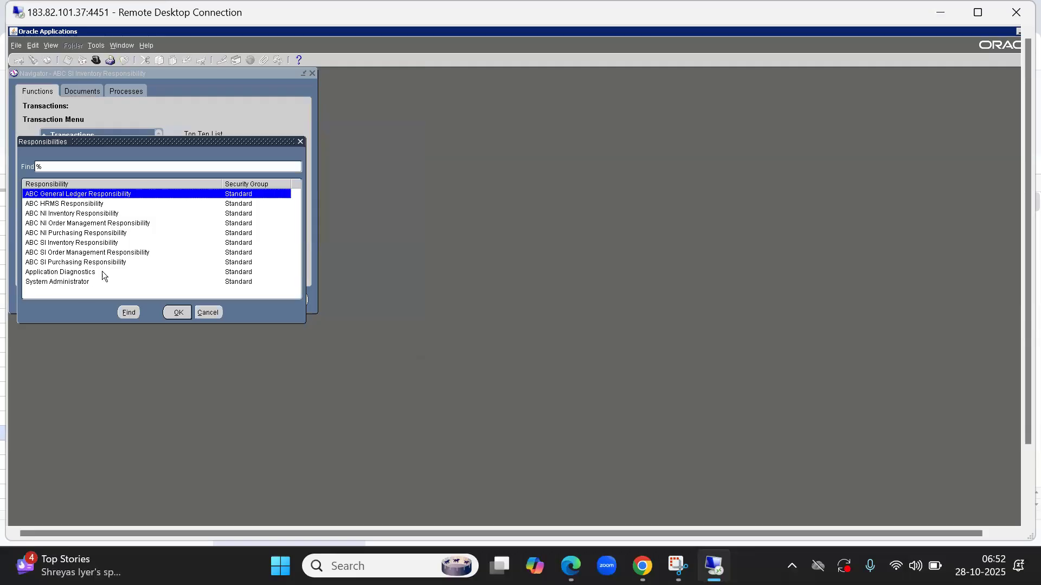
{"action": "left_click", "coordinate": [50, 214]}
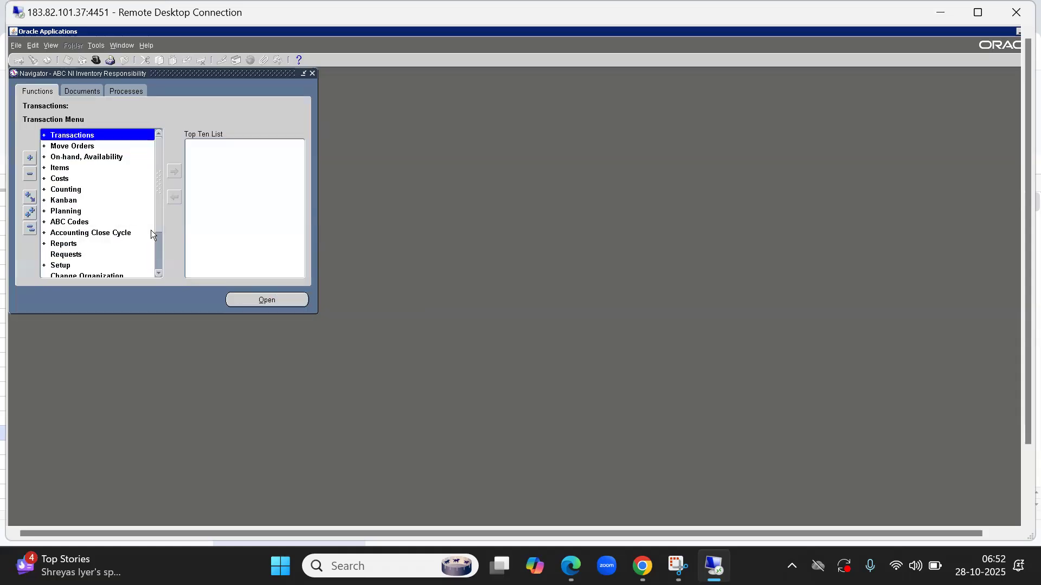
Open the Organization Parameters setup and select organization ABM, ABC Mumbai Inv Org
{"action": "key", "text": "s"}
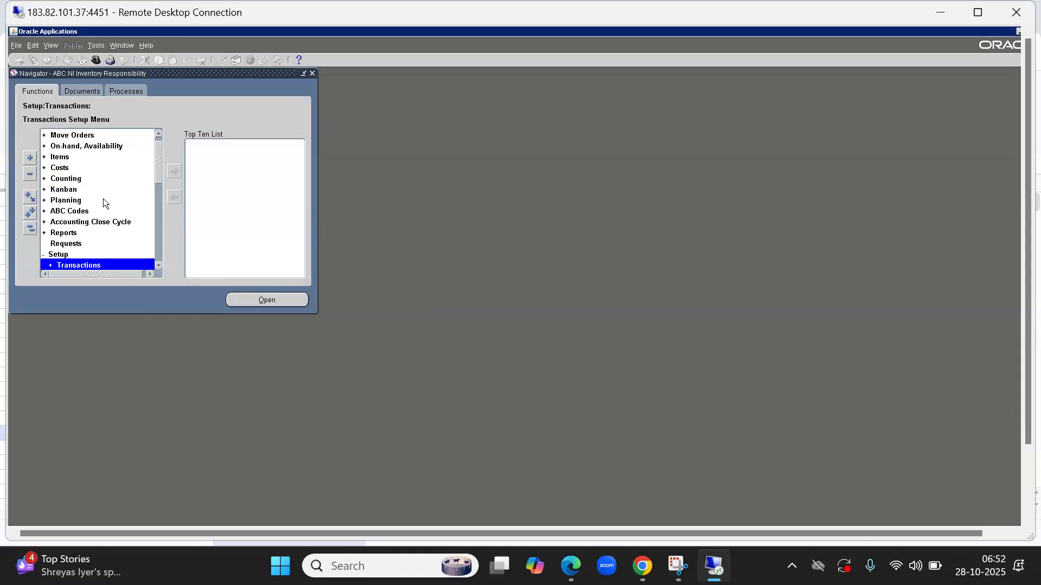
{"action": "key", "text": "o"}
{"action": "key", "text": "p"}
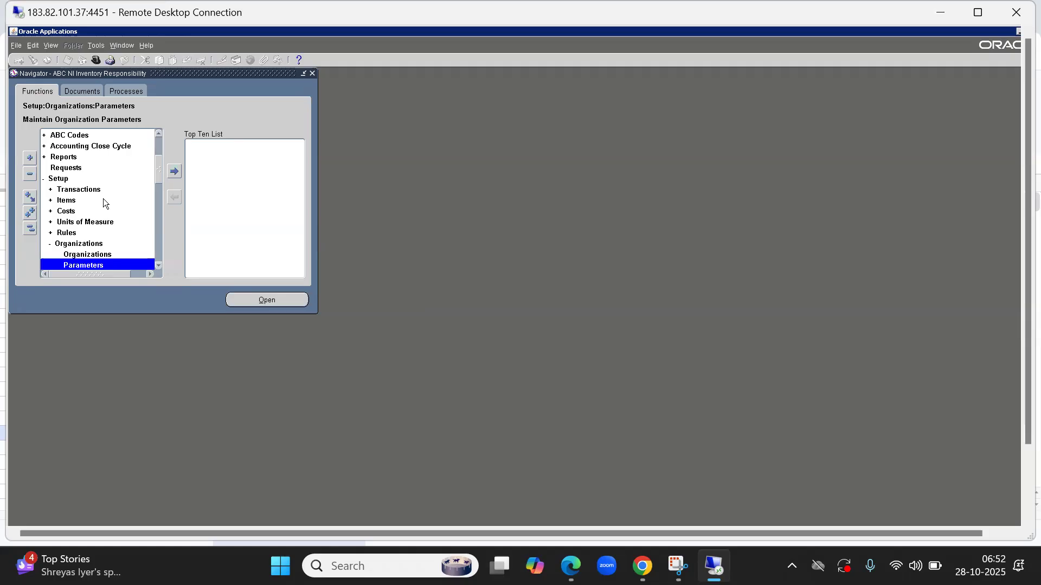
{"action": "key", "text": "Return"}
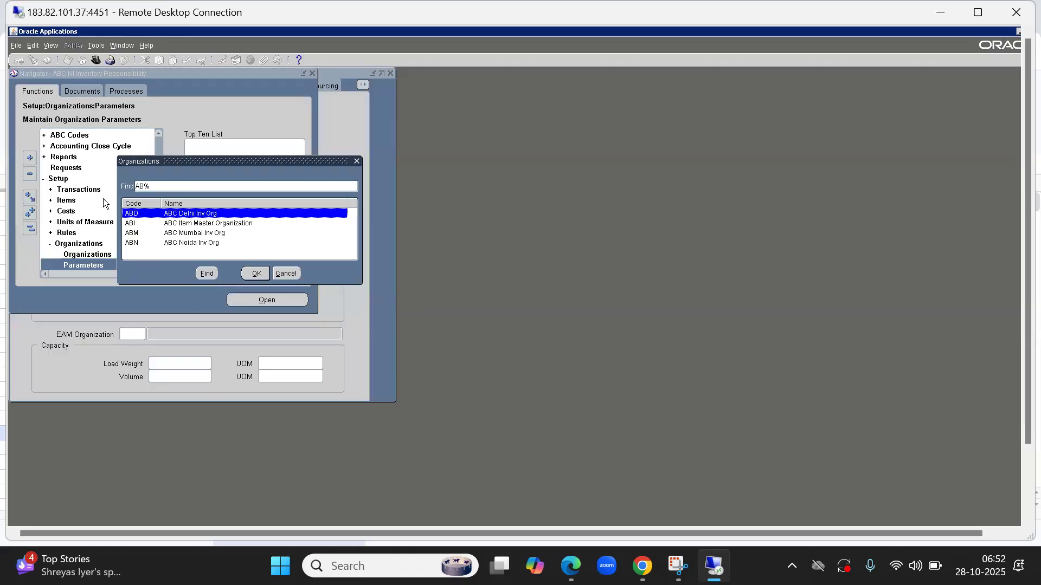
{"action": "key", "text": "Down"}
{"action": "key", "text": "Down"}
{"action": "key", "text": "Return"}
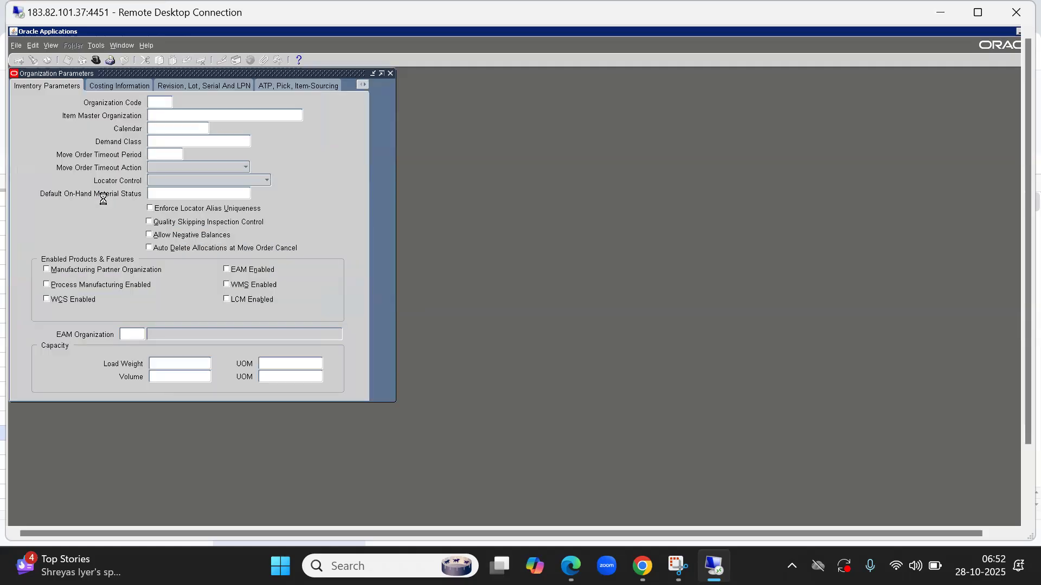
Review the Costing Information of organization ABM, including its costing method, and close the Organization Parameters form
{"action": "left_click", "coordinate": [121, 86]}
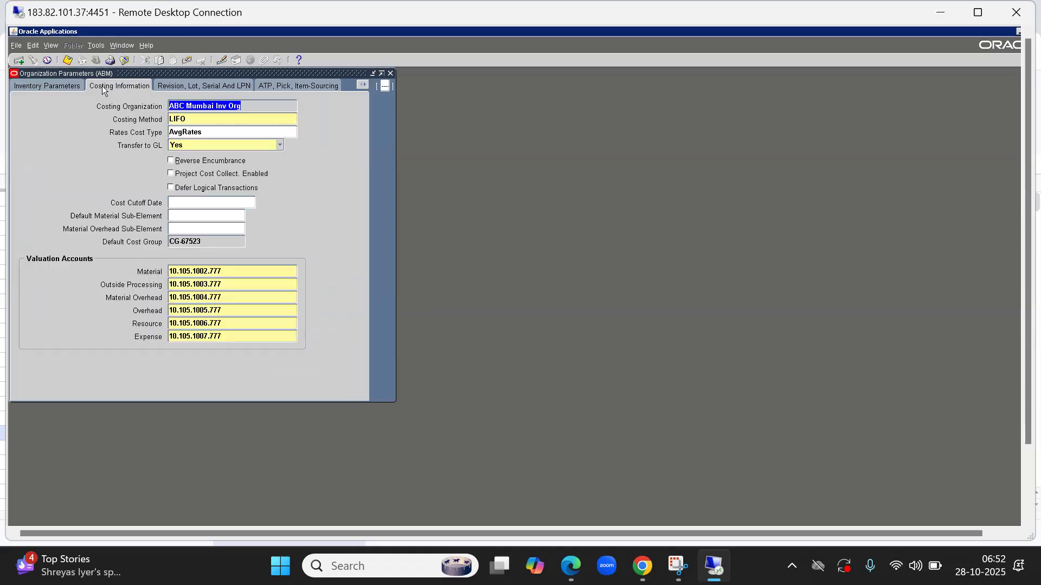
{"action": "key", "text": "Tab"}
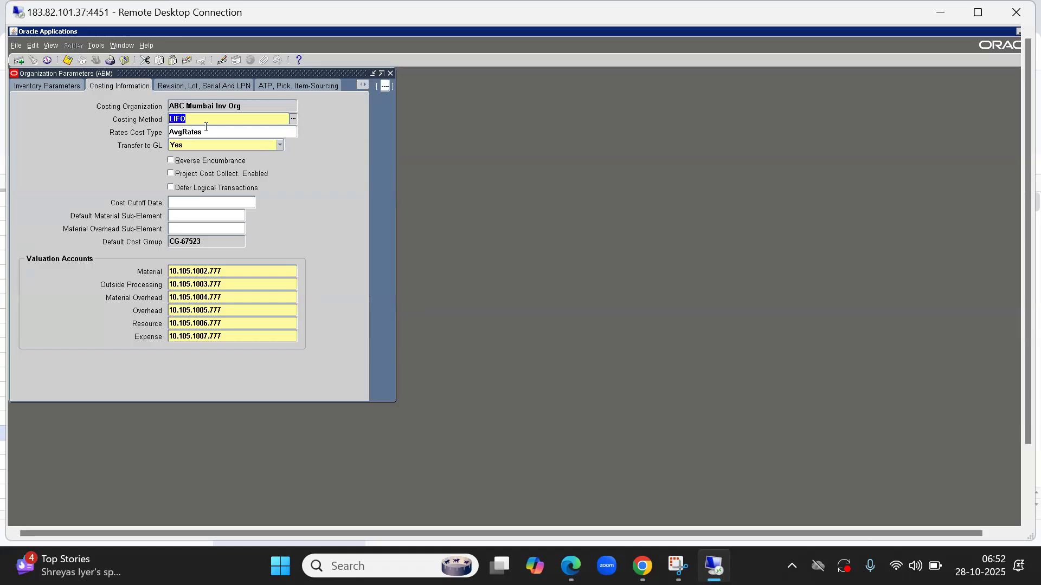
{"action": "left_click", "coordinate": [199, 123]}
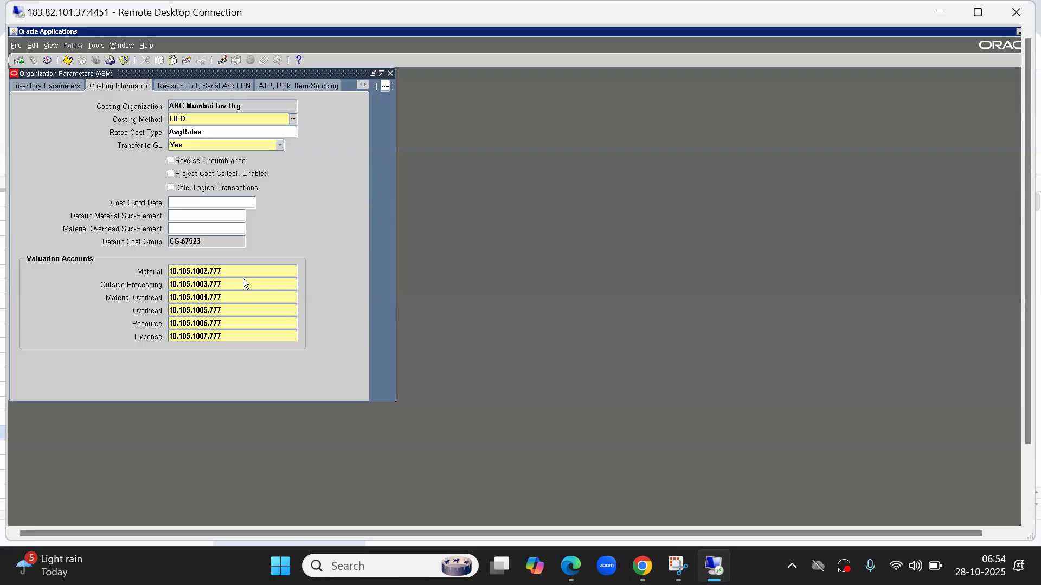
{"action": "key", "text": "alt+f"}
{"action": "key", "text": "c"}
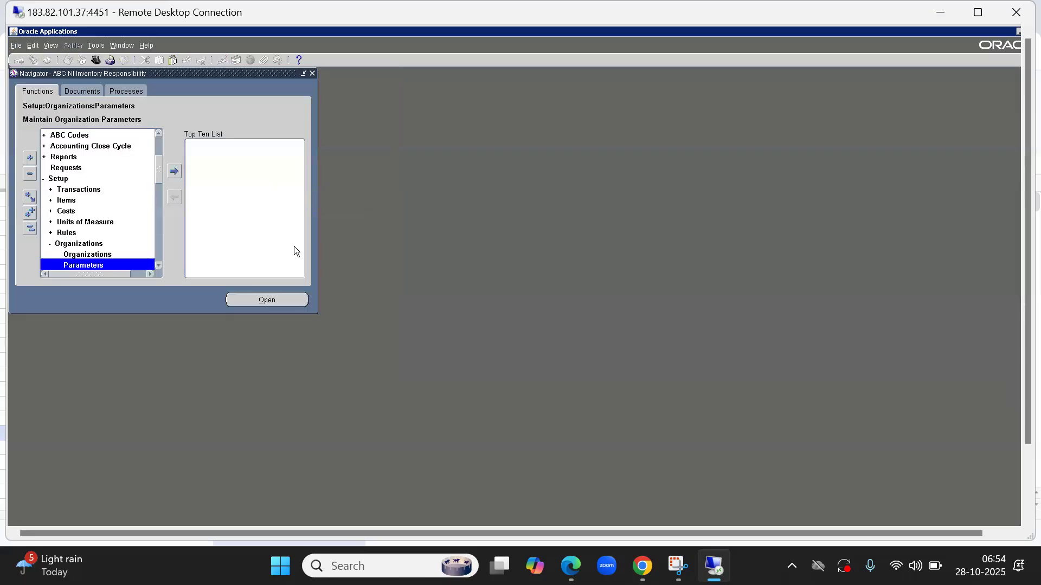
Check the status of ABM's inventory accounting periods and close the periods form
{"action": "left_click", "coordinate": [30, 229]}
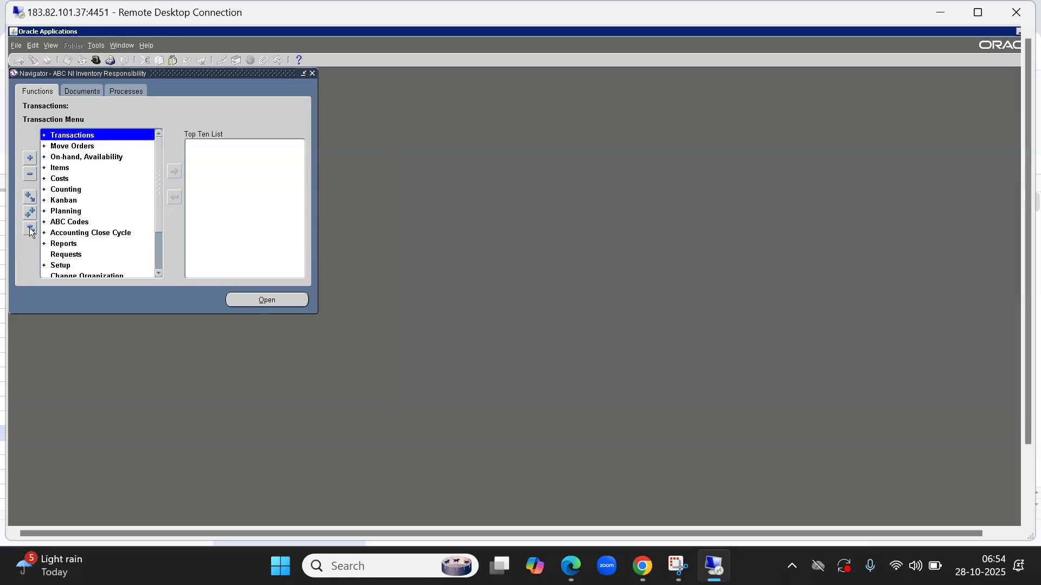
{"action": "double_click", "coordinate": [74, 232]}
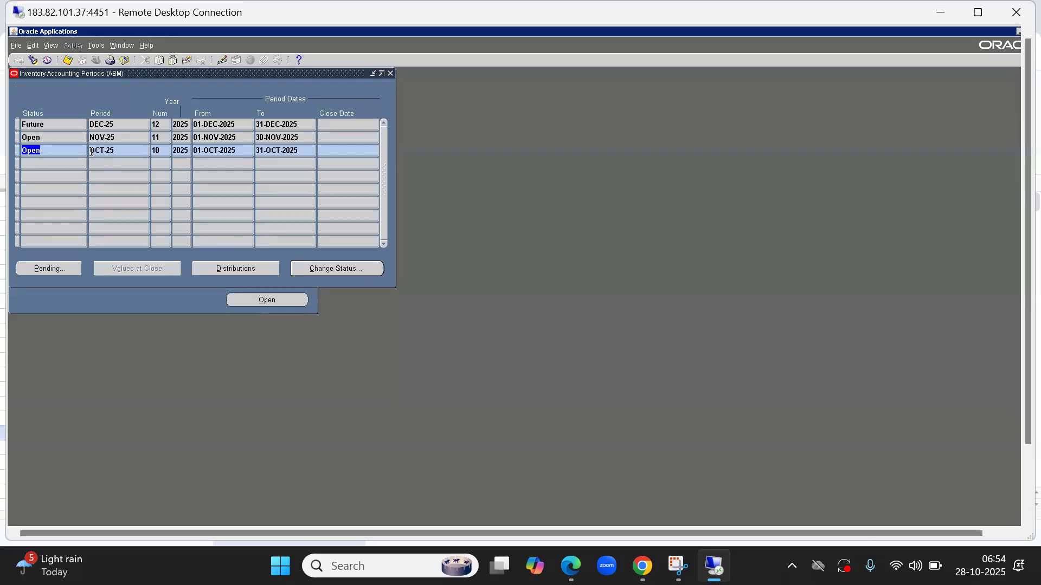
{"action": "key", "text": "F4"}
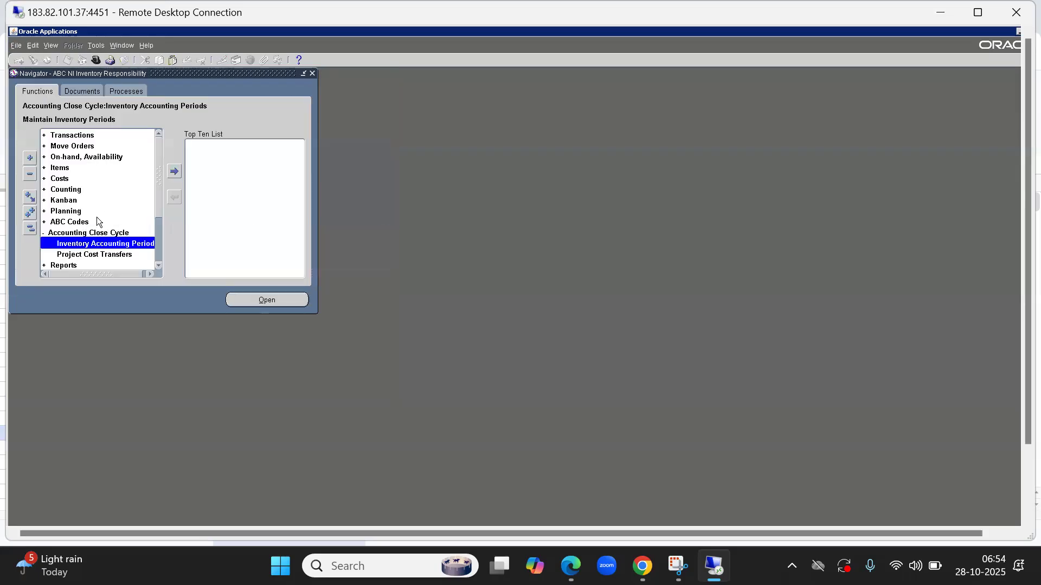
Open the Subinventories setup for ABM and bring up a blank subinventory record
{"action": "left_click", "coordinate": [30, 230]}
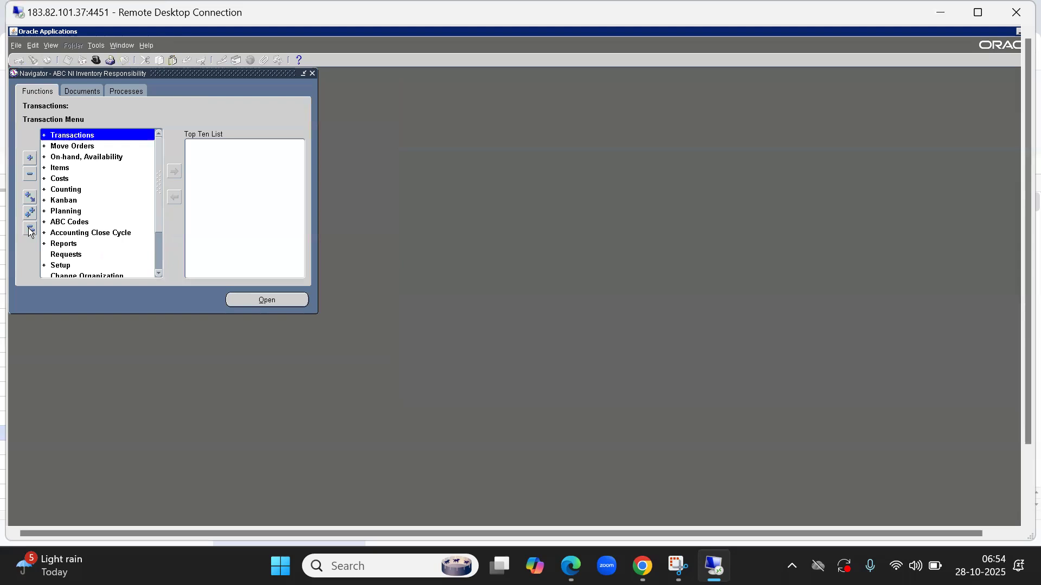
{"action": "key", "text": "s"}
{"action": "key", "text": "Return"}
{"action": "key", "text": "o"}
{"action": "key", "text": "Return"}
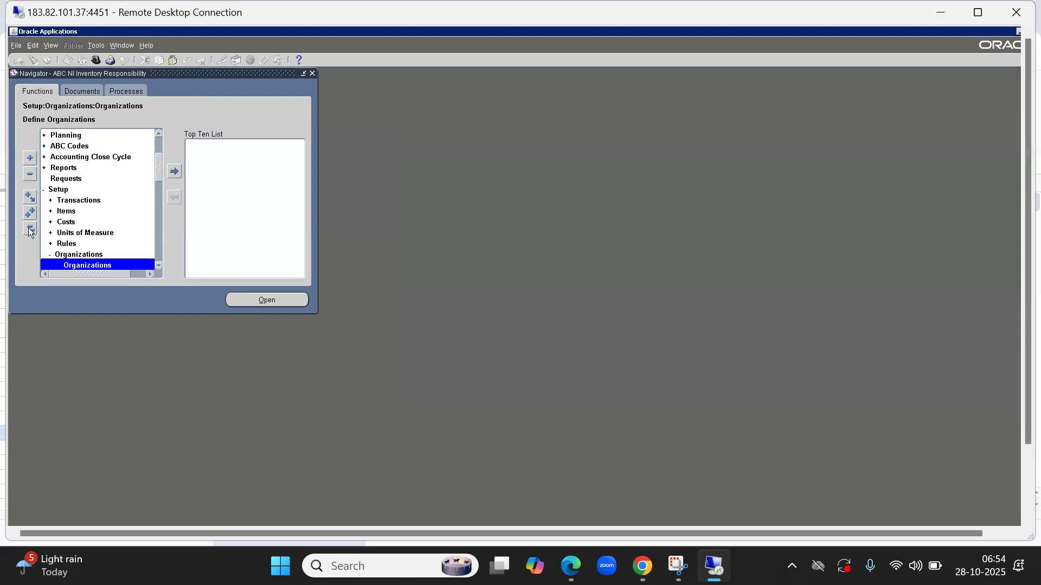
{"action": "key", "text": "s"}
{"action": "key", "text": "Return"}
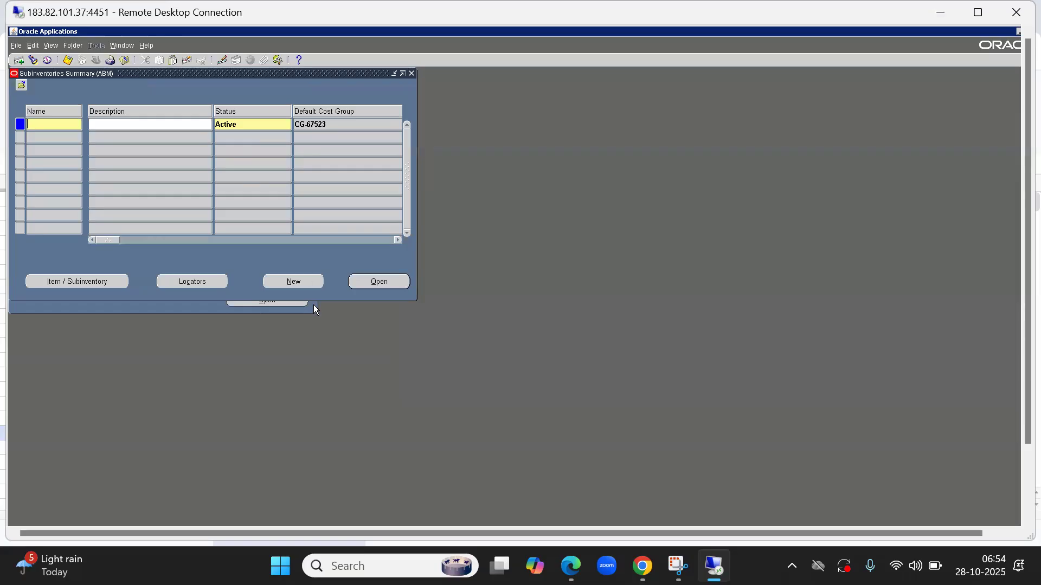
{"action": "left_click", "coordinate": [400, 280]}
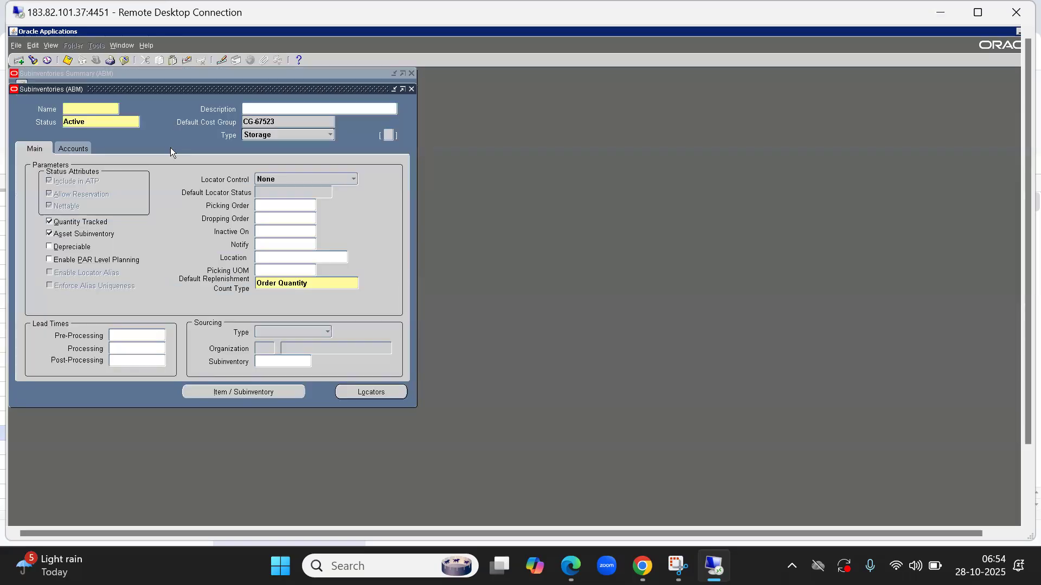
Name the new subinventory ABM FG, save it and close the form
{"action": "type", "text": "ABM"}
{"action": "key", "text": "Tab"}
{"action": "key", "text": "Right"}
{"action": "type", "text": "FG"}
{"action": "key", "text": "ctrl+s"}
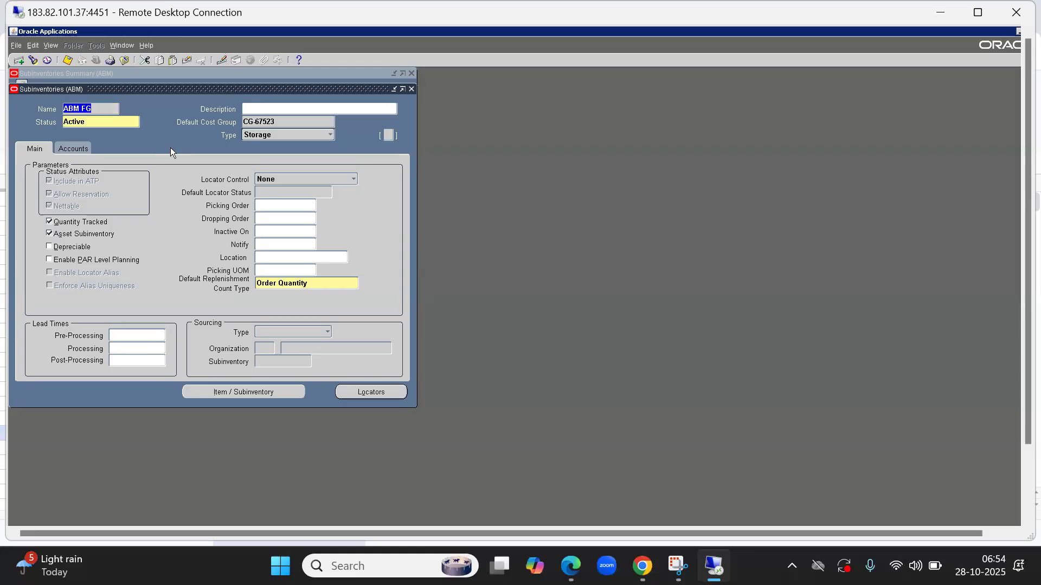
{"action": "key", "text": "alt+f"}
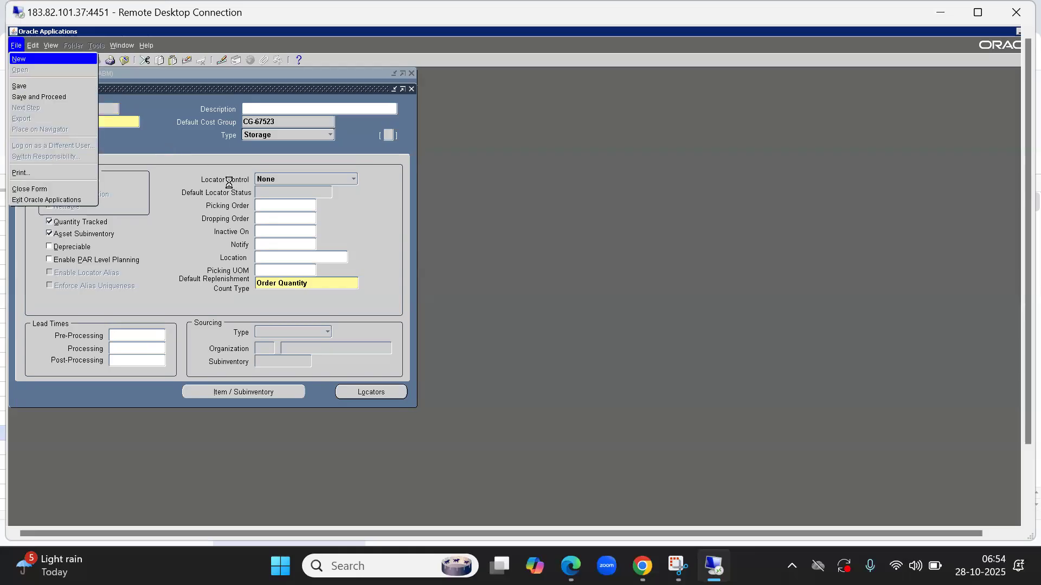
{"action": "key", "text": "c"}
Open Master Items and query item ABCL00889
{"action": "left_click", "coordinate": [30, 229]}
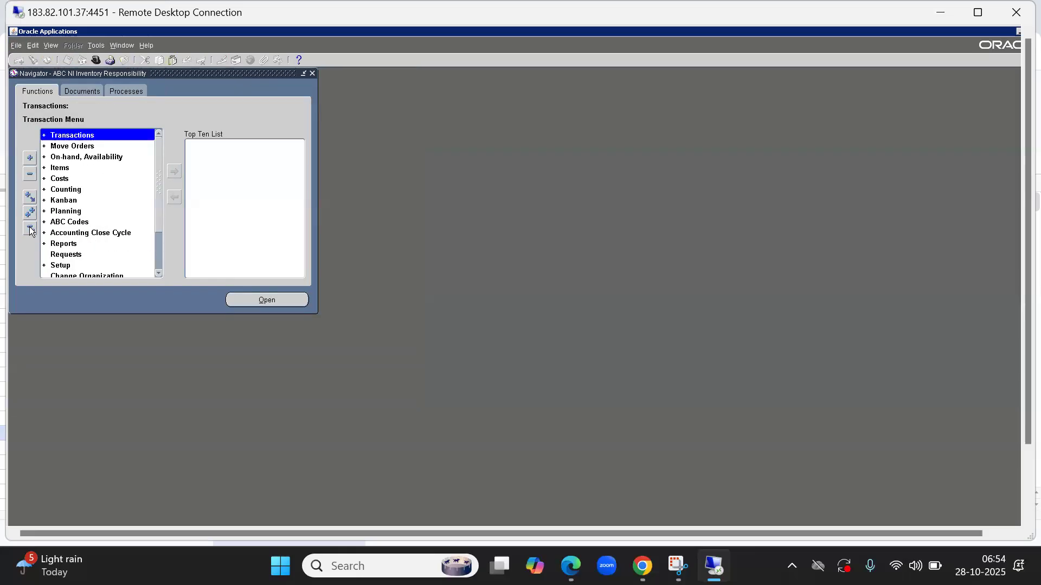
{"action": "key", "text": "Down"}
{"action": "key", "text": "Down"}
{"action": "key", "text": "Down"}
{"action": "key", "text": "Return"}
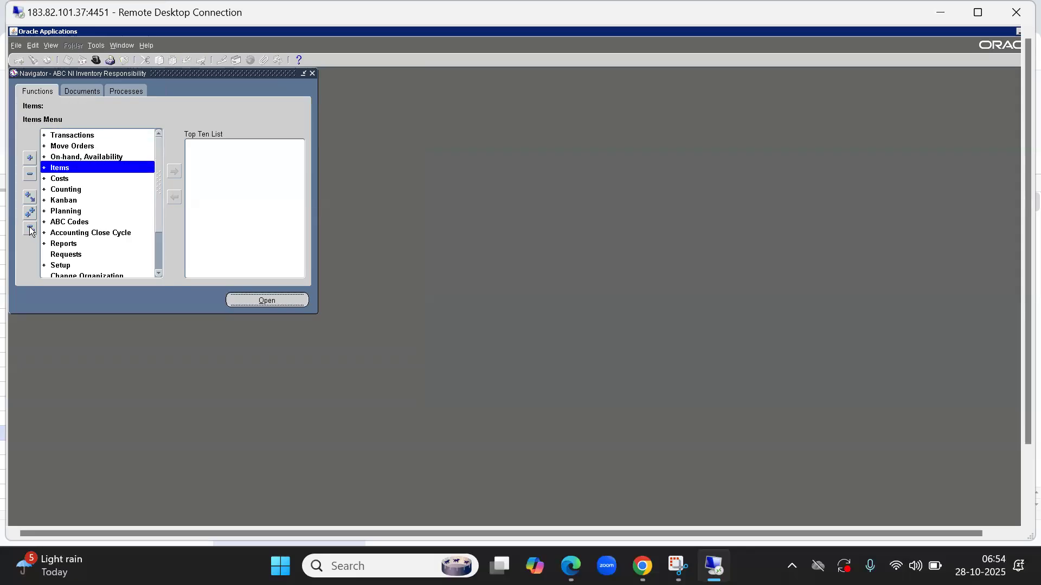
{"action": "key", "text": "Return"}
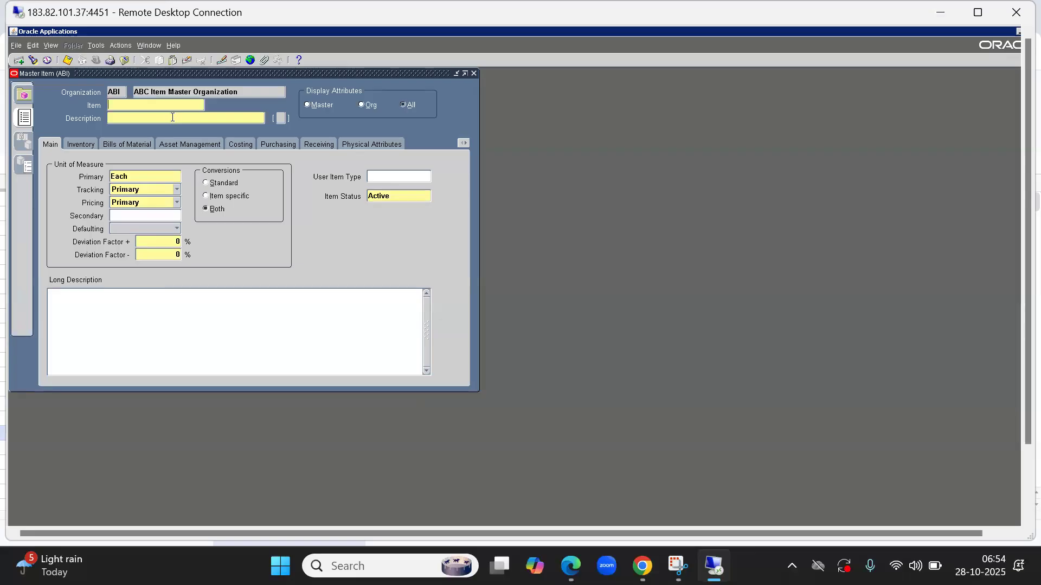
{"action": "key", "text": "F11"}
{"action": "type", "text": "98"}
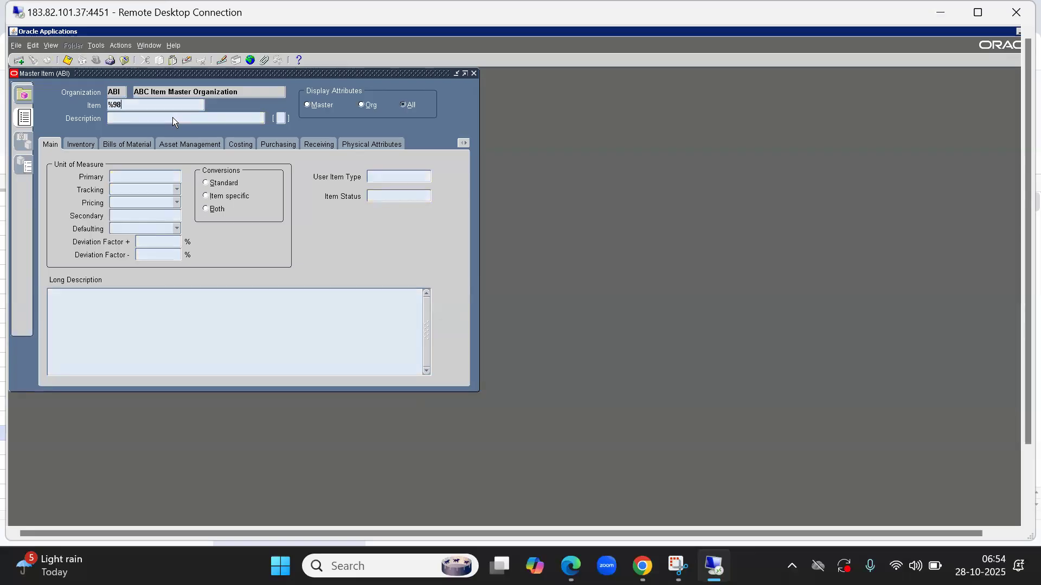
{"action": "key", "text": "shift+Home"}
{"action": "type", "text": "%3"}
{"action": "type", "text": "9"}
{"action": "key", "text": "ctrl+F11"}
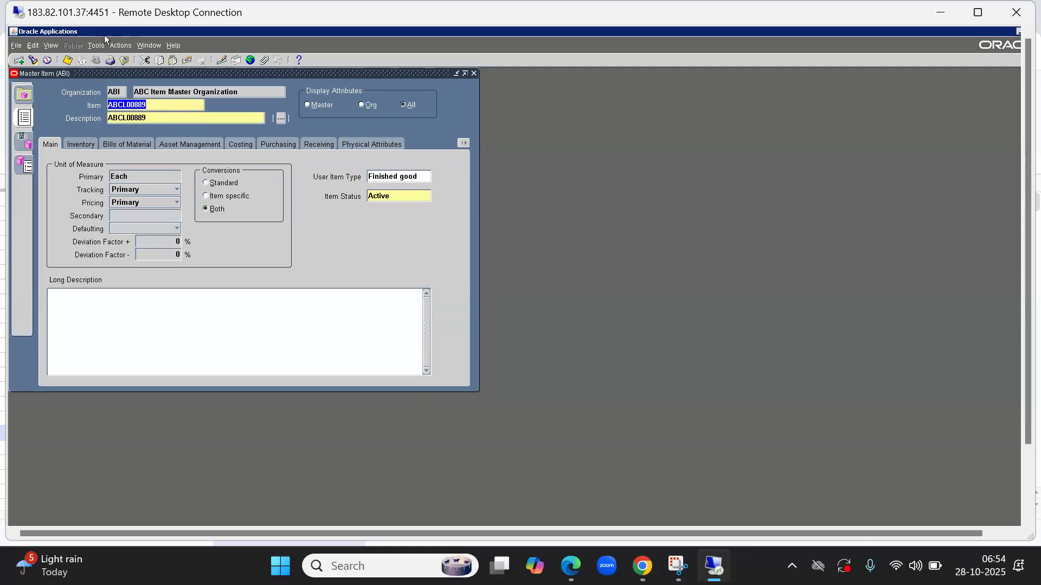
Assign item ABCL00889 to organization ABM, ABC Mumbai Inv Org, and close the item form
{"action": "left_click", "coordinate": [87, 46]}
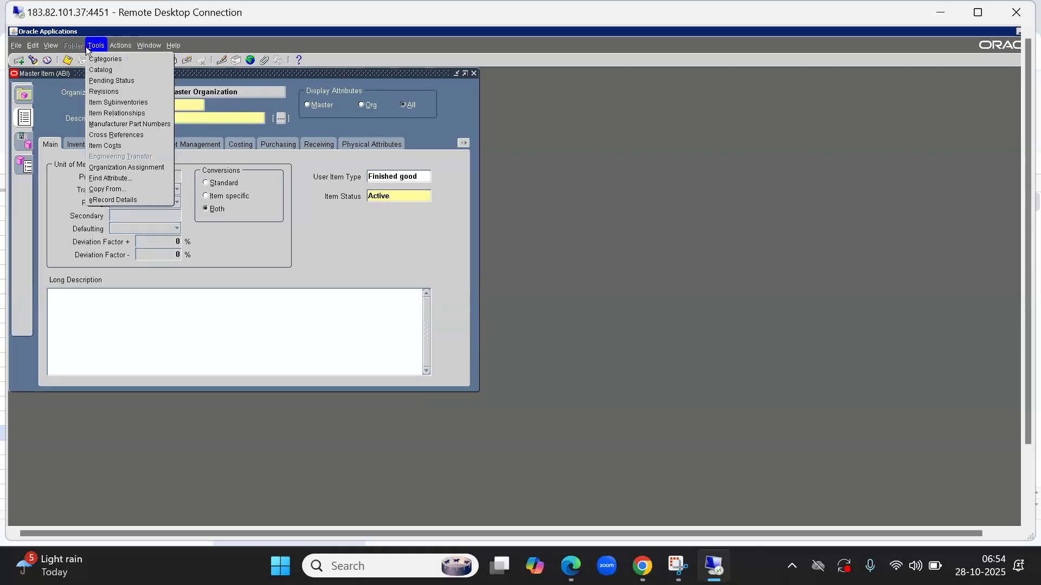
{"action": "left_click", "coordinate": [98, 167]}
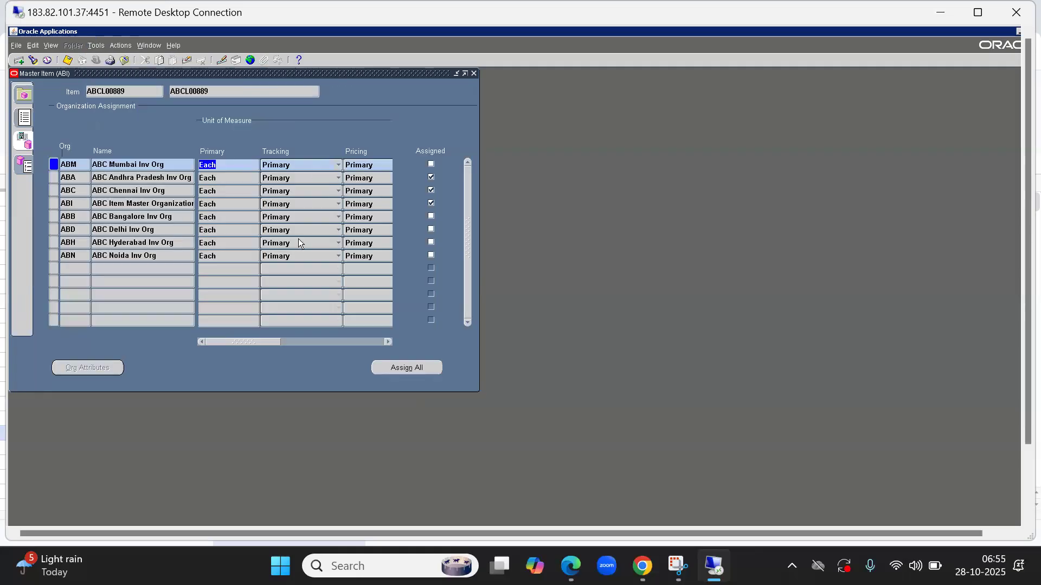
{"action": "left_click", "coordinate": [431, 164]}
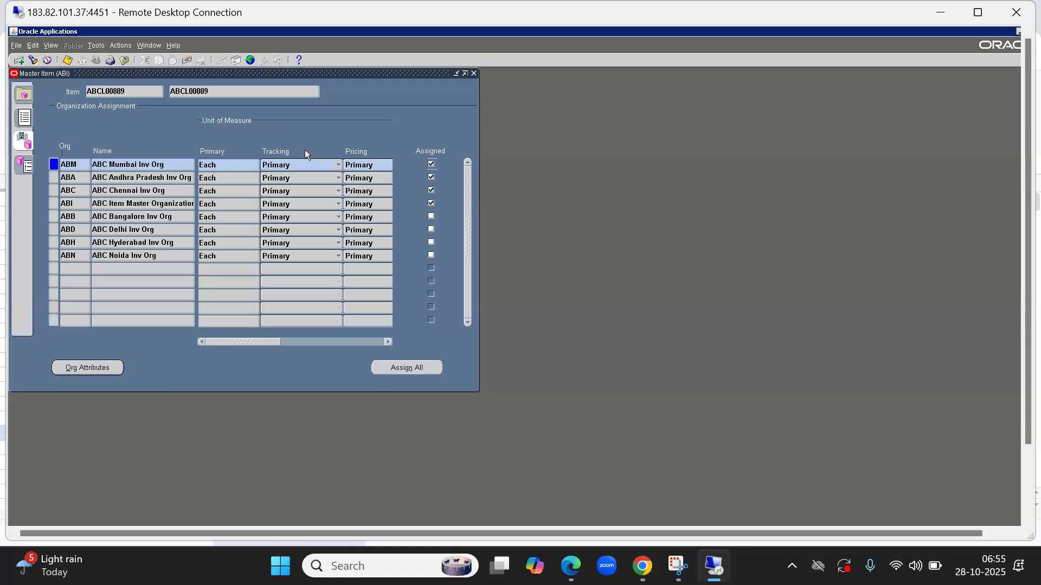
{"action": "key", "text": "F4"}
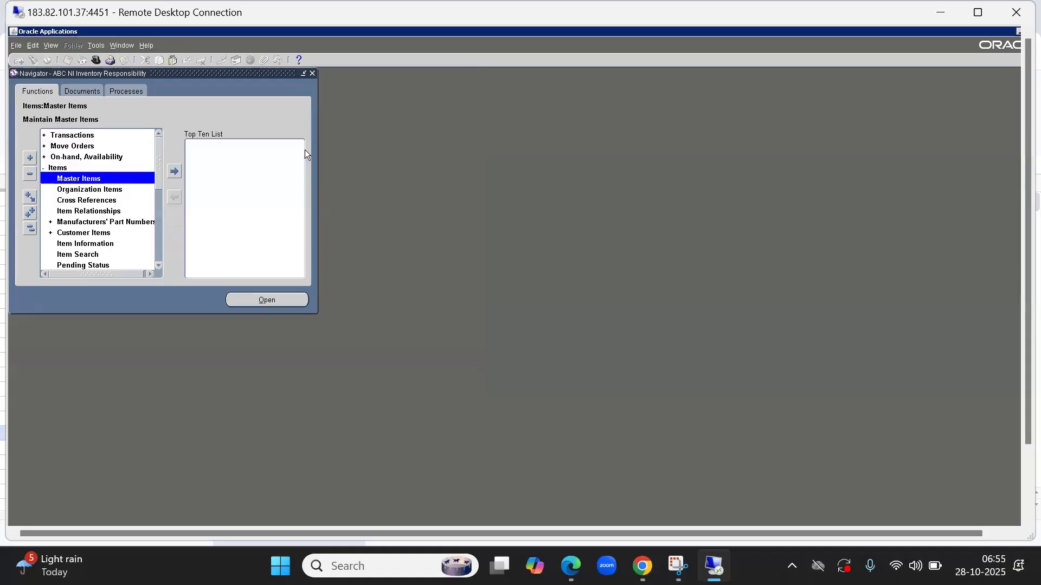
{"action": "left_click", "coordinate": [30, 229]}
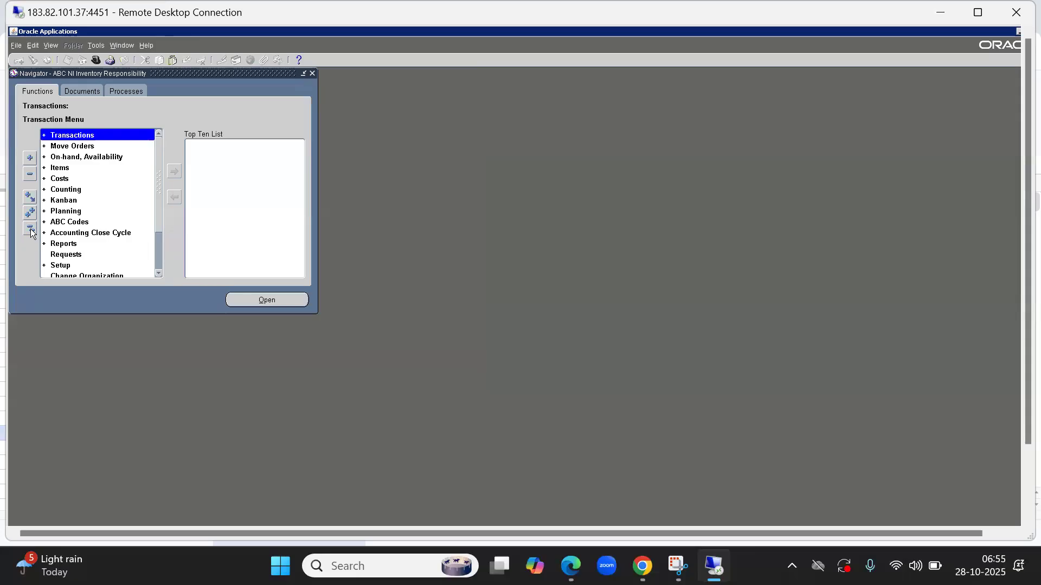
{"action": "key", "text": "Down"}
{"action": "key", "text": "Down"}
{"action": "key", "text": "Up"}
{"action": "key", "text": "Up"}
{"action": "key", "text": "Right"}
{"action": "key", "text": "Down"}
{"action": "key", "text": "Down"}
{"action": "key", "text": "Down"}
{"action": "key", "text": "Down"}
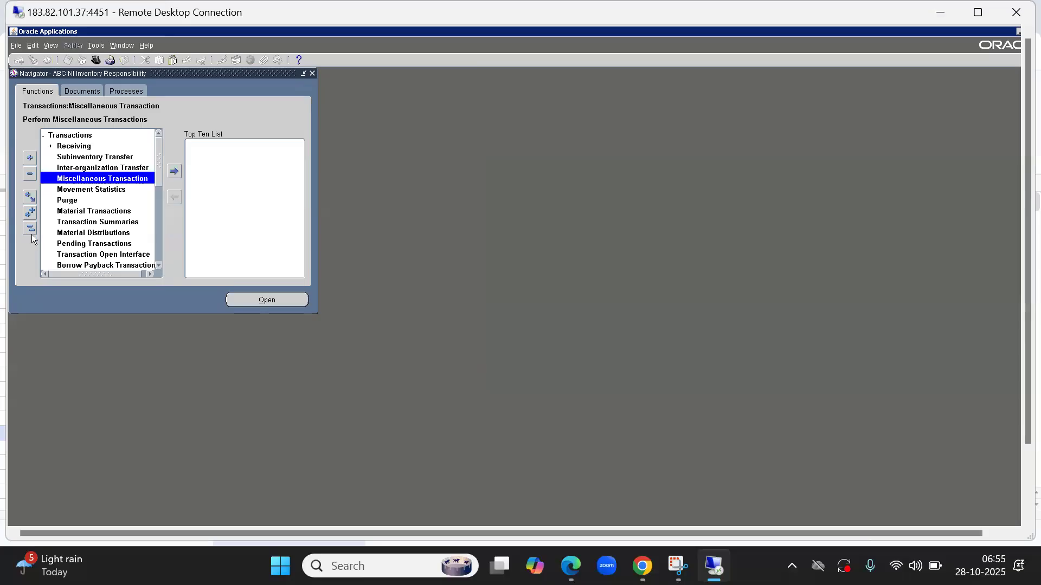
{"action": "left_click", "coordinate": [31, 229]}
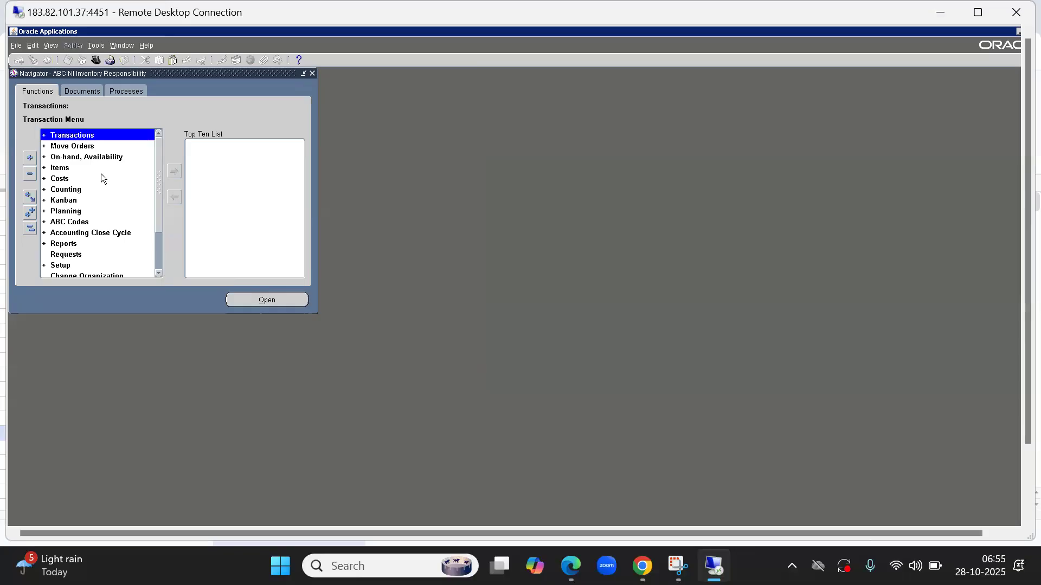
Open Item Costs, find item ABCL00889 and open its cost details in ABM
{"action": "key", "text": "Down"}
{"action": "key", "text": "Down"}
{"action": "key", "text": "Down"}
{"action": "key", "text": "Down"}
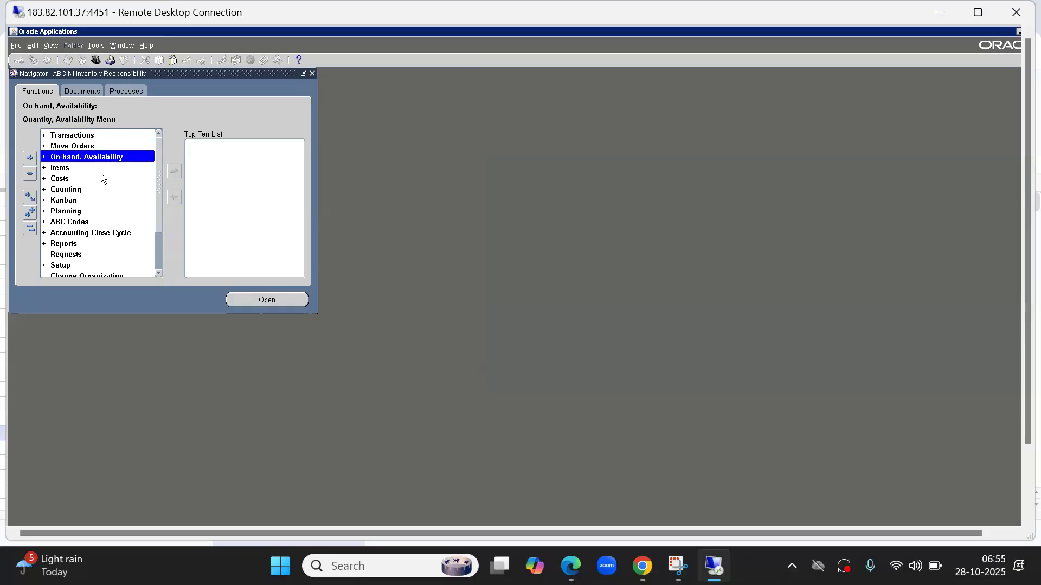
{"action": "key", "text": "Return"}
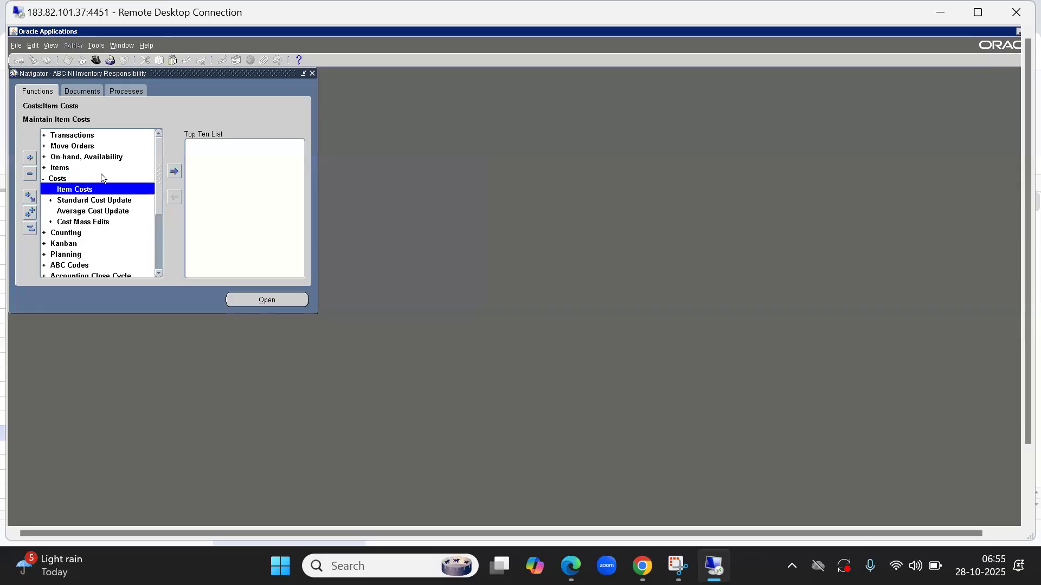
{"action": "key", "text": "Return"}
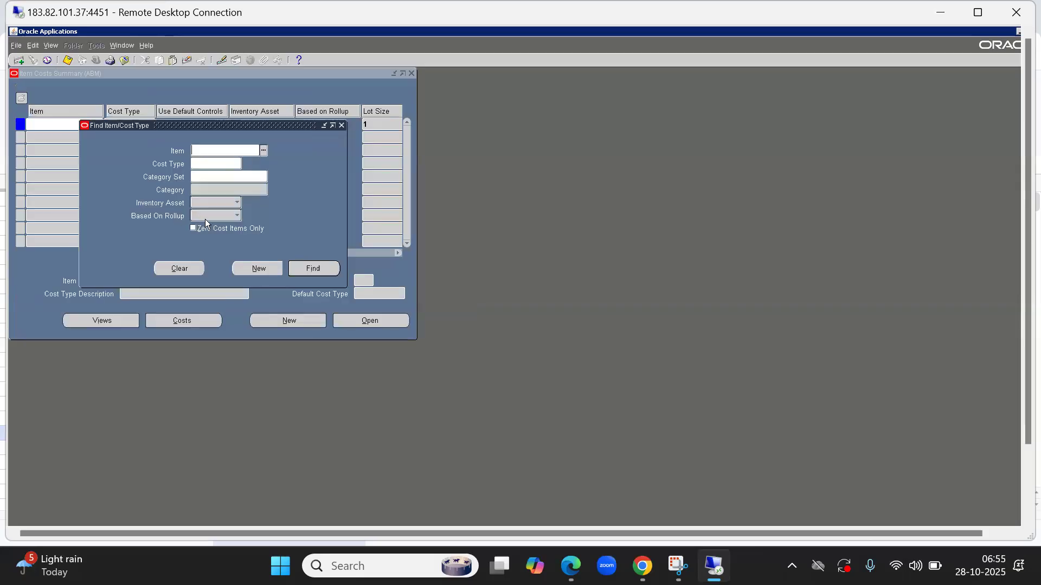
{"action": "type", "text": "ABCL00889"}
{"action": "key", "text": "Tab"}
{"action": "left_click", "coordinate": [296, 271]}
{"action": "left_click", "coordinate": [371, 321]}
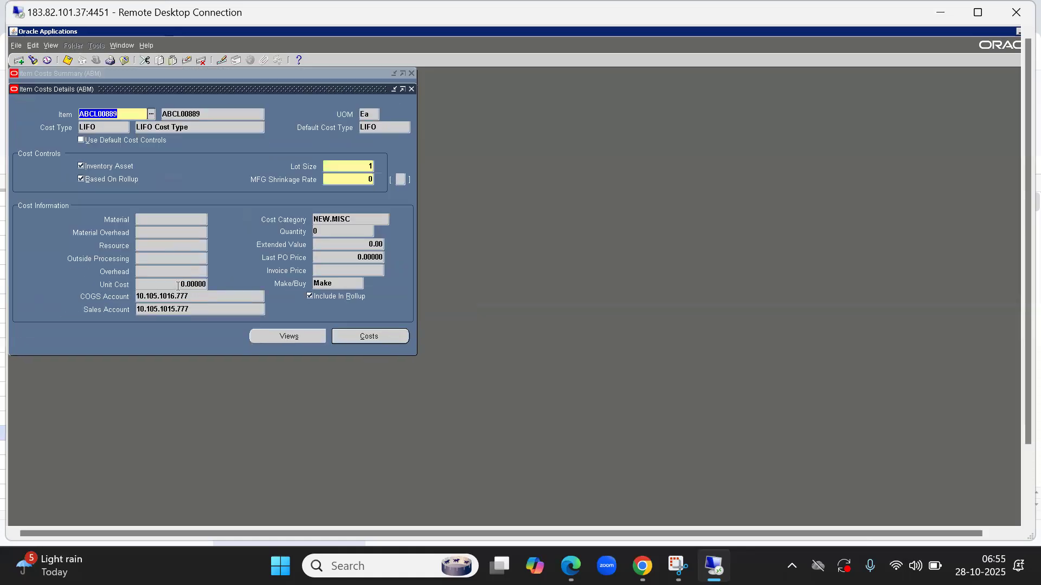
Check the unit cost, quantity and extended value of ABCL00889 under the LIFO cost type
{"action": "left_click", "coordinate": [177, 284]}
{"action": "left_click", "coordinate": [325, 232]}
{"action": "left_click", "coordinate": [361, 245]}
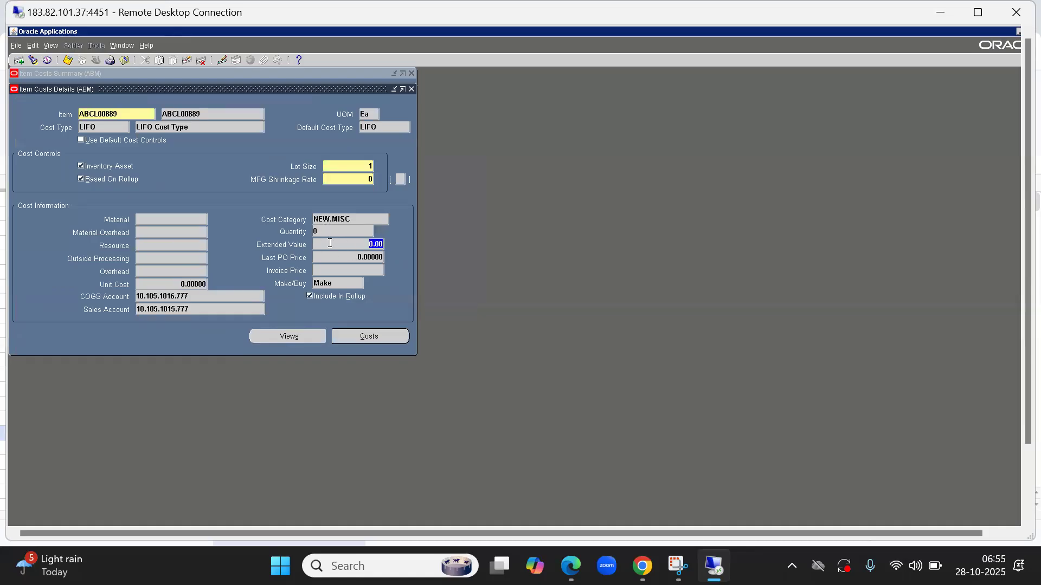
Inspect the Material cost element's rate and unit cost for ABCL00889, then close all item cost forms
{"action": "left_click", "coordinate": [376, 337]}
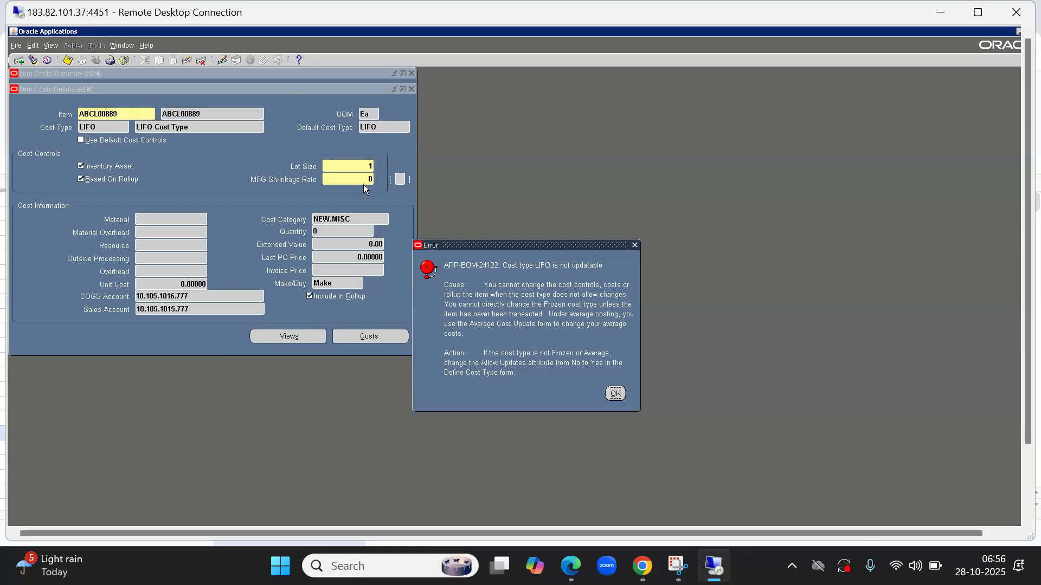
{"action": "left_click", "coordinate": [616, 393]}
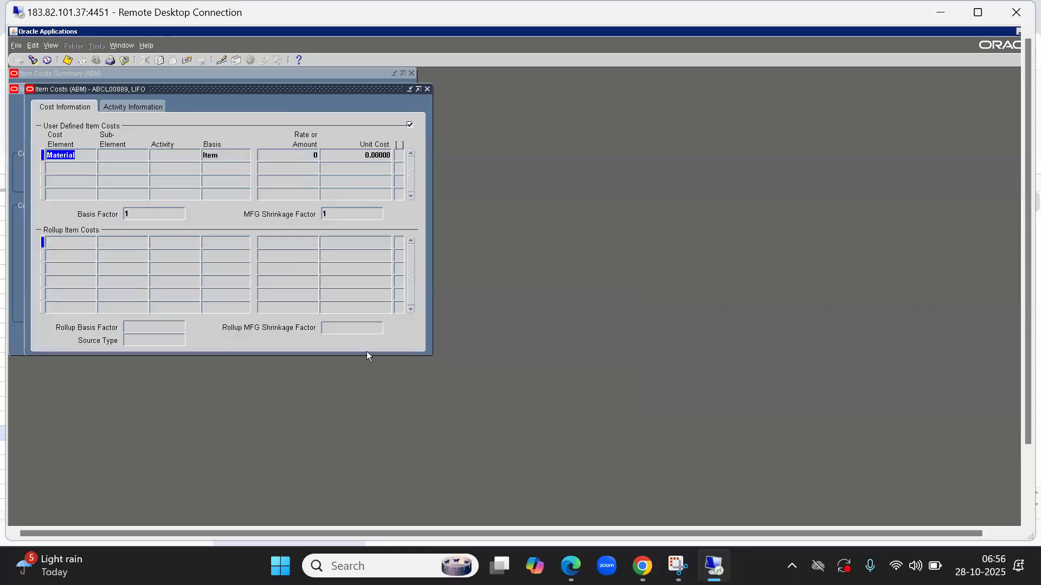
{"action": "left_click", "coordinate": [319, 155]}
{"action": "left_click", "coordinate": [374, 157]}
{"action": "left_click", "coordinate": [427, 89]}
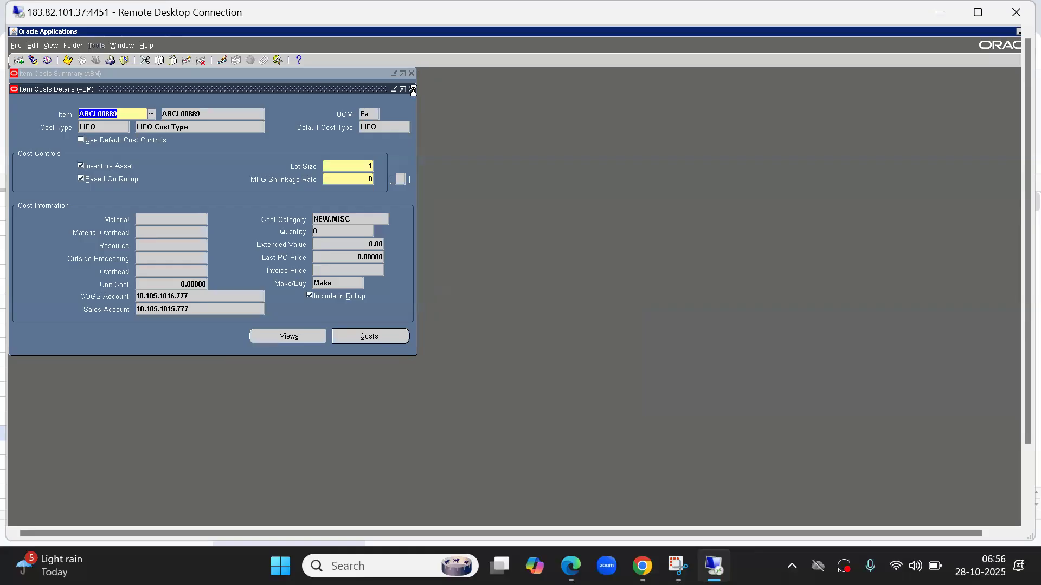
{"action": "left_click", "coordinate": [411, 87]}
{"action": "left_click", "coordinate": [411, 74]}
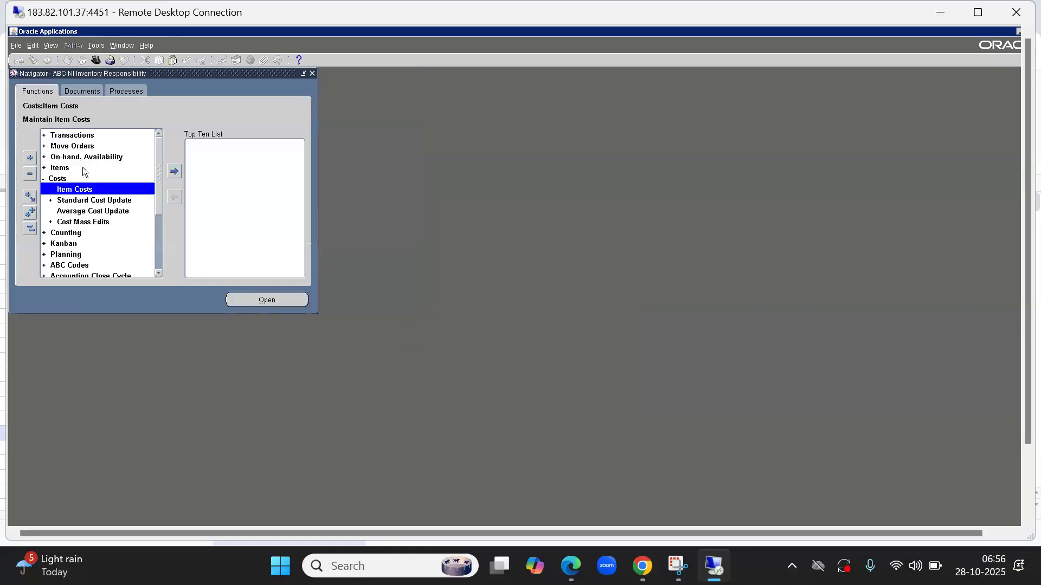
Expand the Transactions functions and open the Miscellaneous Transaction form for organization ABM
{"action": "left_click", "coordinate": [67, 142]}
{"action": "double_click", "coordinate": [68, 138]}
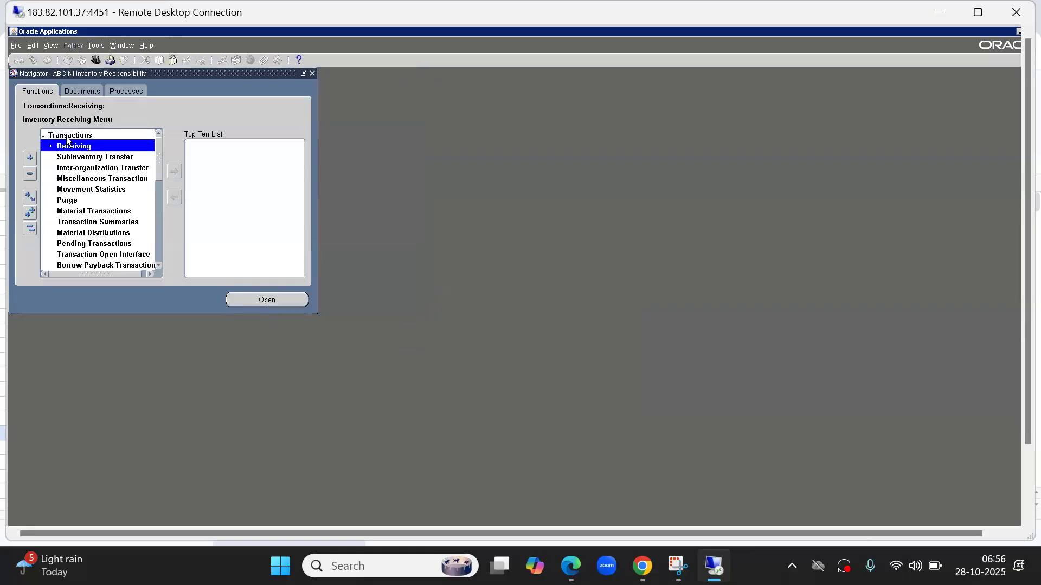
{"action": "key", "text": "Down"}
{"action": "key", "text": "Down"}
{"action": "key", "text": "Down"}
{"action": "key", "text": "Return"}
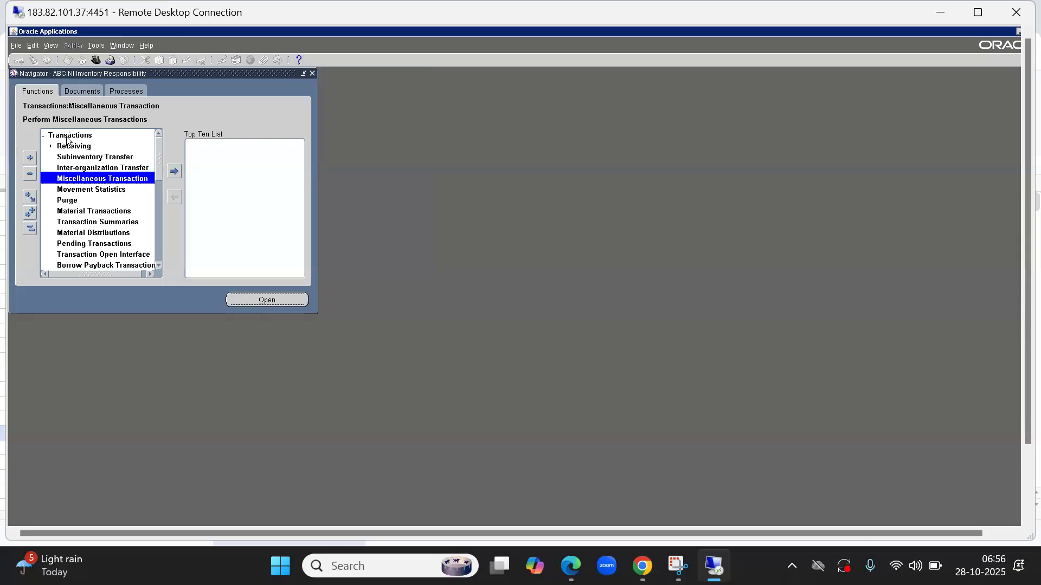
Set the transaction type to Miscellaneous receipt and open the transaction lines
{"action": "key", "text": "Tab"}
{"action": "type", "text": "m%rec"}
{"action": "key", "text": "Tab"}
{"action": "key", "text": "Down"}
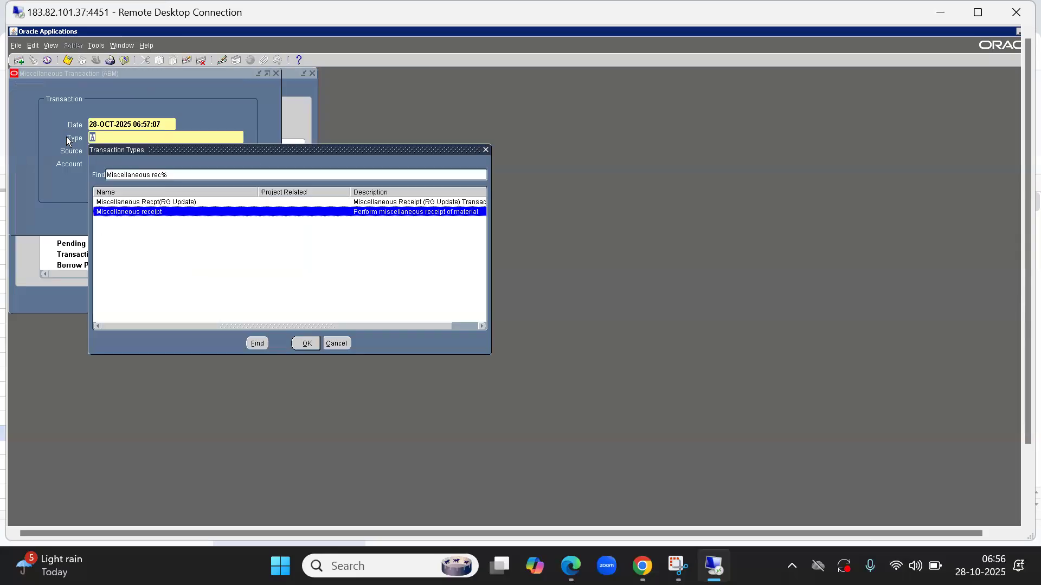
{"action": "key", "text": "Return"}
{"action": "left_click", "coordinate": [233, 217]}
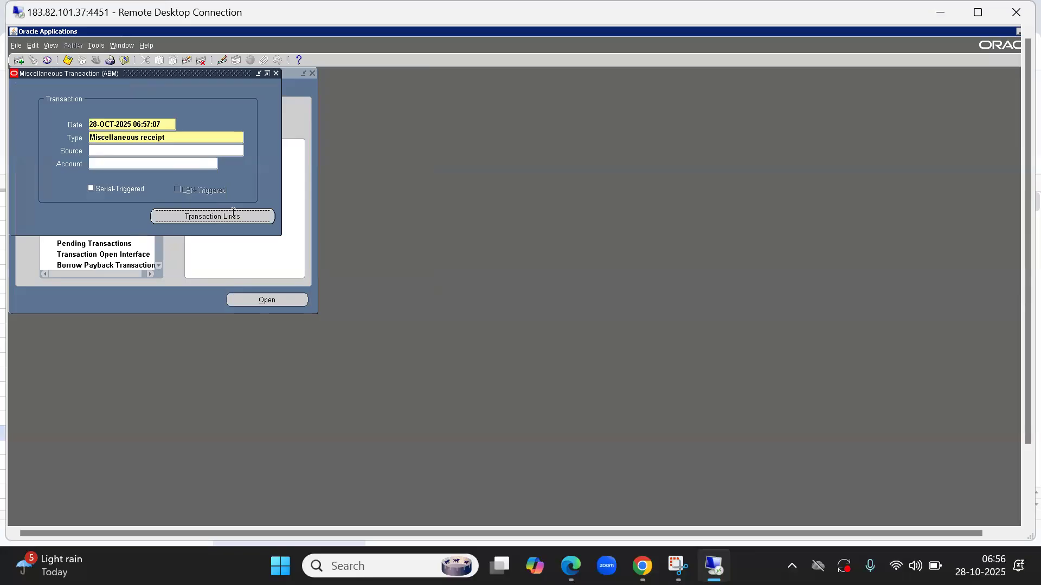
Enter a receipt line for item ABCL00889 in subinventory ABM FG with quantity 20 and unit cost 60000
{"action": "type", "text": "ABCL00889"}
{"action": "key", "text": "Tab"}
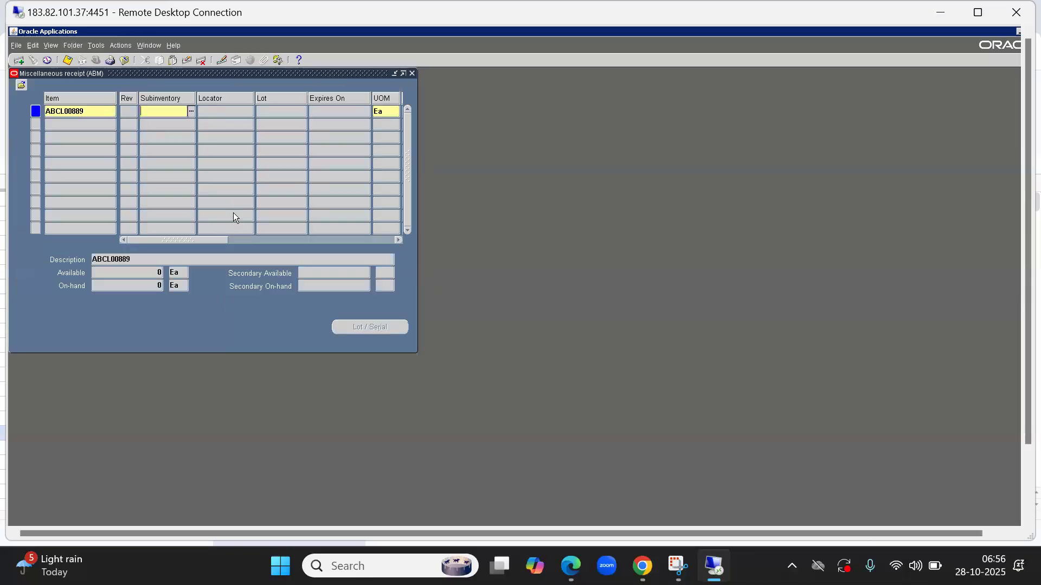
{"action": "type", "text": "%"}
{"action": "key", "text": "Tab"}
{"action": "key", "text": "Tab"}
{"action": "type", "text": "20"}
{"action": "key", "text": "Tab"}
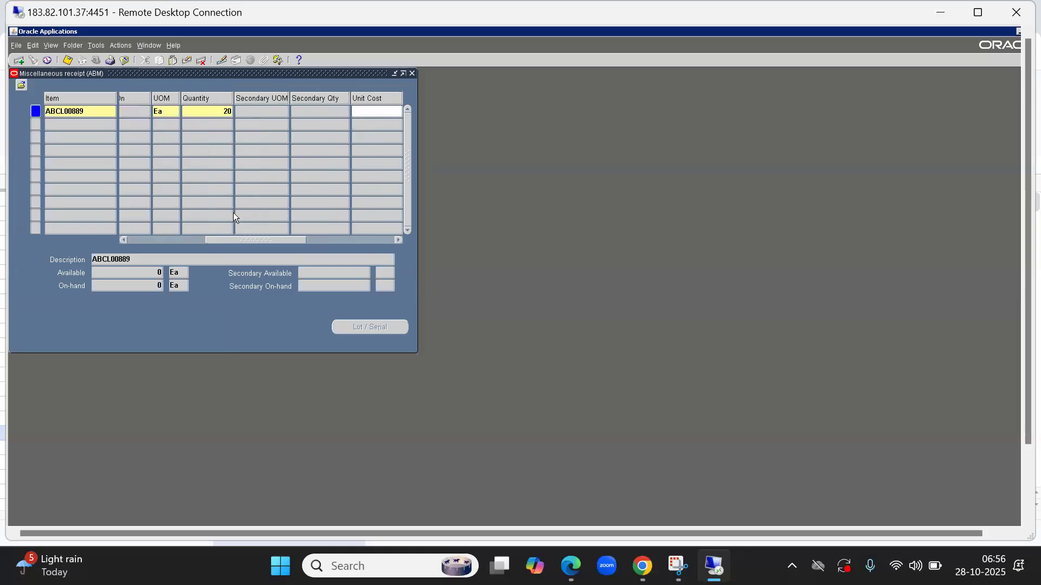
{"action": "type", "text": "60000"}
{"action": "key", "text": "Tab"}
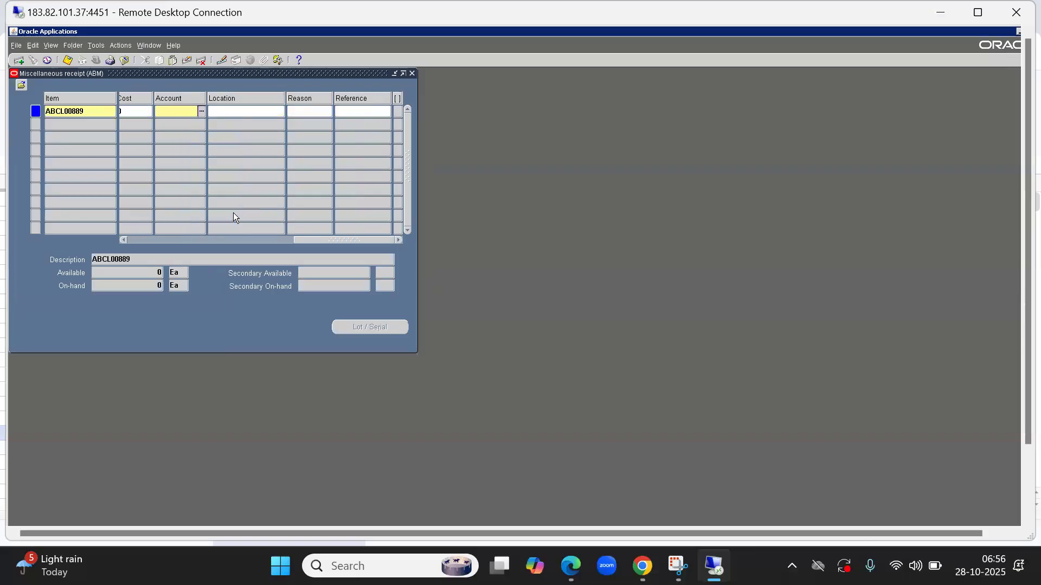
Assign account 10.105.1019.777 to the ABCL00889 receipt line
{"action": "type", "text": "10.1"}
{"action": "type", "text": "0"}
{"action": "type", "text": "5"}
{"action": "type", "text": ".1019."}
{"action": "type", "text": "7"}
{"action": "type", "text": "7"}
{"action": "key", "text": "Tab"}
{"action": "type", "text": "777"}
{"action": "key", "text": "Tab"}
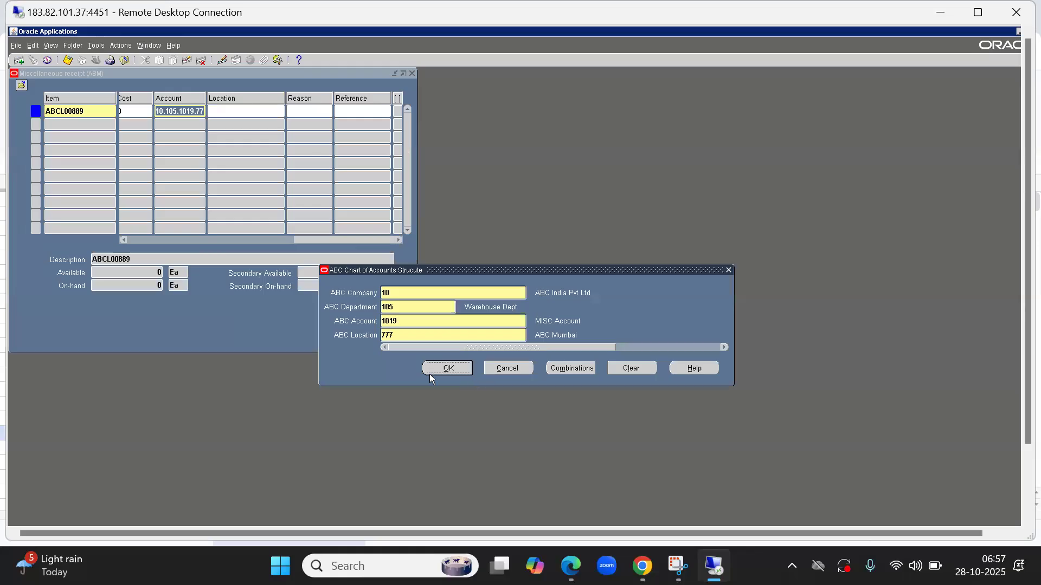
{"action": "left_click", "coordinate": [452, 368]}
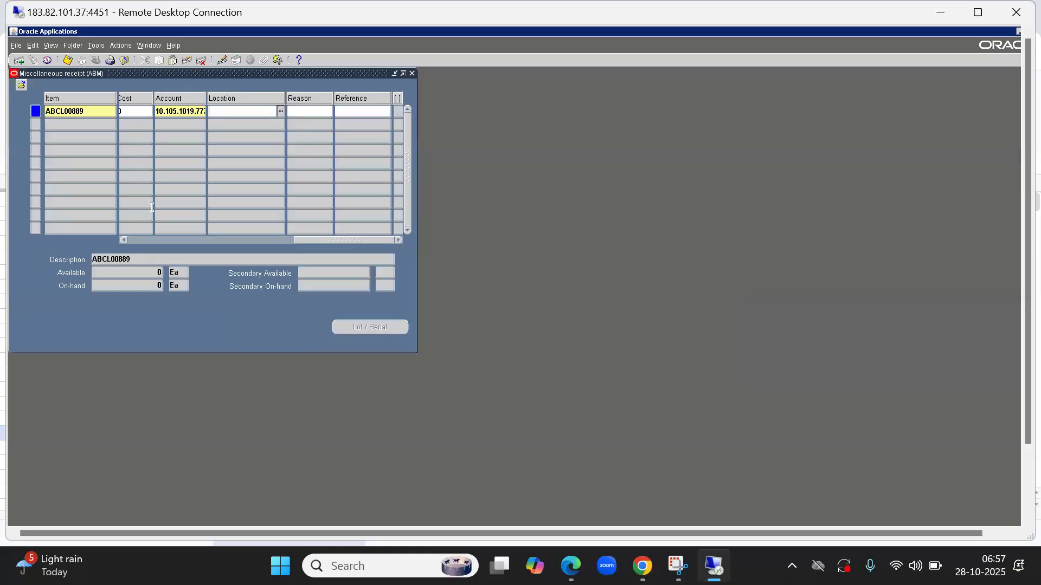
Recheck the unit cost on the receipt line and save the miscellaneous receipt
{"action": "left_click", "coordinate": [289, 243]}
{"action": "double_click", "coordinate": [273, 113]}
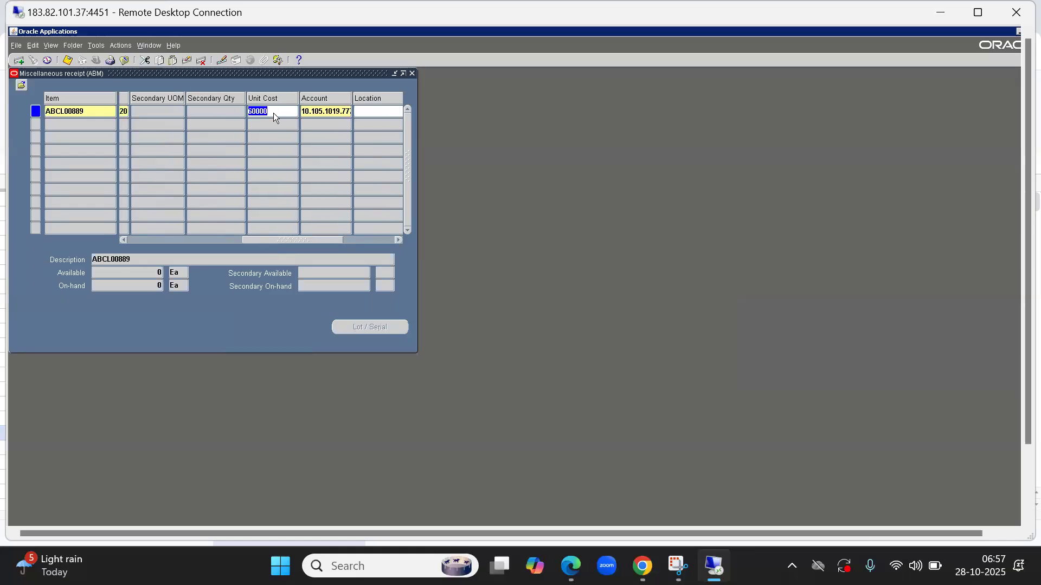
{"action": "key", "text": "ctrl+s"}
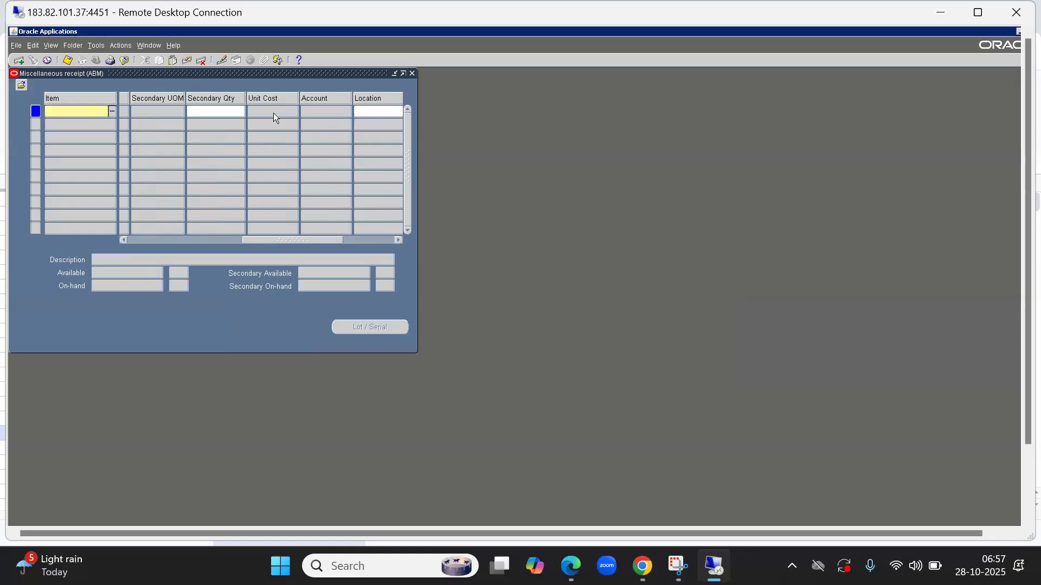
Enter ABCL00889 on a new receipt line to check its available and on-hand quantities, then close the transaction forms without saving
{"action": "left_click_drag", "start_coordinate": [281, 240], "coordinate": [106, 232]}
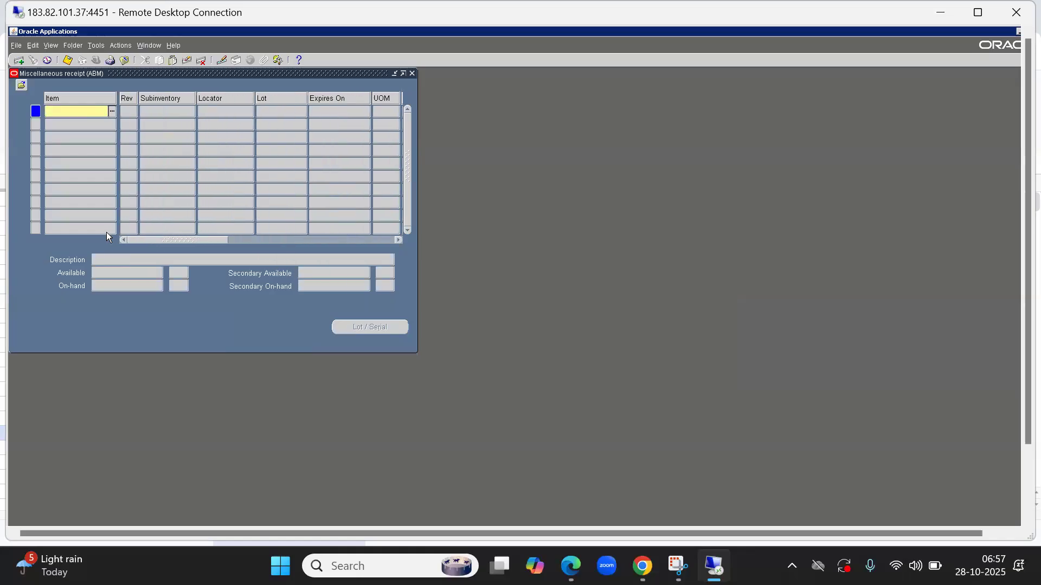
{"action": "type", "text": "ABCL00889"}
{"action": "key", "text": "Tab"}
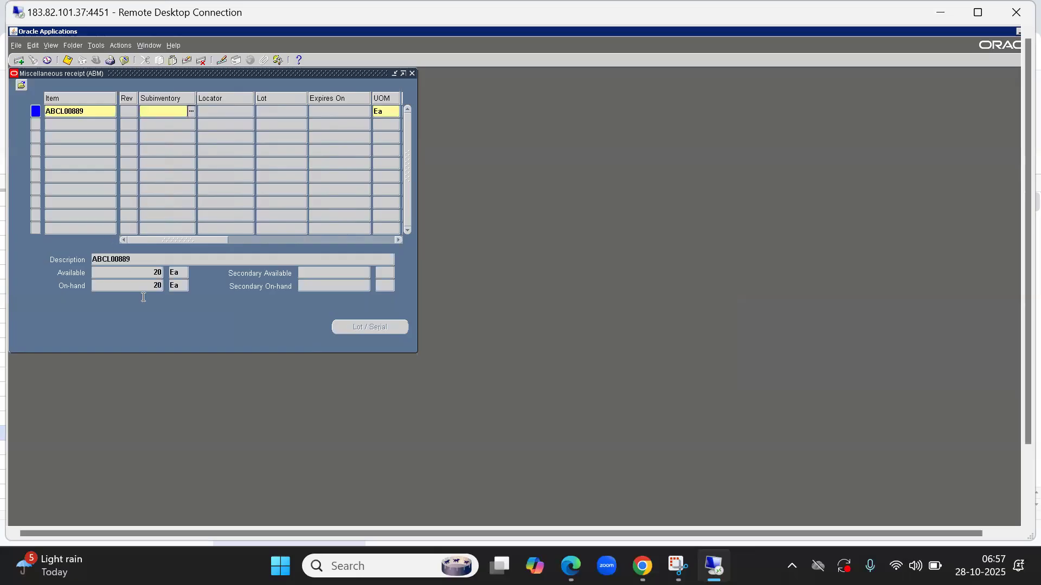
{"action": "left_click", "coordinate": [145, 272]}
{"action": "key", "text": "F4"}
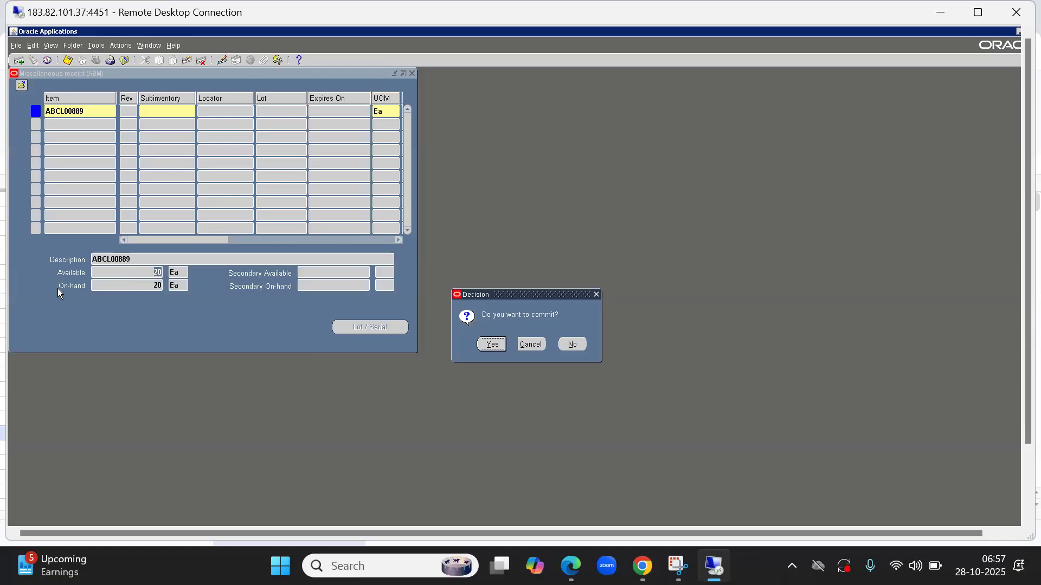
{"action": "left_click", "coordinate": [492, 344]}
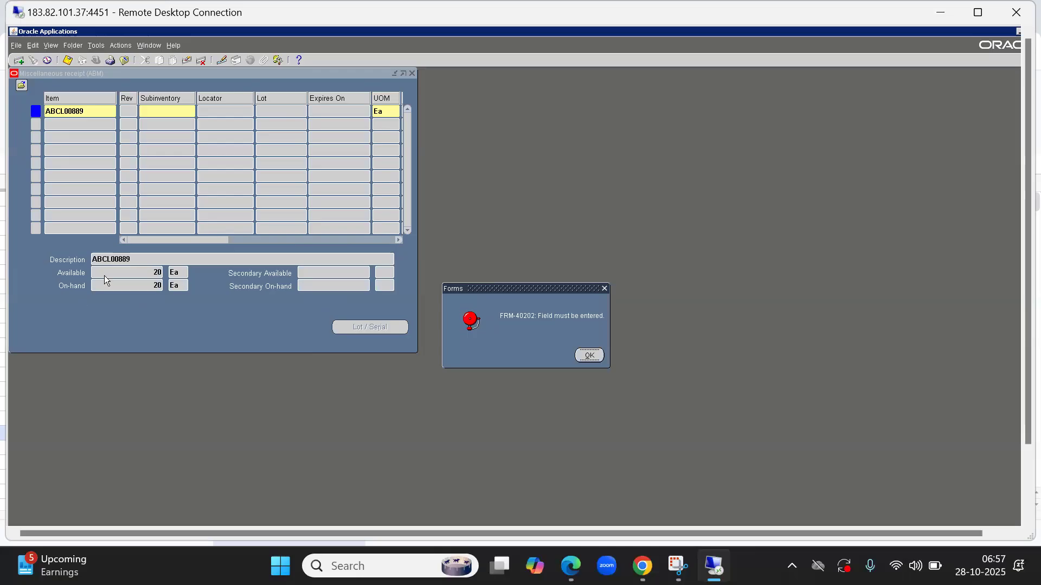
{"action": "left_click", "coordinate": [575, 358]}
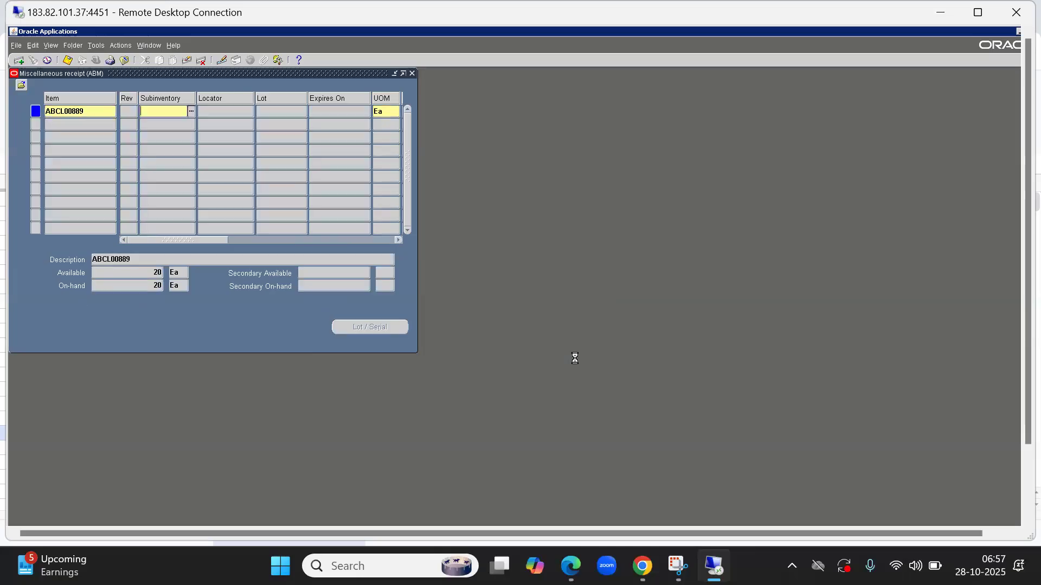
{"action": "left_click", "coordinate": [533, 355]}
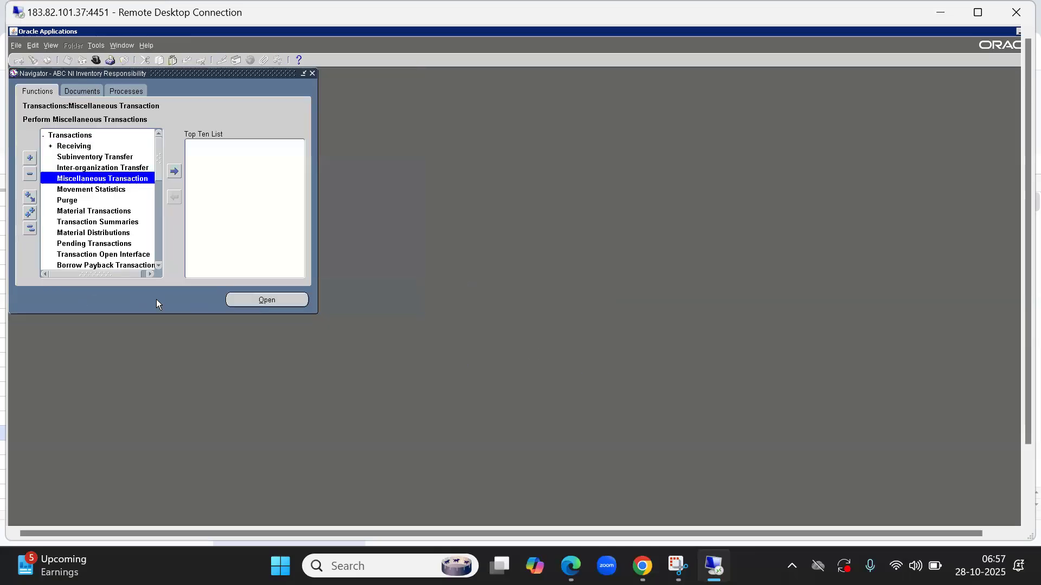
Open Item Costs, find item ABCL00889 and open its cost details to review the cost after the receipt
{"action": "left_click", "coordinate": [31, 229]}
{"action": "key", "text": "c"}
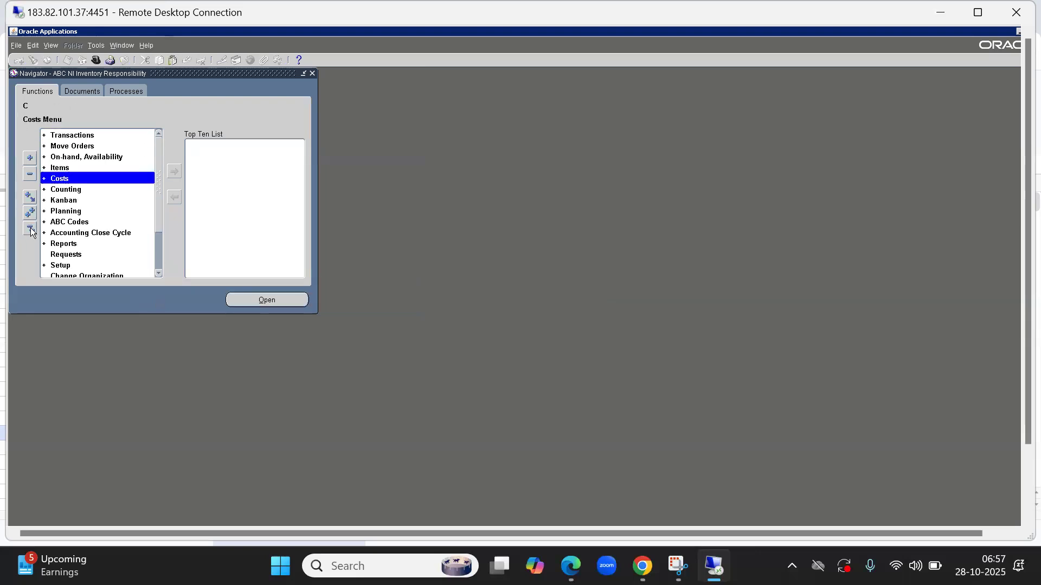
{"action": "key", "text": "Return"}
{"action": "key", "text": "Return"}
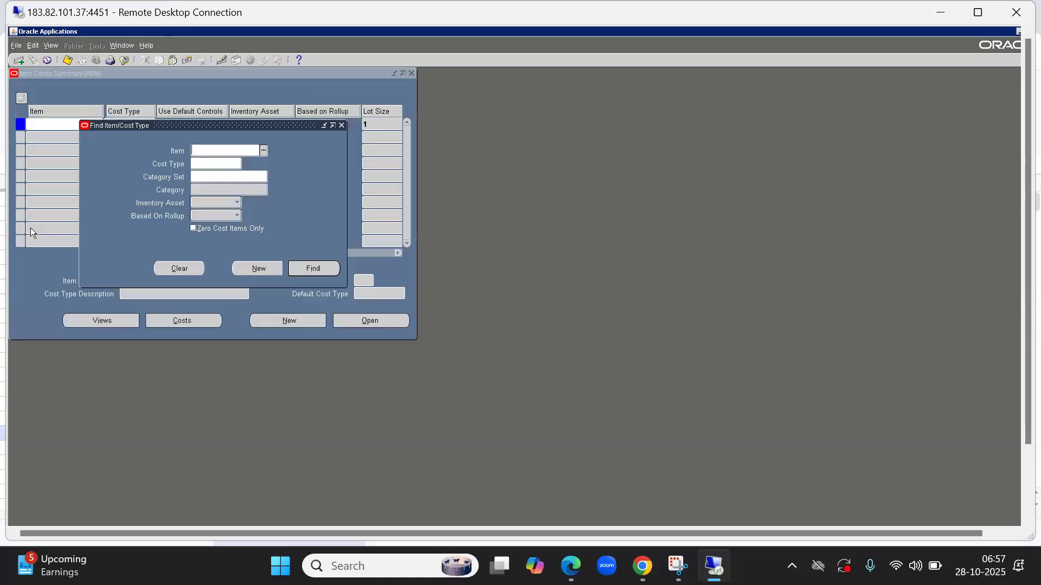
{"action": "type", "text": "ABCL00889"}
{"action": "key", "text": "Return"}
{"action": "left_click", "coordinate": [369, 320]}
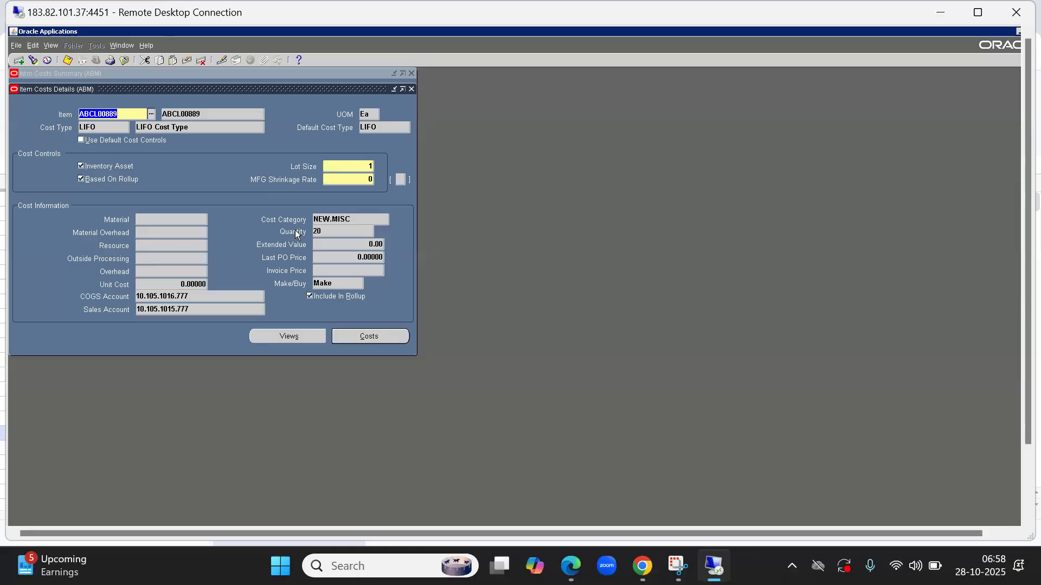
Check the quantity, unit cost and extended value of ABCL00889, then query the item again to refresh its costs
{"action": "left_click", "coordinate": [334, 233]}
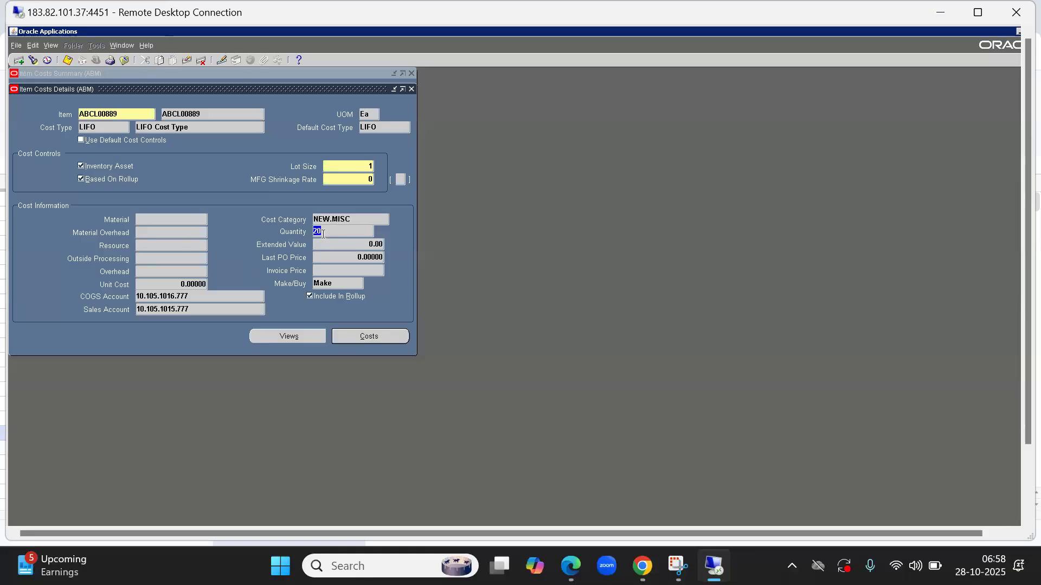
{"action": "left_click", "coordinate": [169, 283]}
{"action": "left_click", "coordinate": [362, 243]}
{"action": "left_click", "coordinate": [169, 285]}
{"action": "left_click", "coordinate": [34, 63]}
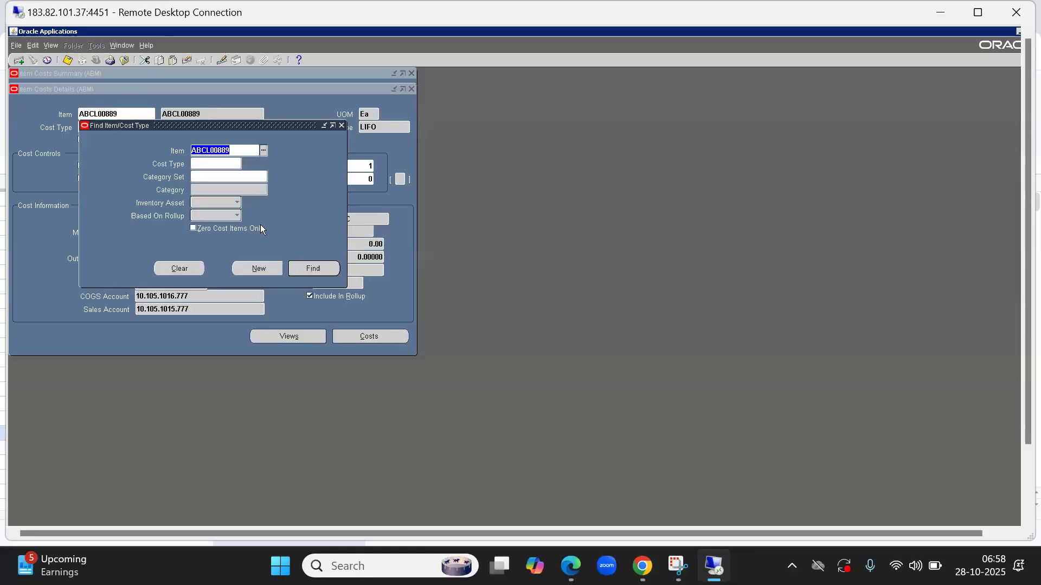
{"action": "left_click", "coordinate": [316, 269]}
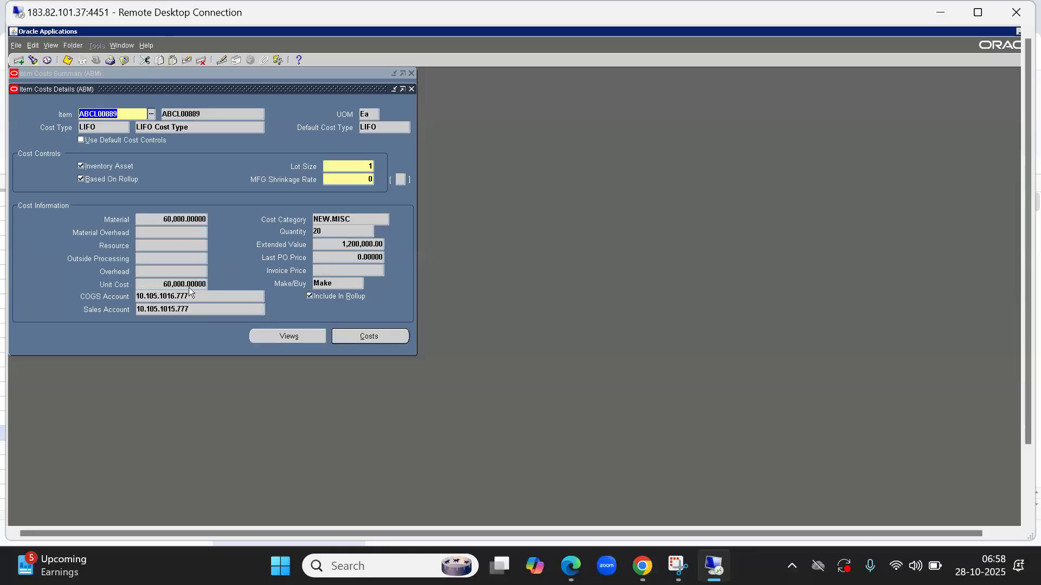
Examine the refreshed unit cost and extended value of ABCL00889, then close the item cost forms
{"action": "left_click", "coordinate": [164, 284]}
{"action": "left_click_drag", "start_coordinate": [185, 284], "coordinate": [143, 286]}
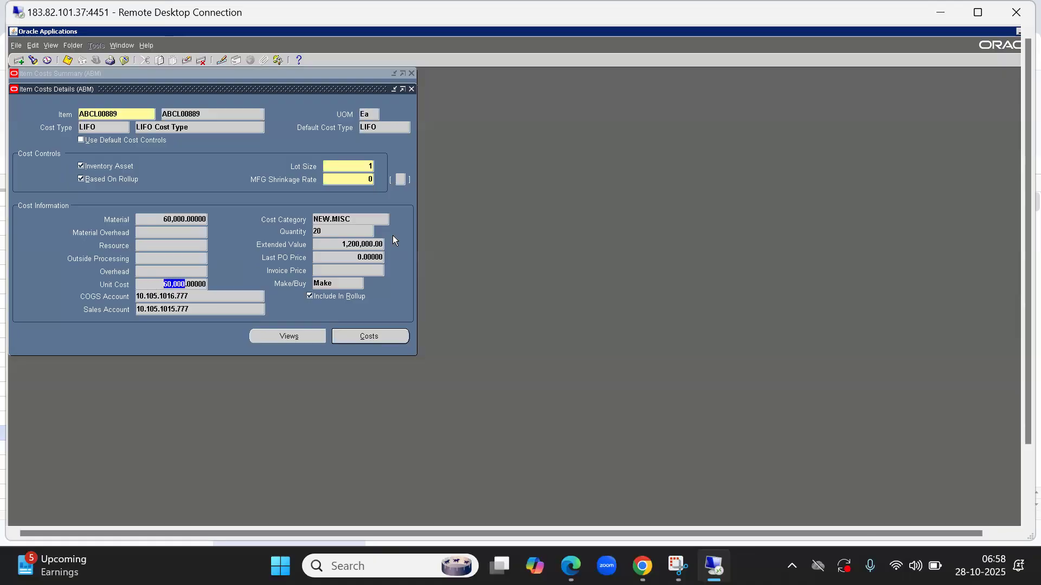
{"action": "left_click_drag", "start_coordinate": [333, 247], "coordinate": [455, 235]}
{"action": "key", "text": "F4"}
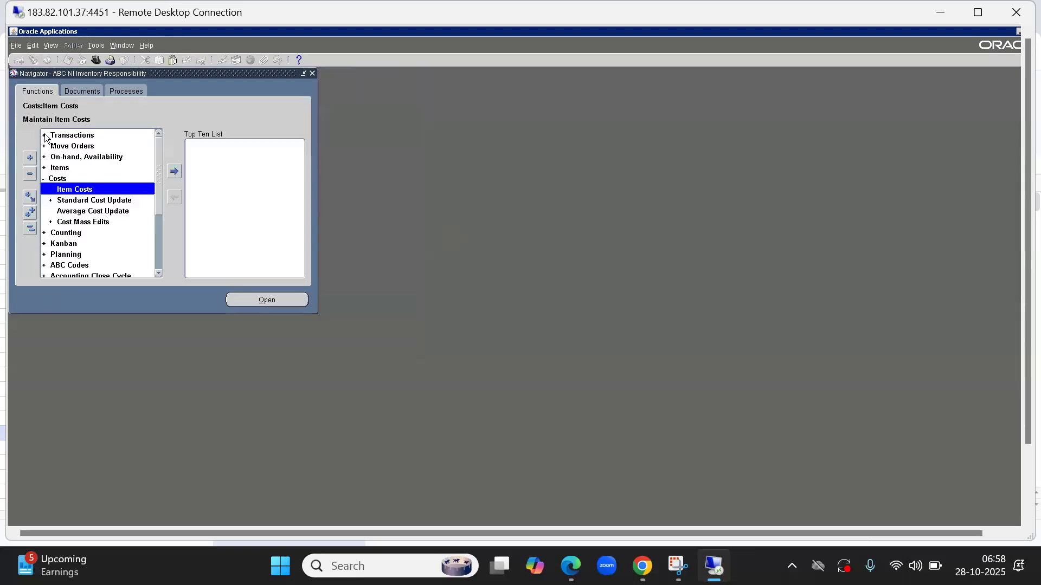
Start another miscellaneous transaction of type Miscellaneous receipt in ABM and open its lines
{"action": "double_click", "coordinate": [73, 135]}
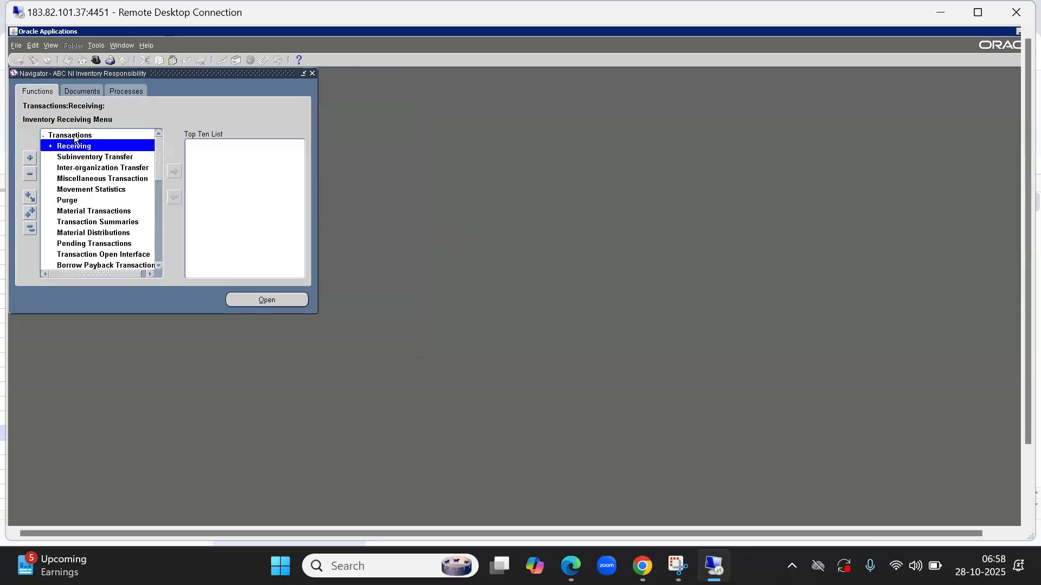
{"action": "key", "text": "Down"}
{"action": "key", "text": "Down"}
{"action": "key", "text": "Down"}
{"action": "key", "text": "Return"}
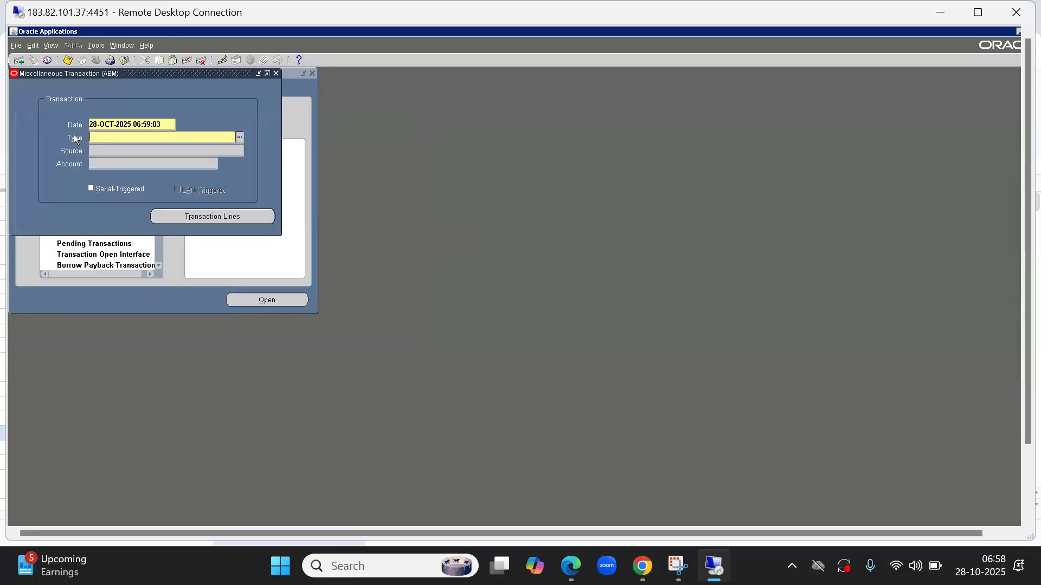
{"action": "key", "text": "ctrl+l"}
{"action": "key", "text": "Down"}
{"action": "key", "text": "Return"}
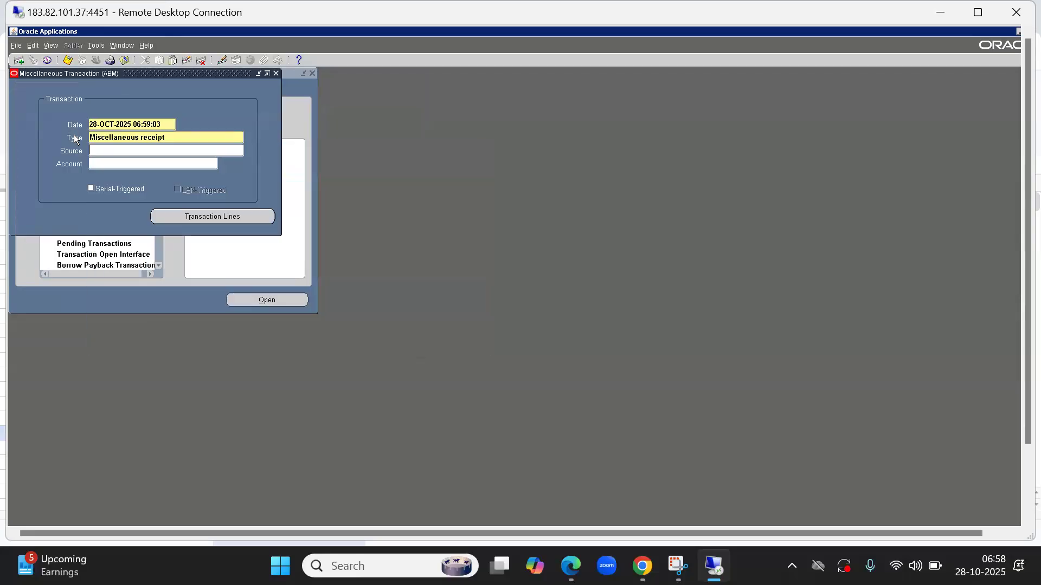
{"action": "left_click", "coordinate": [230, 216]}
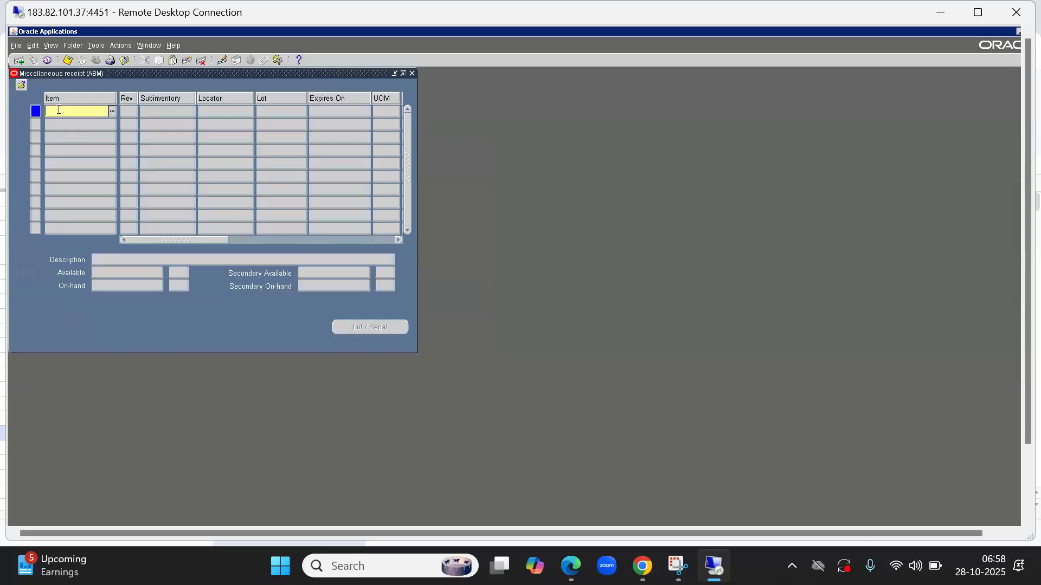
Enter a receipt line for item ABCL00889 in subinventory ABM FG with quantity 30
{"action": "type", "text": "ABCL00889"}
{"action": "key", "text": "Tab"}
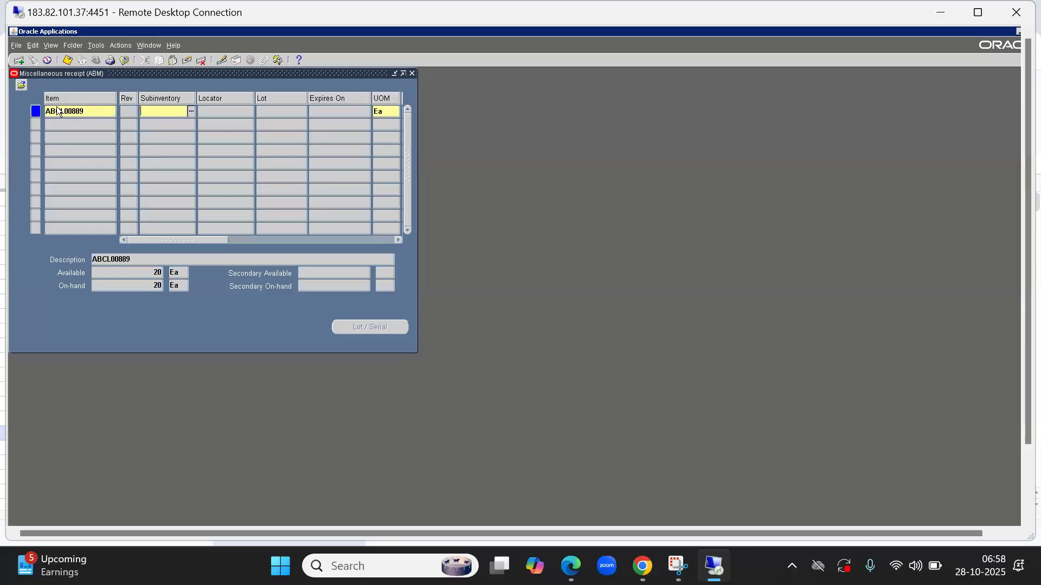
{"action": "type", "text": "%"}
{"action": "key", "text": "Tab"}
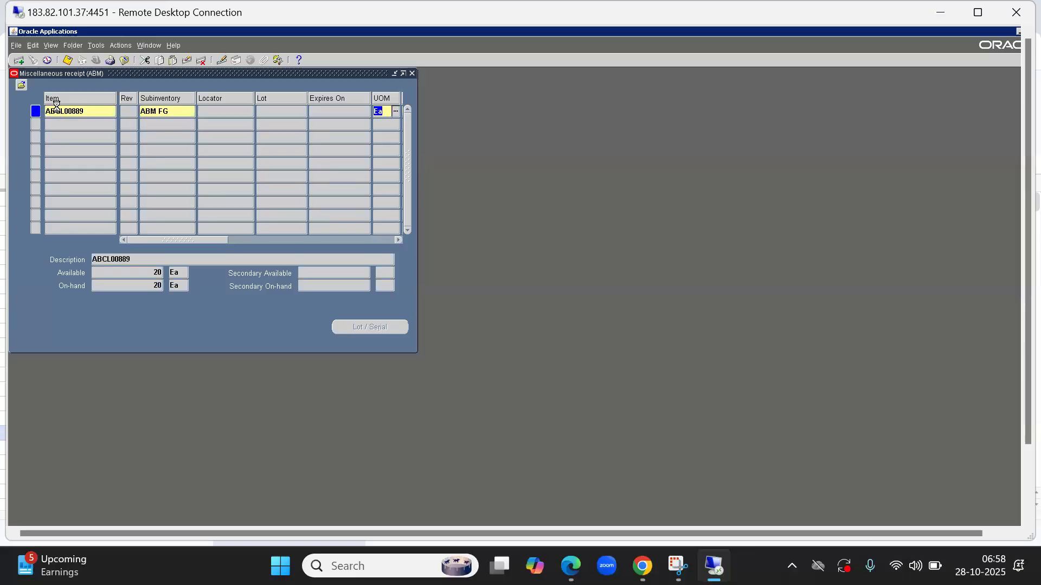
{"action": "key", "text": "Tab"}
{"action": "type", "text": "3000"}
{"action": "key", "text": "BackSpace"}
{"action": "key", "text": "BackSpace"}
{"action": "key", "text": "Tab"}
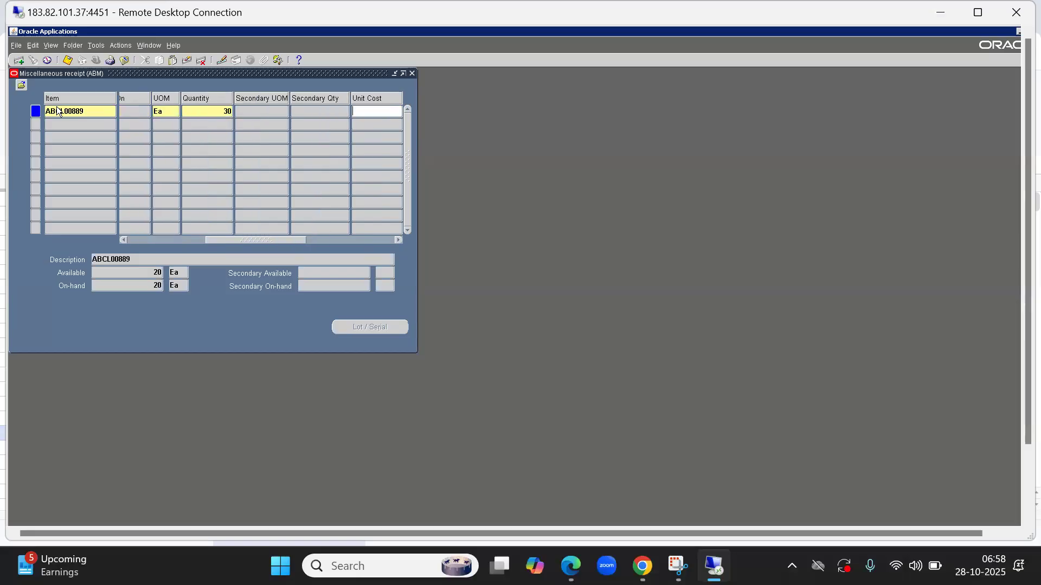
Check the second purchase price in the costing spreadsheet and set the receipt line's unit cost to 64000
{"action": "key", "text": "alt+Tab"}
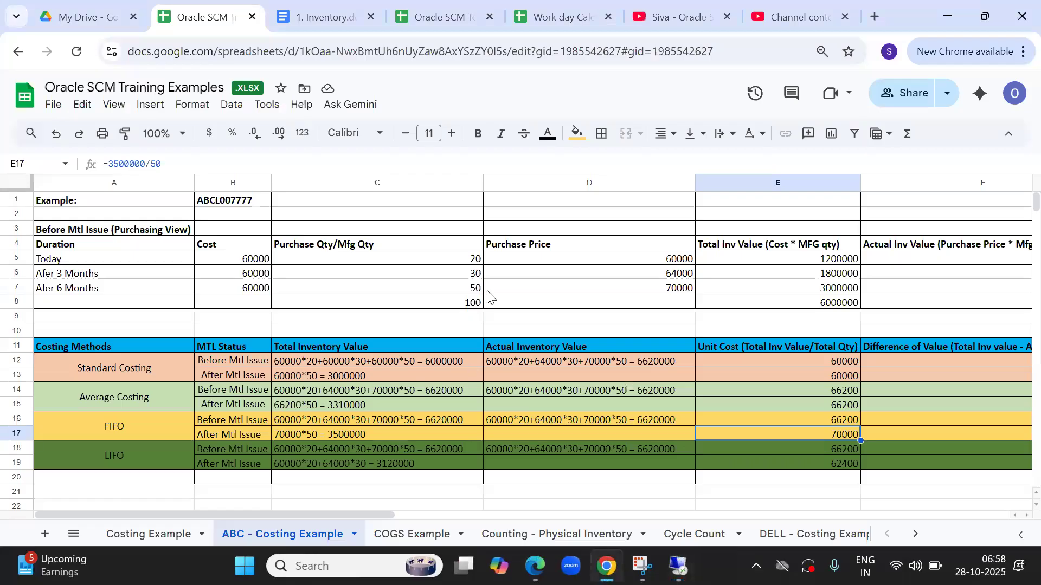
{"action": "left_click", "coordinate": [670, 276]}
{"action": "key", "text": "alt+Tab"}
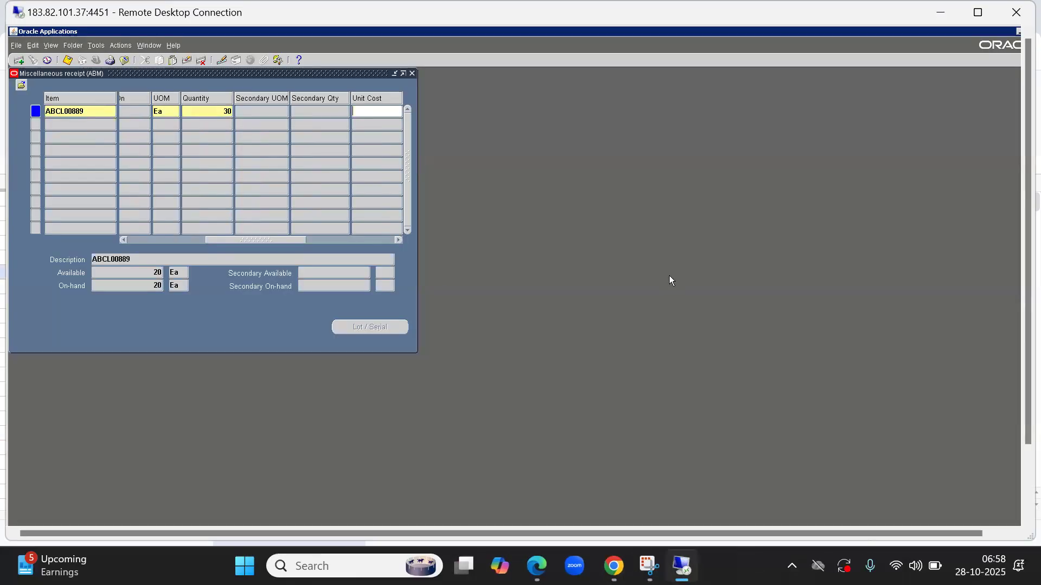
{"action": "type", "text": "640000"}
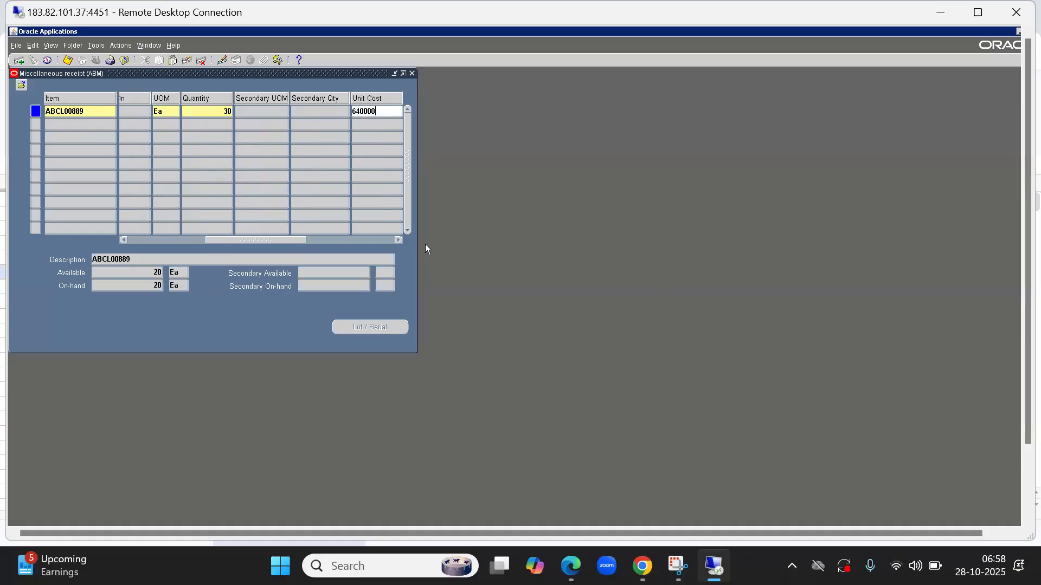
{"action": "key", "text": "BackSpace"}
{"action": "key", "text": "Tab"}
Assign account 10.105.1019.777 to the receipt line, then save the receipt and close its form
{"action": "type", "text": "10.10"}
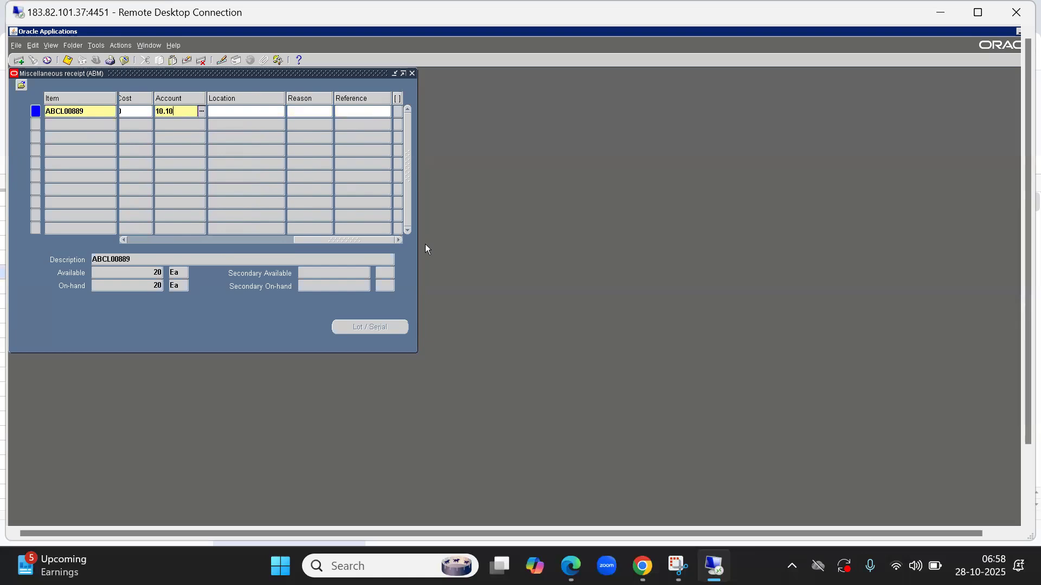
{"action": "type", "text": "5.1019.77"}
{"action": "key", "text": "Tab"}
{"action": "left_click_drag", "start_coordinate": [315, 238], "coordinate": [268, 241]}
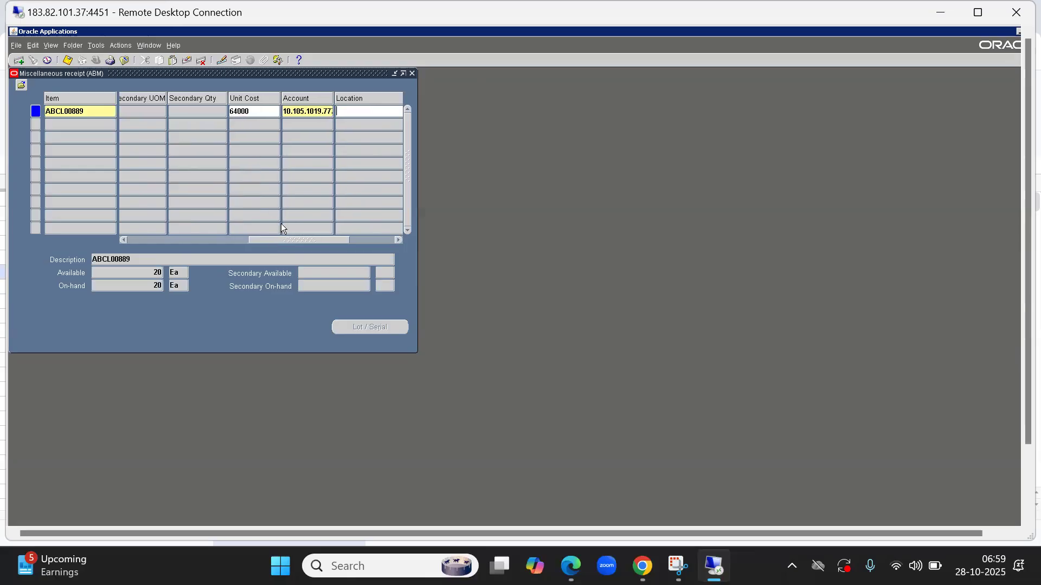
{"action": "key", "text": "ctrl+s"}
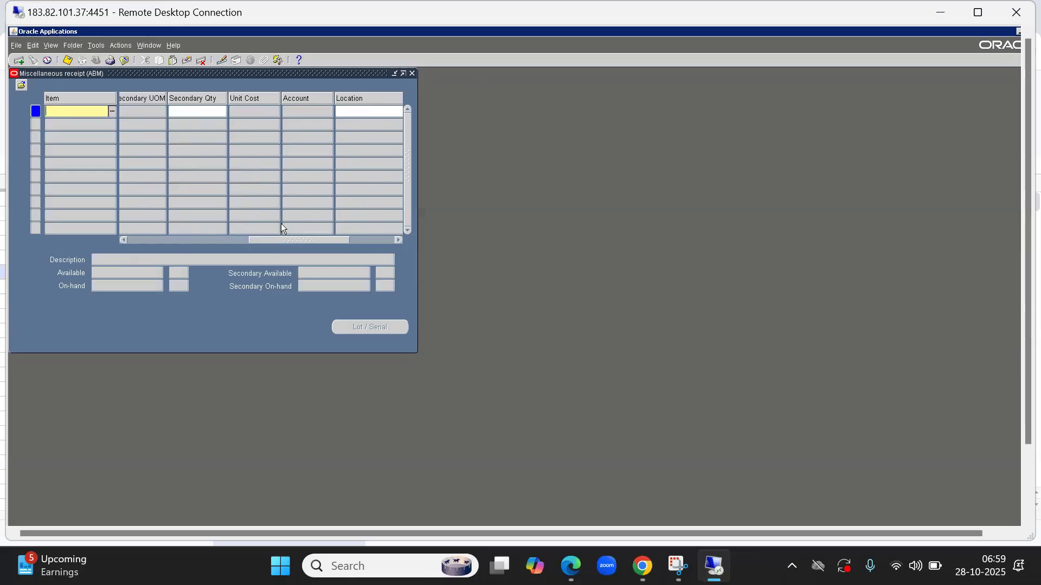
{"action": "key", "text": "F4"}
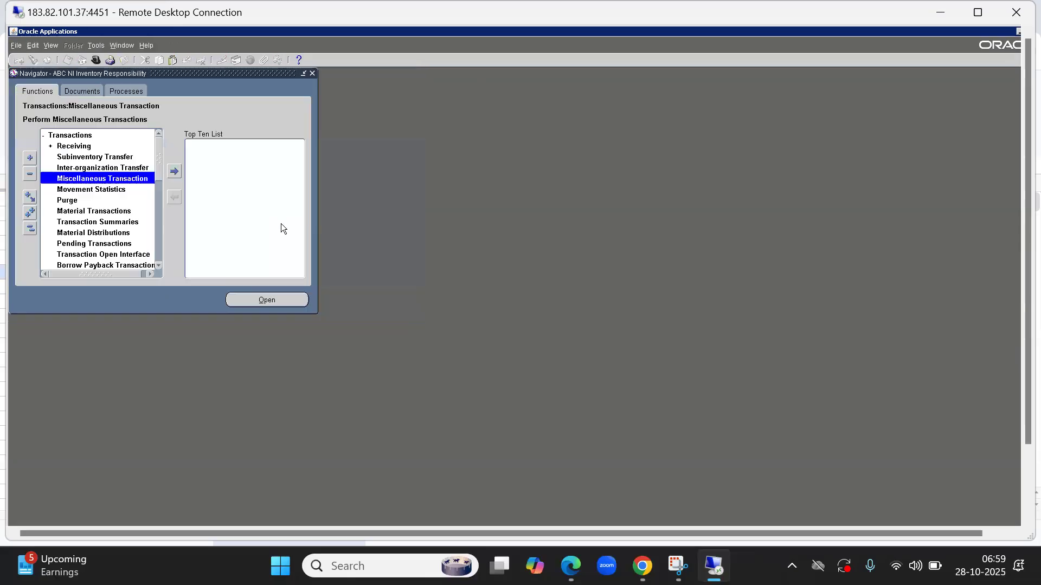
Open the Item Costs form, find item ABCL00889 and display its LIFO cost details
{"action": "left_click", "coordinate": [24, 230]}
{"action": "key", "text": "Down"}
{"action": "key", "text": "Down"}
{"action": "key", "text": "Down"}
{"action": "key", "text": "Down"}
{"action": "key", "text": "Return"}
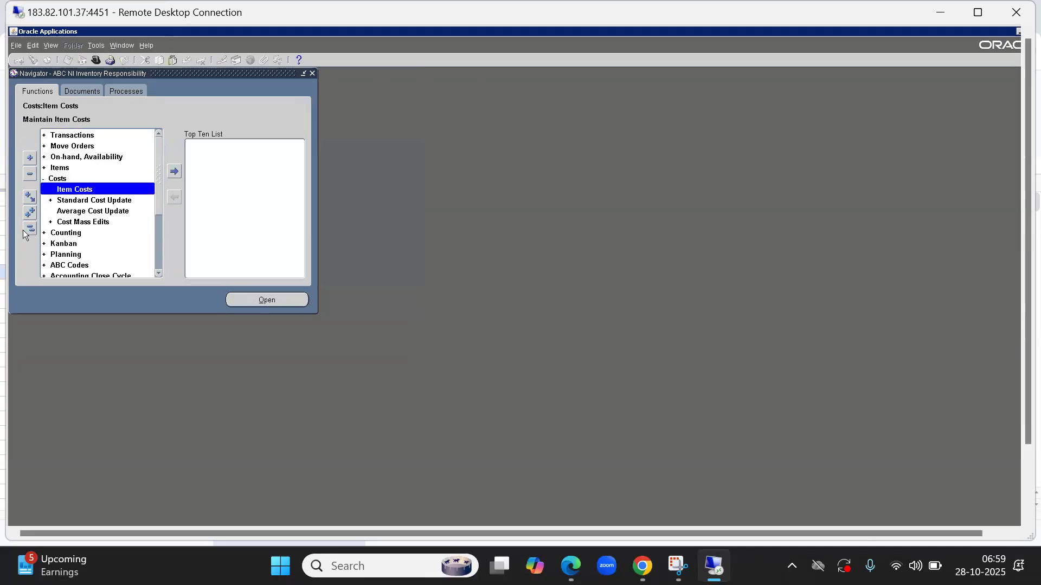
{"action": "key", "text": "Return"}
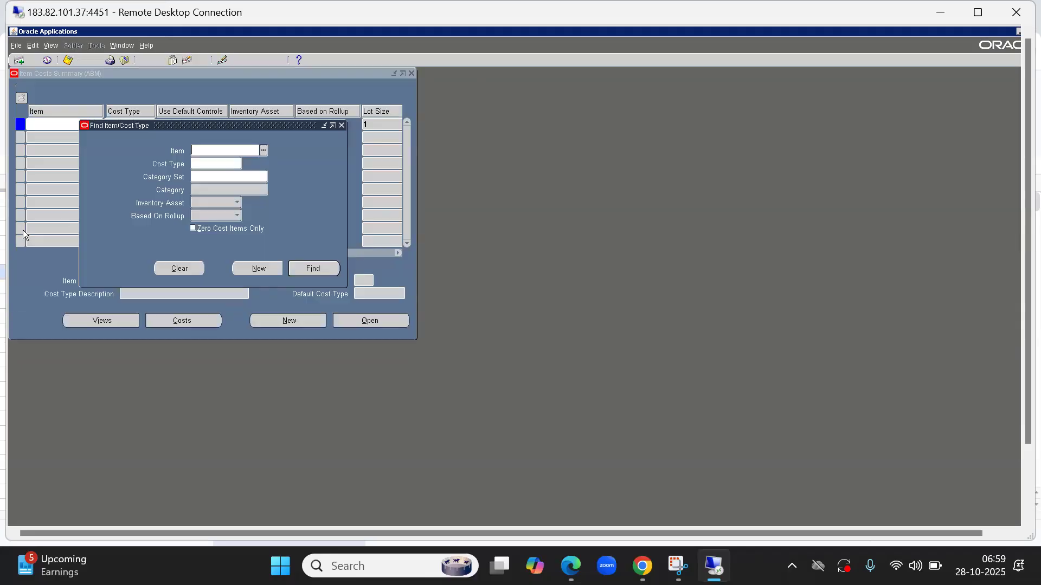
{"action": "type", "text": "ABCL00889"}
{"action": "key", "text": "Tab"}
{"action": "key", "text": "Return"}
{"action": "left_click", "coordinate": [390, 321]}
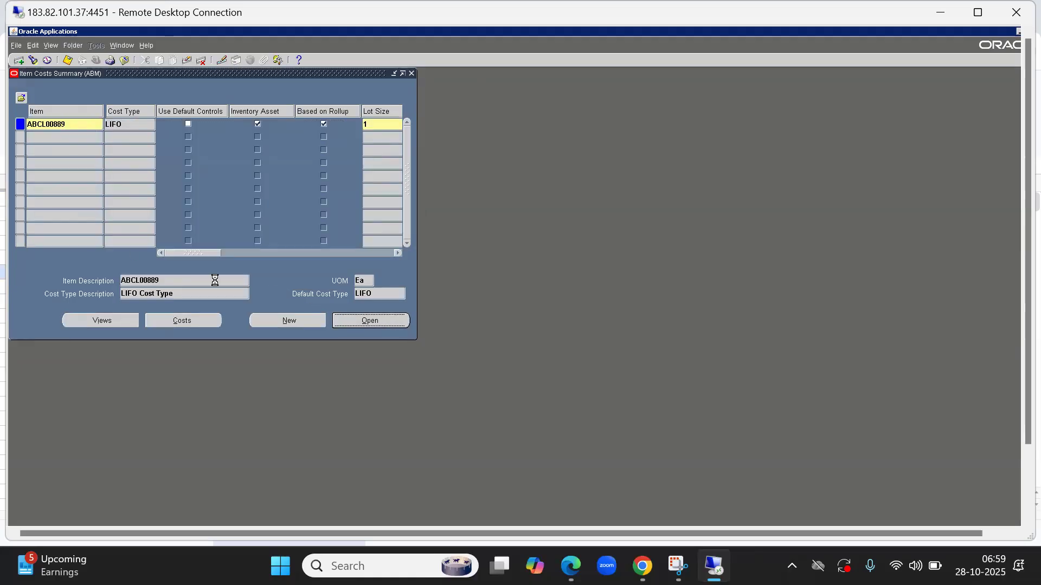
Check the unit cost and extended value of ABCL00889 after the second receipt, then close the item cost forms
{"action": "left_click", "coordinate": [172, 285]}
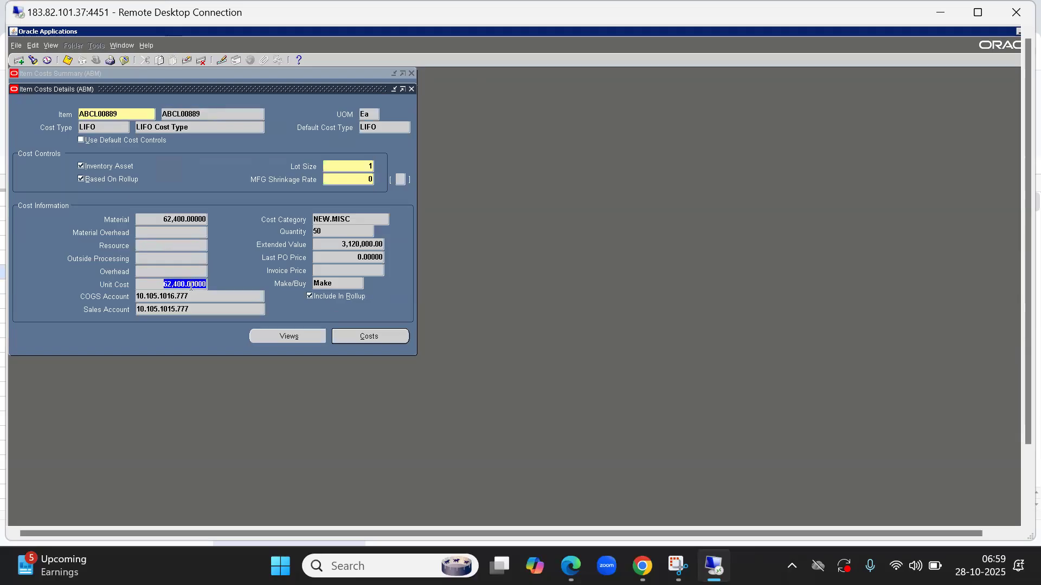
{"action": "left_click", "coordinate": [348, 244]}
{"action": "key", "text": "F4"}
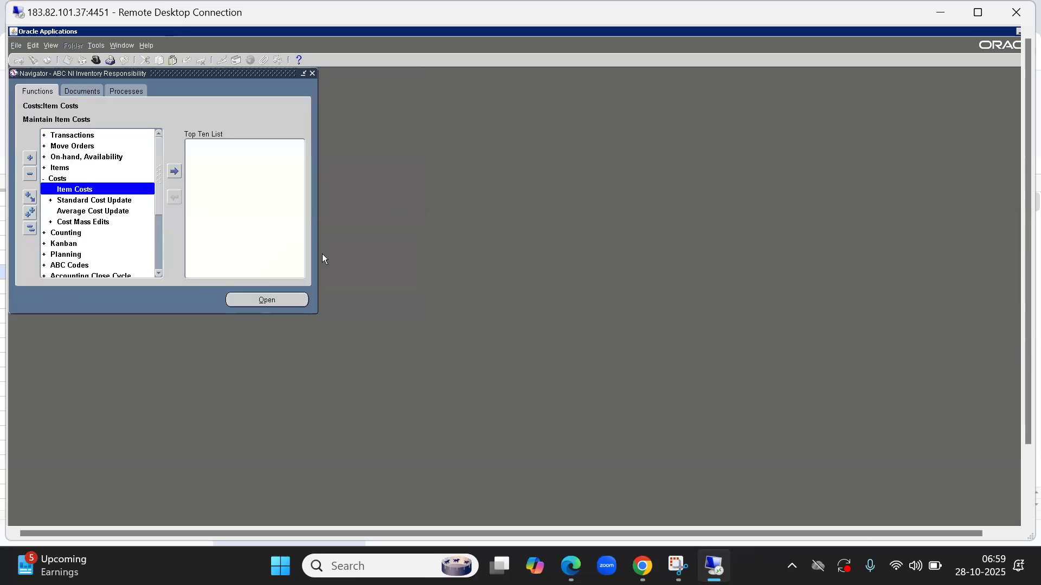
Start a new miscellaneous transaction in ABM with type Miscellaneous receipt and open its transaction lines
{"action": "double_click", "coordinate": [73, 135]}
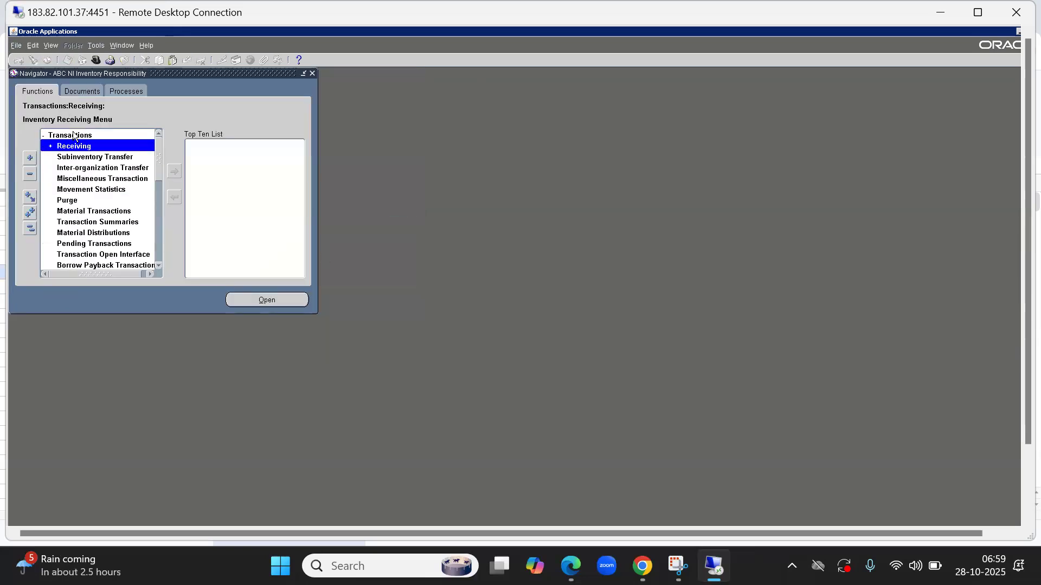
{"action": "key", "text": "Down"}
{"action": "key", "text": "Down"}
{"action": "key", "text": "Down"}
{"action": "key", "text": "Return"}
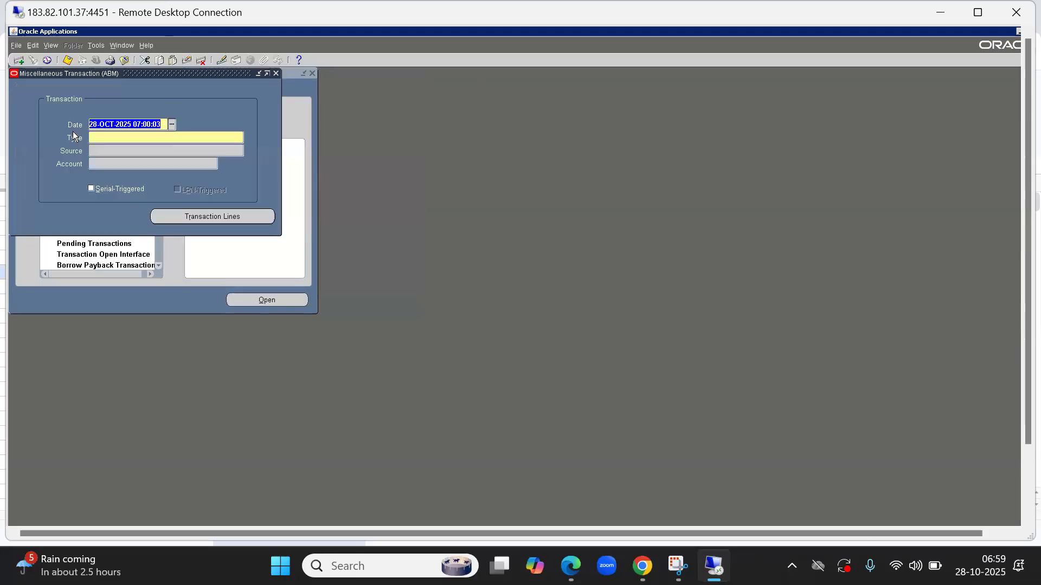
{"action": "key", "text": "Tab"}
{"action": "type", "text": "M"}
{"action": "key", "text": "Tab"}
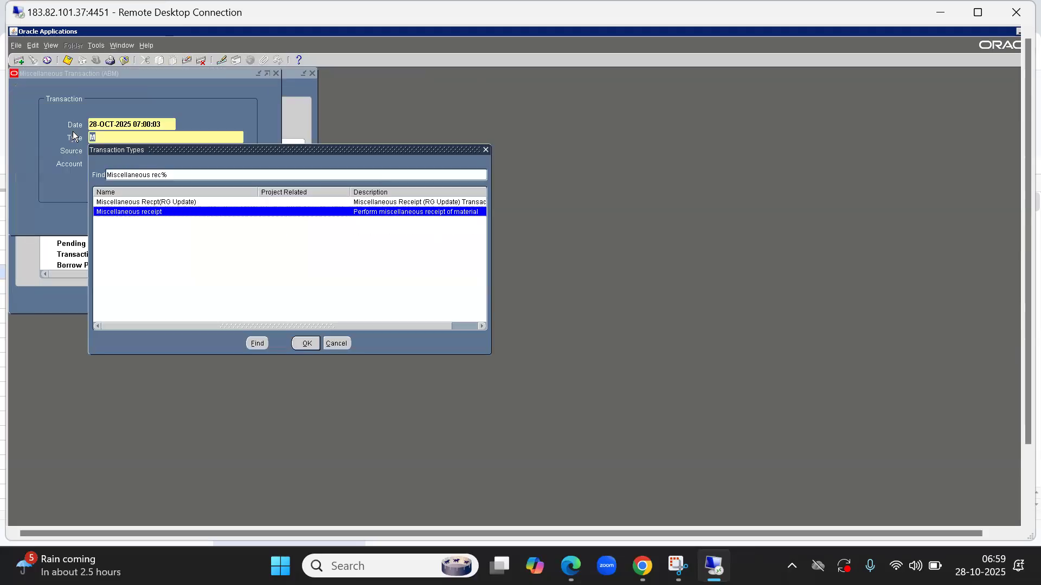
{"action": "key", "text": "Return"}
{"action": "key", "text": "alt+r"}
Choose item ABCL00889 and subinventory ABM FG for the new receipt line
{"action": "type", "text": "5"}
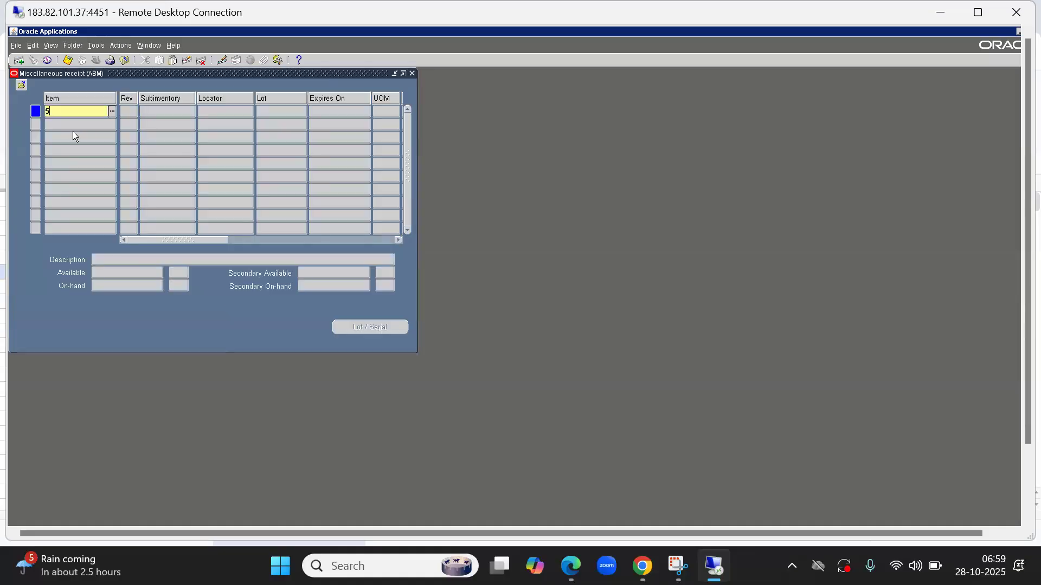
{"action": "key", "text": "Tab"}
{"action": "key", "text": "Return"}
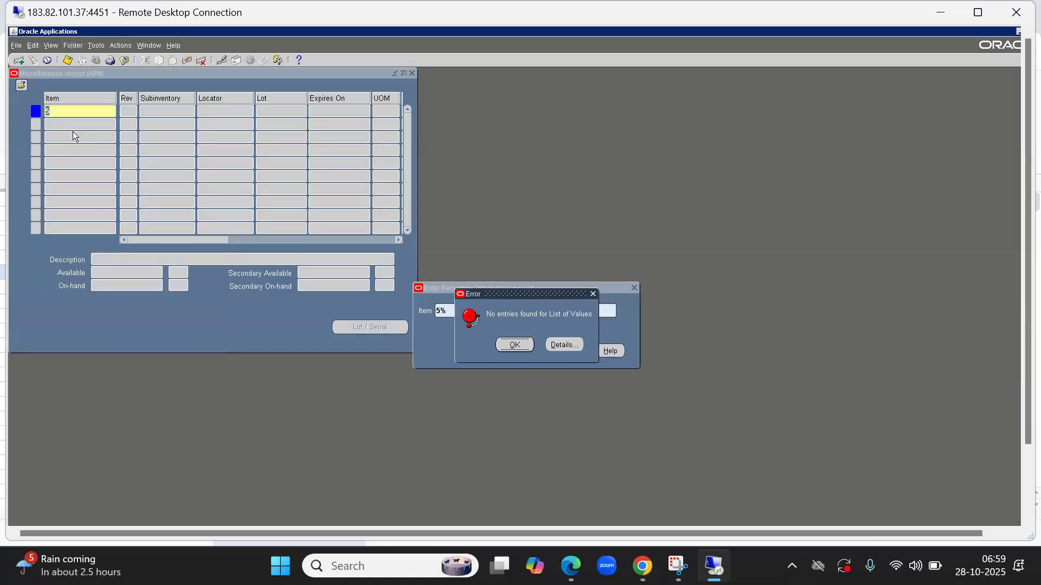
{"action": "key", "text": "Return"}
{"action": "type", "text": "%"}
{"action": "key", "text": "Return"}
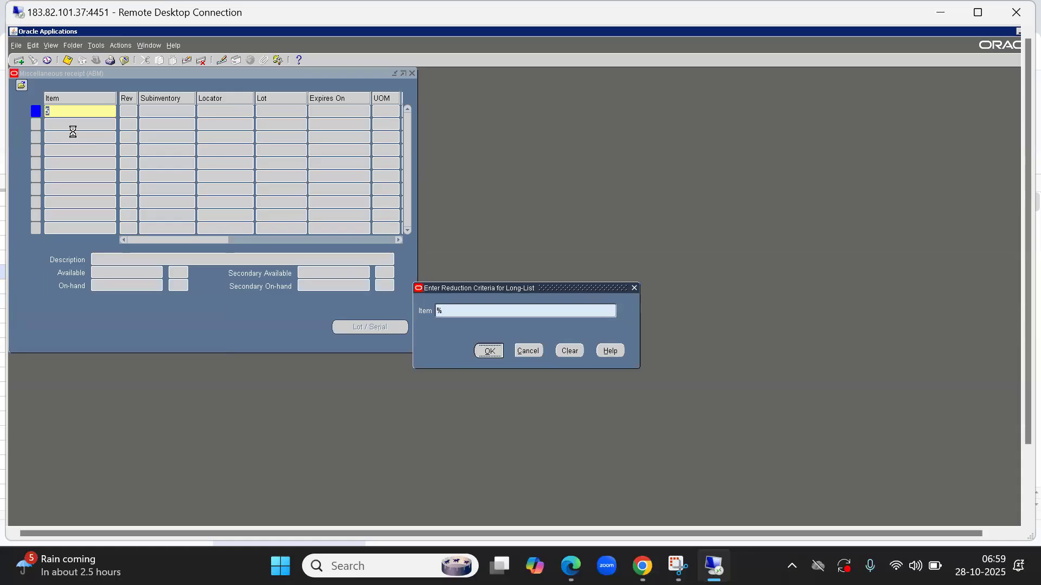
{"action": "type", "text": "%"}
{"action": "key", "text": "Tab"}
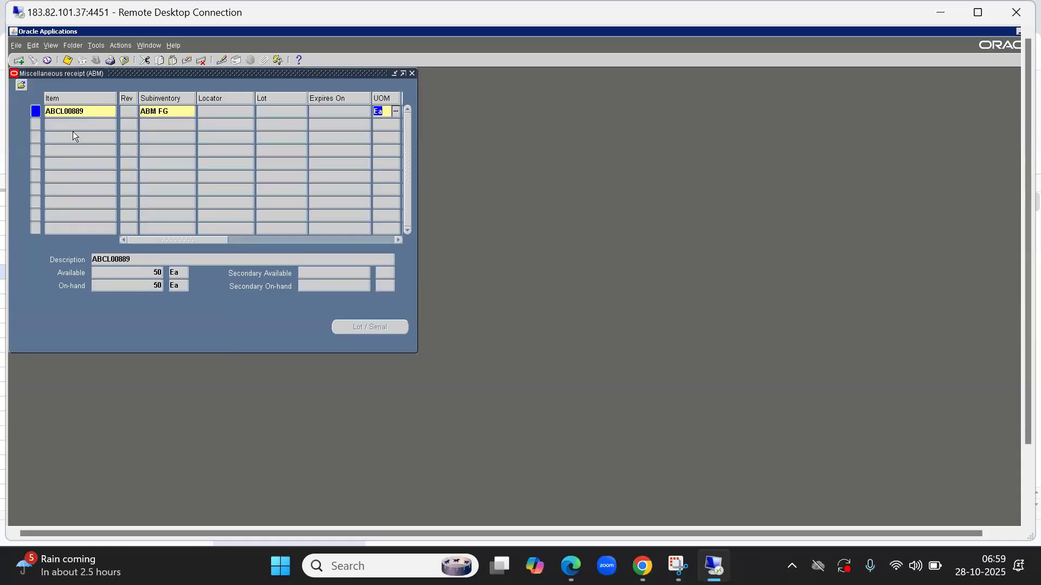
Set the ABCL00889 receipt line's quantity to 50 and its unit cost to 70000
{"action": "key", "text": "Tab"}
{"action": "type", "text": "50"}
{"action": "key", "text": "Tab"}
{"action": "type", "text": "70000"}
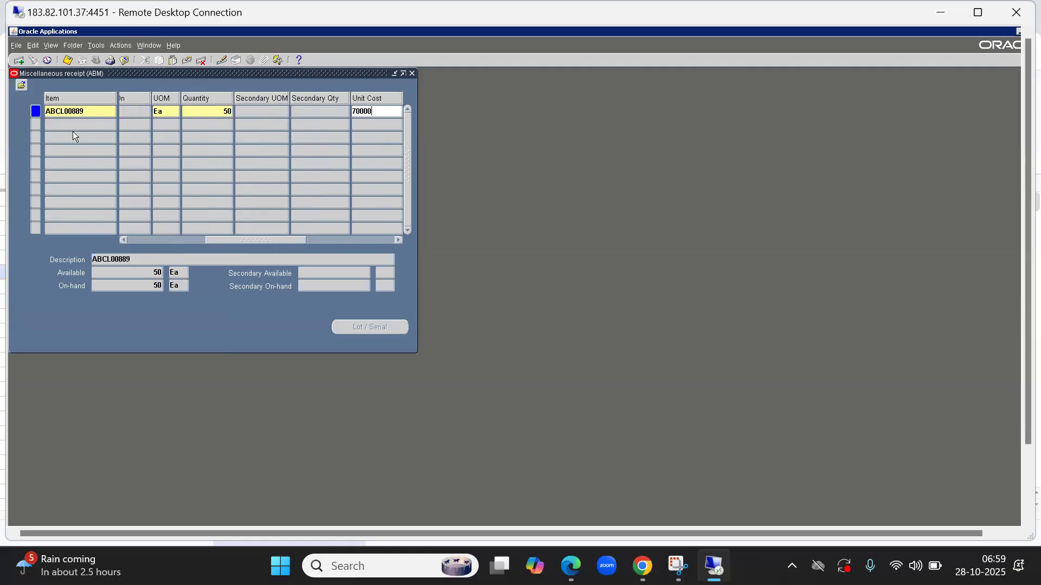
Assign account 10.105.1019.777 to the 50-unit receipt line
{"action": "key", "text": "Tab"}
{"action": "type", "text": "10"}
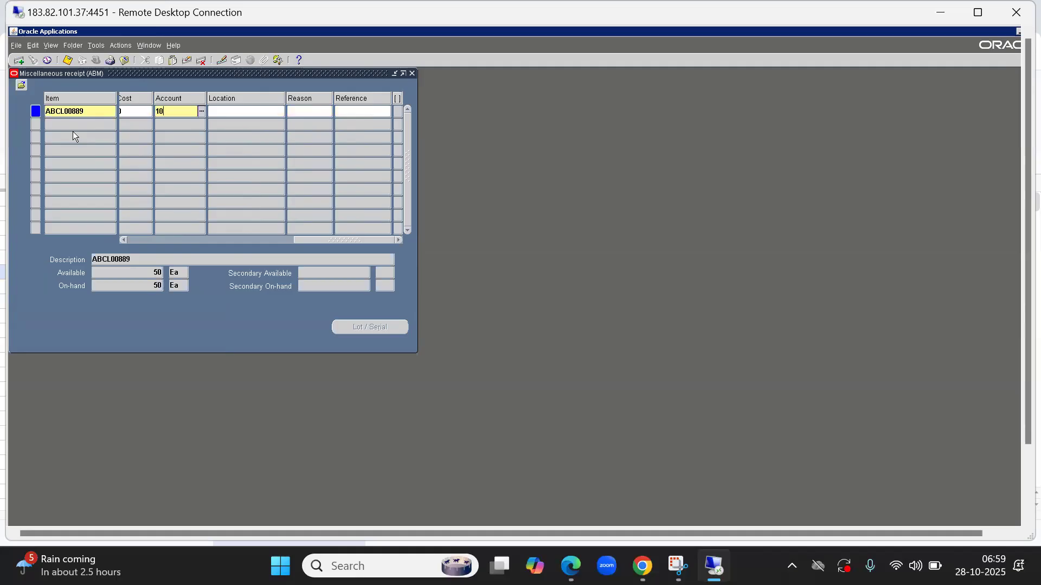
{"action": "type", "text": ".105.1019.777"}
{"action": "key", "text": "Tab"}
{"action": "left_click_drag", "start_coordinate": [318, 241], "coordinate": [276, 244]}
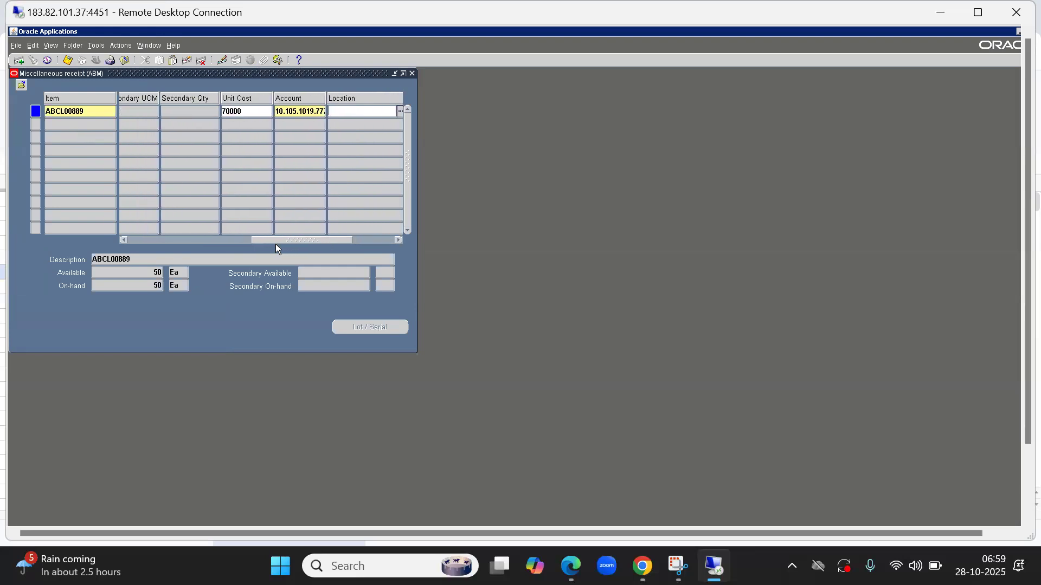
Review the receipt line's account segments and the list of available ABC accounts, keeping the entered account combination
{"action": "double_click", "coordinate": [305, 111]}
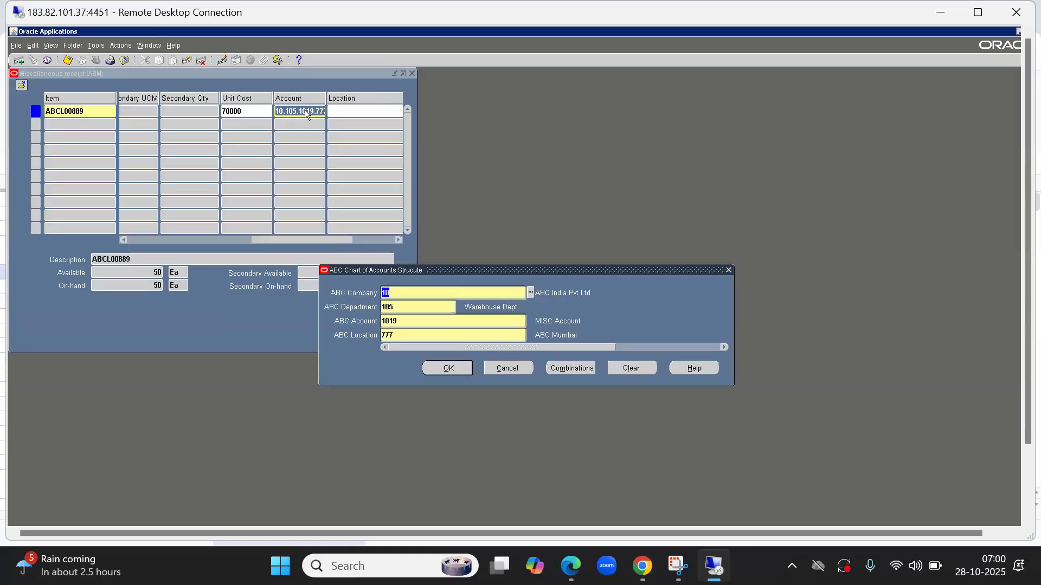
{"action": "key", "text": "Tab"}
{"action": "key", "text": "Tab"}
{"action": "key", "text": "ctrl+l"}
{"action": "left_click", "coordinate": [246, 313]}
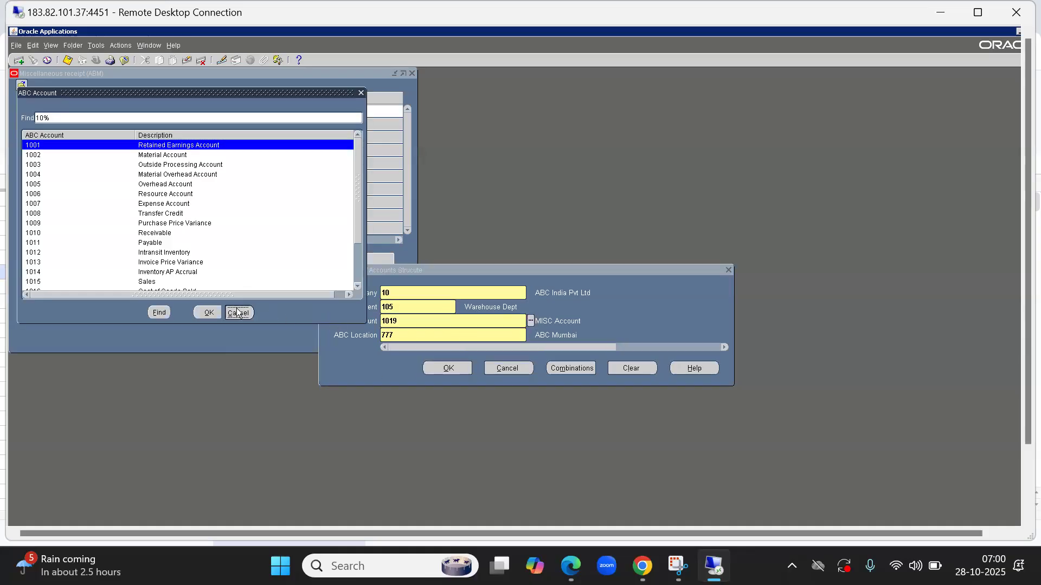
{"action": "left_click", "coordinate": [458, 366]}
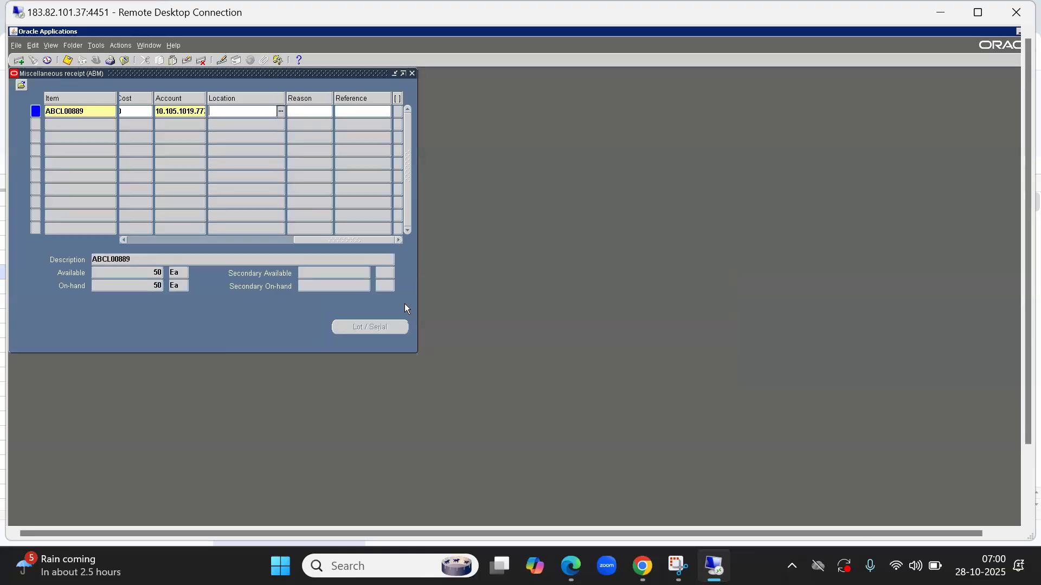
Recheck the unit cost on the 50-unit receipt line, then save the receipt and close its form
{"action": "left_click_drag", "start_coordinate": [306, 239], "coordinate": [263, 241]}
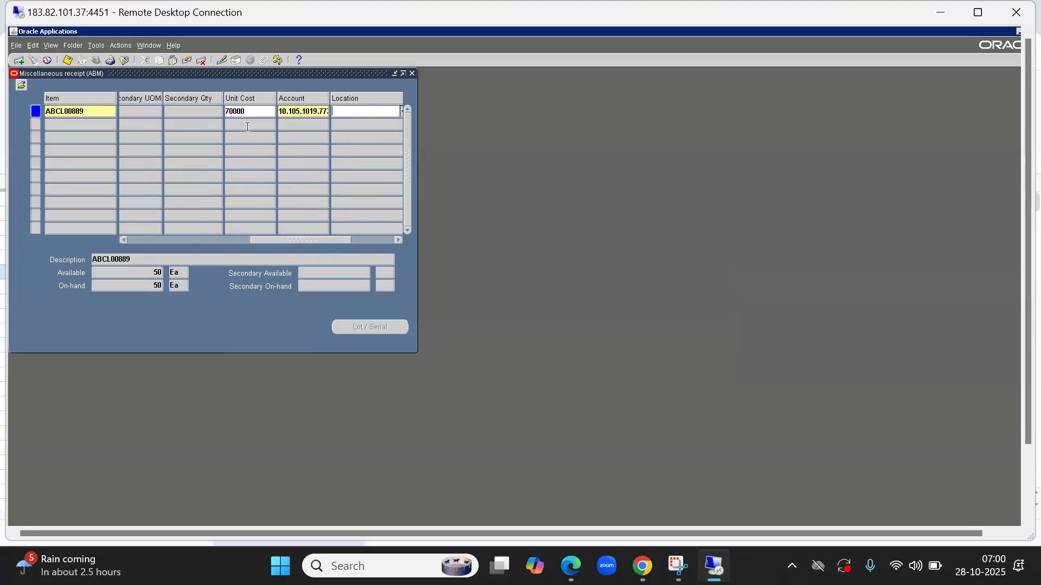
{"action": "double_click", "coordinate": [235, 111]}
{"action": "left_click", "coordinate": [67, 60]}
{"action": "key", "text": "alt+f"}
{"action": "key", "text": "c"}
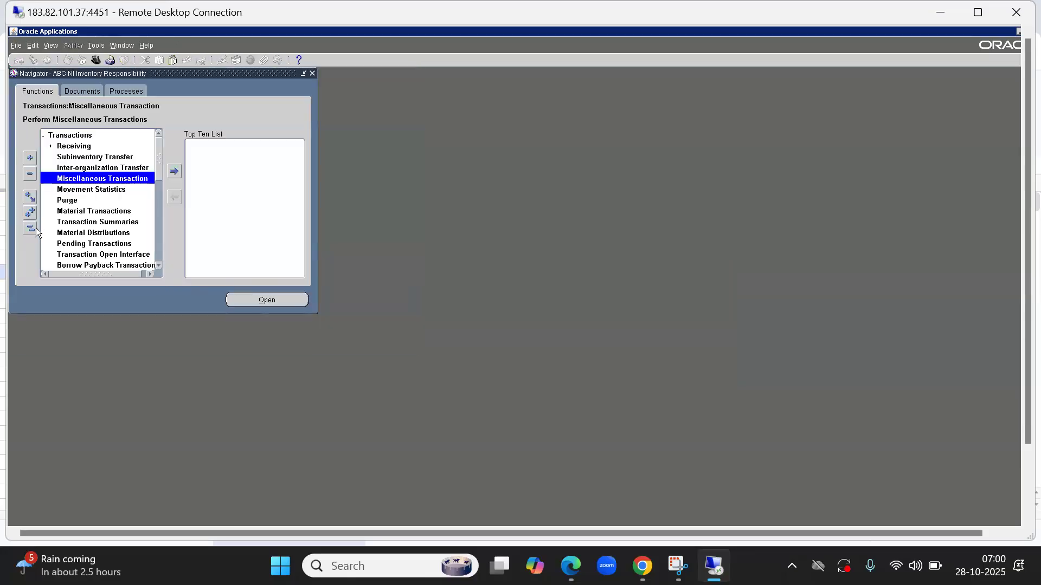
Reopen the Item Costs form and open the cost details of ABCL00889 after the third receipt
{"action": "left_click", "coordinate": [34, 228]}
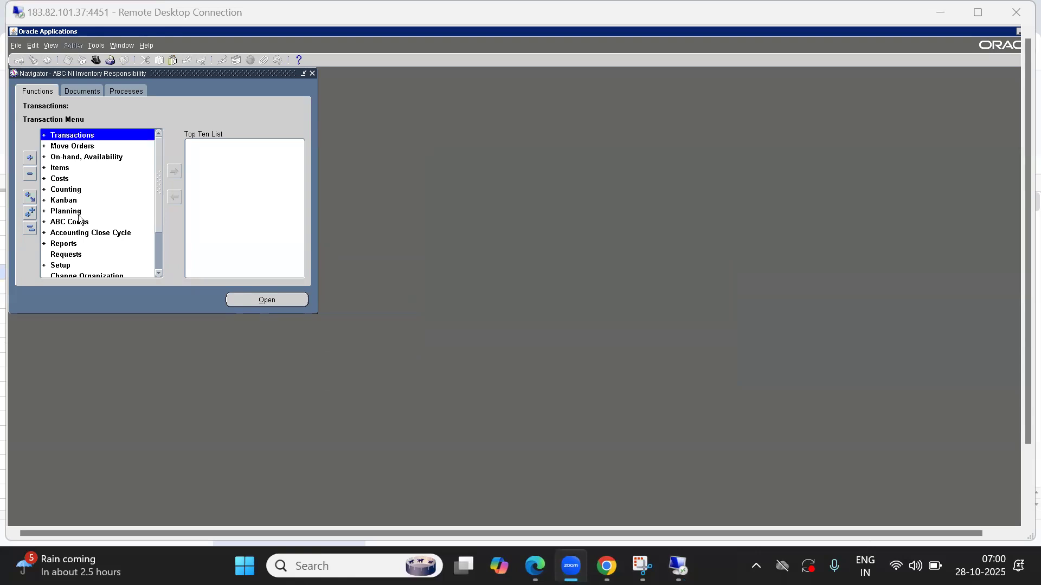
{"action": "double_click", "coordinate": [59, 178]}
{"action": "key", "text": "Return"}
{"action": "type", "text": "ABCL00889"}
{"action": "key", "text": "Return"}
{"action": "left_click", "coordinate": [379, 320]}
{"action": "left_click", "coordinate": [788, 99]}
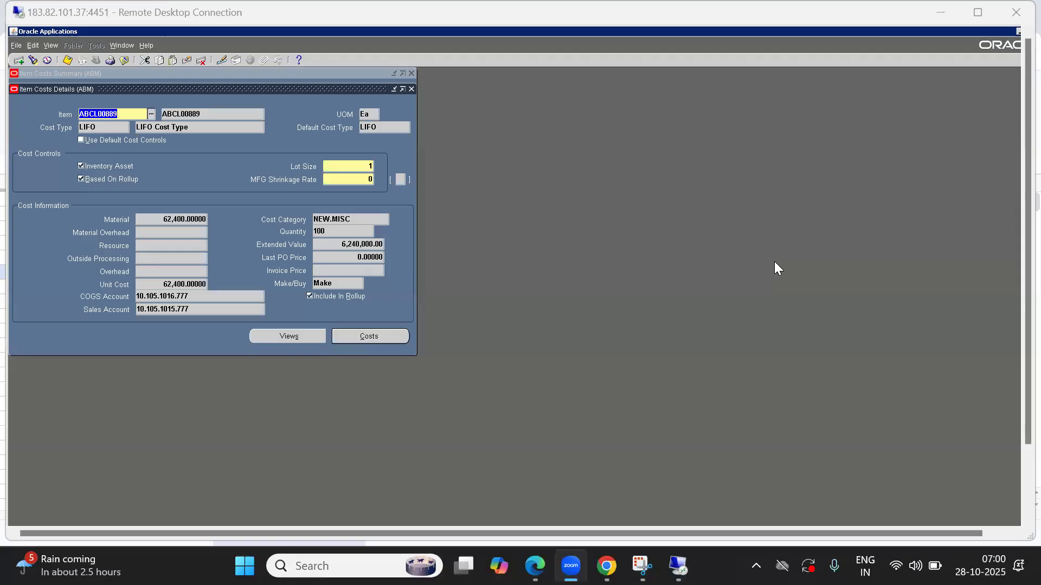
Check the unit cost and quantity of ABCL00889, then query the item once more
{"action": "left_click", "coordinate": [185, 284]}
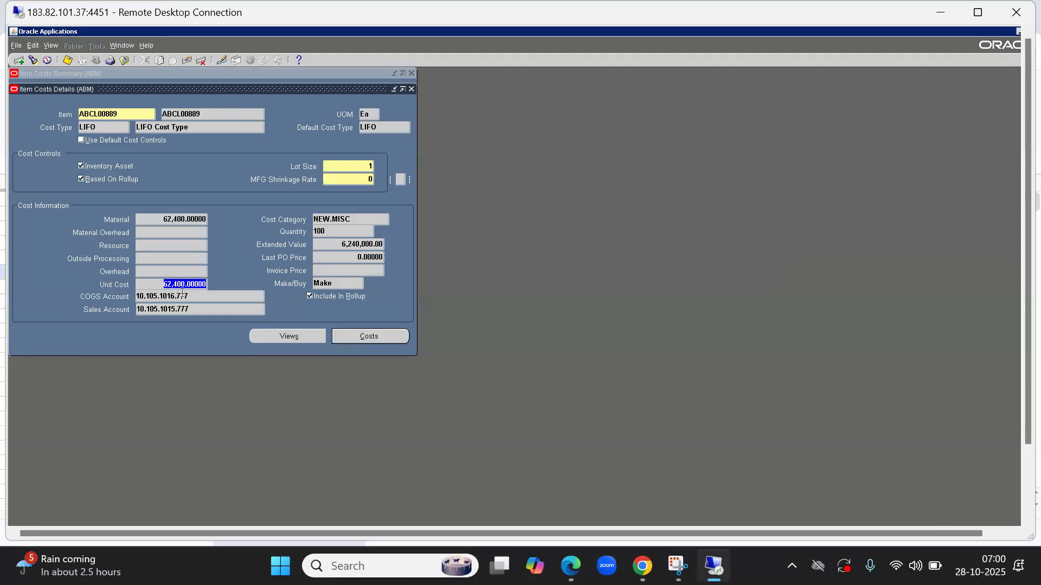
{"action": "left_click", "coordinate": [173, 284]}
{"action": "left_click", "coordinate": [343, 234]}
{"action": "left_click", "coordinate": [33, 61]}
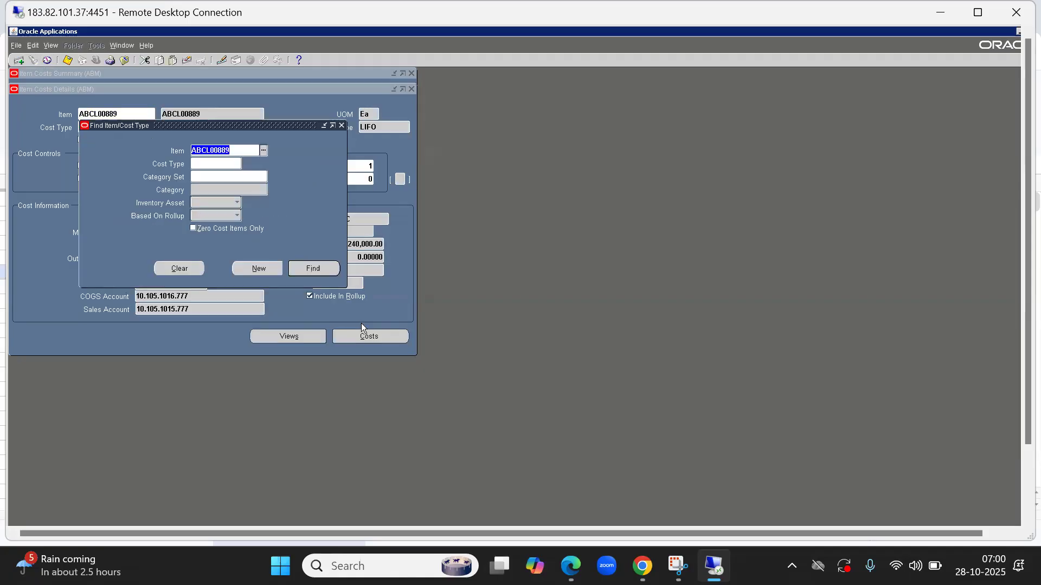
{"action": "left_click", "coordinate": [313, 269]}
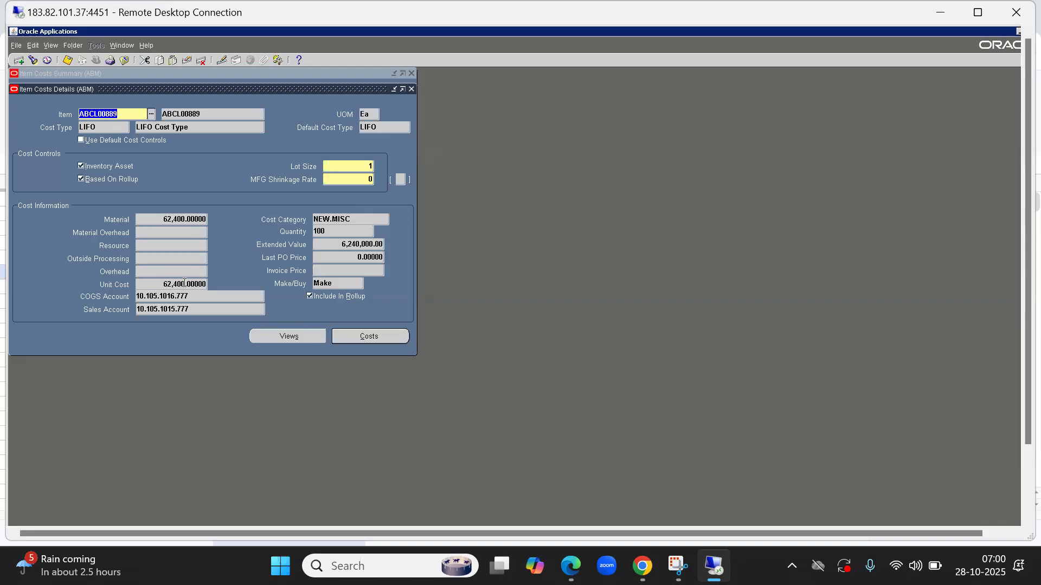
Repeat the query for ABCL00889 in the cost details until its unit cost and extended value refresh
{"action": "left_click", "coordinate": [33, 62]}
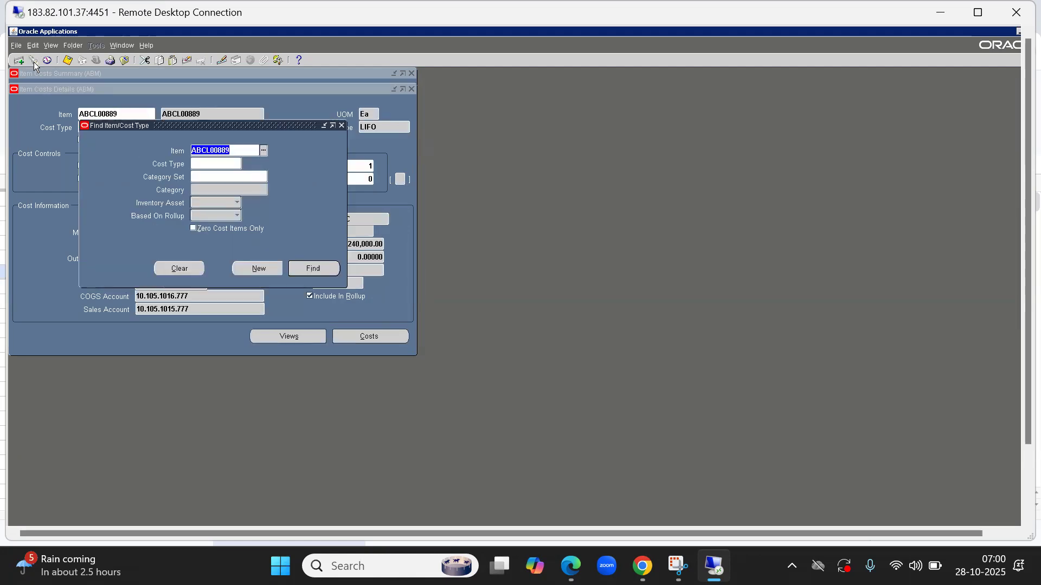
{"action": "left_click", "coordinate": [319, 267]}
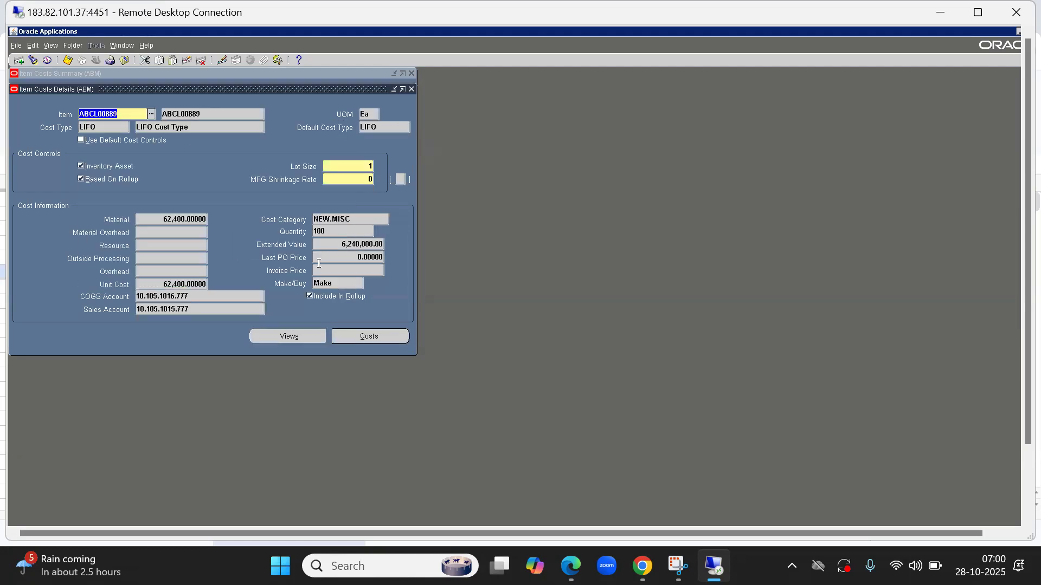
{"action": "left_click", "coordinate": [33, 60]}
{"action": "left_click", "coordinate": [313, 269]}
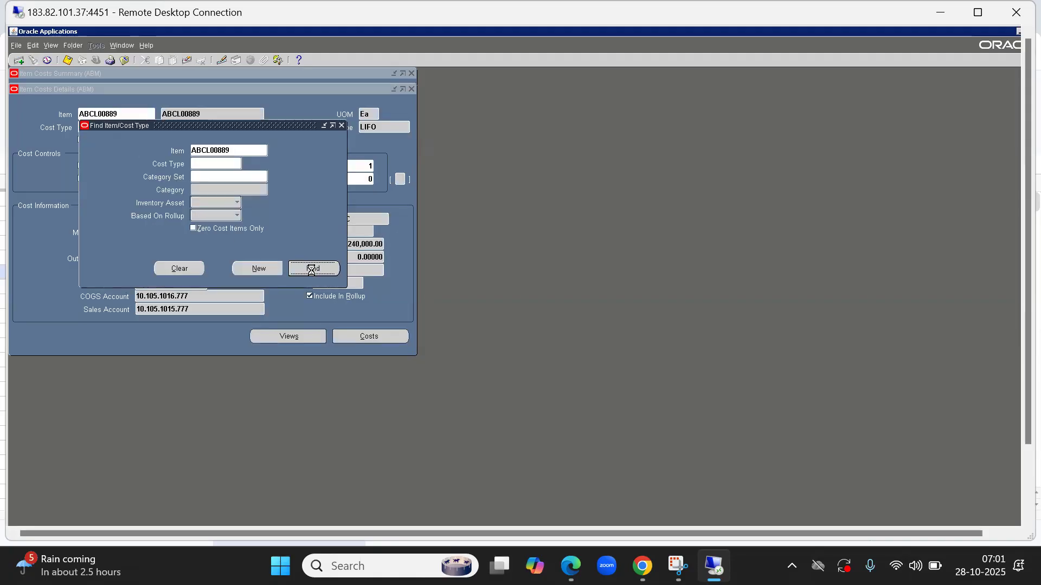
Query ABCL00889 again in the cost details and check its updated unit cost
{"action": "left_click", "coordinate": [32, 61]}
{"action": "left_click", "coordinate": [309, 268]}
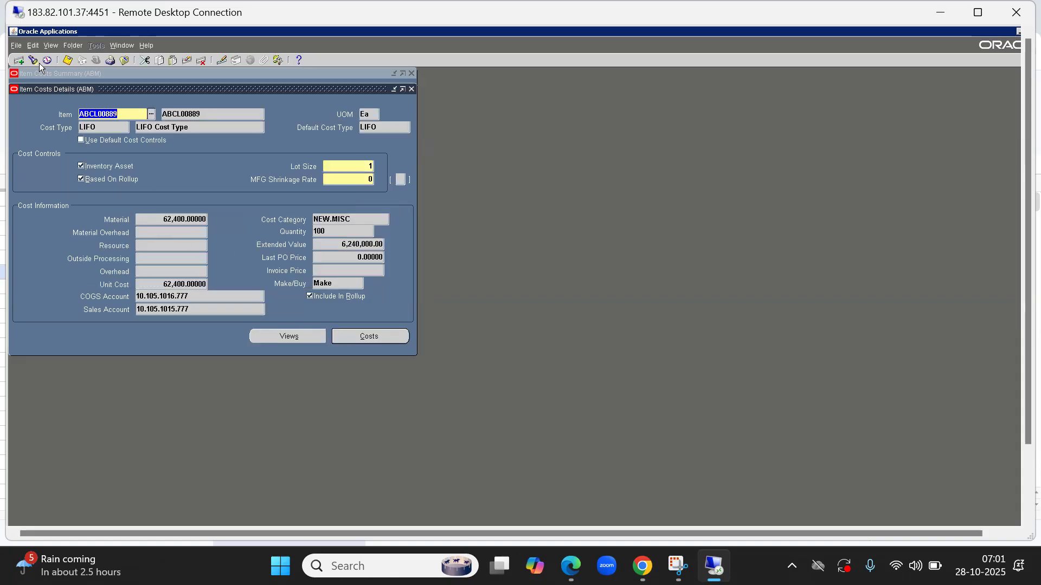
{"action": "left_click", "coordinate": [35, 61]}
{"action": "left_click", "coordinate": [316, 269]}
{"action": "left_click_drag", "start_coordinate": [163, 284], "coordinate": [187, 282]}
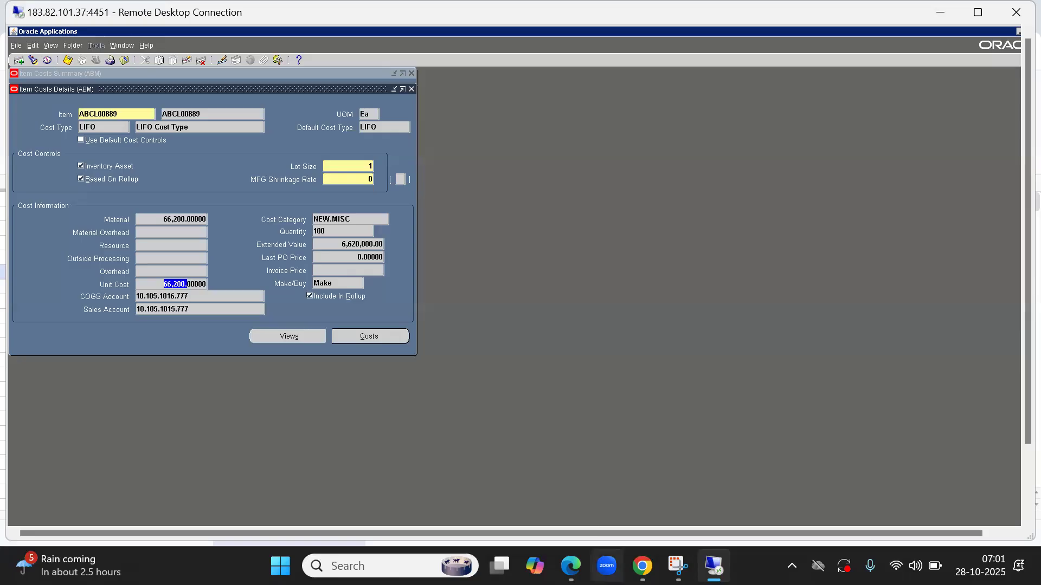
Switch to the ABC - Costing Example spreadsheet and compare the before- and after-issue unit costs of the LIFO, FIFO and average methods
{"action": "mouse_move", "coordinate": [616, 566]}
{"action": "left_click", "coordinate": [606, 471]}
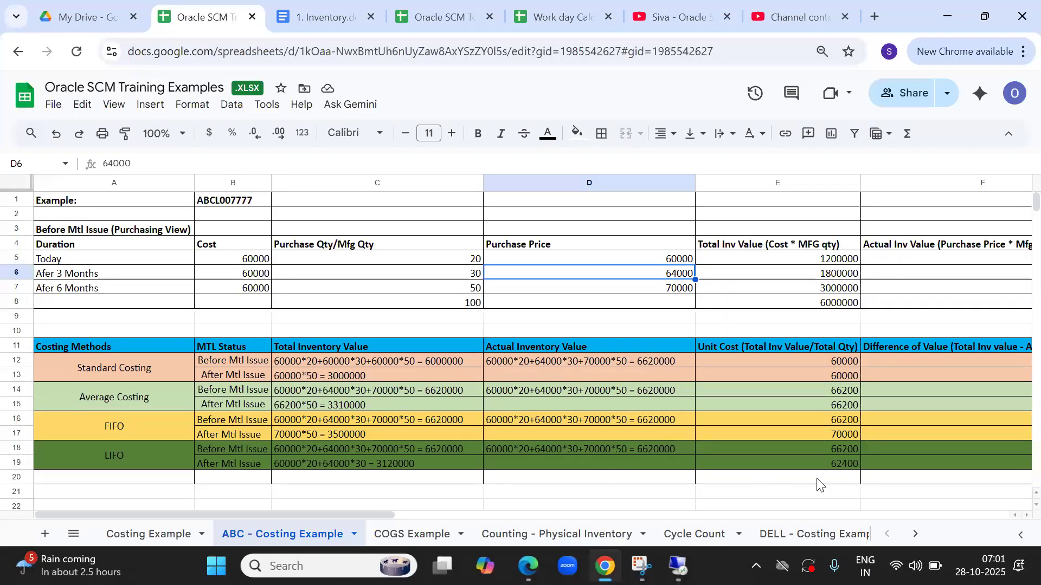
{"action": "left_click", "coordinate": [839, 448]}
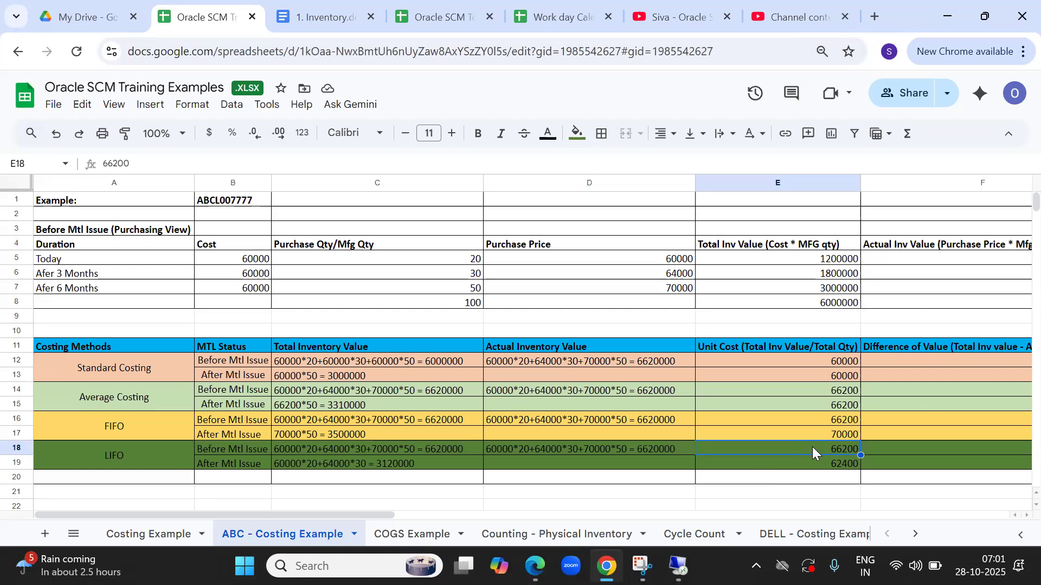
{"action": "left_click", "coordinate": [805, 416]}
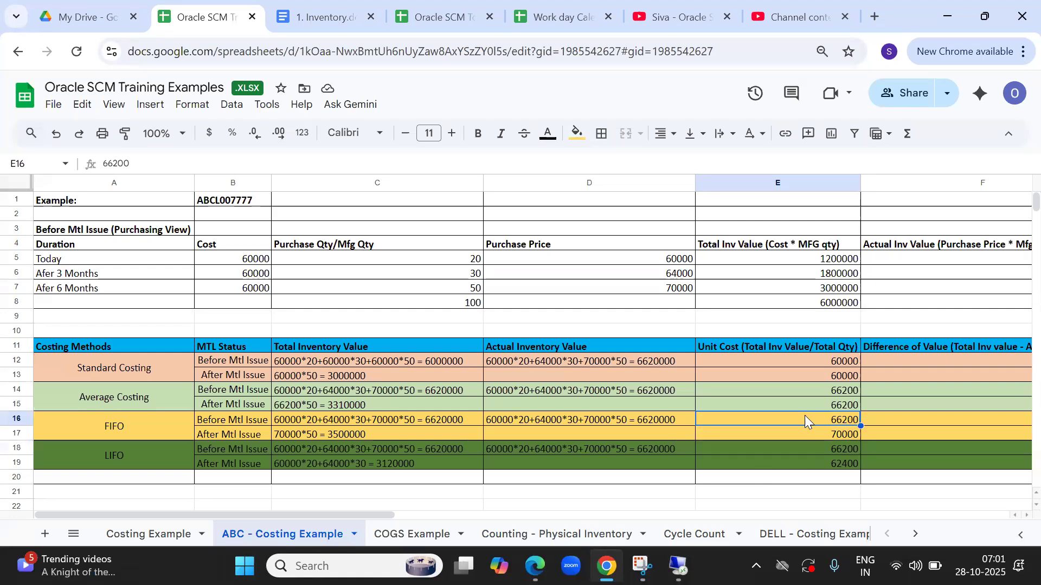
{"action": "left_click", "coordinate": [807, 386]}
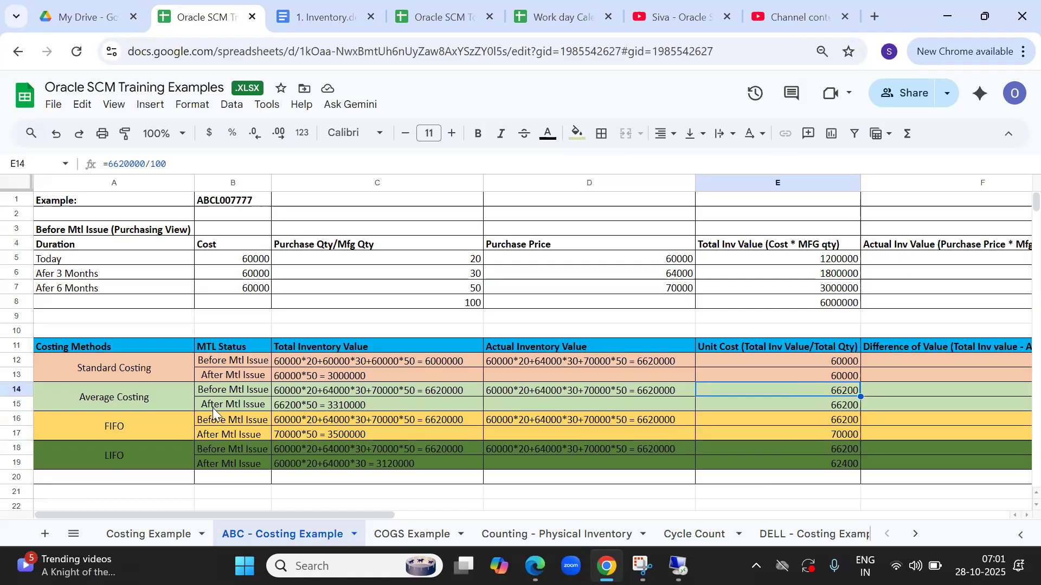
{"action": "left_click", "coordinate": [828, 409]}
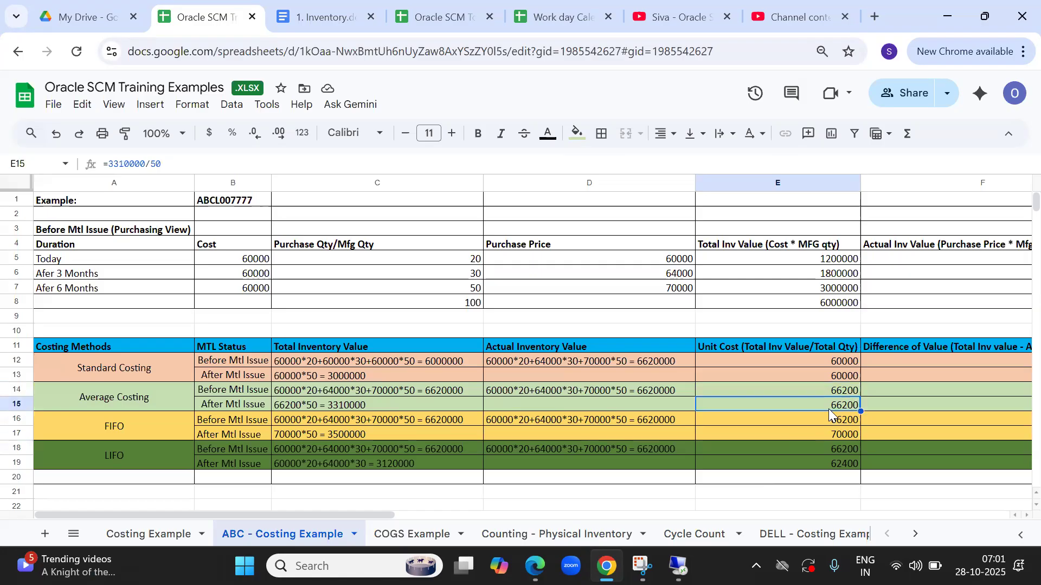
{"action": "left_click", "coordinate": [808, 433]}
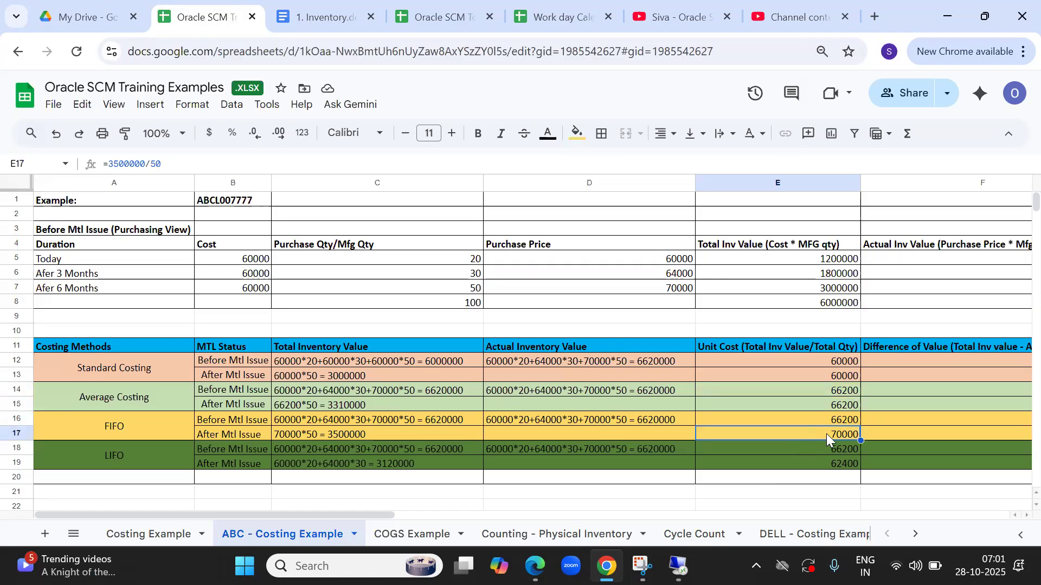
{"action": "left_click", "coordinate": [783, 463]}
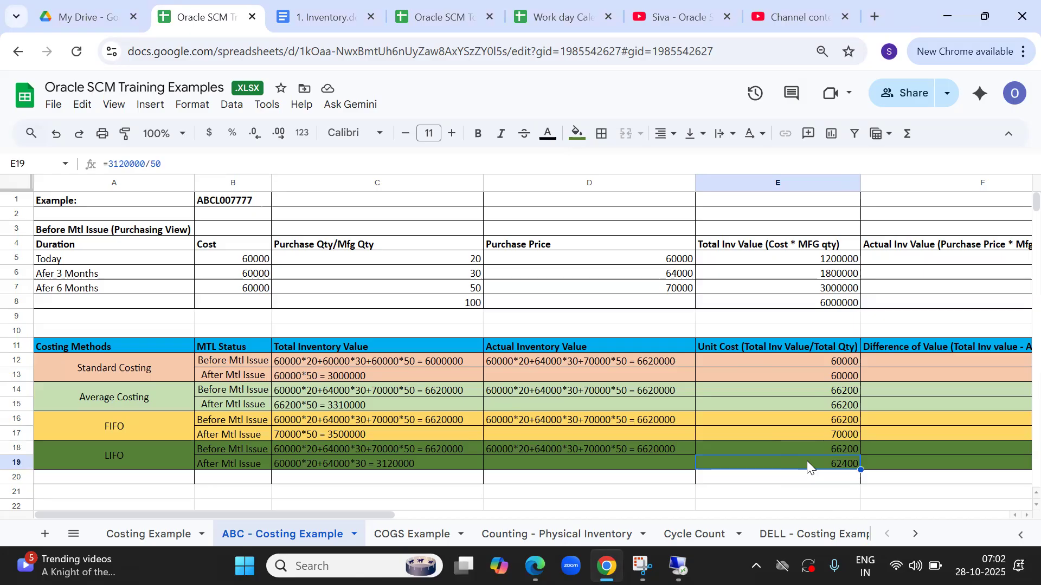
Review the purchase quantities and prices of the three periods against the LIFO inventory value calculation after material issue
{"action": "left_click", "coordinate": [123, 289]}
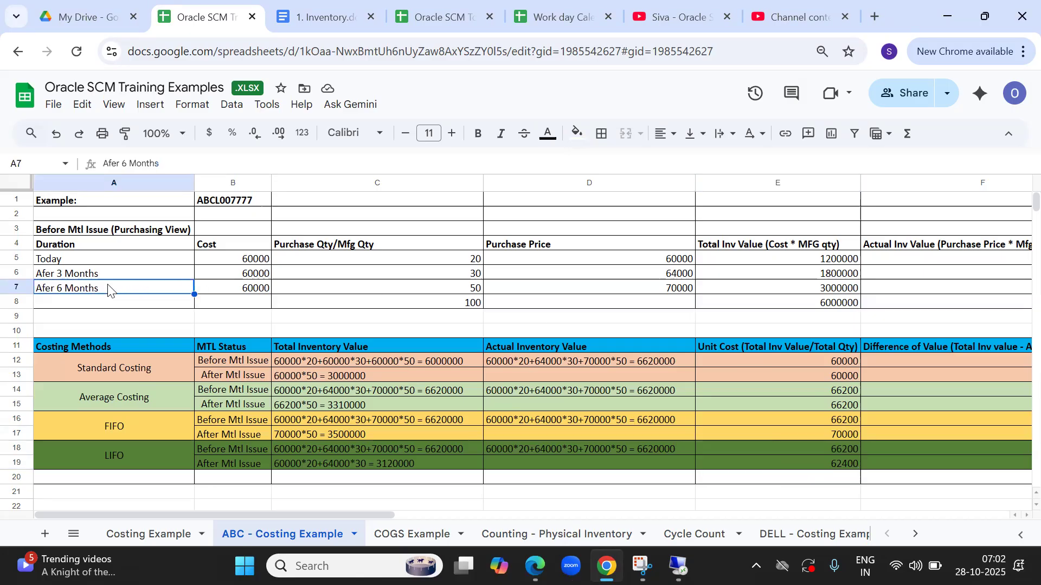
{"action": "left_click_drag", "start_coordinate": [441, 291], "coordinate": [671, 293]}
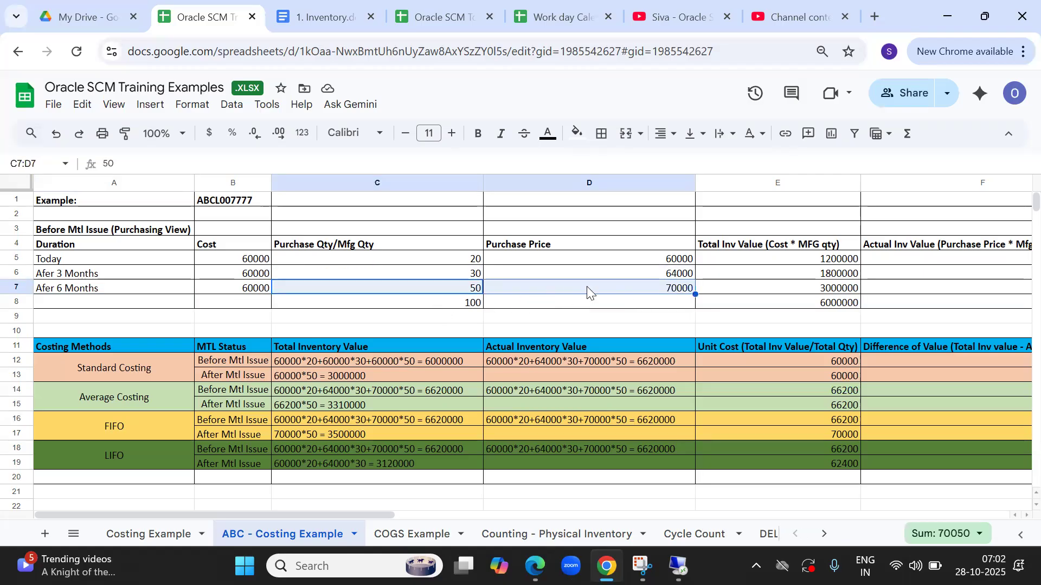
{"action": "left_click_drag", "start_coordinate": [453, 260], "coordinate": [606, 274]}
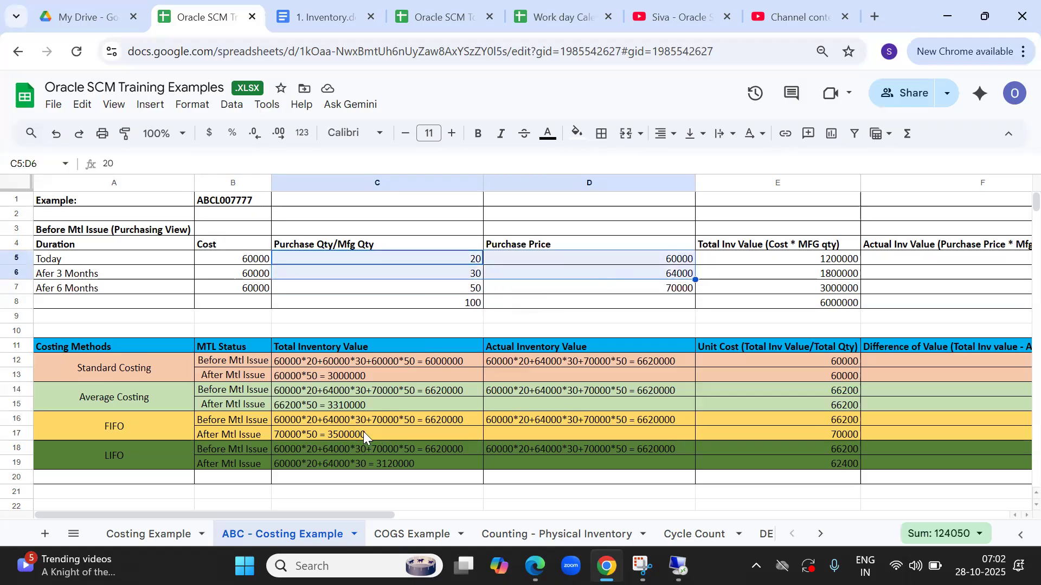
{"action": "left_click", "coordinate": [330, 466]}
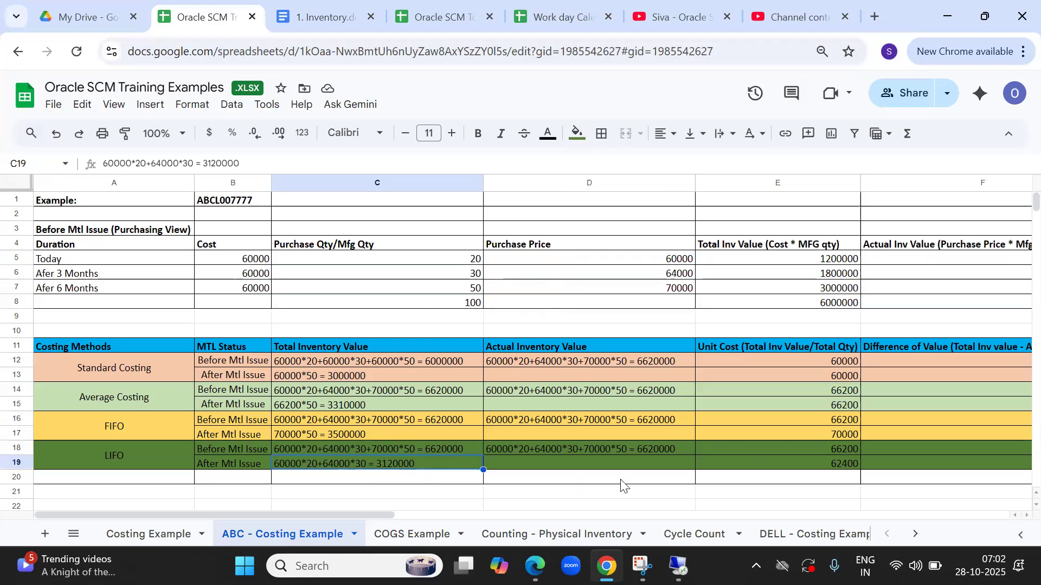
Switch back to Oracle Applications, close the item cost forms and open the Miscellaneous Transaction form
{"action": "key", "text": "alt+Tab"}
{"action": "key", "text": "F4"}
{"action": "left_click", "coordinate": [25, 229]}
{"action": "key", "text": "Return"}
{"action": "key", "text": "Down"}
{"action": "key", "text": "Down"}
{"action": "key", "text": "Down"}
{"action": "key", "text": "Return"}
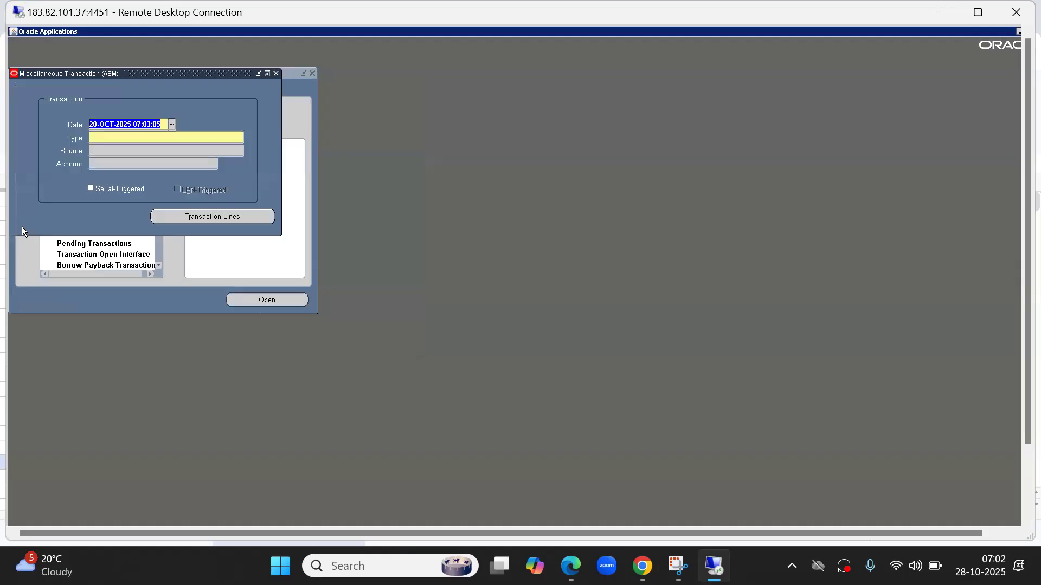
{"action": "type", "text": "M"}
{"action": "key", "text": "Tab"}
{"action": "key", "text": "Down"}
{"action": "key", "text": "Down"}
{"action": "key", "text": "Down"}
{"action": "key", "text": "Return"}
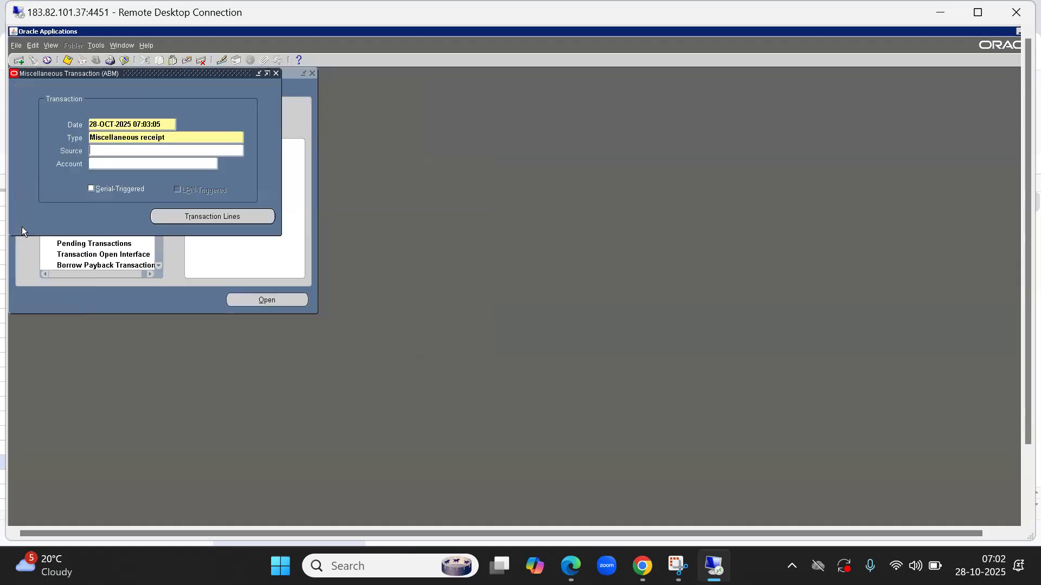
Set the transaction type to Miscellaneous issue
{"action": "key", "text": "shift+Tab"}
{"action": "key", "text": "End"}
{"action": "key", "text": "BackSpace"}
{"action": "key", "text": "BackSpace"}
{"action": "key", "text": "BackSpace"}
{"action": "key", "text": "BackSpace"}
{"action": "key", "text": "BackSpace"}
{"action": "key", "text": "BackSpace"}
{"action": "key", "text": "BackSpace"}
{"action": "key", "text": "Tab"}
{"action": "key", "text": "Down"}
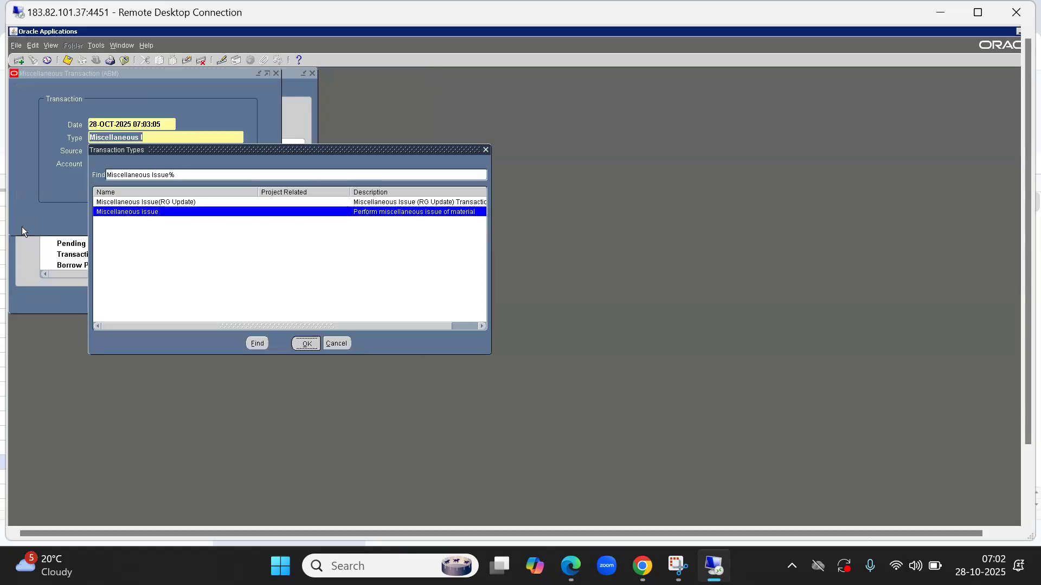
{"action": "key", "text": "Return"}
Enter a transaction line issuing 50 Ea of ABCL00889 from subinventory ABM FG, charged to account 10.105.1019.777
{"action": "key", "text": "alt+l"}
{"action": "type", "text": "%"}
{"action": "key", "text": "Tab"}
{"action": "type", "text": "%"}
{"action": "key", "text": "Tab"}
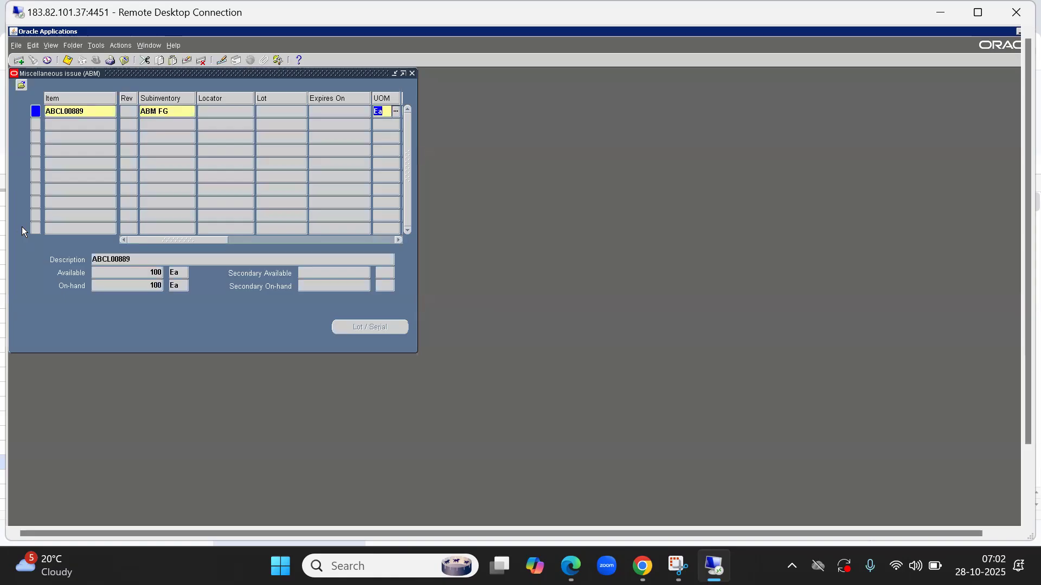
{"action": "key", "text": "Tab"}
{"action": "type", "text": "50"}
{"action": "key", "text": "Tab"}
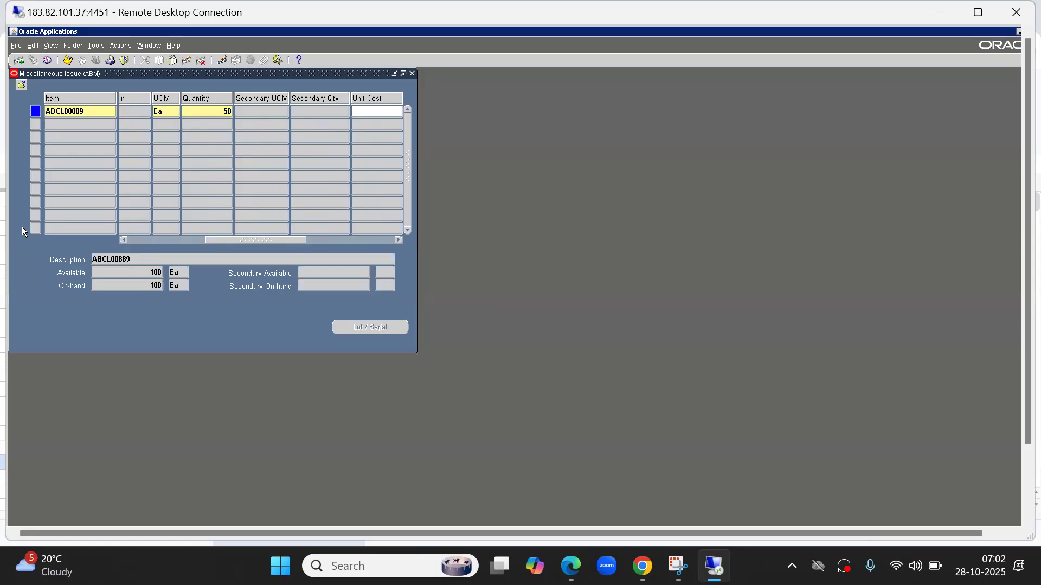
{"action": "key", "text": "Tab"}
{"action": "type", "text": "10.105.1019.77"}
{"action": "key", "text": "Tab"}
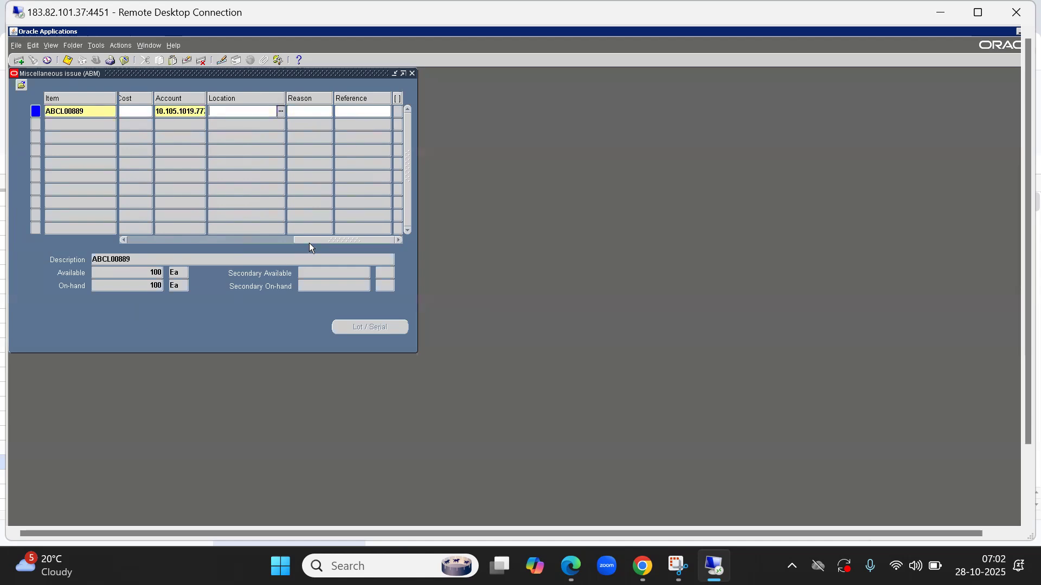
Recheck the quantity on the issue line, then save the miscellaneous issue and close its form
{"action": "left_click_drag", "start_coordinate": [311, 238], "coordinate": [231, 240]}
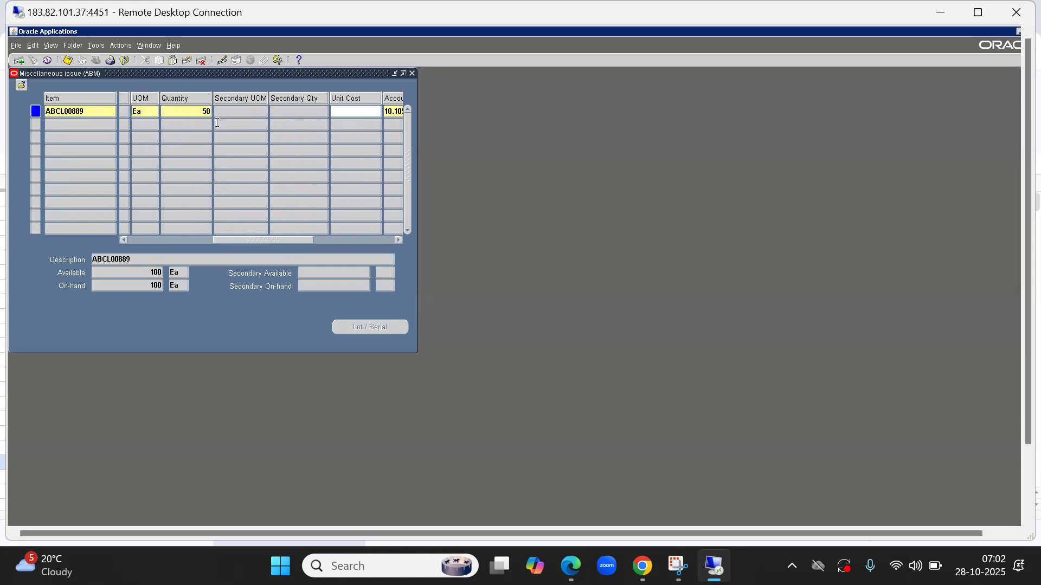
{"action": "double_click", "coordinate": [204, 111]}
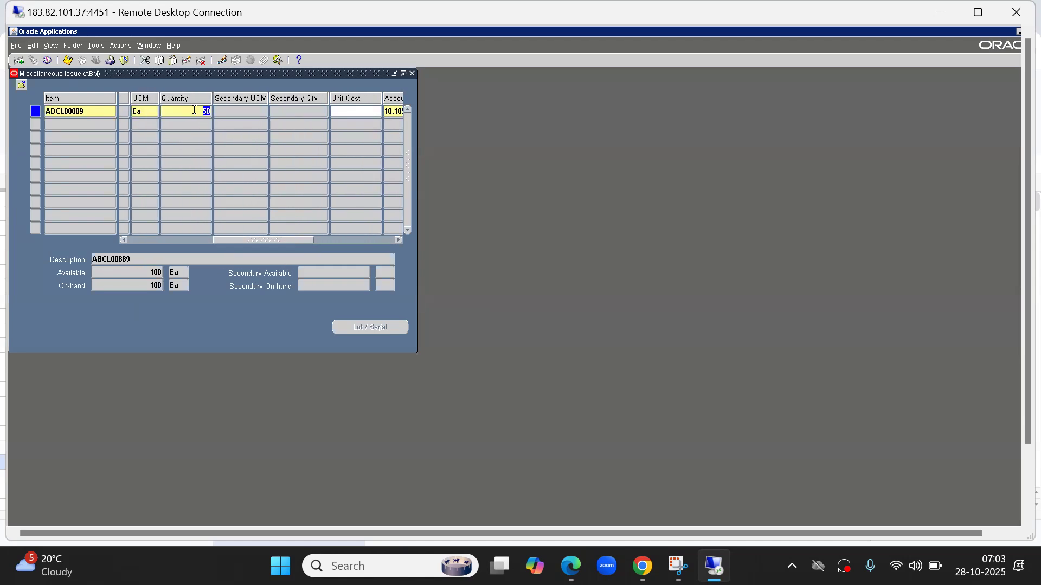
{"action": "left_click", "coordinate": [69, 61]}
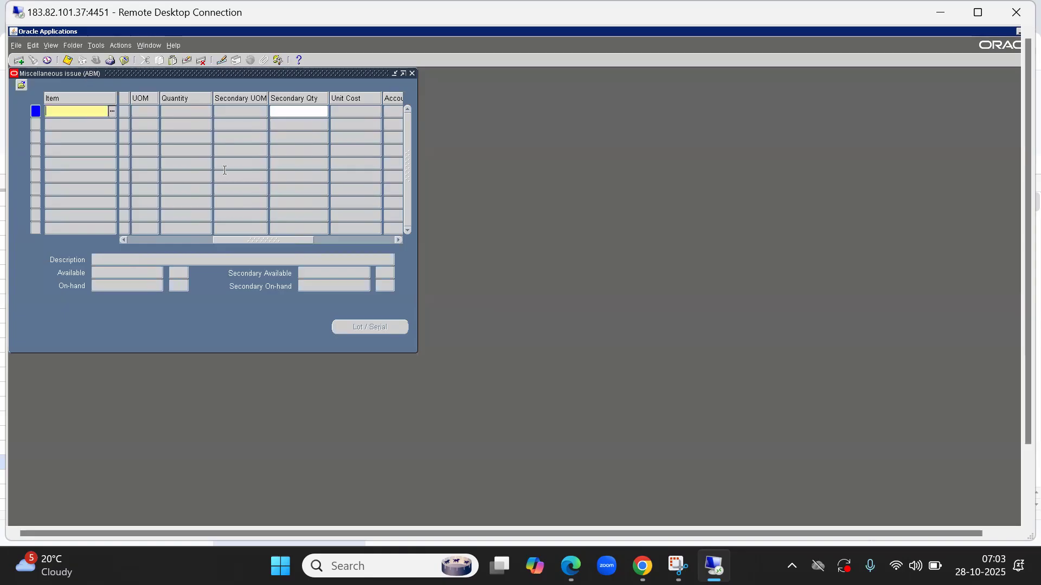
{"action": "key", "text": "F4"}
Open the Item Costs form and show the cost details of ABCL00889 after the material issue
{"action": "left_click", "coordinate": [29, 229]}
{"action": "key", "text": "c"}
{"action": "key", "text": "Return"}
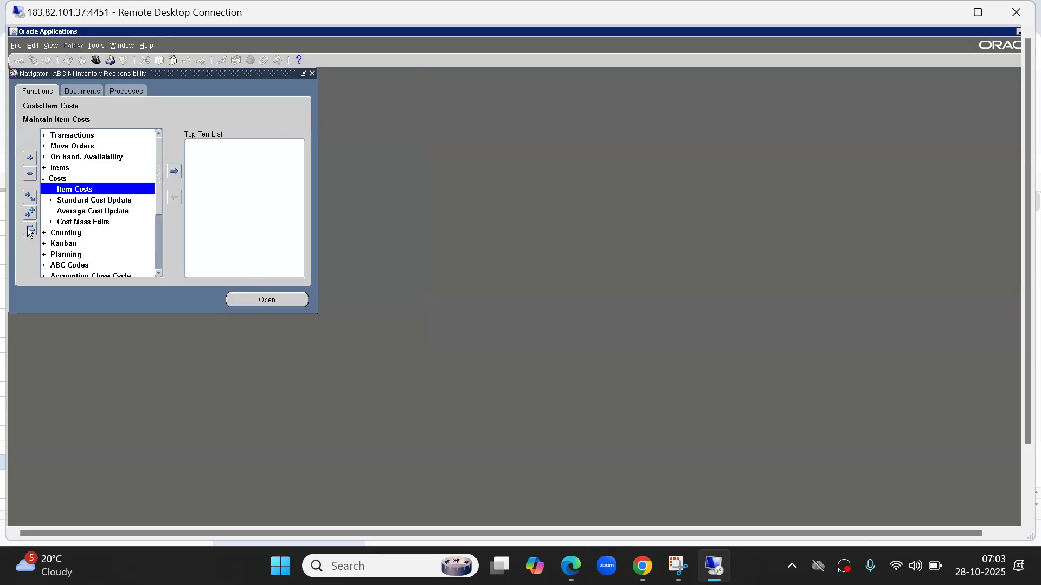
{"action": "key", "text": "Return"}
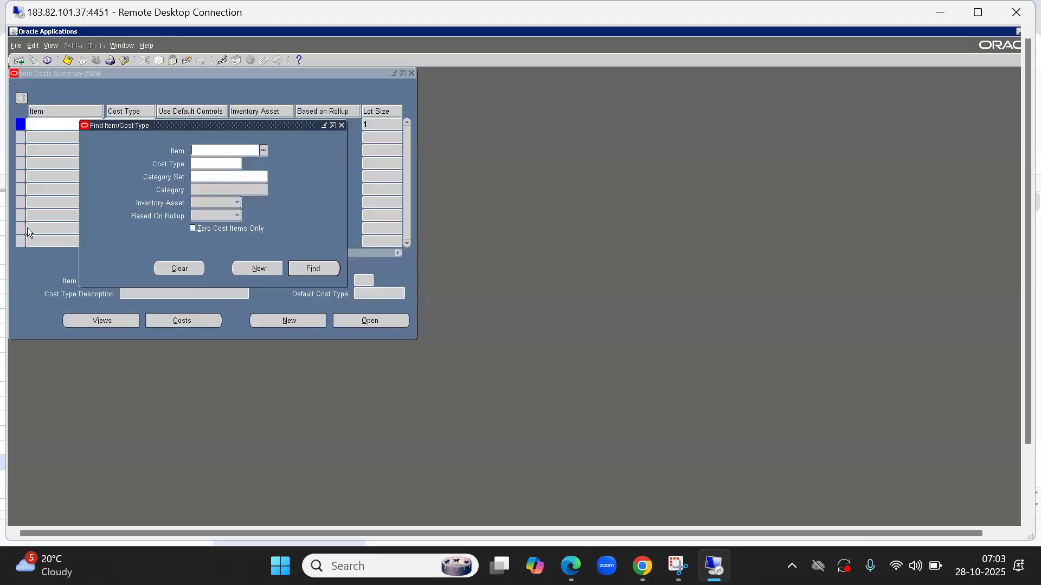
{"action": "type", "text": "ABCL00889"}
{"action": "key", "text": "Return"}
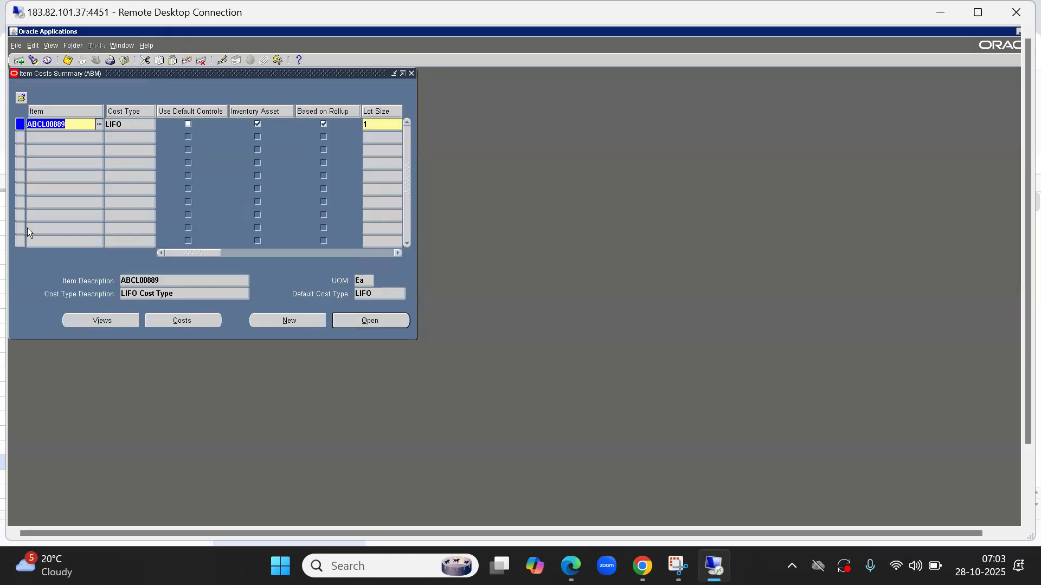
{"action": "left_click", "coordinate": [371, 320]}
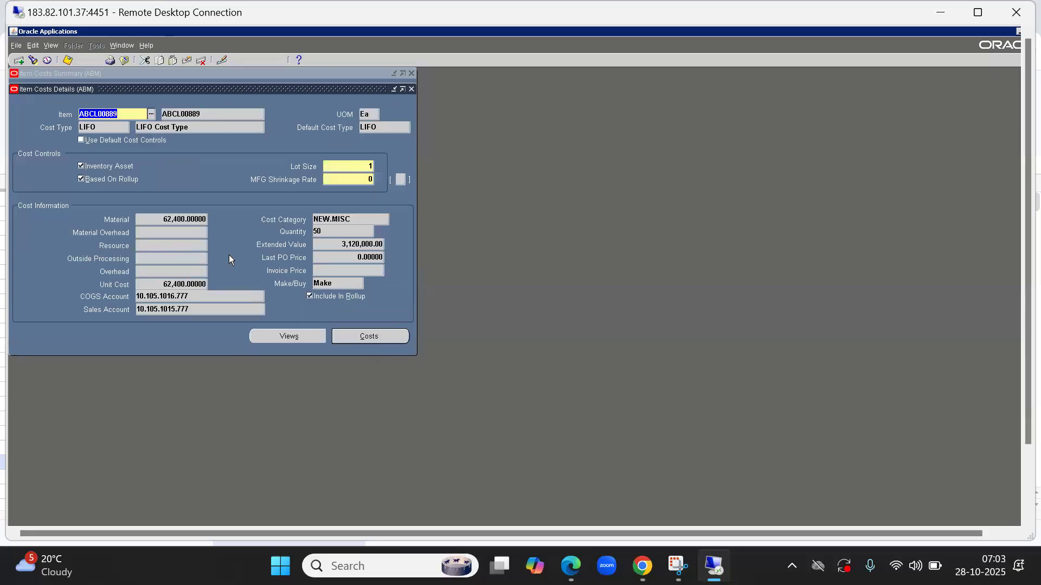
Check the unit cost and remaining quantity of ABCL00889 in the cost details
{"action": "left_click", "coordinate": [170, 280]}
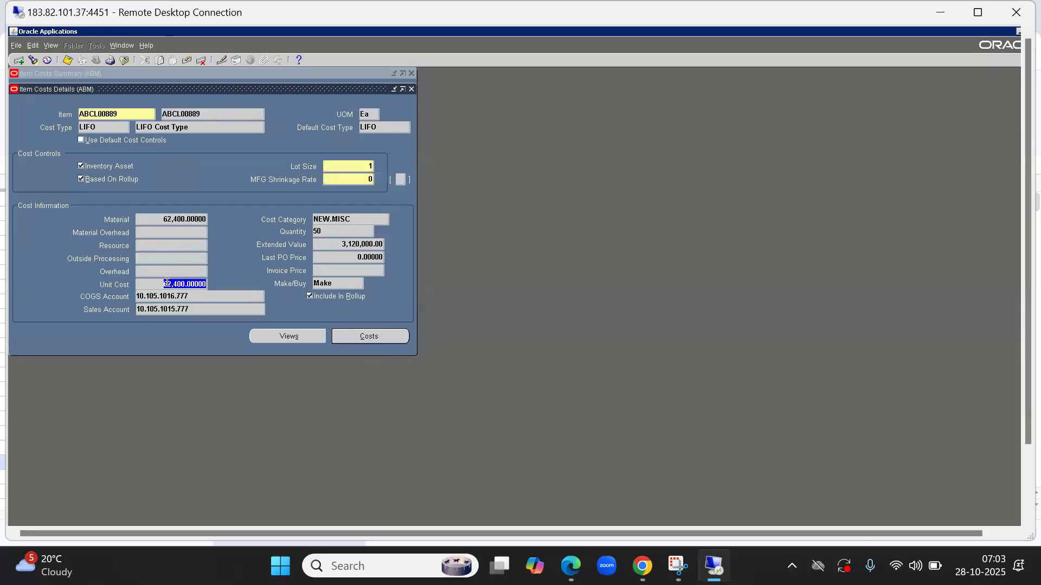
{"action": "left_click", "coordinate": [164, 282]}
{"action": "left_click_drag", "start_coordinate": [165, 283], "coordinate": [187, 284]}
{"action": "left_click", "coordinate": [329, 232]}
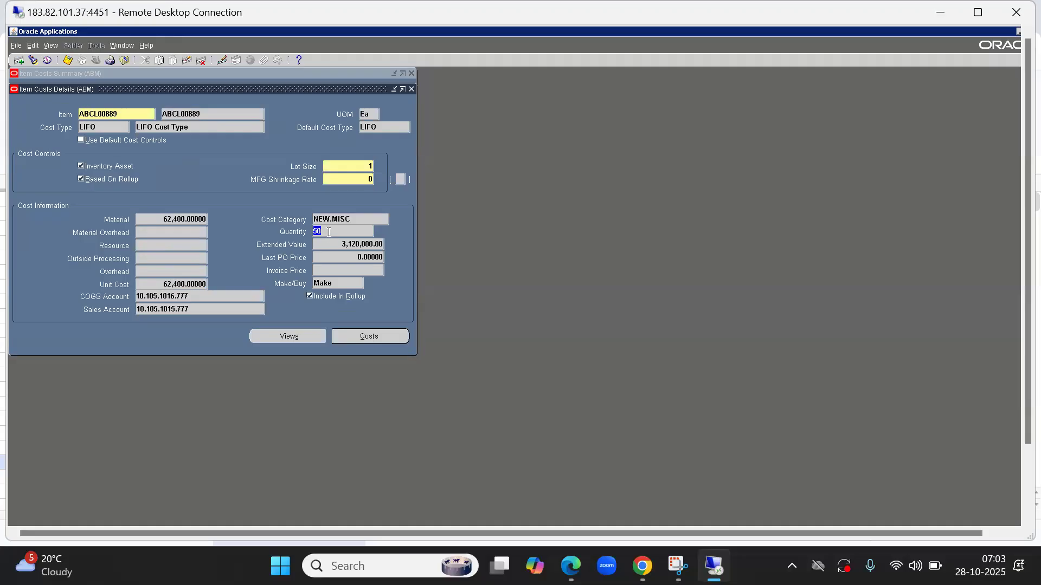
Compare the cost with the LIFO after-issue unit cost in the costing spreadsheet, then return to Oracle Applications
{"action": "key", "text": "alt+Tab"}
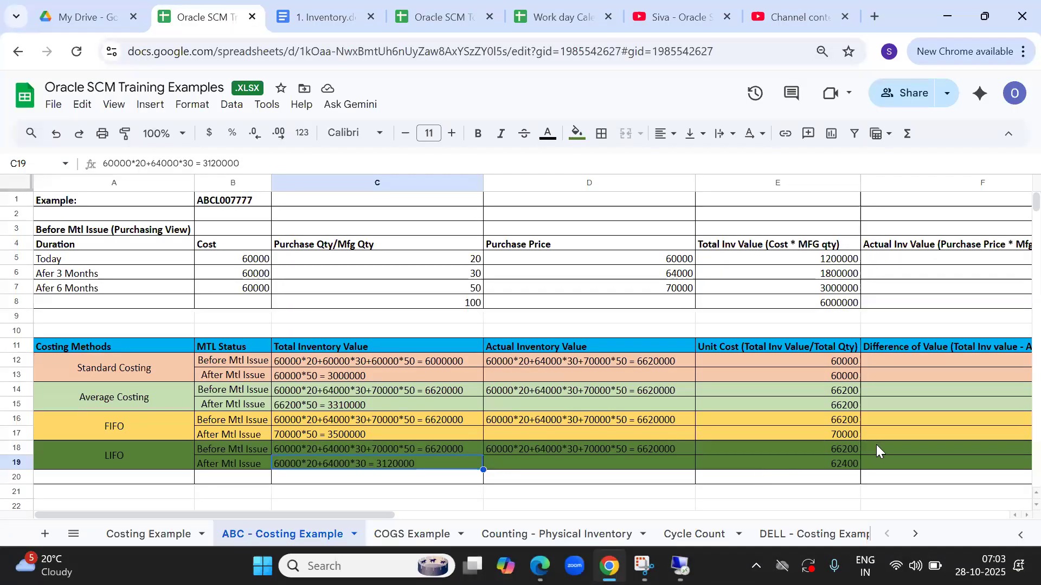
{"action": "left_click", "coordinate": [832, 465]}
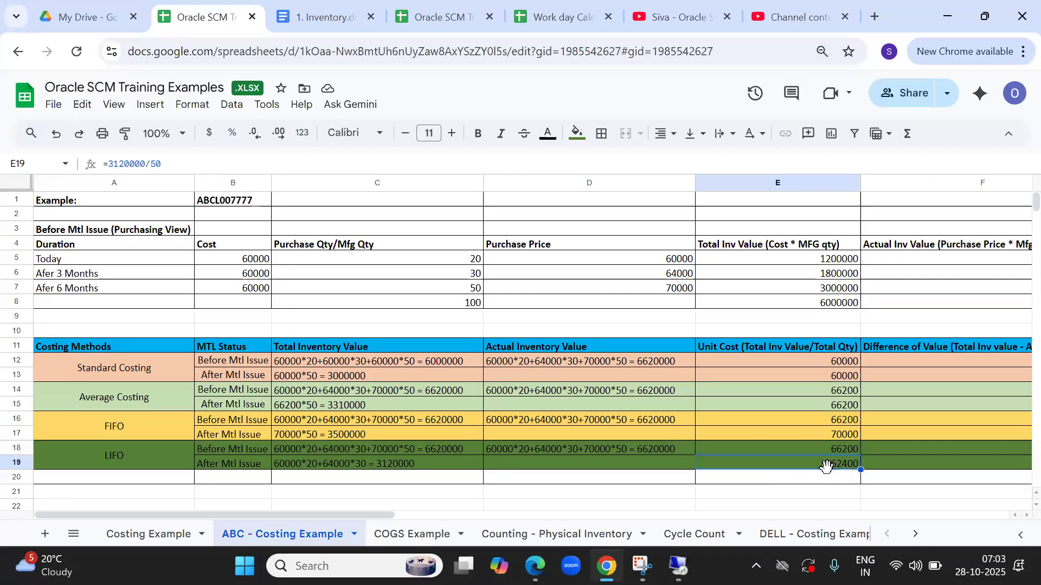
{"action": "key", "text": "alt+Tab"}
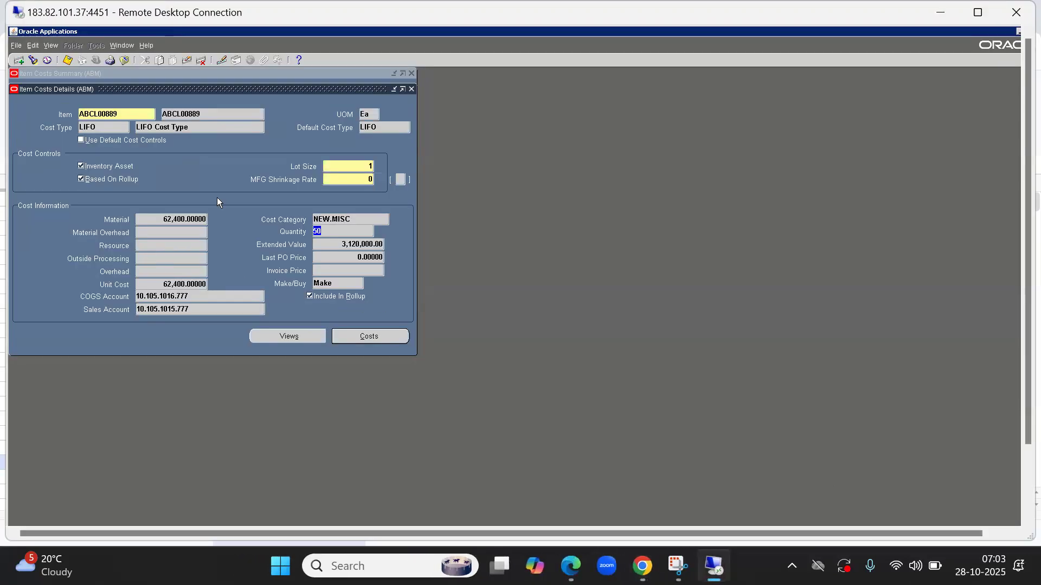
Check the cost type and its description for ABCL00889, then close the item cost forms
{"action": "left_click", "coordinate": [101, 125]}
{"action": "left_click", "coordinate": [187, 130]}
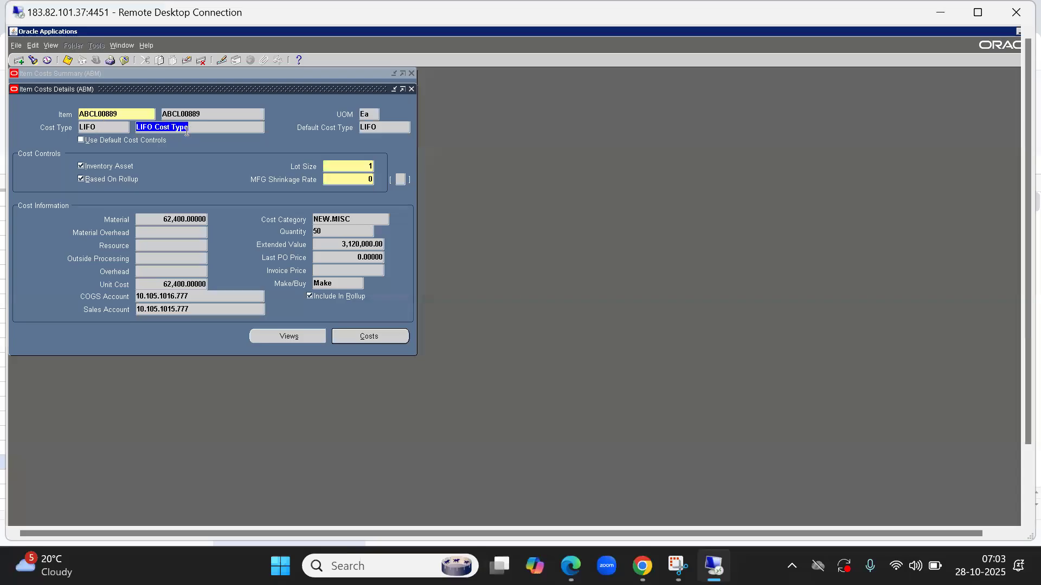
{"action": "left_click", "coordinate": [102, 129]}
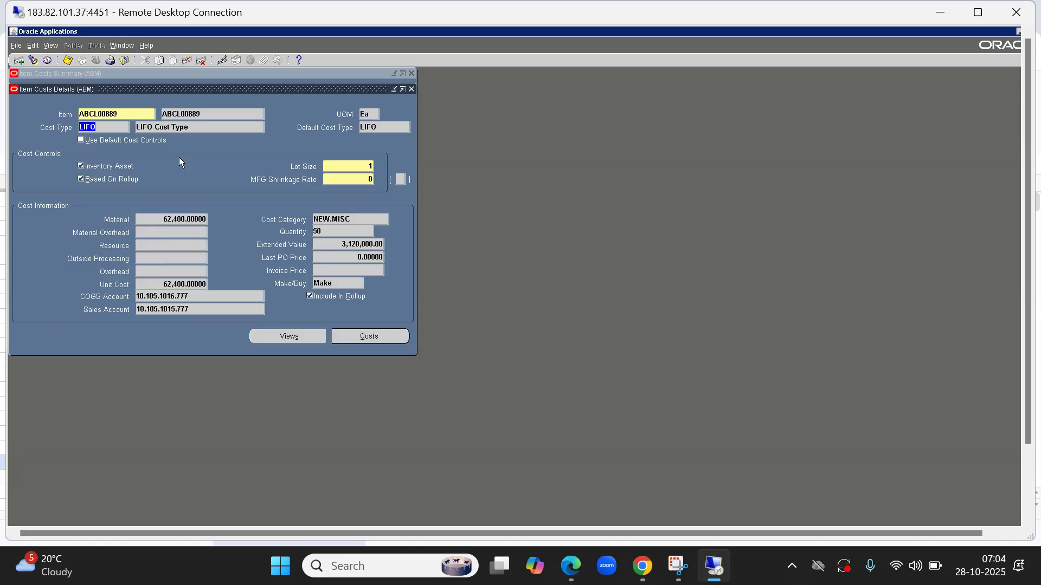
{"action": "key", "text": "F4"}
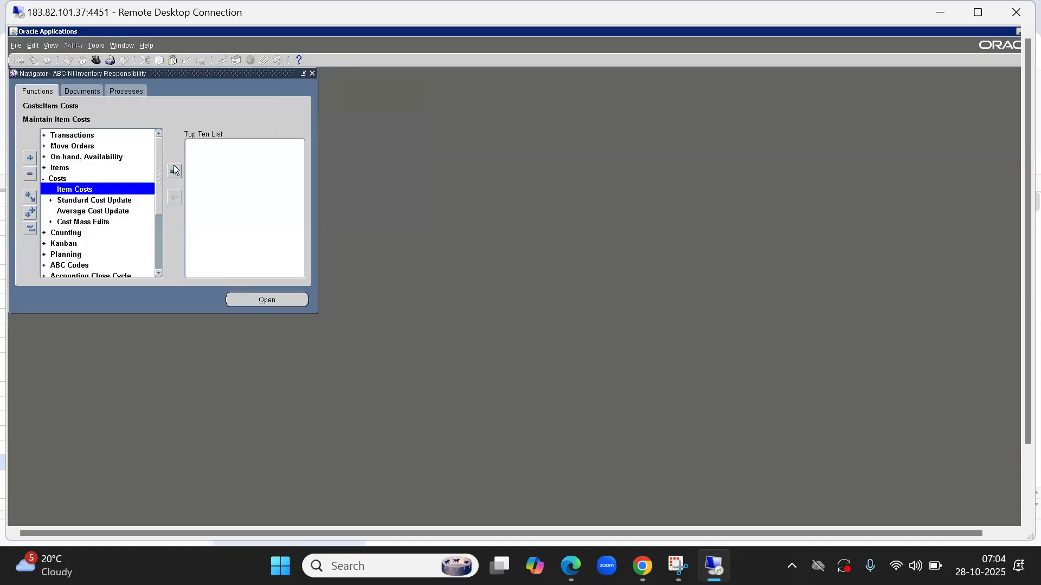
{"action": "double_click", "coordinate": [78, 138]}
{"action": "key", "text": "Down"}
{"action": "key", "text": "Down"}
{"action": "key", "text": "Down"}
{"action": "key", "text": "Down"}
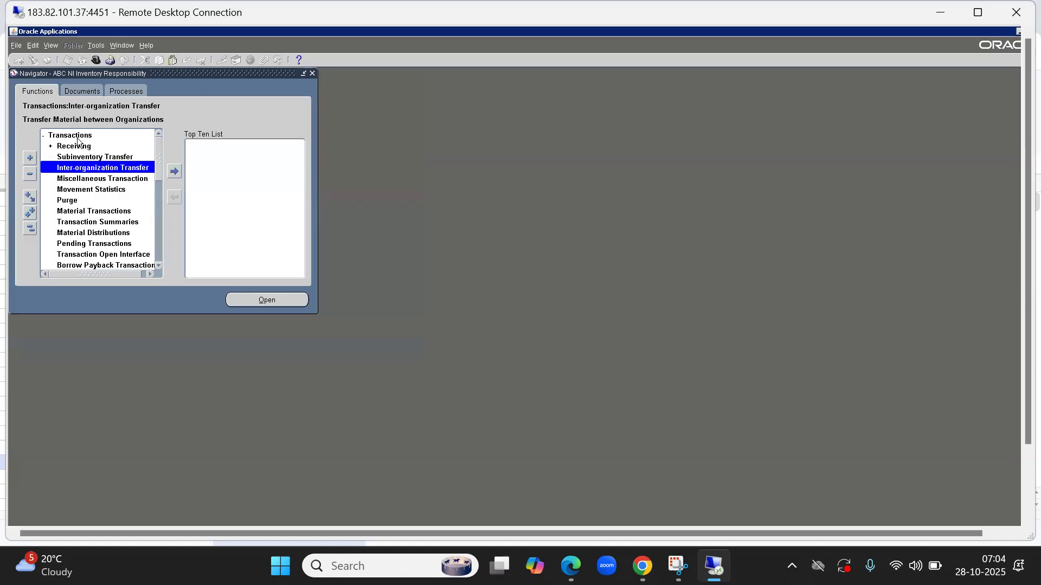
{"action": "key", "text": "Return"}
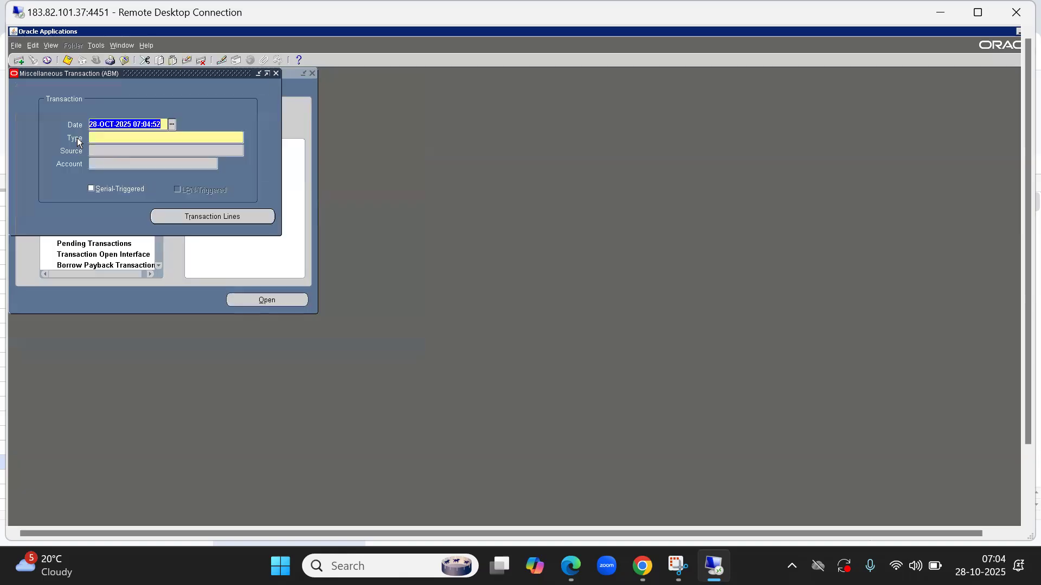
{"action": "key", "text": "F4"}
Open the Material Transactions form for organization ABM and list the transactions of item ABCL00889
{"action": "key", "text": "Down"}
{"action": "key", "text": "Down"}
{"action": "key", "text": "Down"}
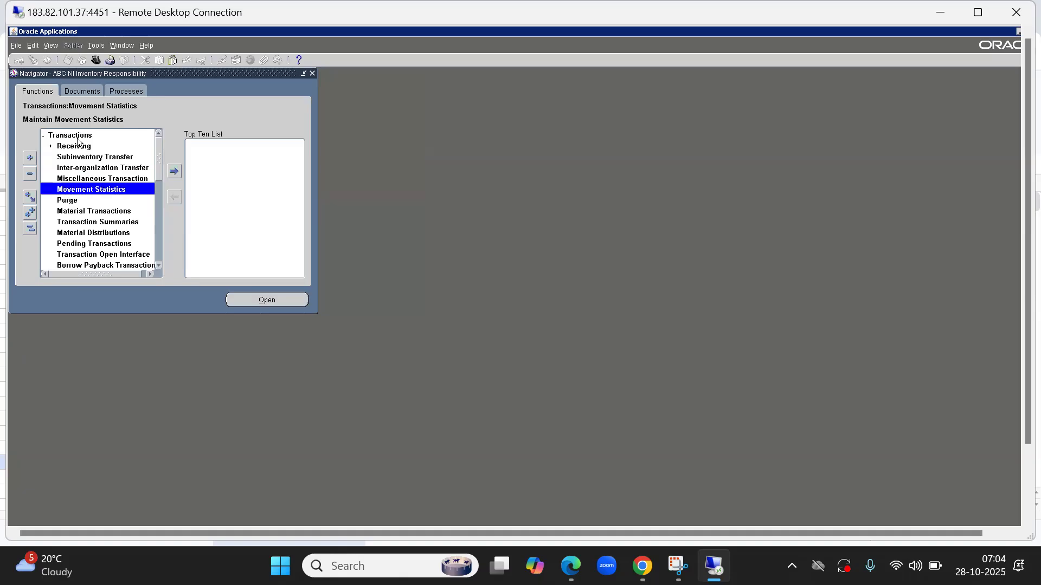
{"action": "key", "text": "Return"}
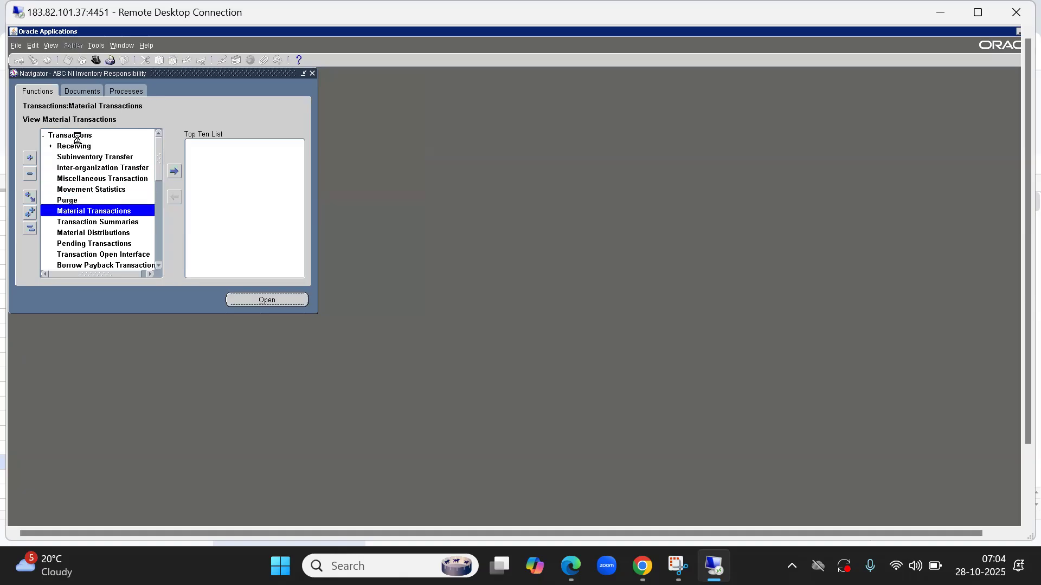
{"action": "key", "text": "Return"}
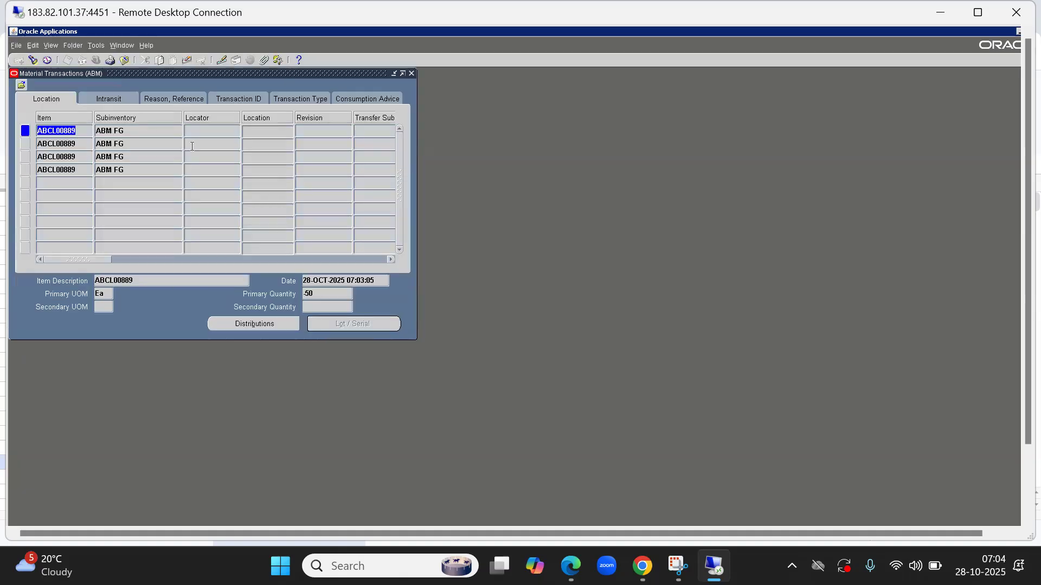
Review the date and primary quantity of each ABCL00889 material transaction, from the issue back to the first receipt
{"action": "left_click", "coordinate": [80, 142]}
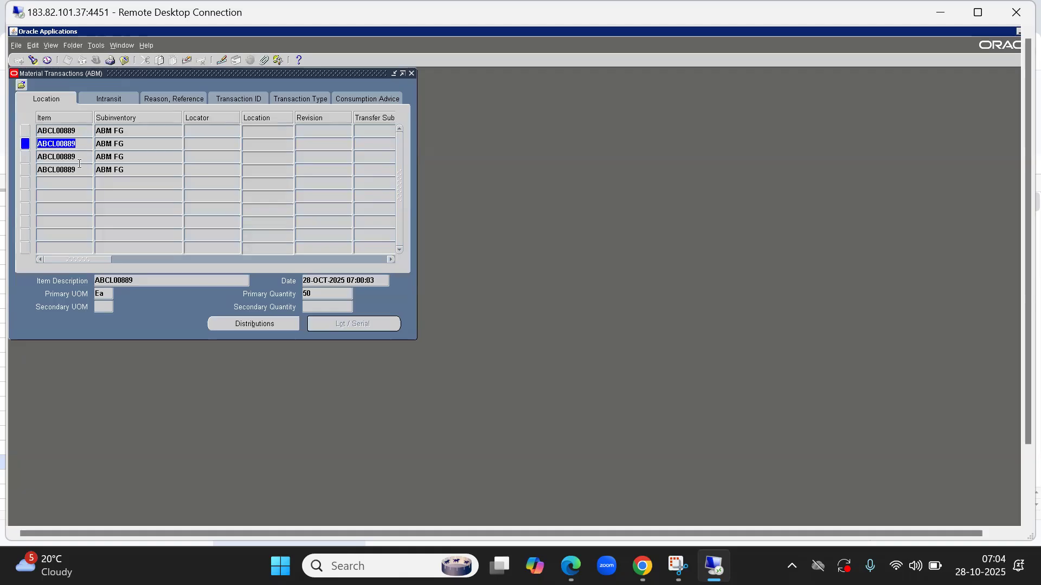
{"action": "left_click", "coordinate": [80, 159]}
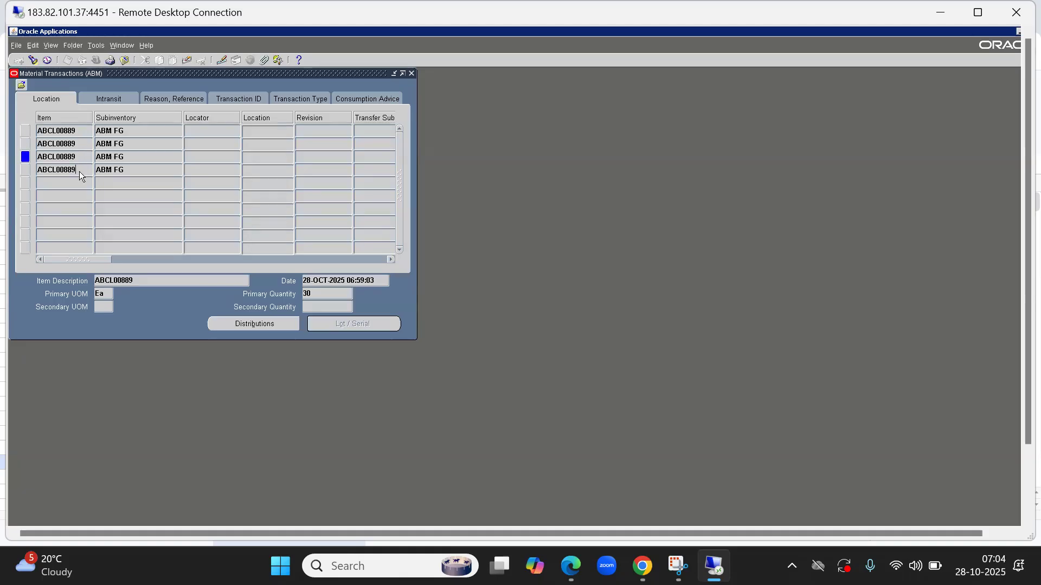
{"action": "left_click", "coordinate": [78, 133]}
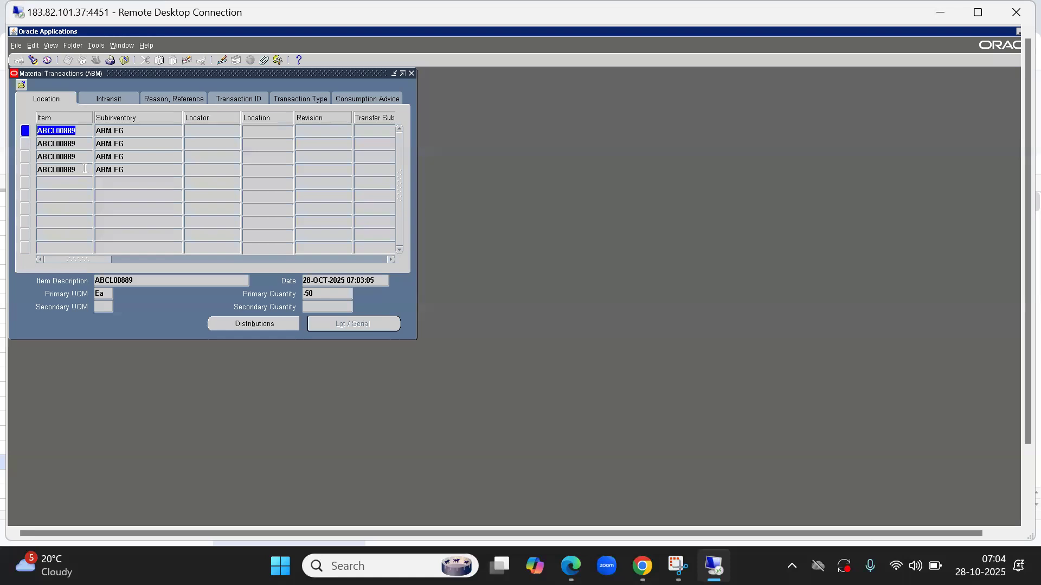
{"action": "left_click", "coordinate": [80, 144]}
{"action": "left_click", "coordinate": [86, 154]}
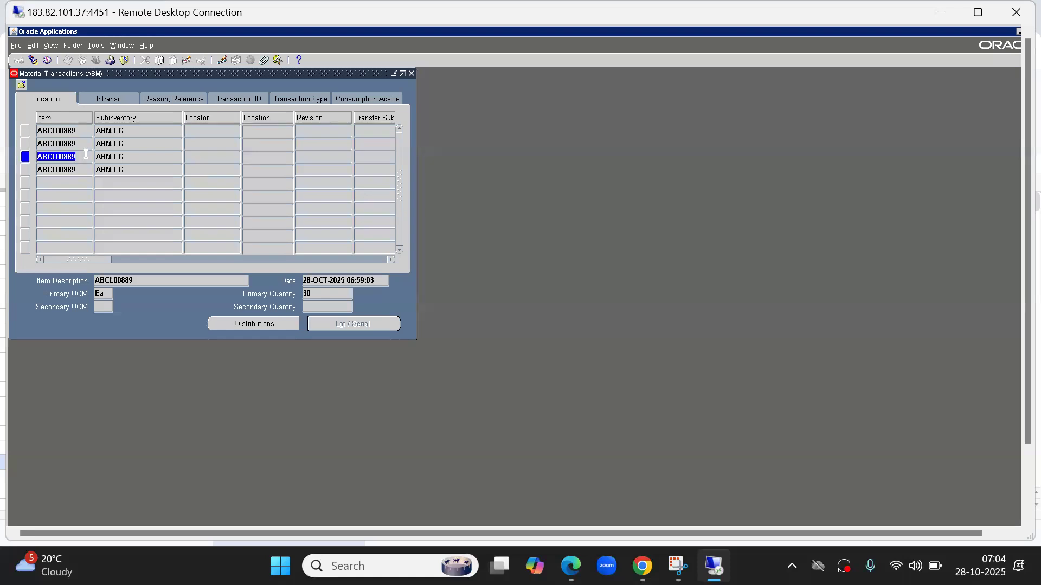
{"action": "left_click", "coordinate": [79, 172]}
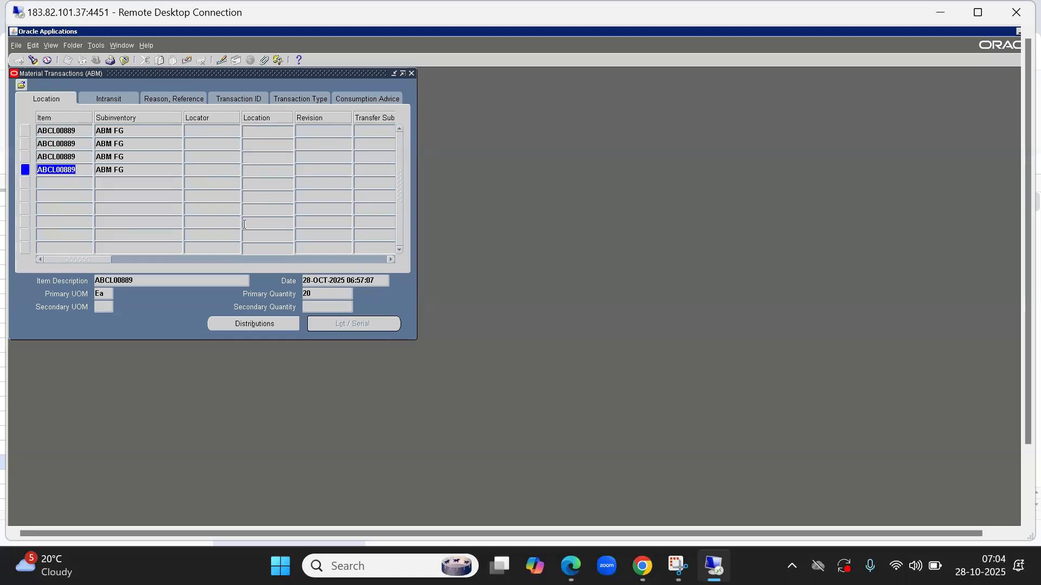